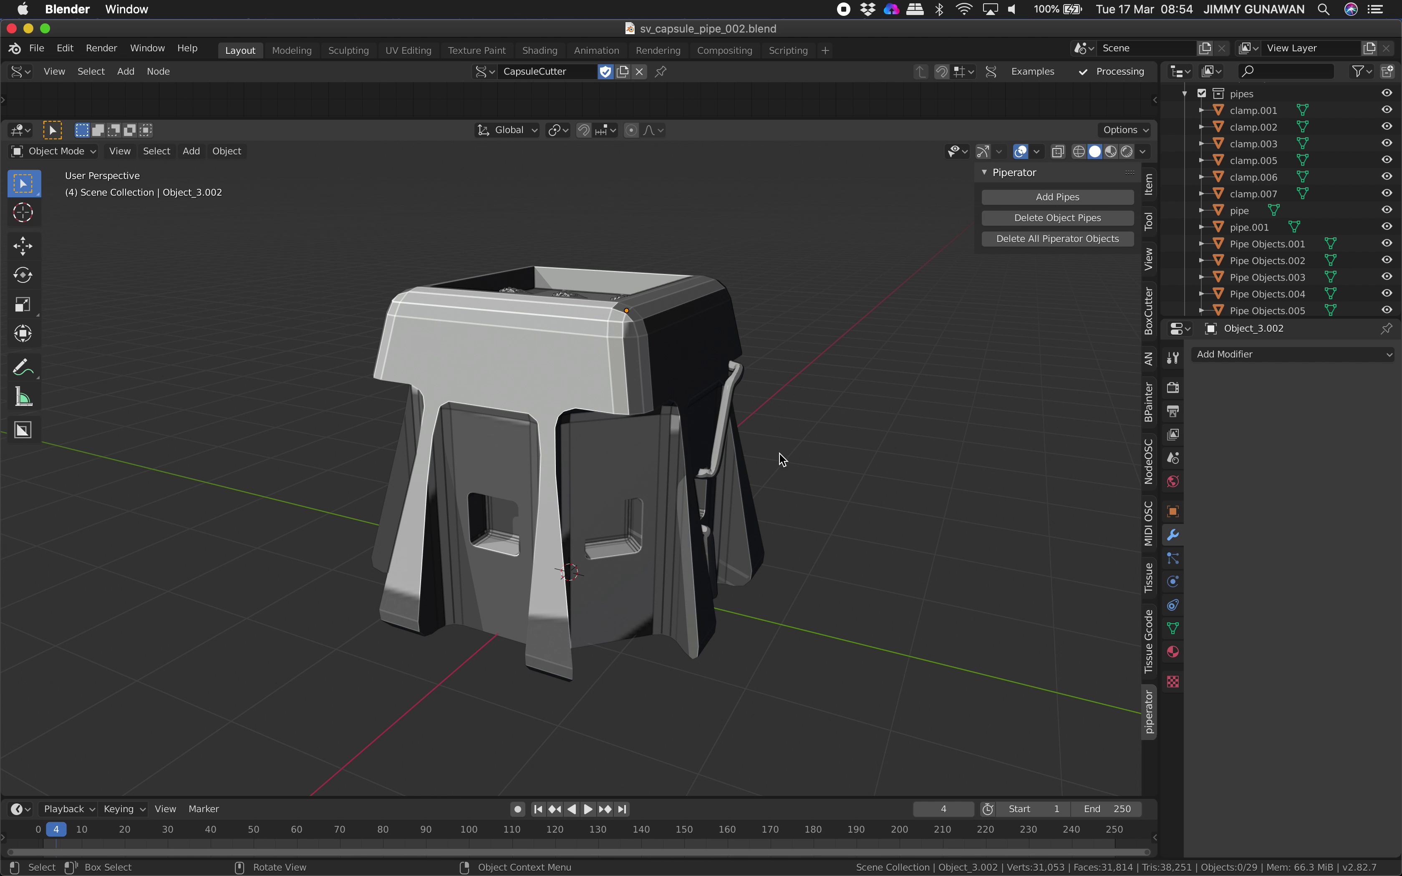
Examine the finished capsule model and its pipe from several sides, including the top
middle_drag(705, 462, 779, 341)
click(637, 416)
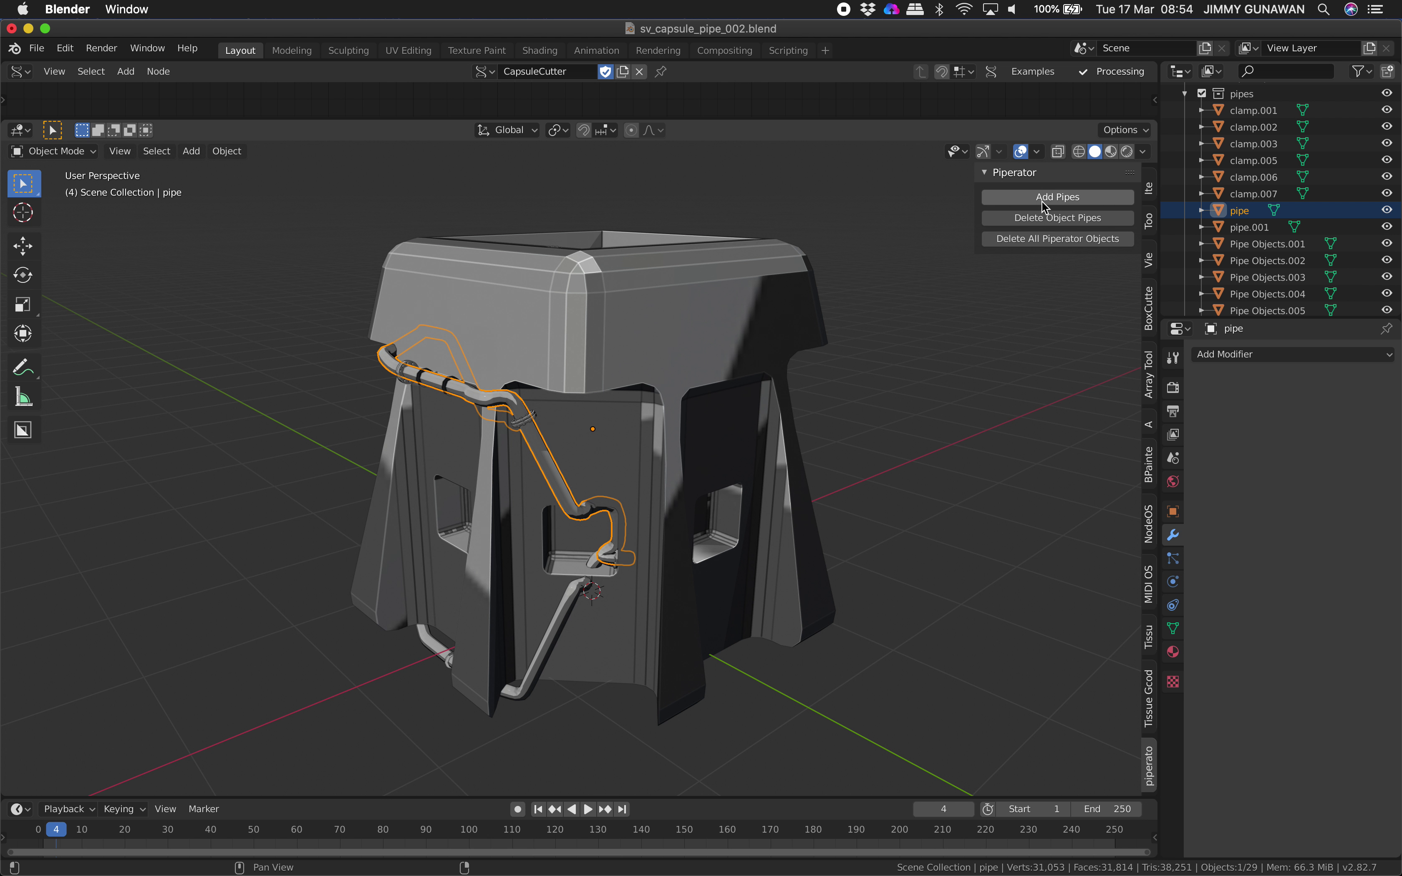
middle_drag(966, 380, 736, 368)
scroll(697, 462, down, 2)
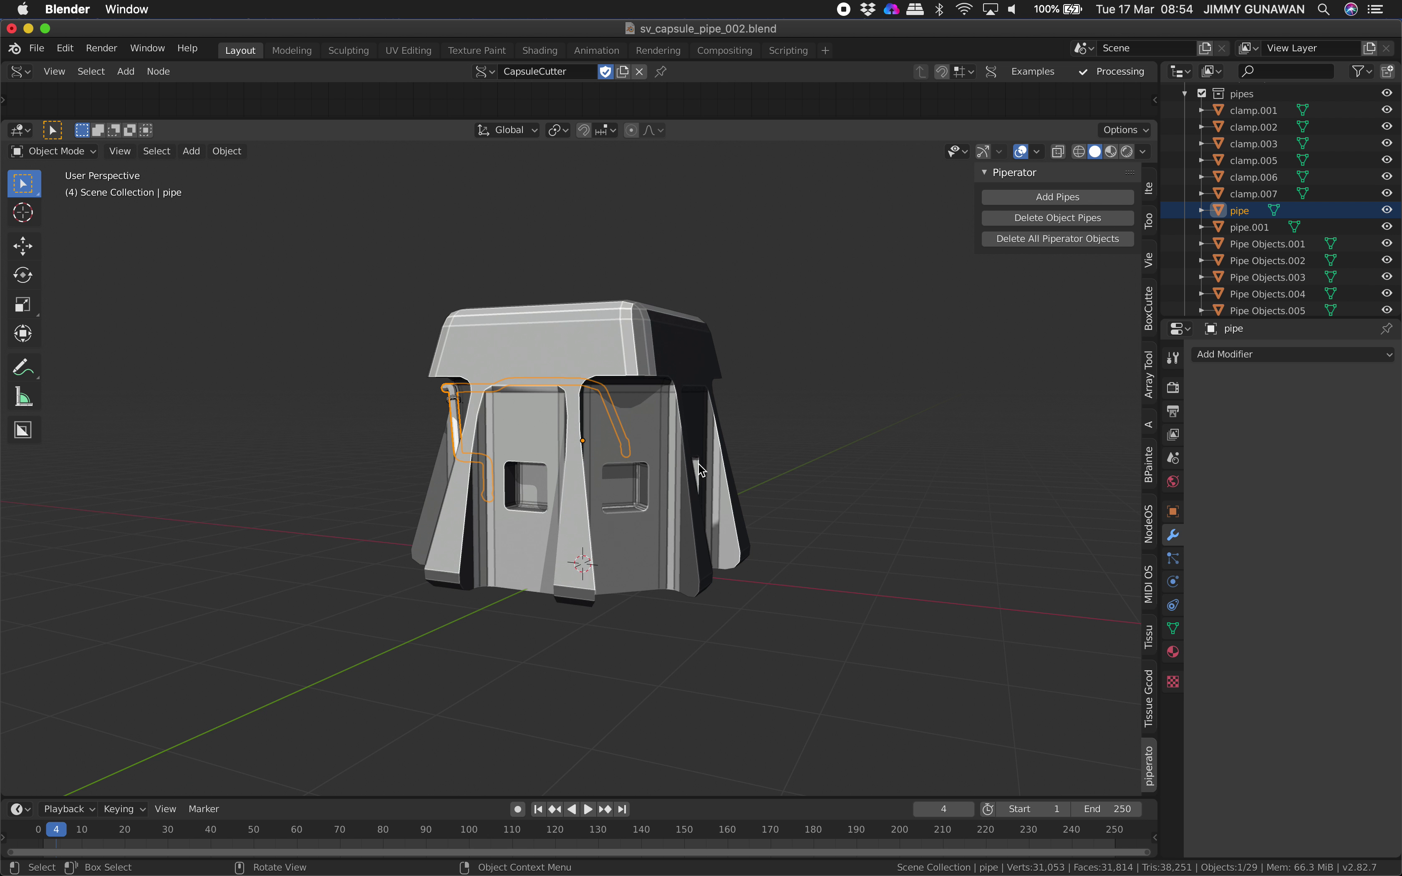
middle_drag(698, 463, 481, 505)
scroll(582, 491, up, 2)
middle_drag(635, 469, 673, 483)
scroll(616, 469, down, 1)
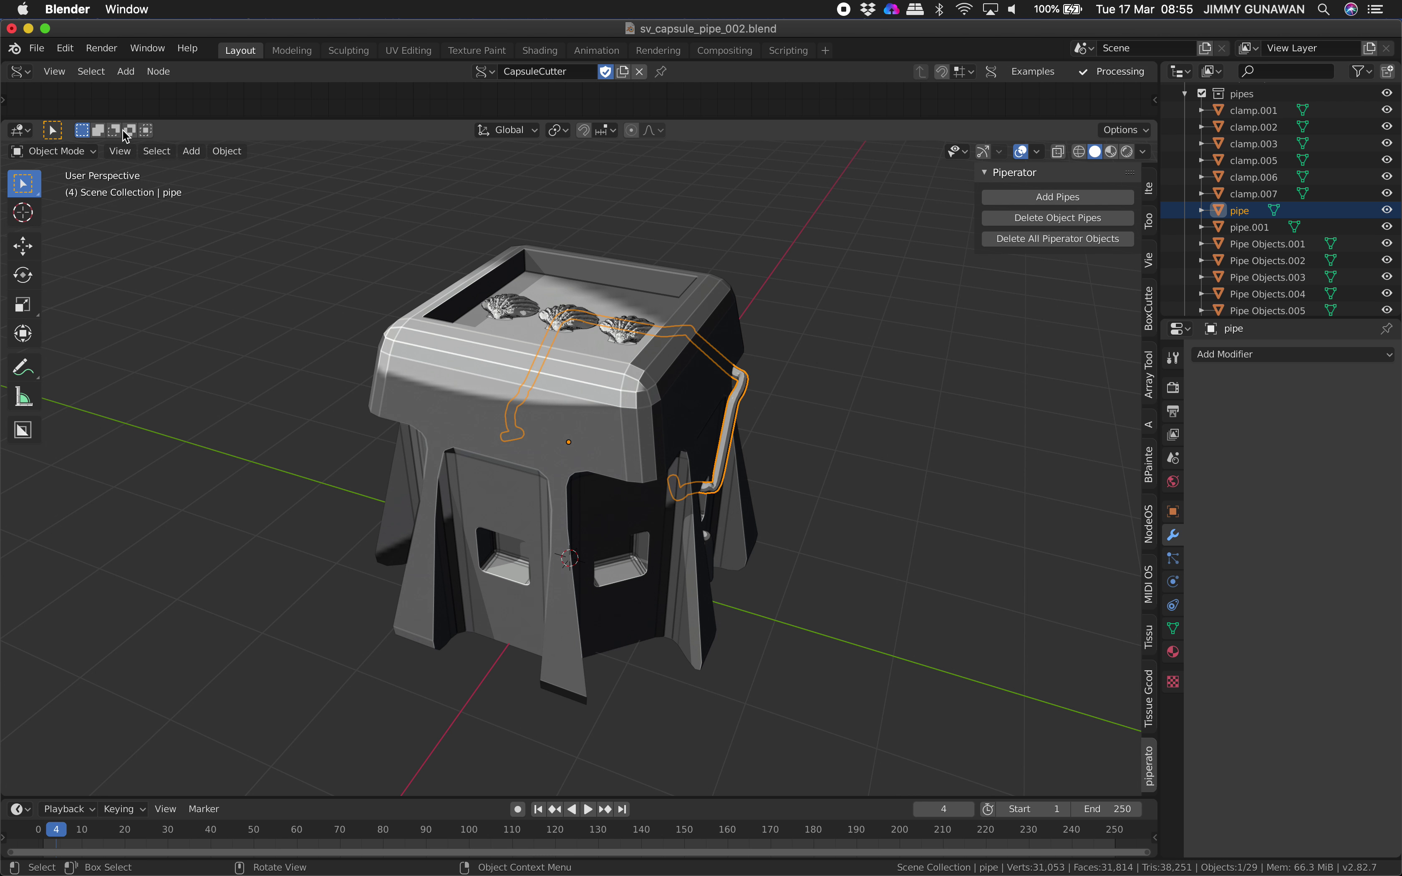
Start a new file, discarding the changes to the current one, and delete the default camera, cube and light
click(37, 48)
mouse_move(46, 58)
click(221, 74)
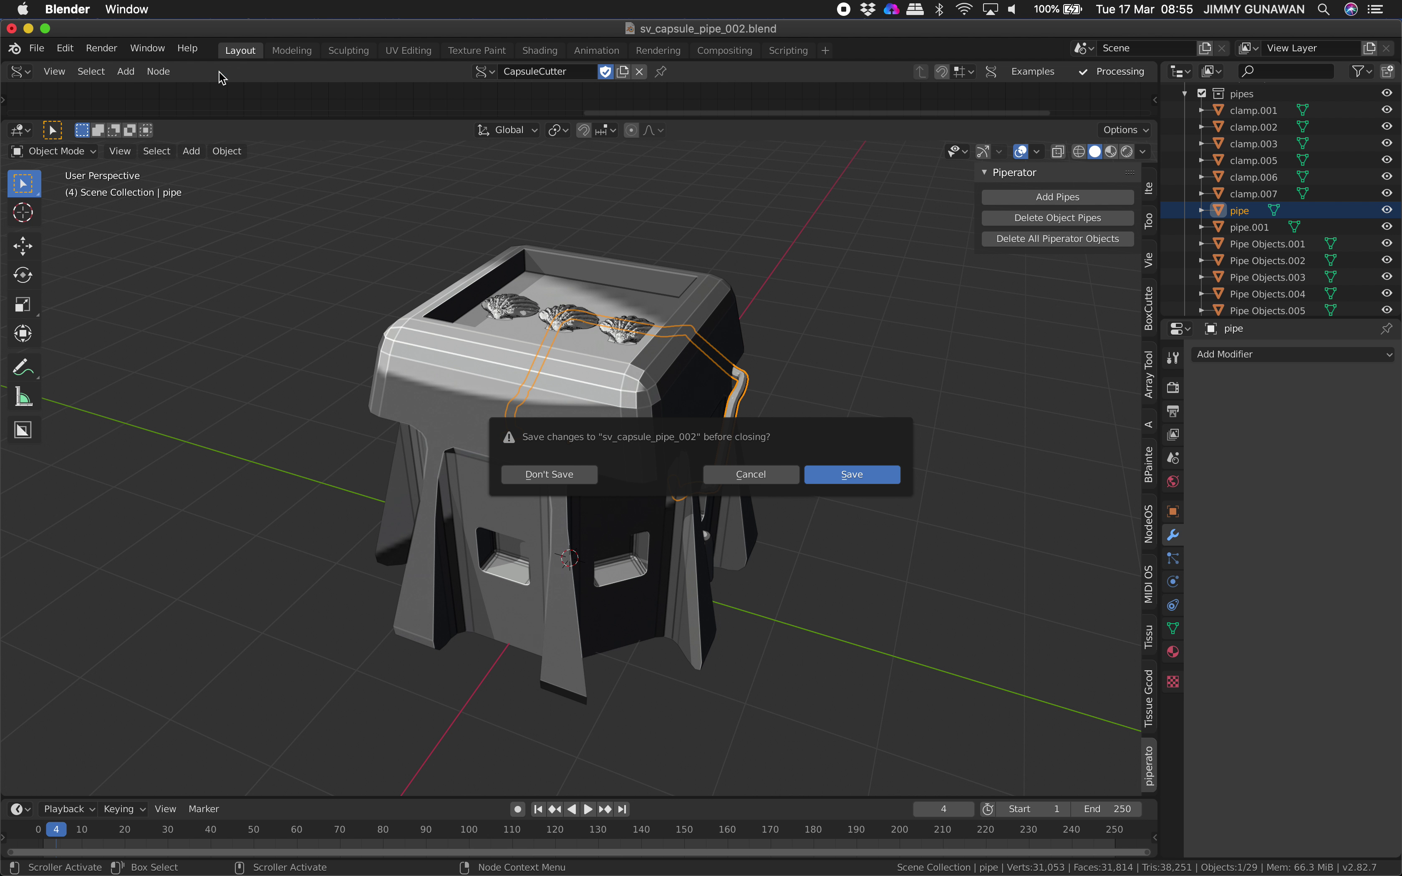
click(586, 482)
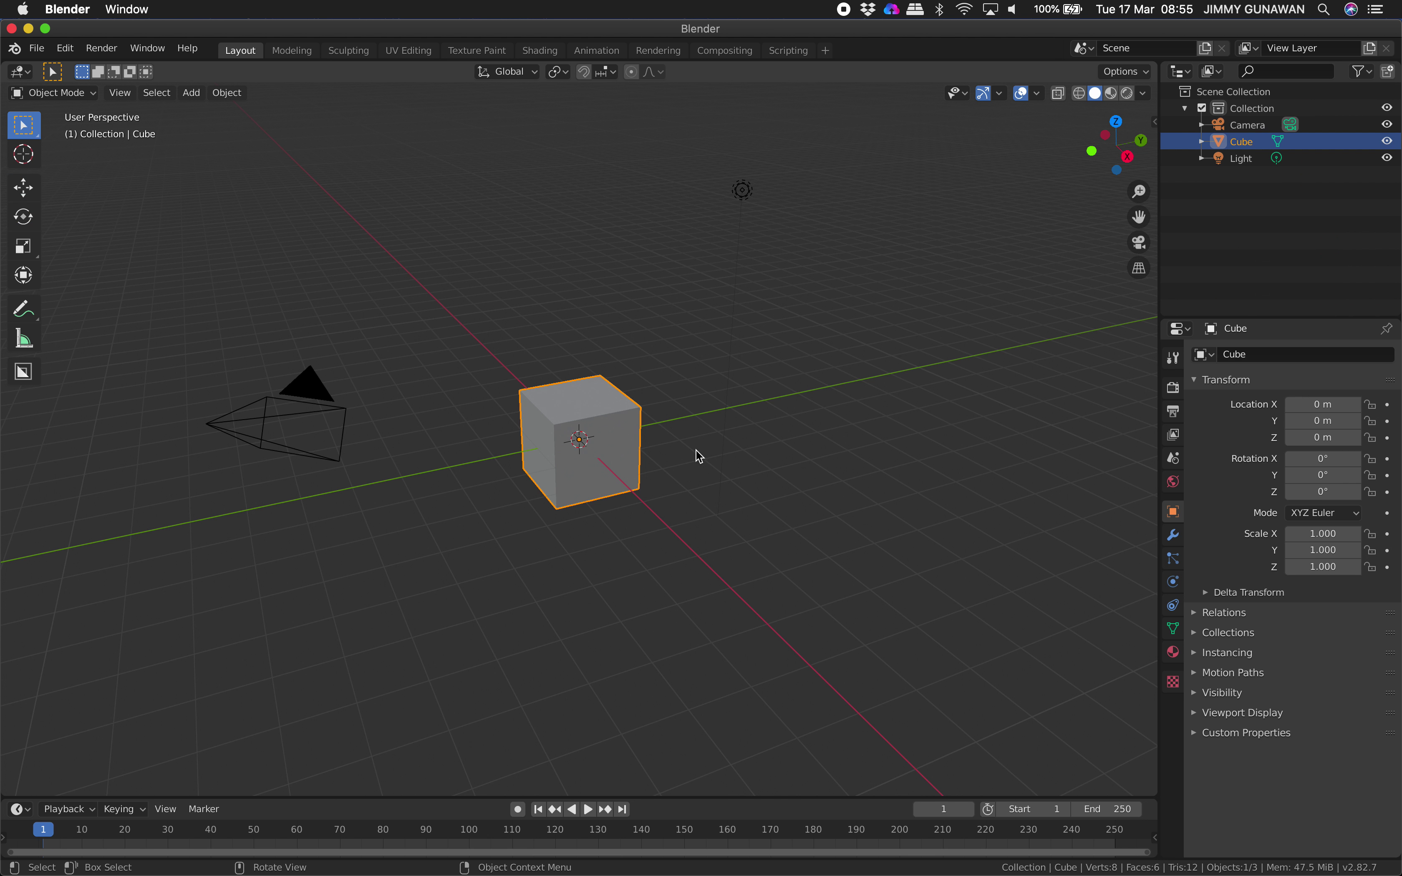
key(a)
key(x)
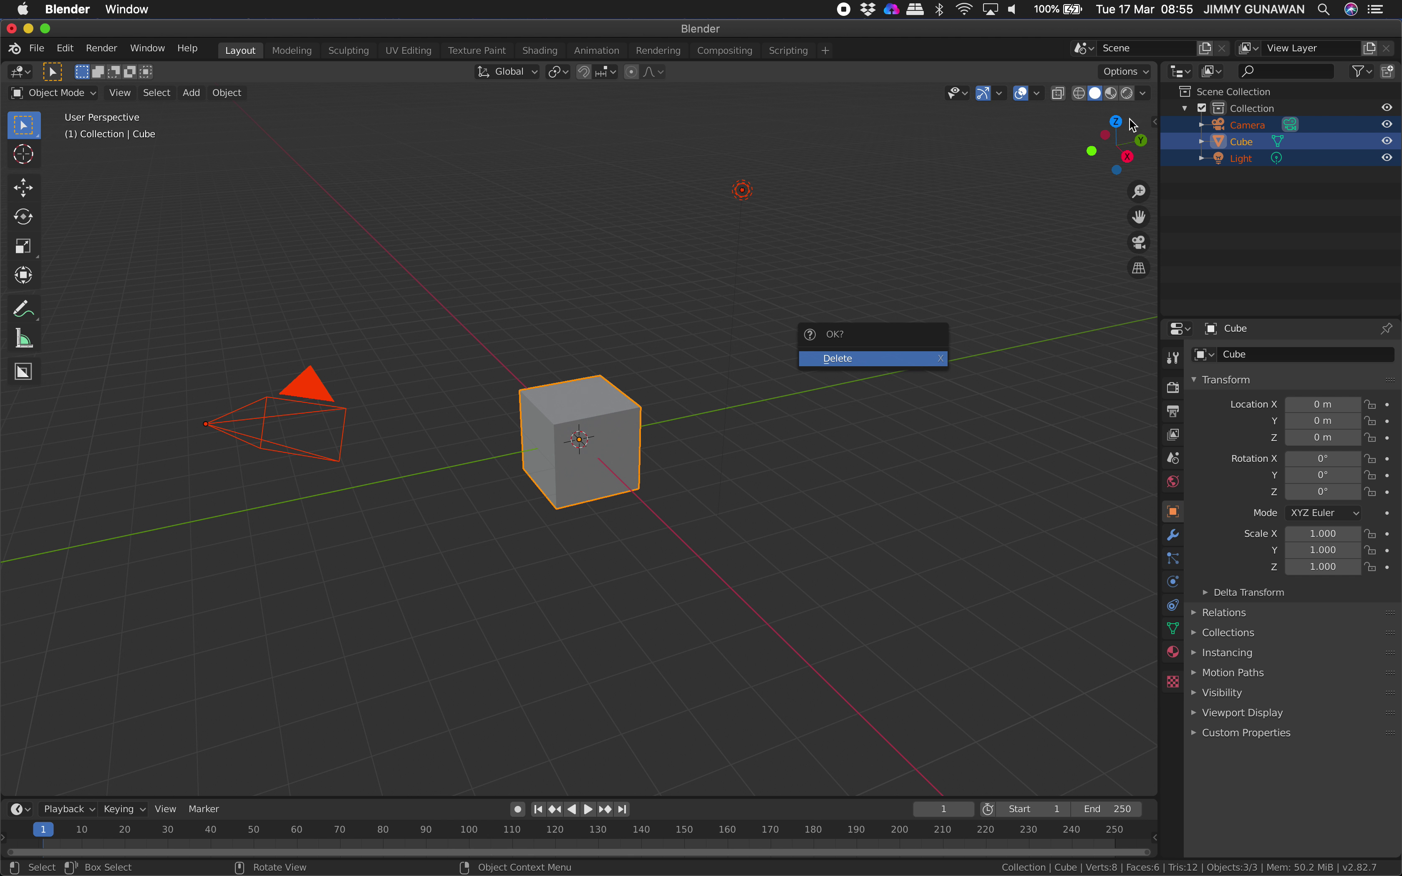
key(Return)
Split the 3D viewport into upper and lower areas and create a new Sverchok node tree in the upper one
drag(1153, 66, 1120, 399)
click(47, 28)
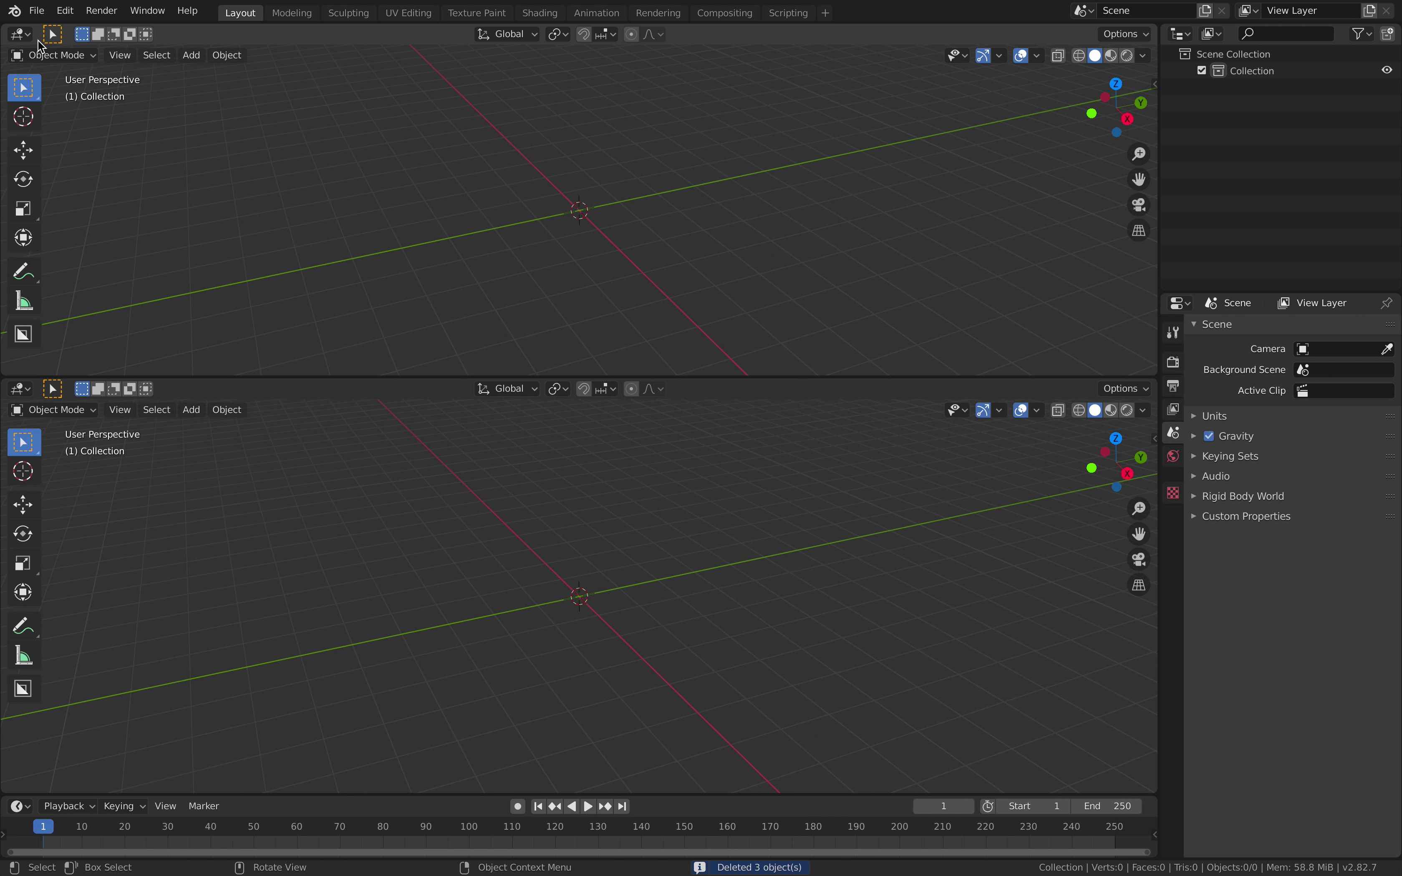
click(20, 34)
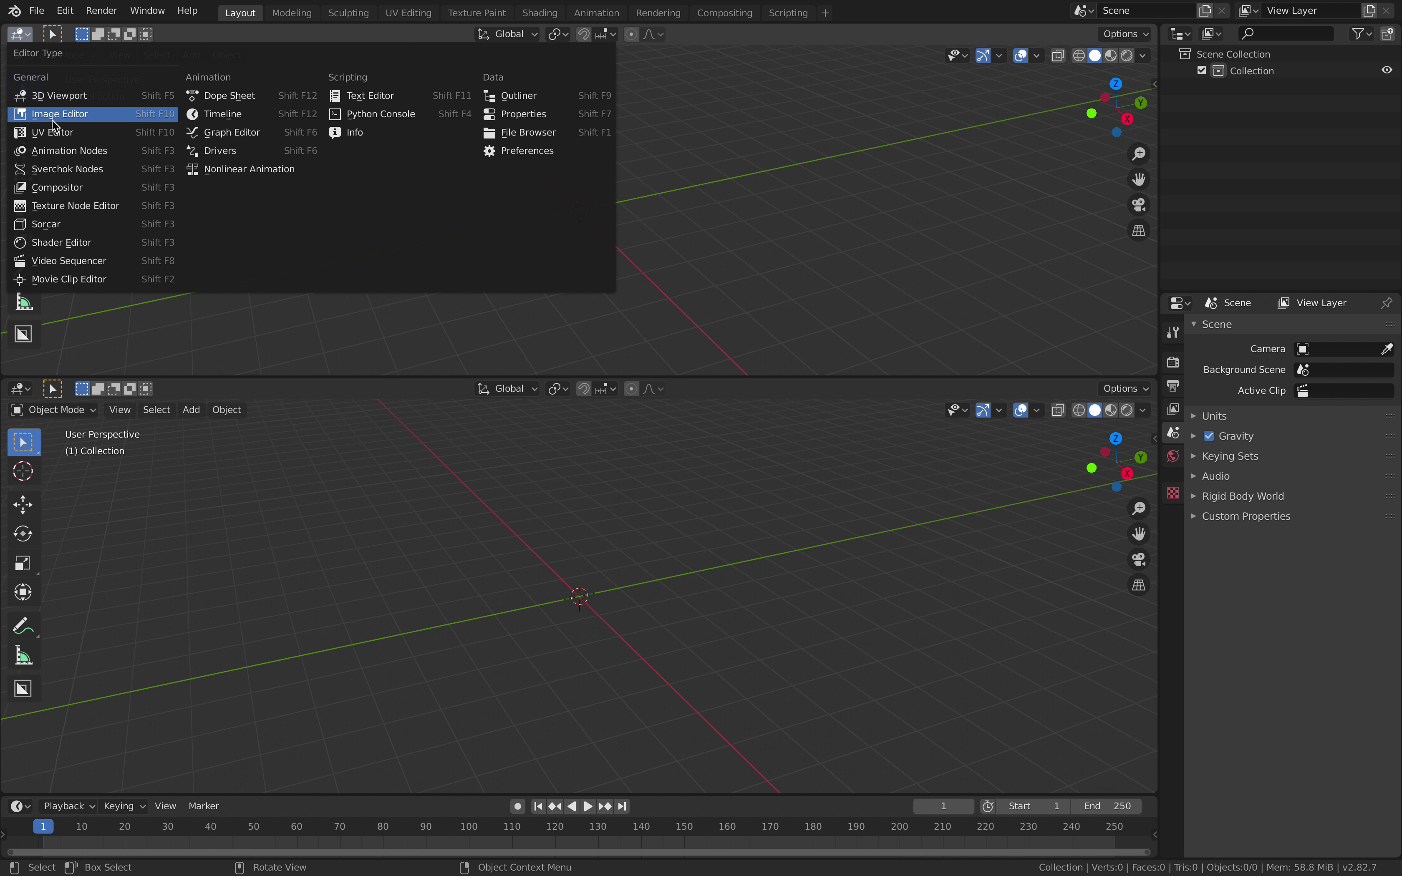
click(60, 168)
click(580, 34)
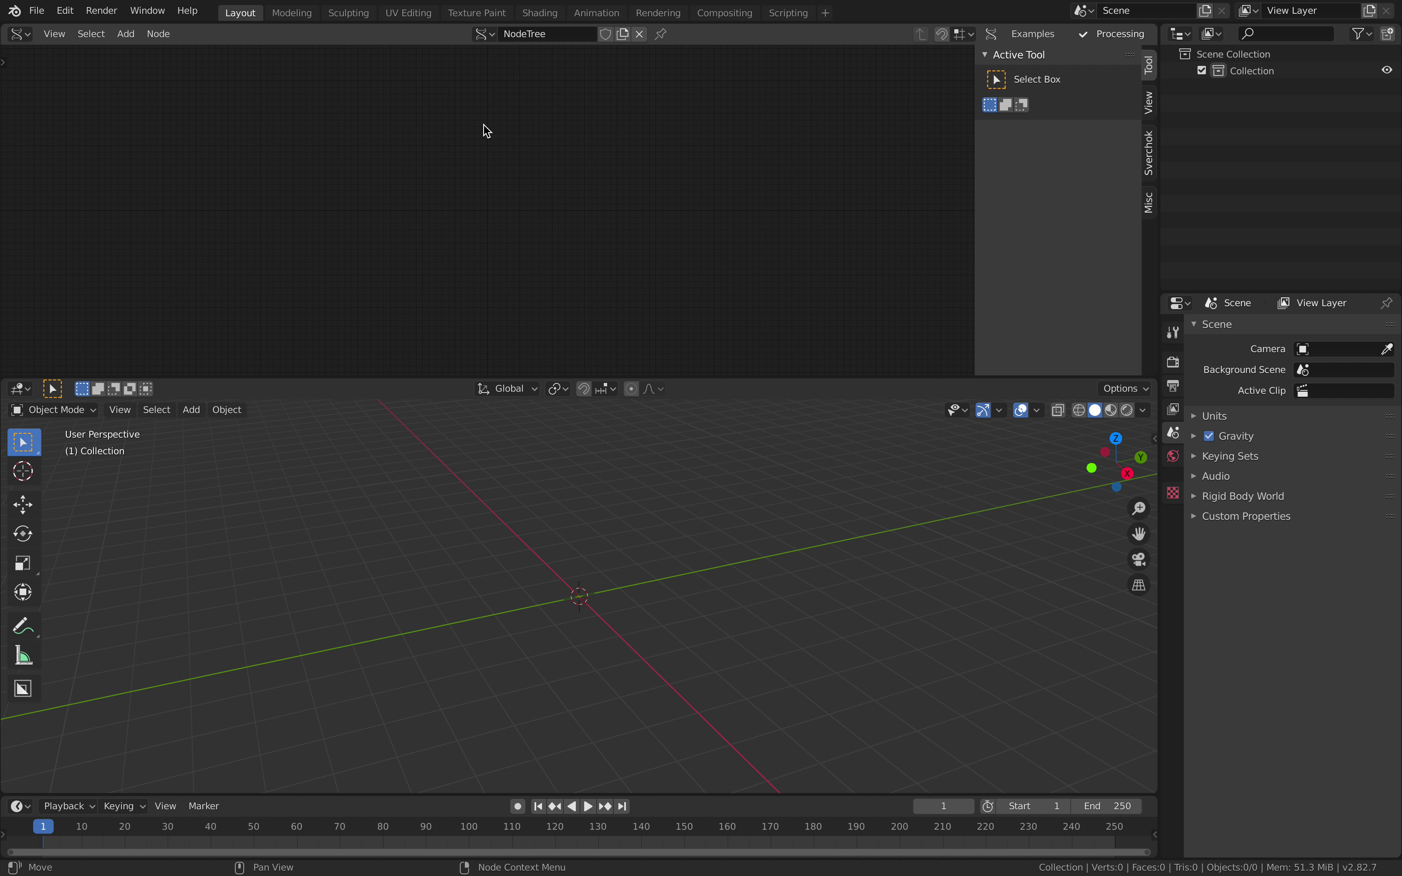
Add a Box node to the node tree and collapse the node editor's sidebar
key(alt+space)
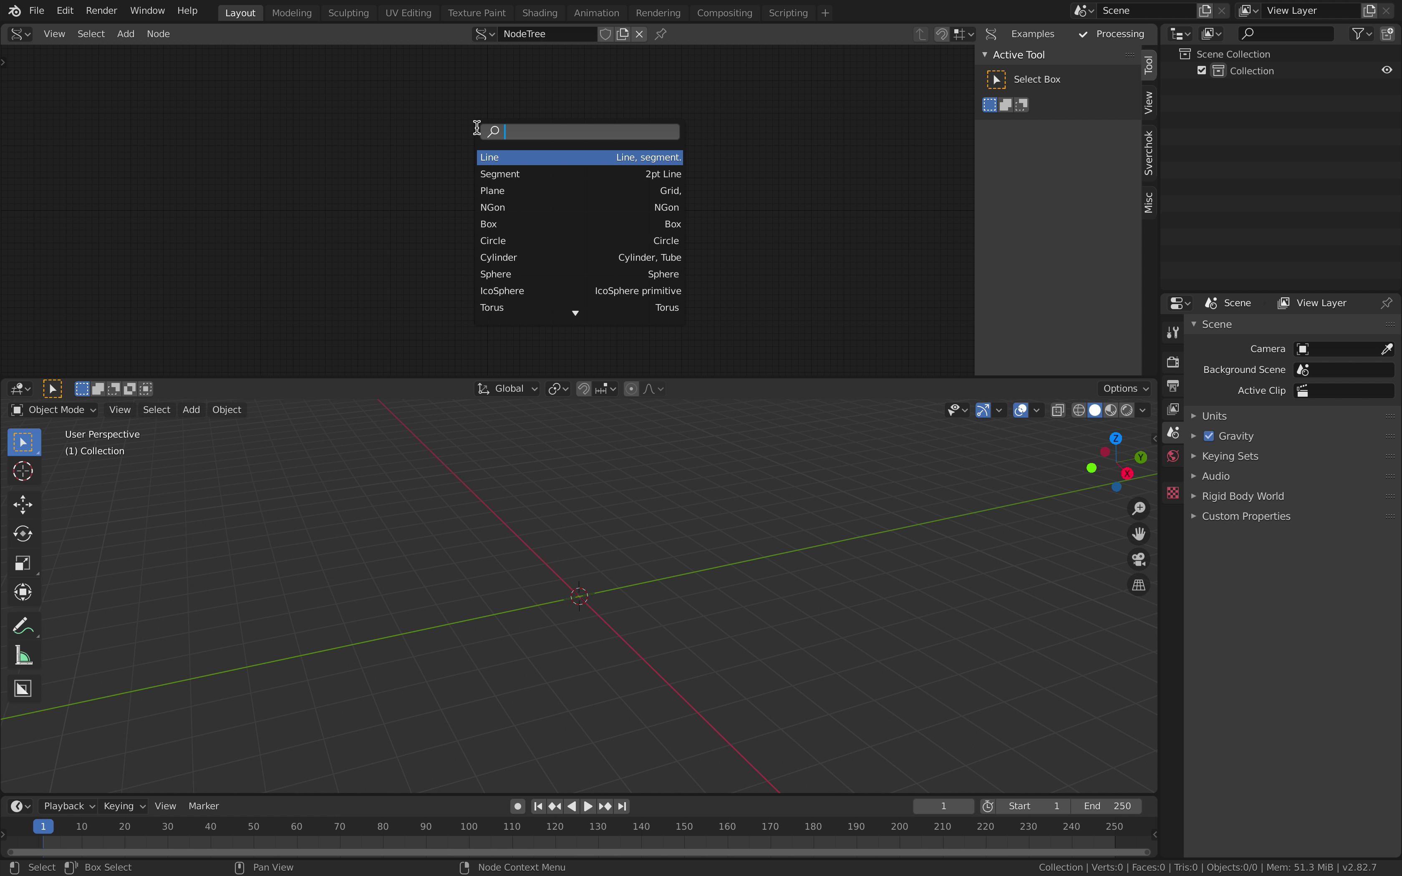
text(box)
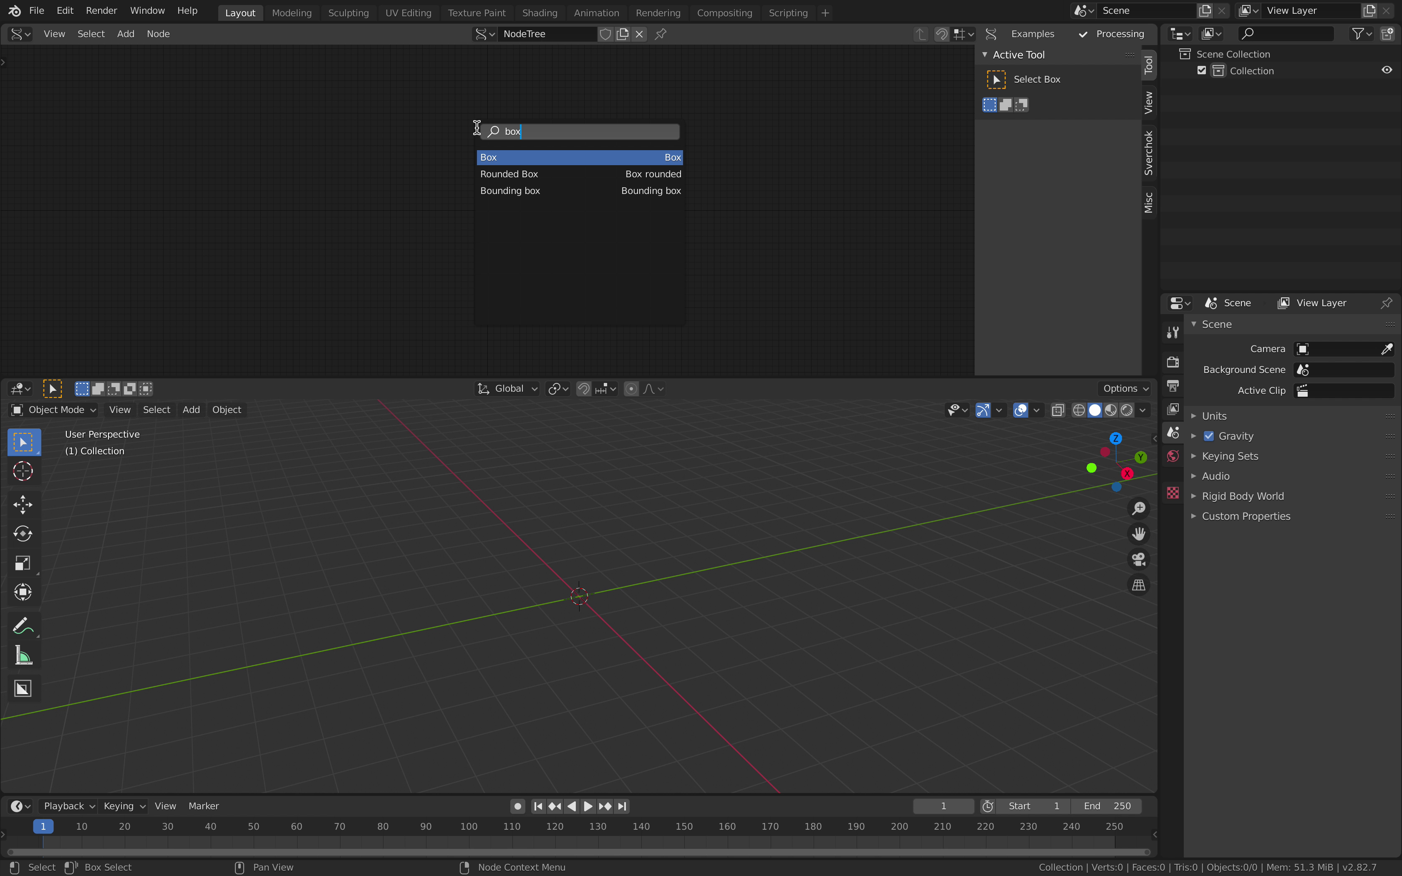
key(Return)
click(398, 177)
scroll(398, 177, up, 5)
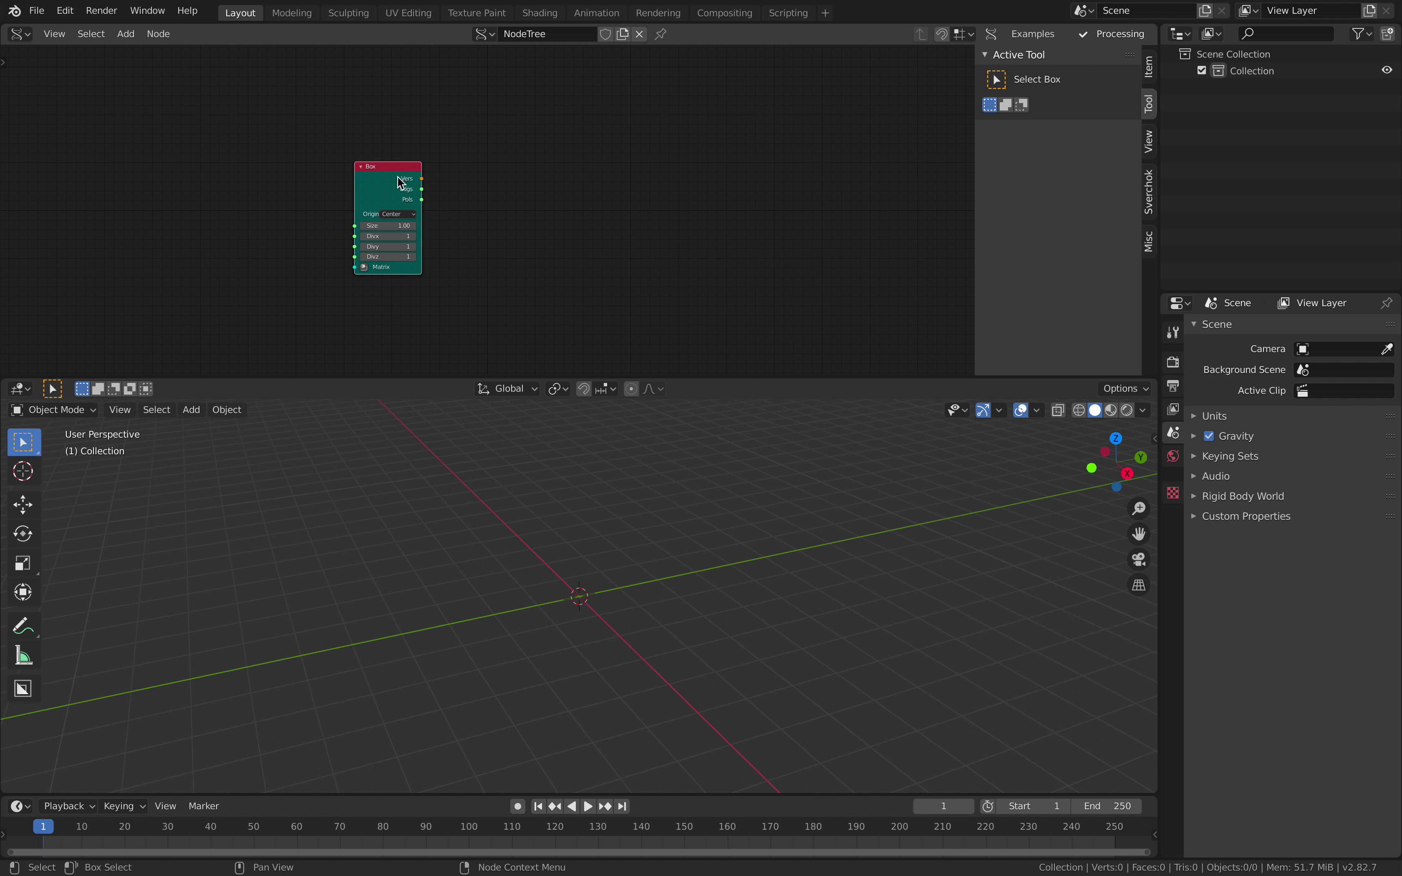
drag(977, 173, 1226, 159)
key(shift+a)
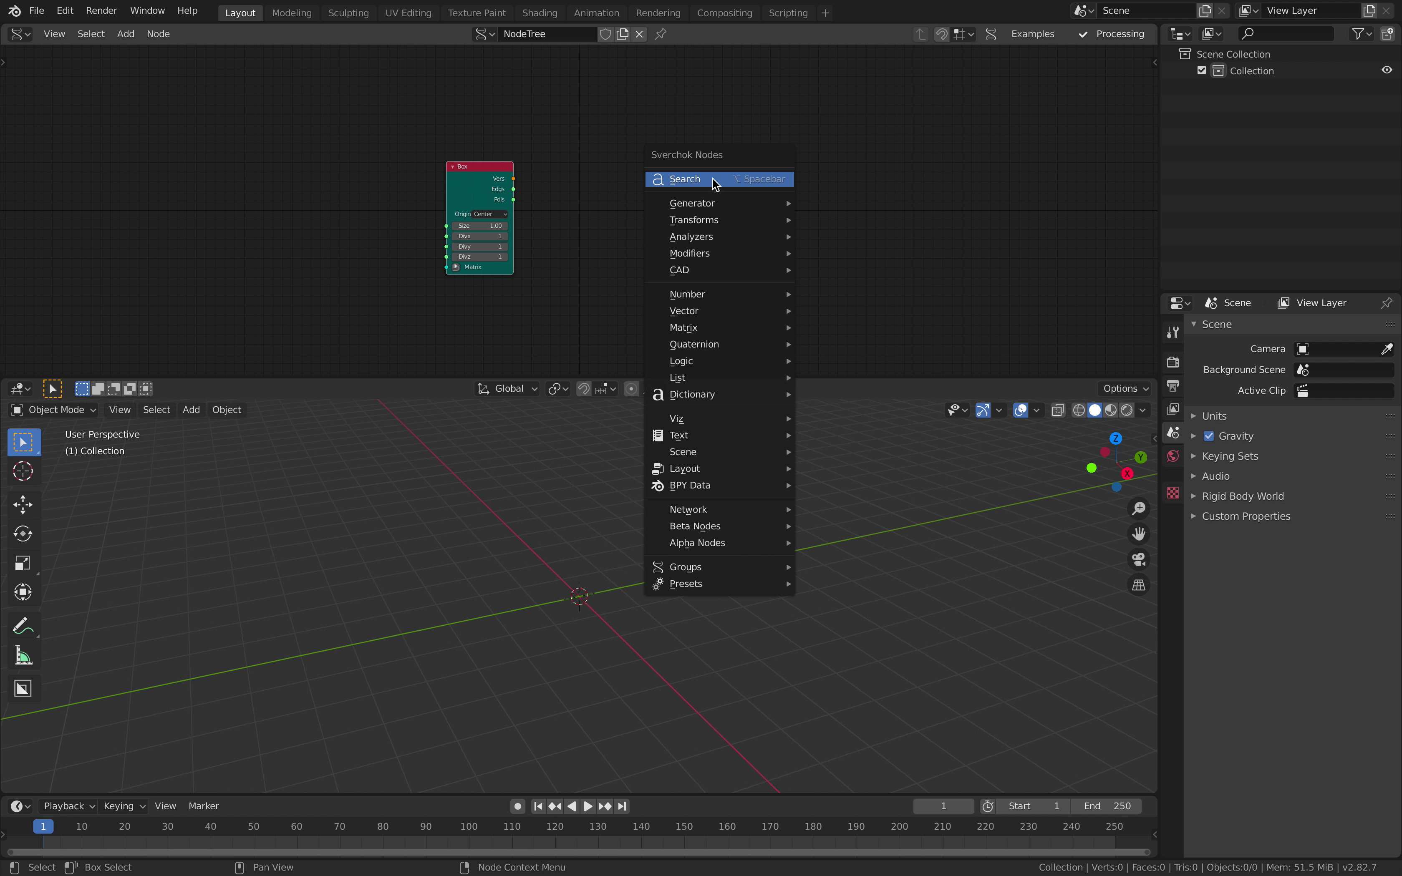
click(716, 183)
text(box)
key(Down)
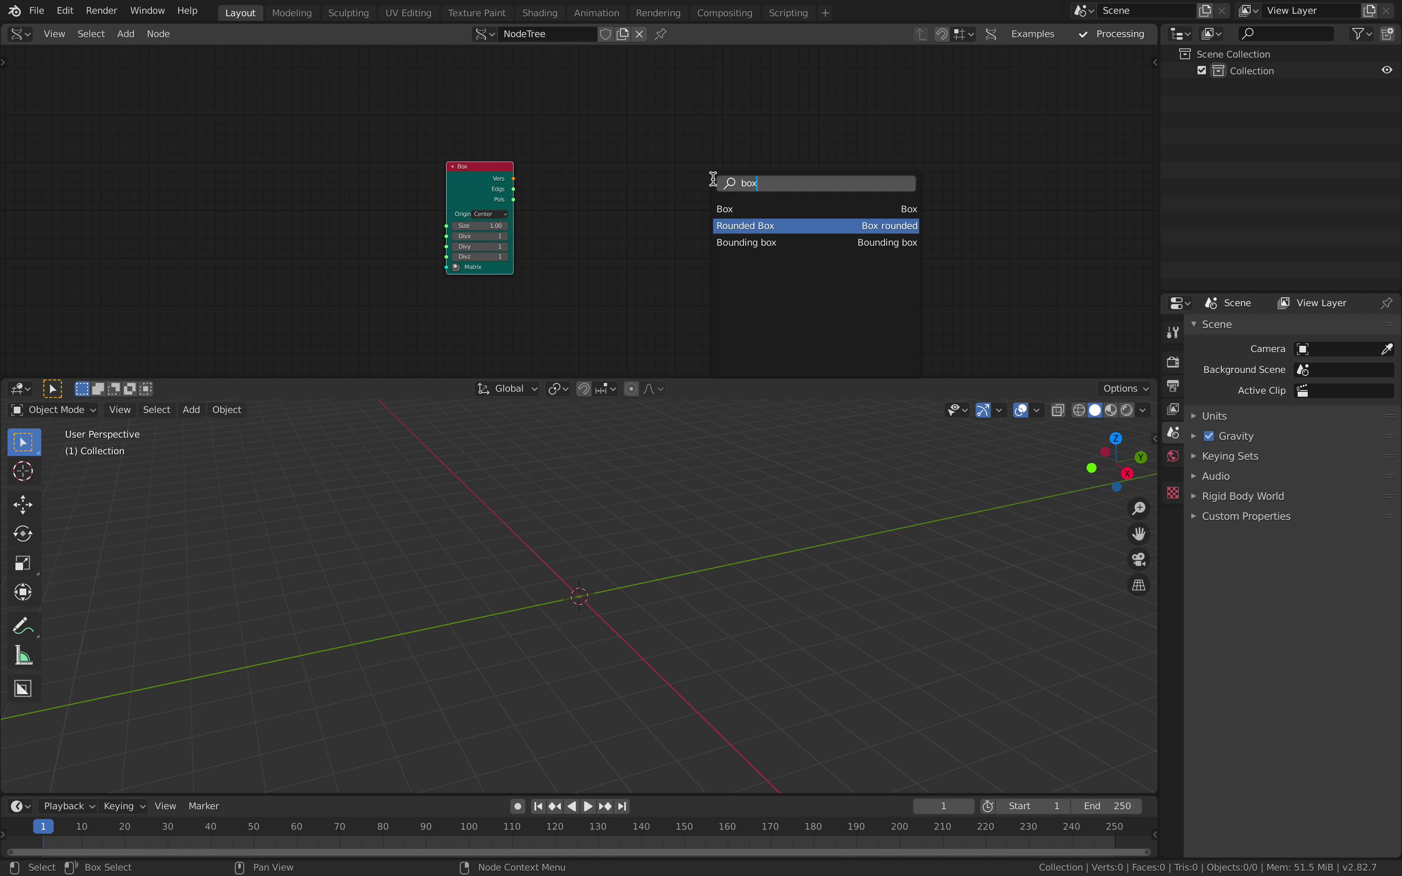
scroll(630, 138, up, 1)
middle_drag(557, 145, 472, 161)
scroll(471, 161, up, 1)
Save the file to the Desktop as moderntoilet_001.blend
click(37, 11)
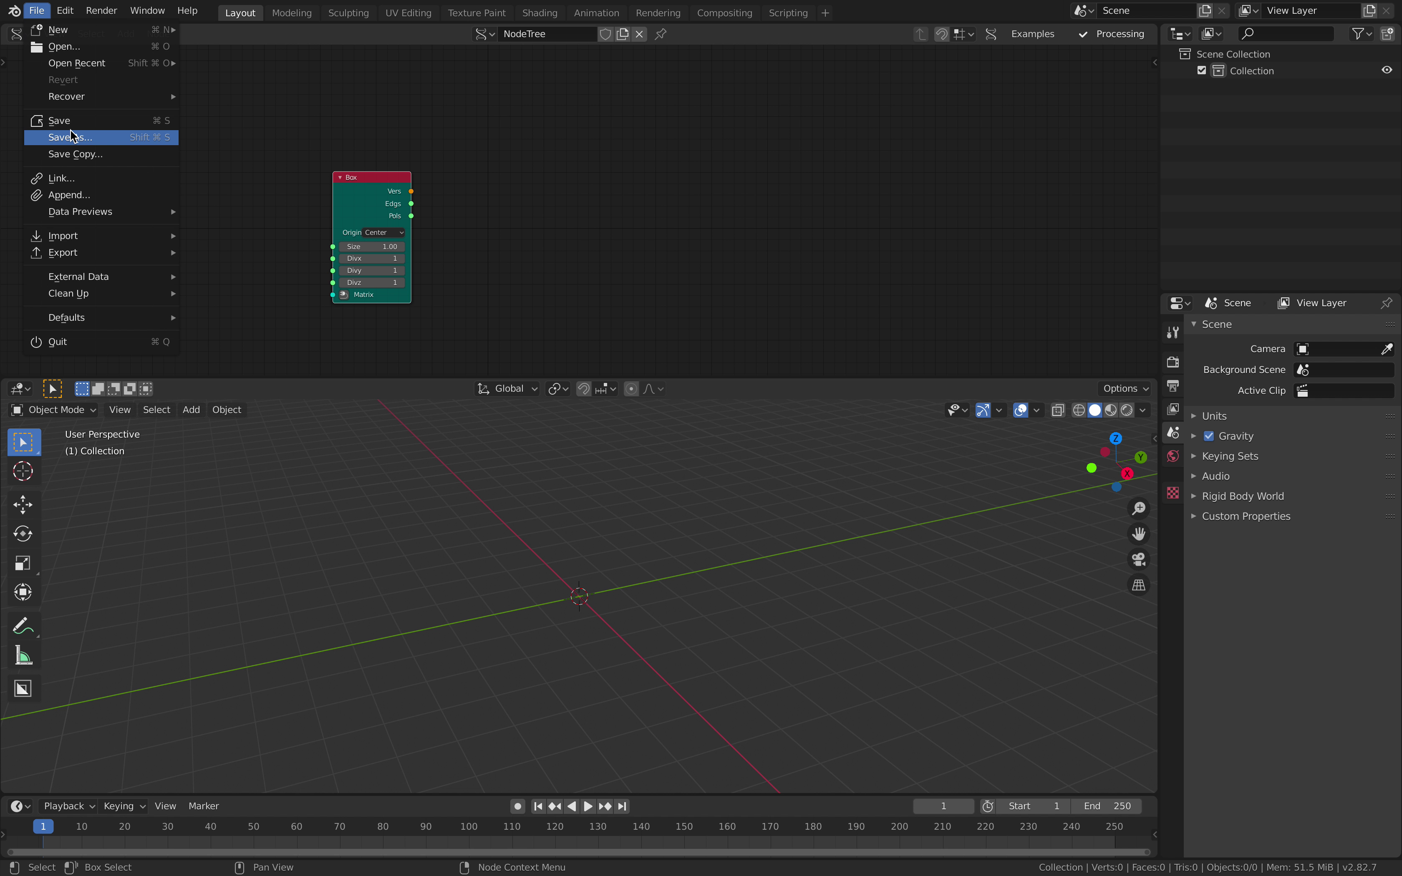
click(58, 138)
click(517, 767)
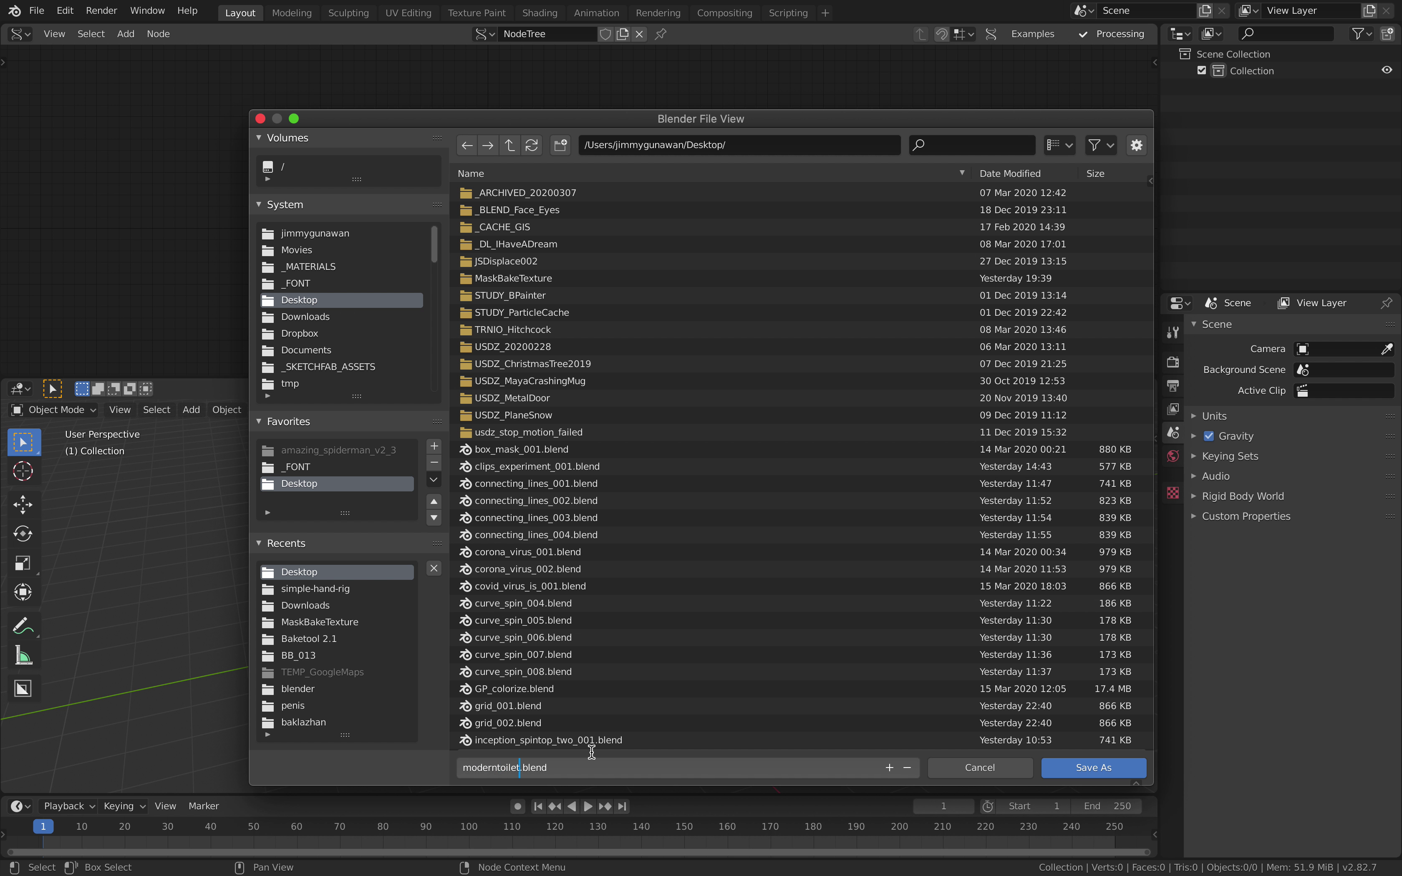
text(moderntoilet_001)
key(Return)
click(1067, 765)
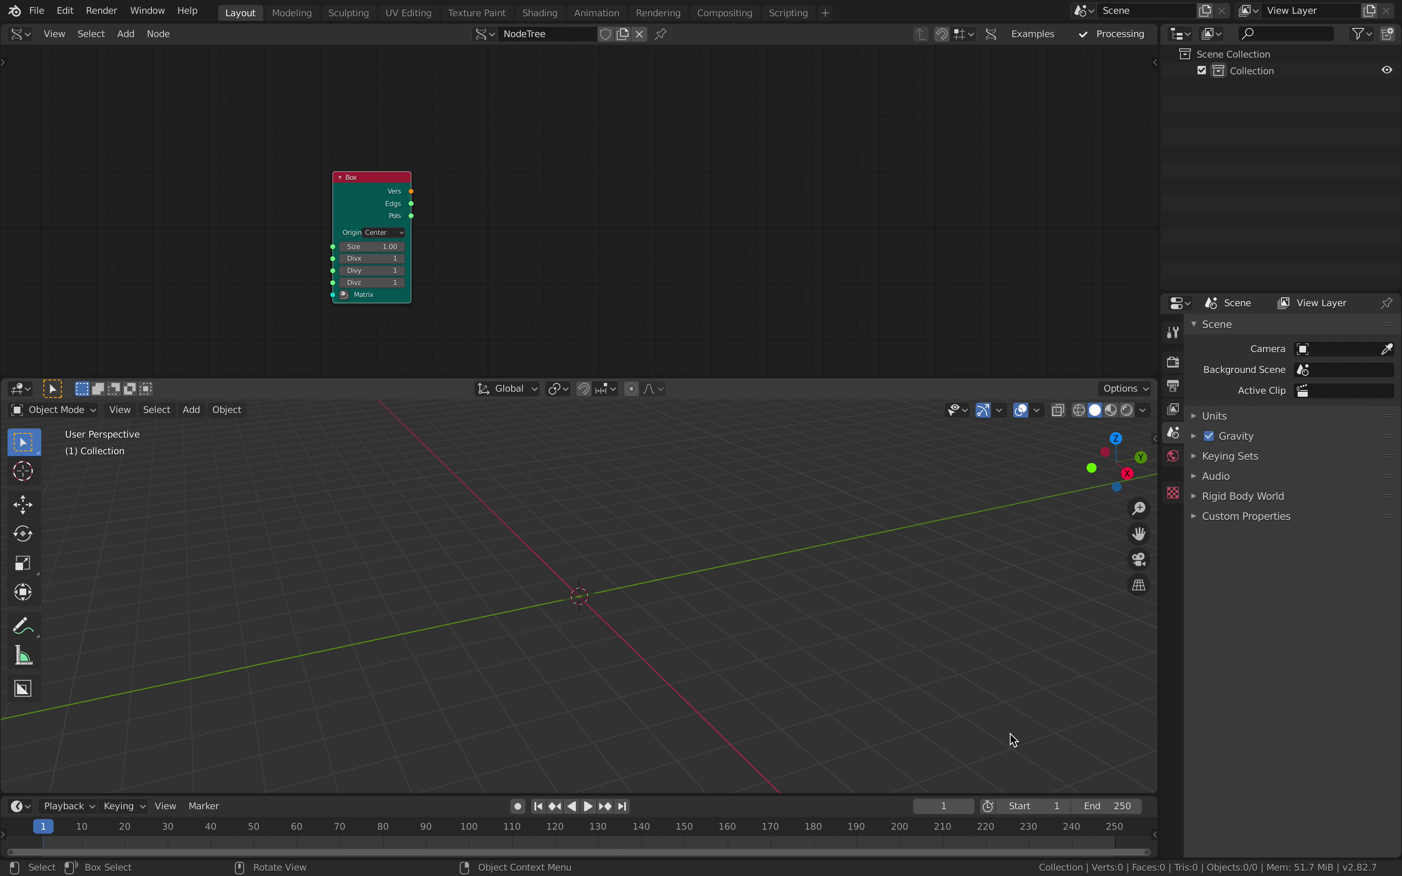
Search for the mesh viewer node and place the BV Alpha node beside the Box node
middle_drag(587, 261, 595, 186)
scroll(553, 210, up, 1)
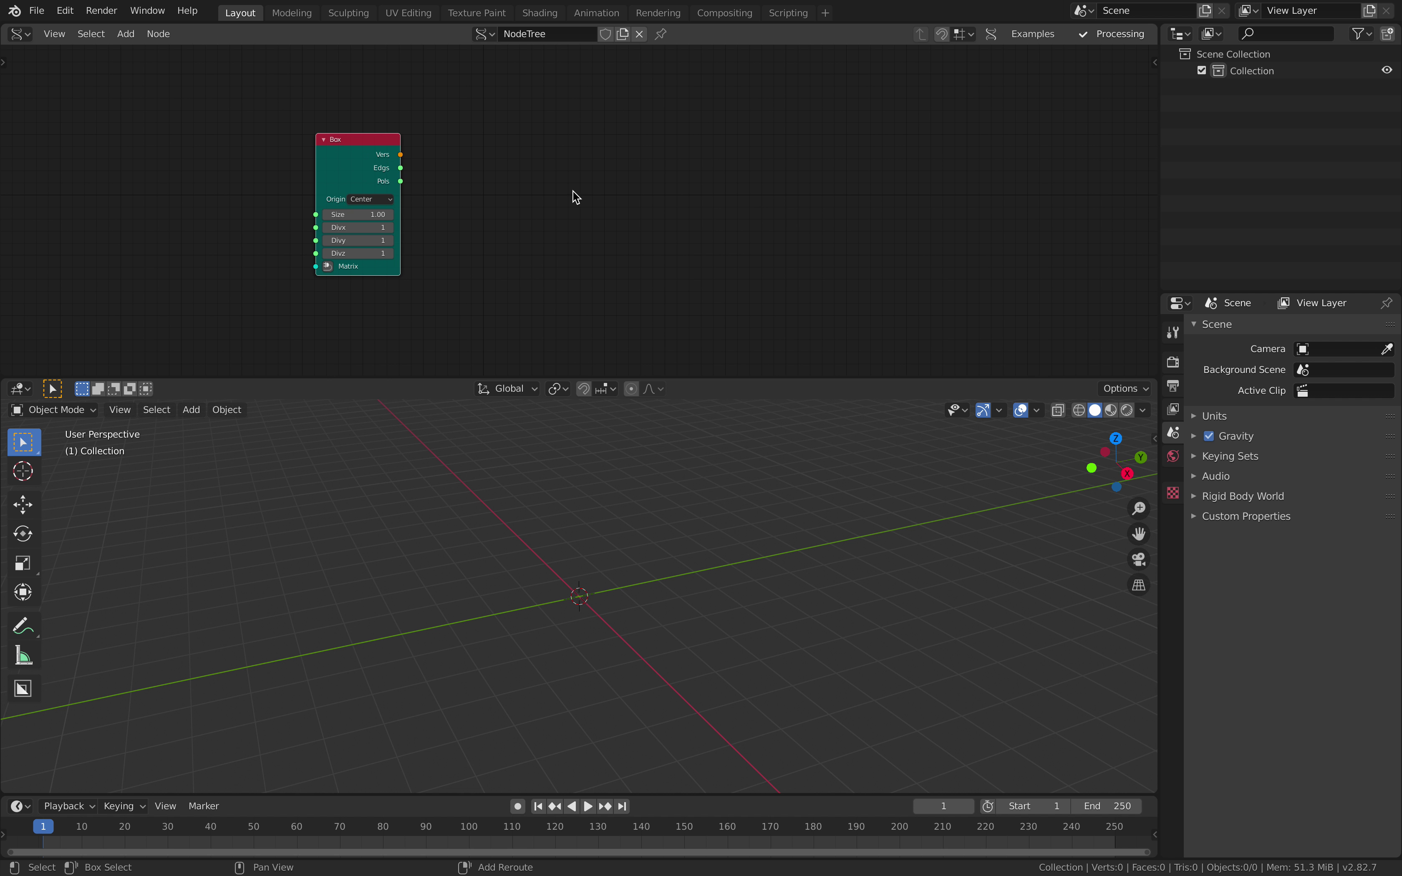
key(alt+space)
text(bme)
key(Return)
click(657, 121)
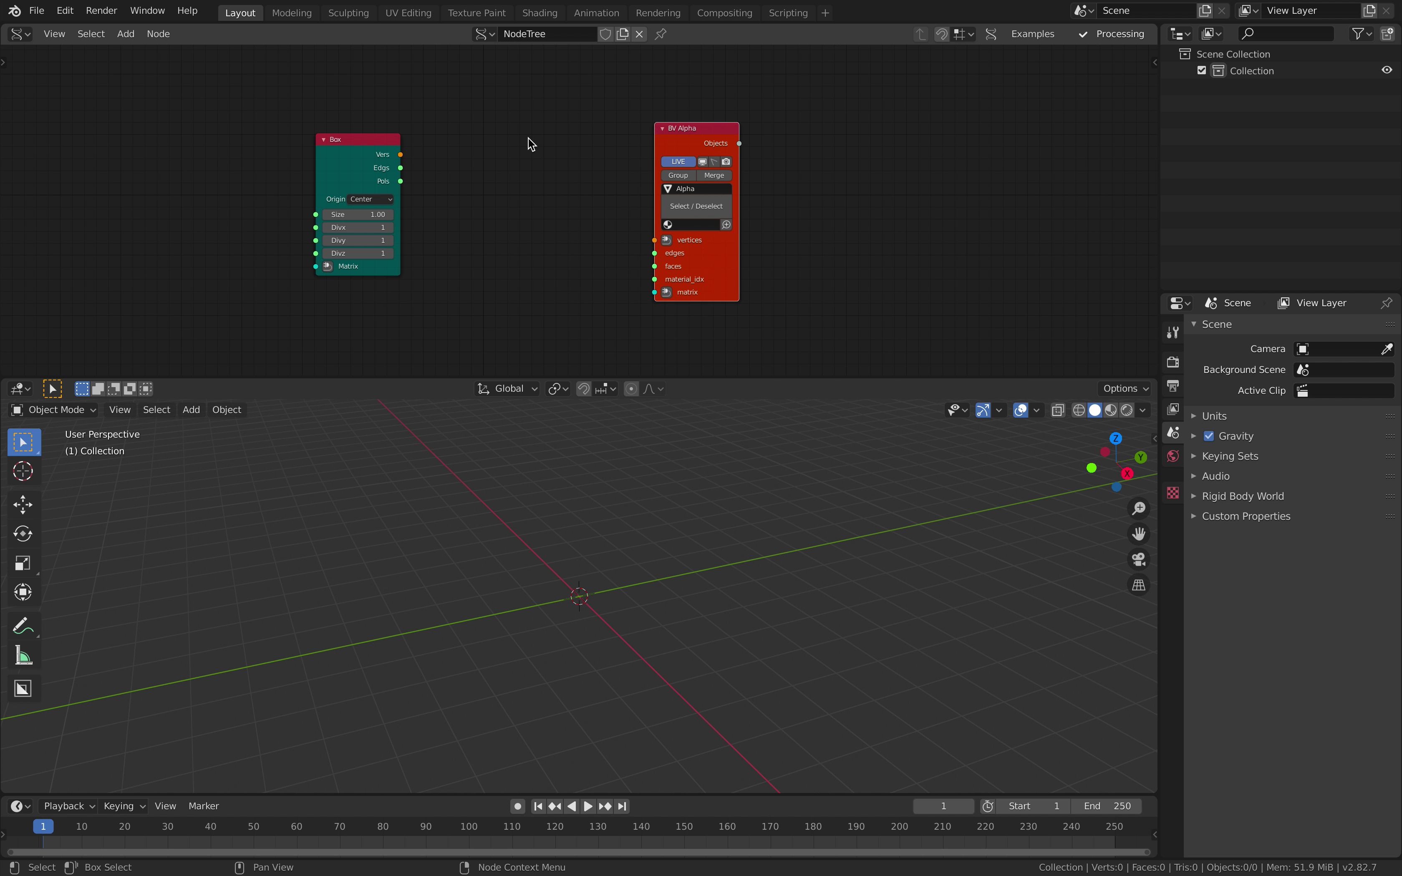
Connect the Box's Vers and Pols outputs to BV Alpha's vertices and faces, and undo a trial change of the box size
drag(400, 155, 654, 241)
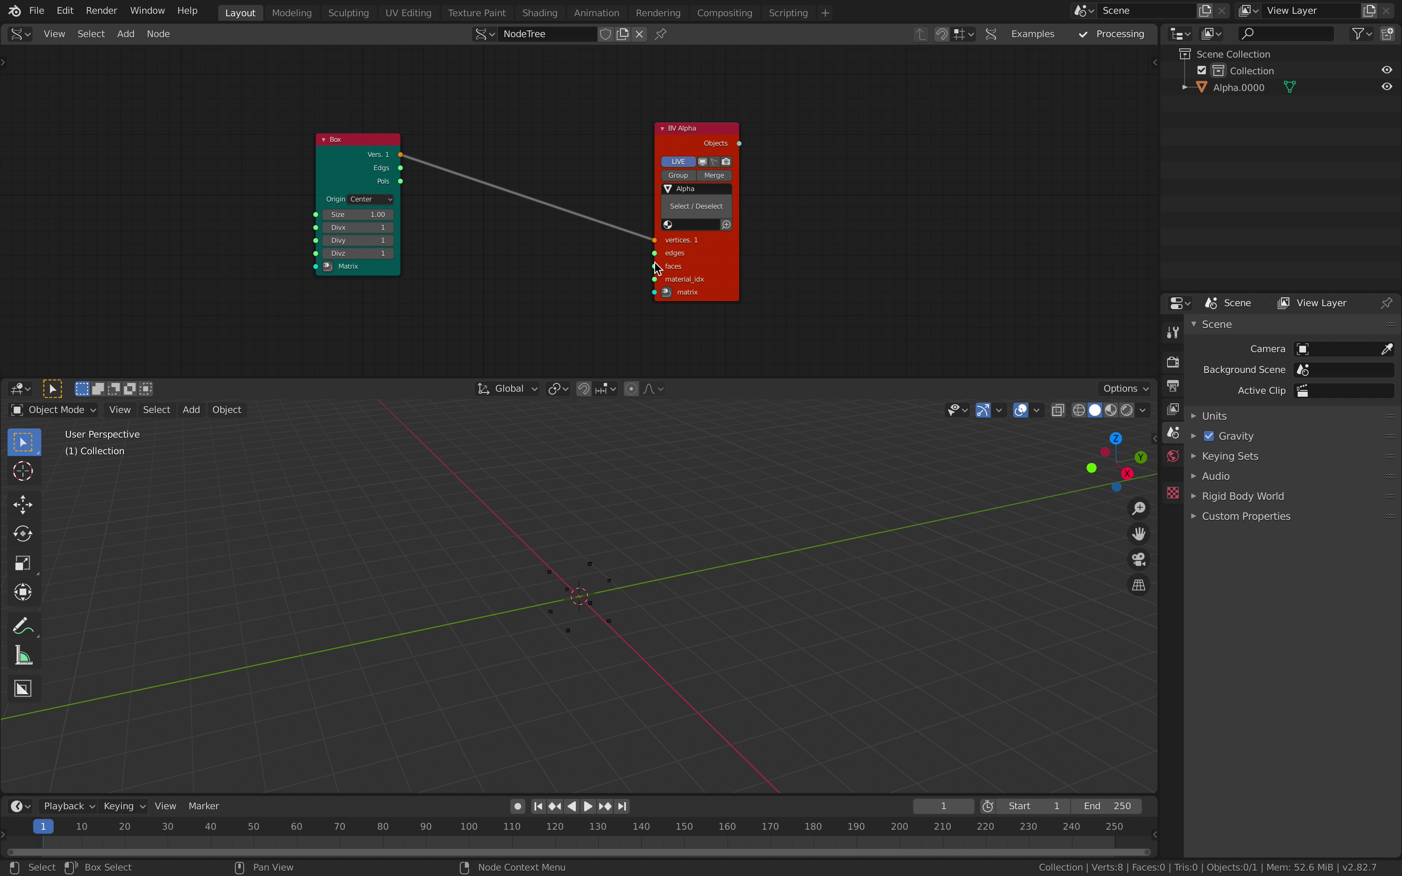
drag(408, 187, 400, 181)
scroll(449, 174, up, 2)
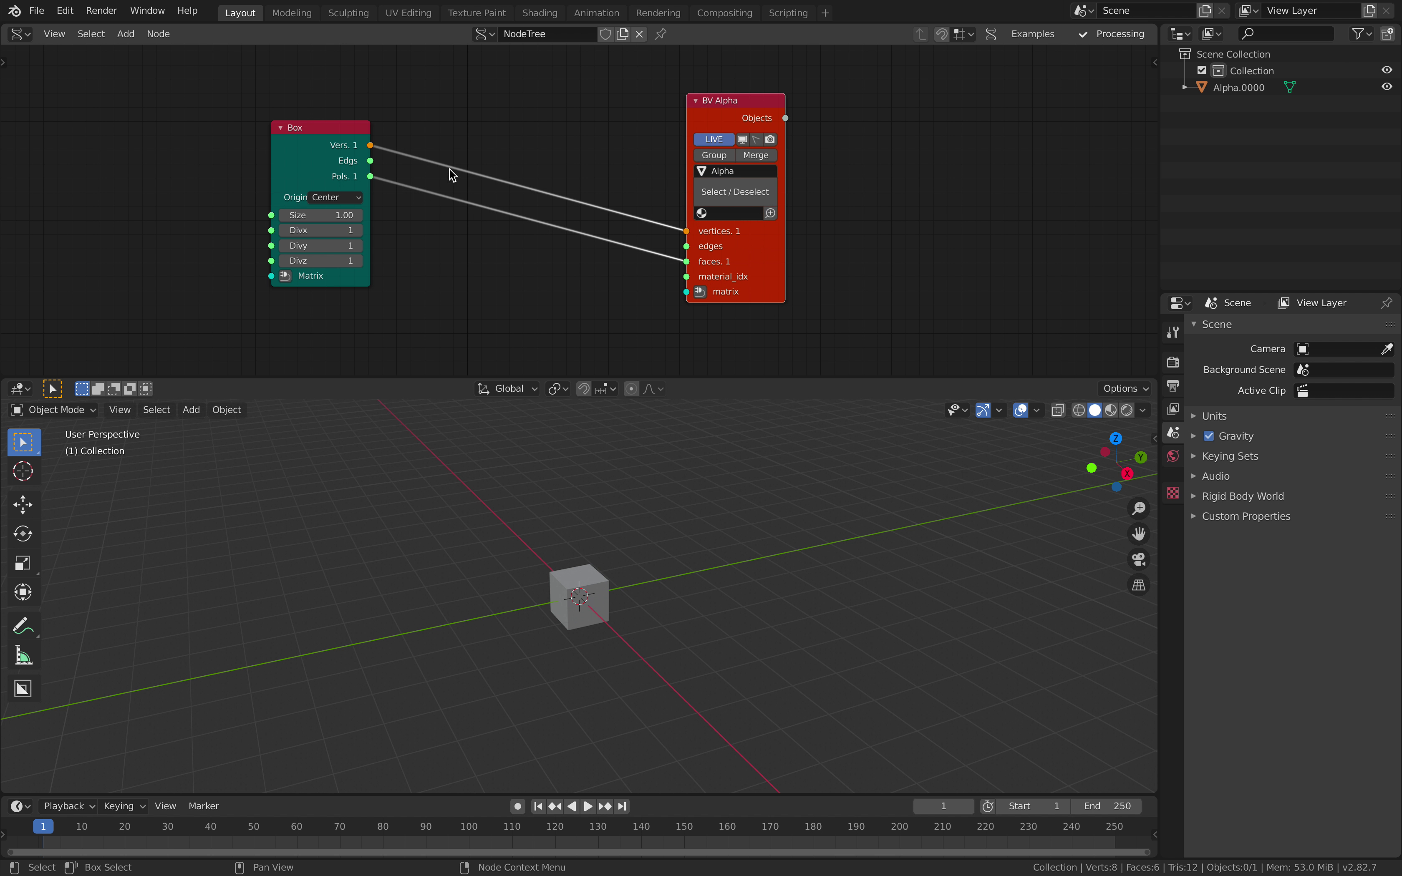
scroll(376, 210, up, 1)
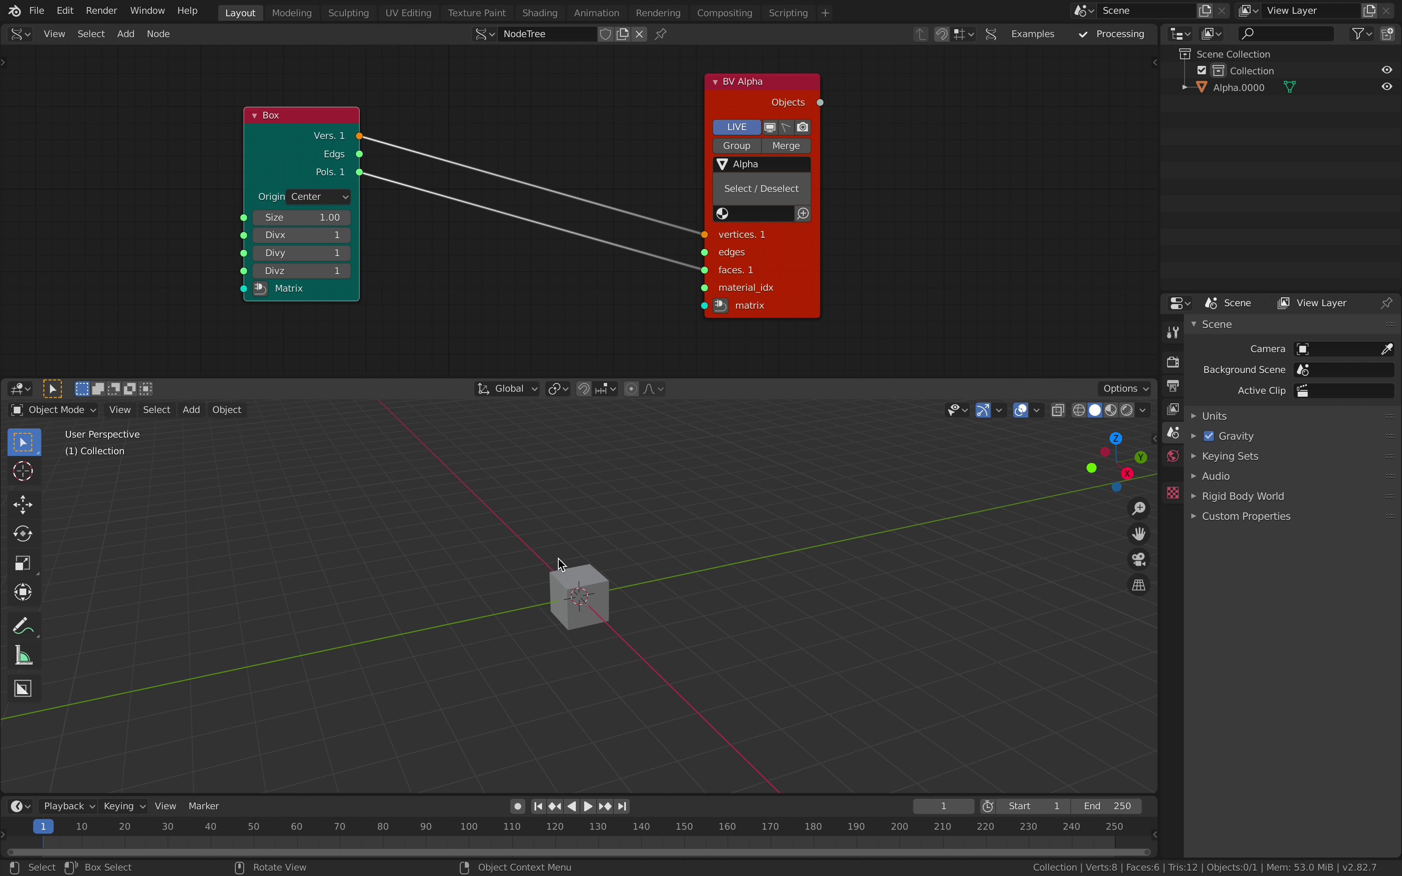
scroll(547, 525, up, 4)
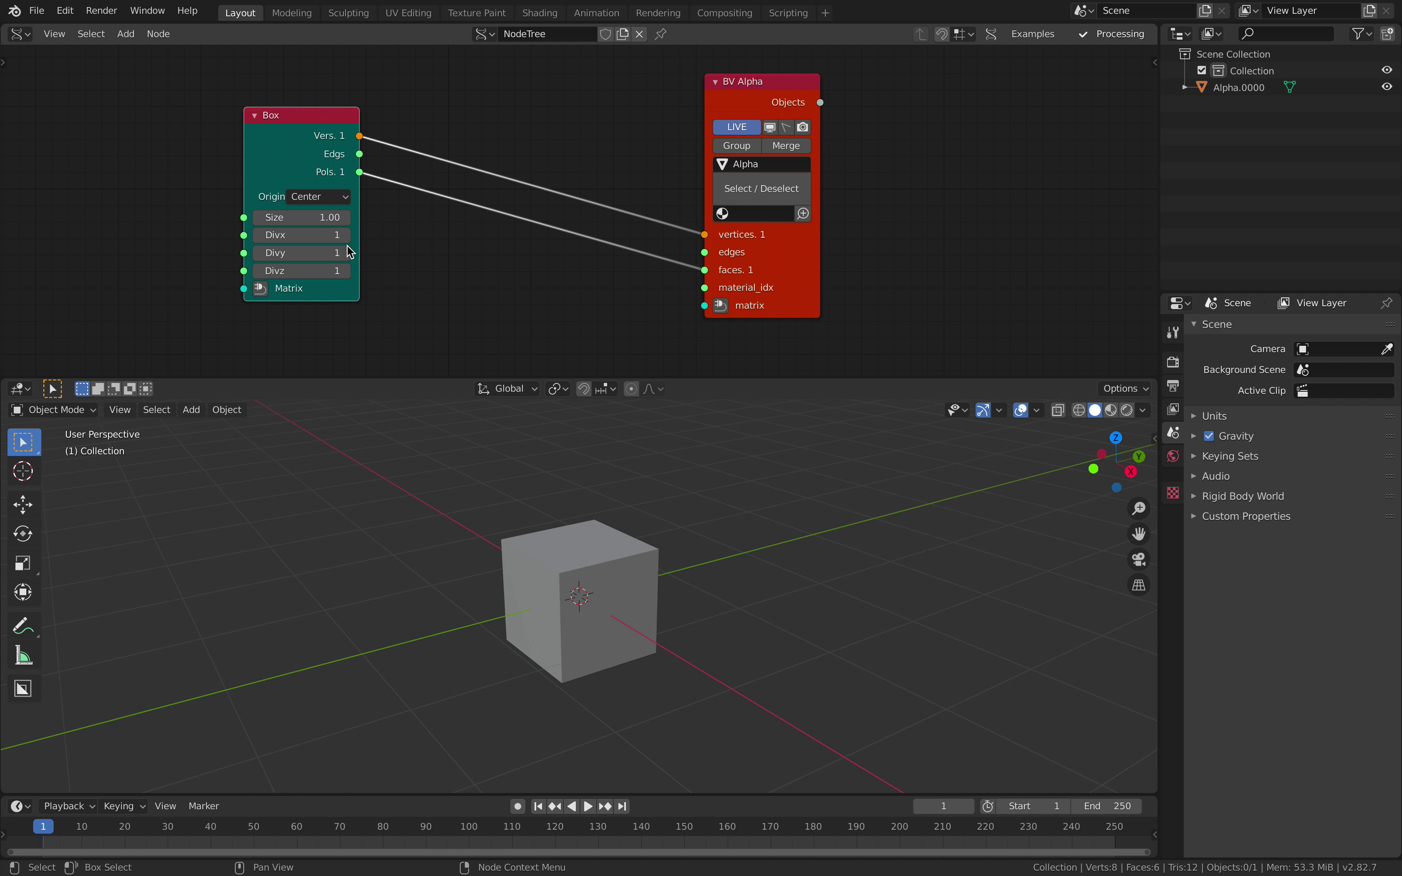
drag(322, 219, 362, 219)
key(ctrl+z)
Move BV Alpha further from the Box and insert a Transform Mesh node into the vertices link between them
drag(816, 240, 919, 206)
key(shift+a)
click(613, 146)
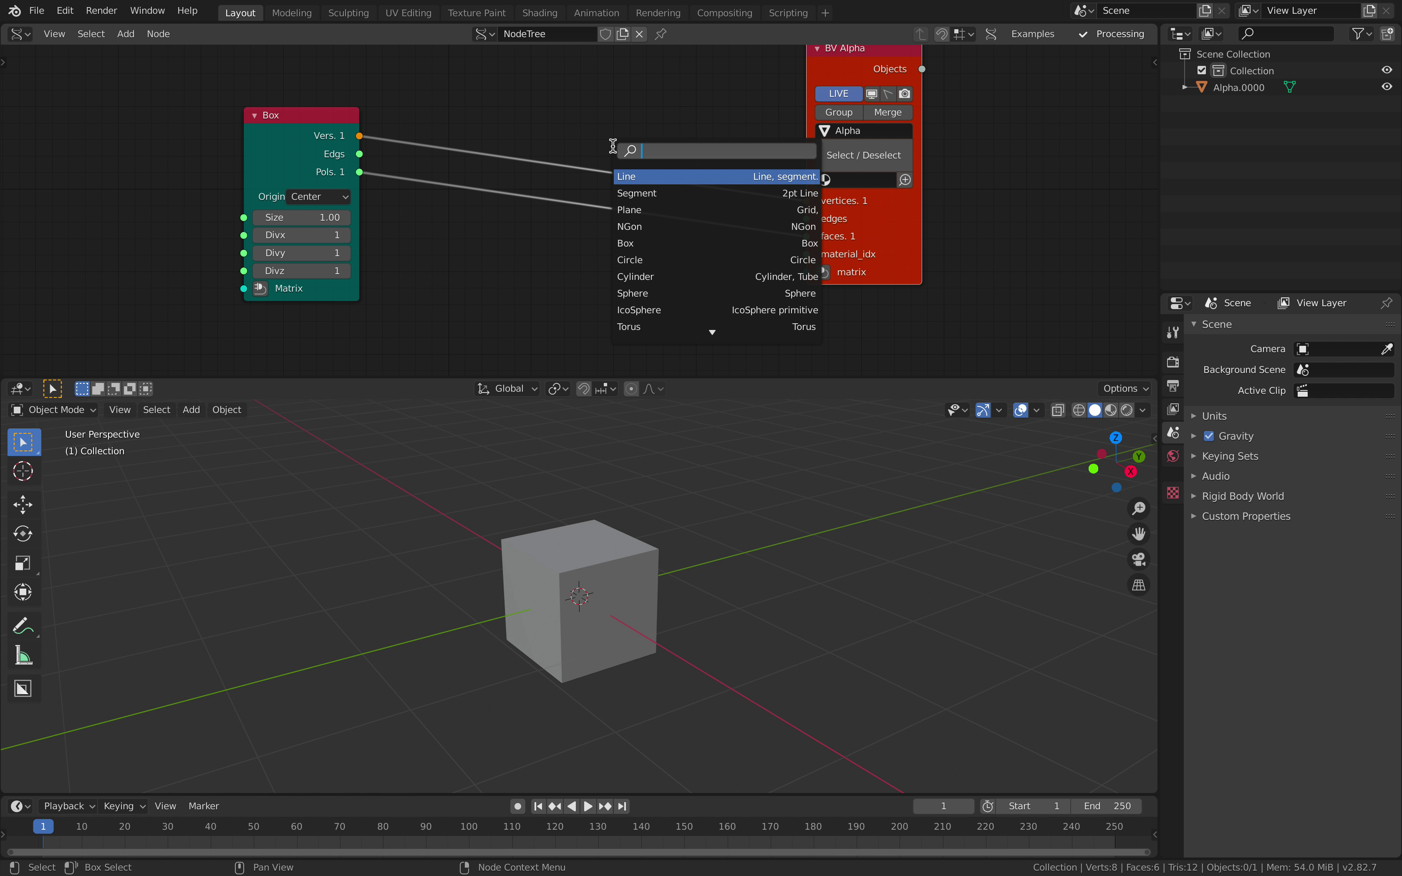
text(transform)
key(Down)
key(Down)
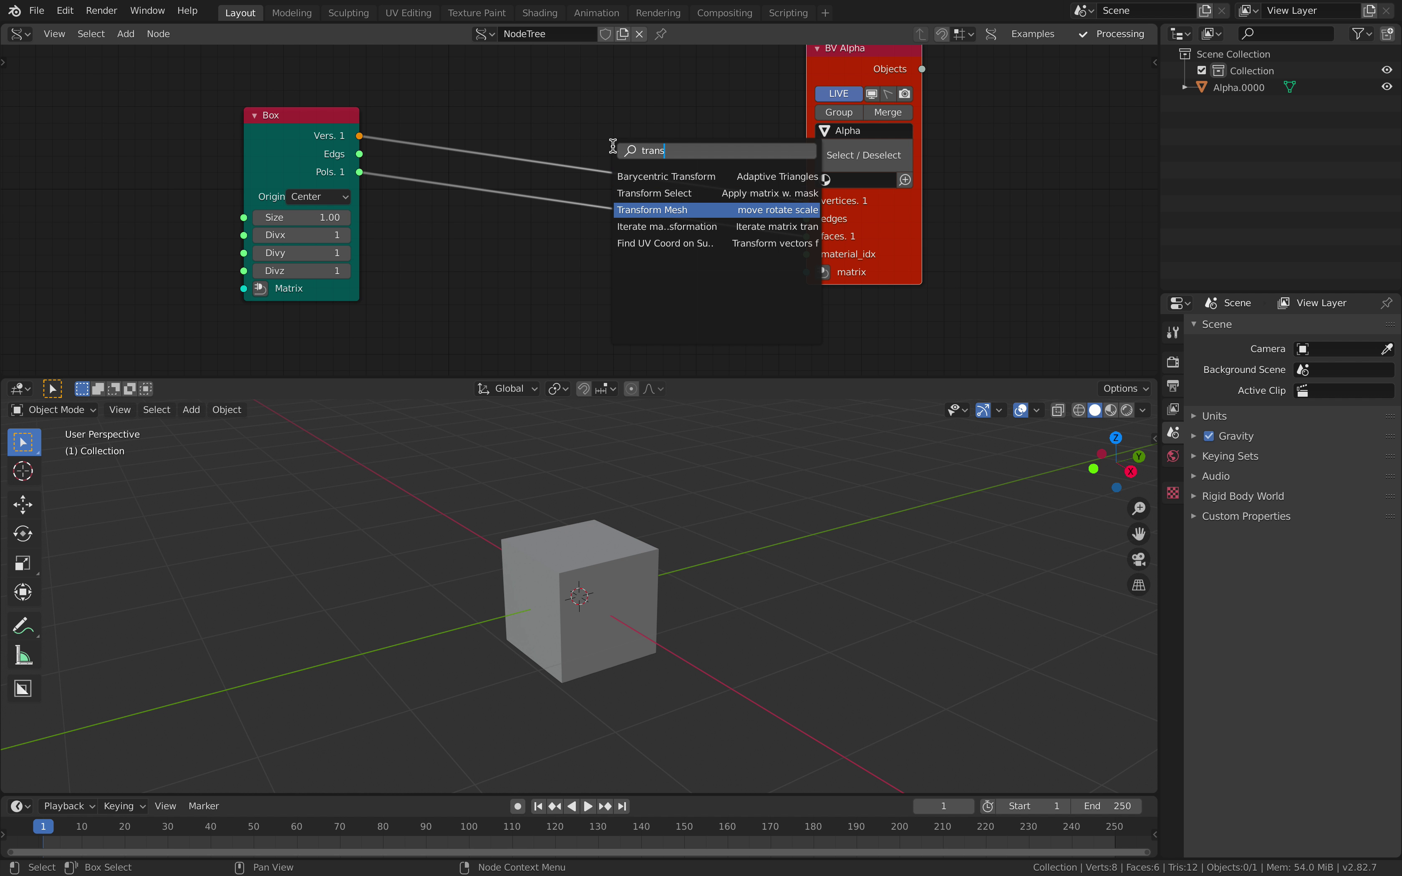
key(Return)
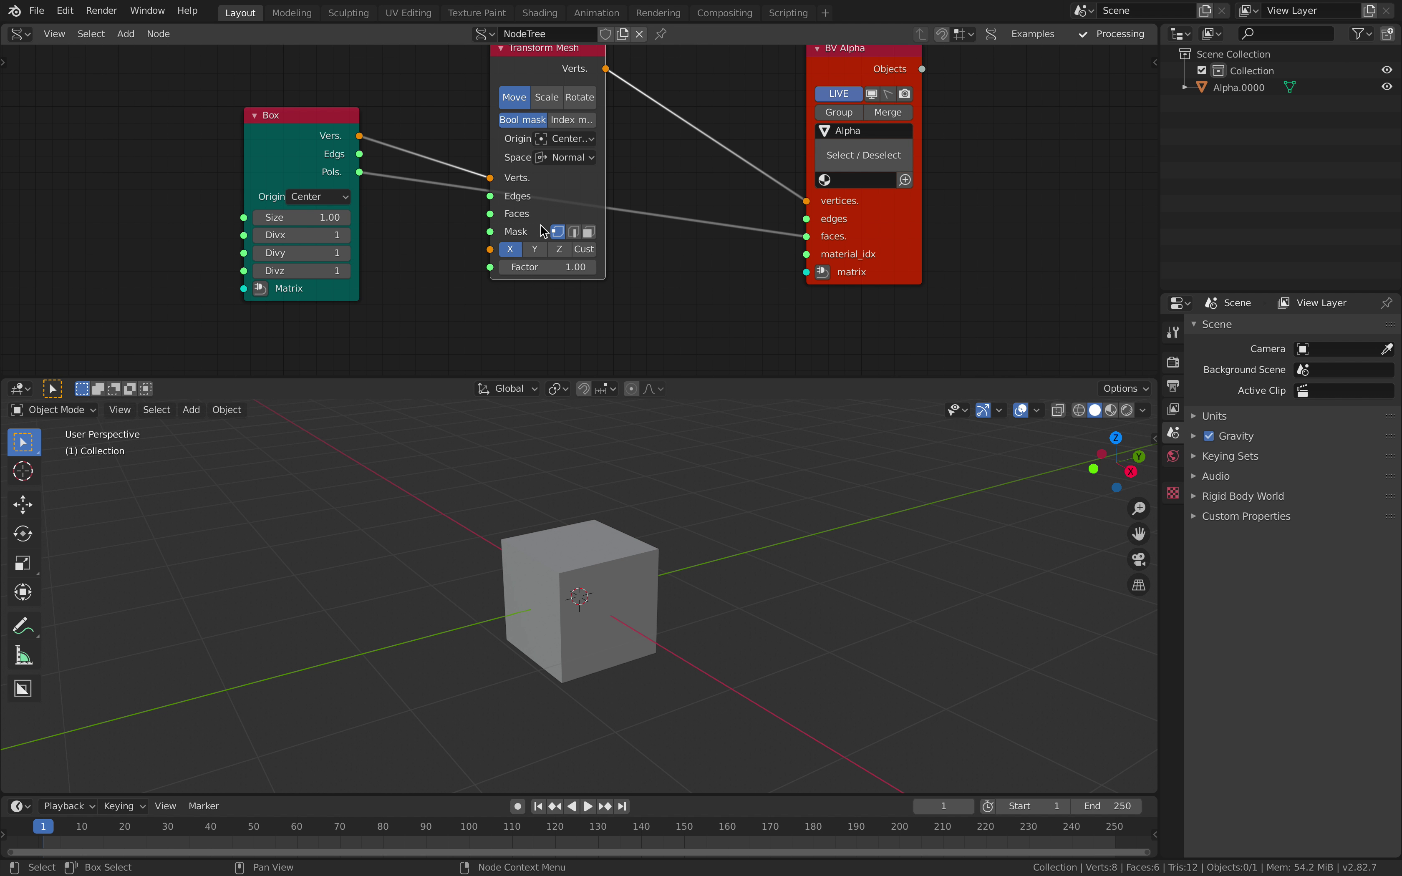
click(549, 78)
Rearrange the nodes around Transform Mesh and set it to Scale along the Z axis
drag(906, 190, 908, 217)
middle_drag(643, 210, 626, 292)
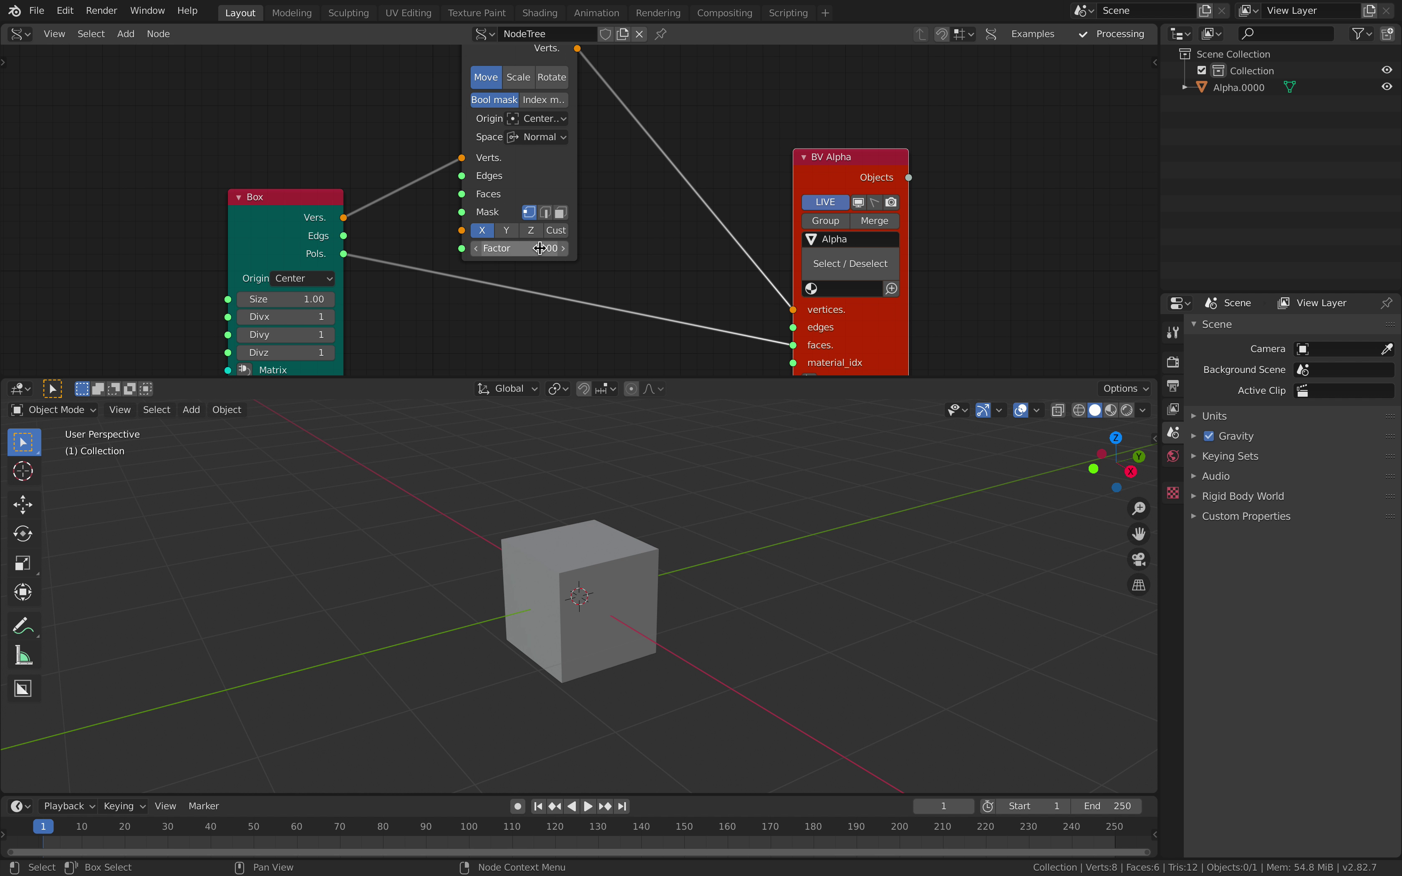
drag(500, 183, 495, 187)
drag(299, 202, 278, 235)
scroll(438, 221, down, 2)
middle_drag(528, 135, 529, 125)
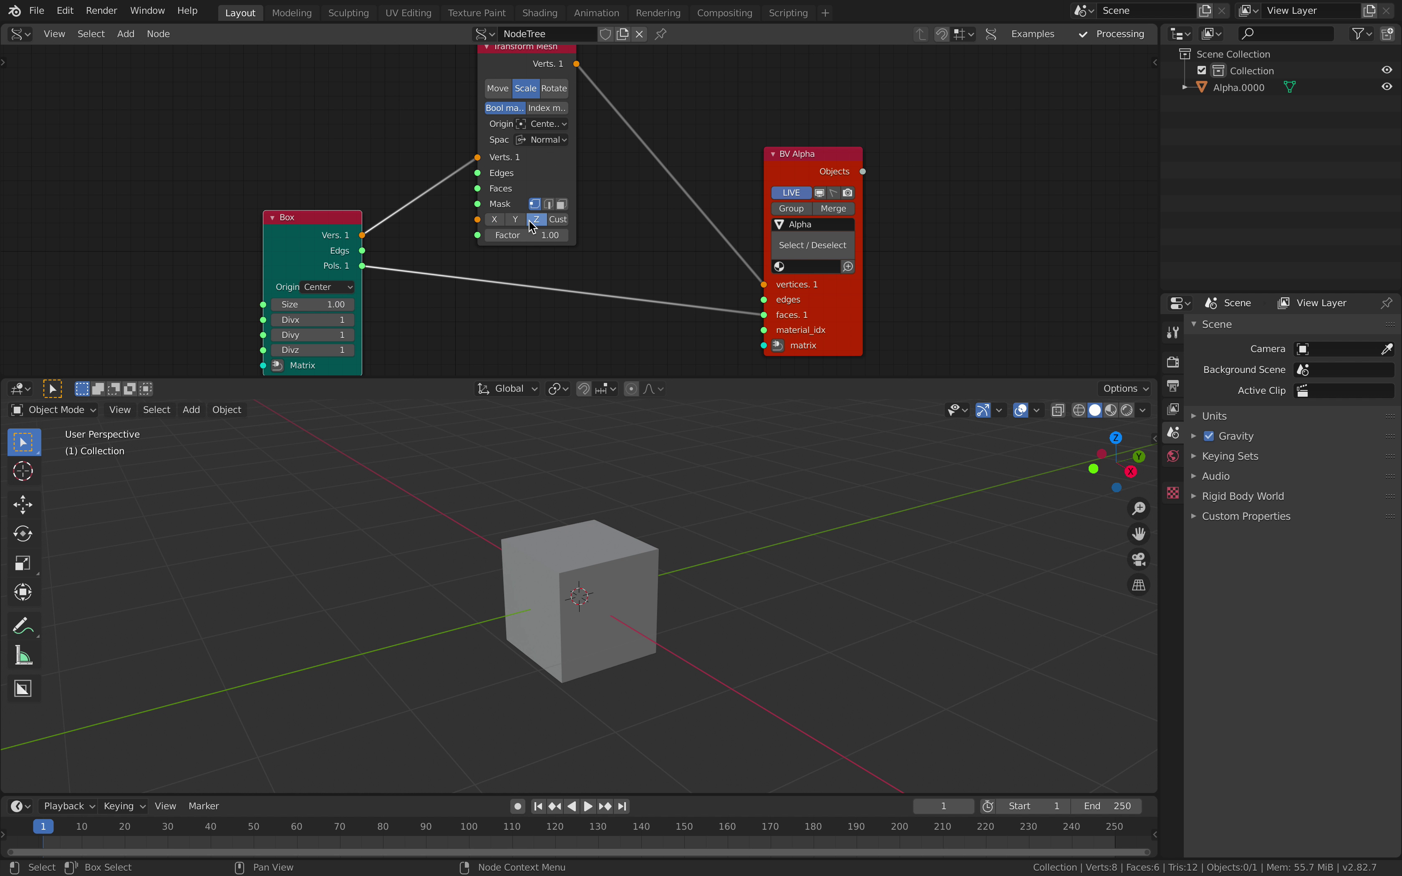
Test a scale Factor of 2.20 along the different axes, and return Transform Mesh to Z with a Factor of 1
drag(529, 235, 584, 235)
click(514, 220)
click(496, 221)
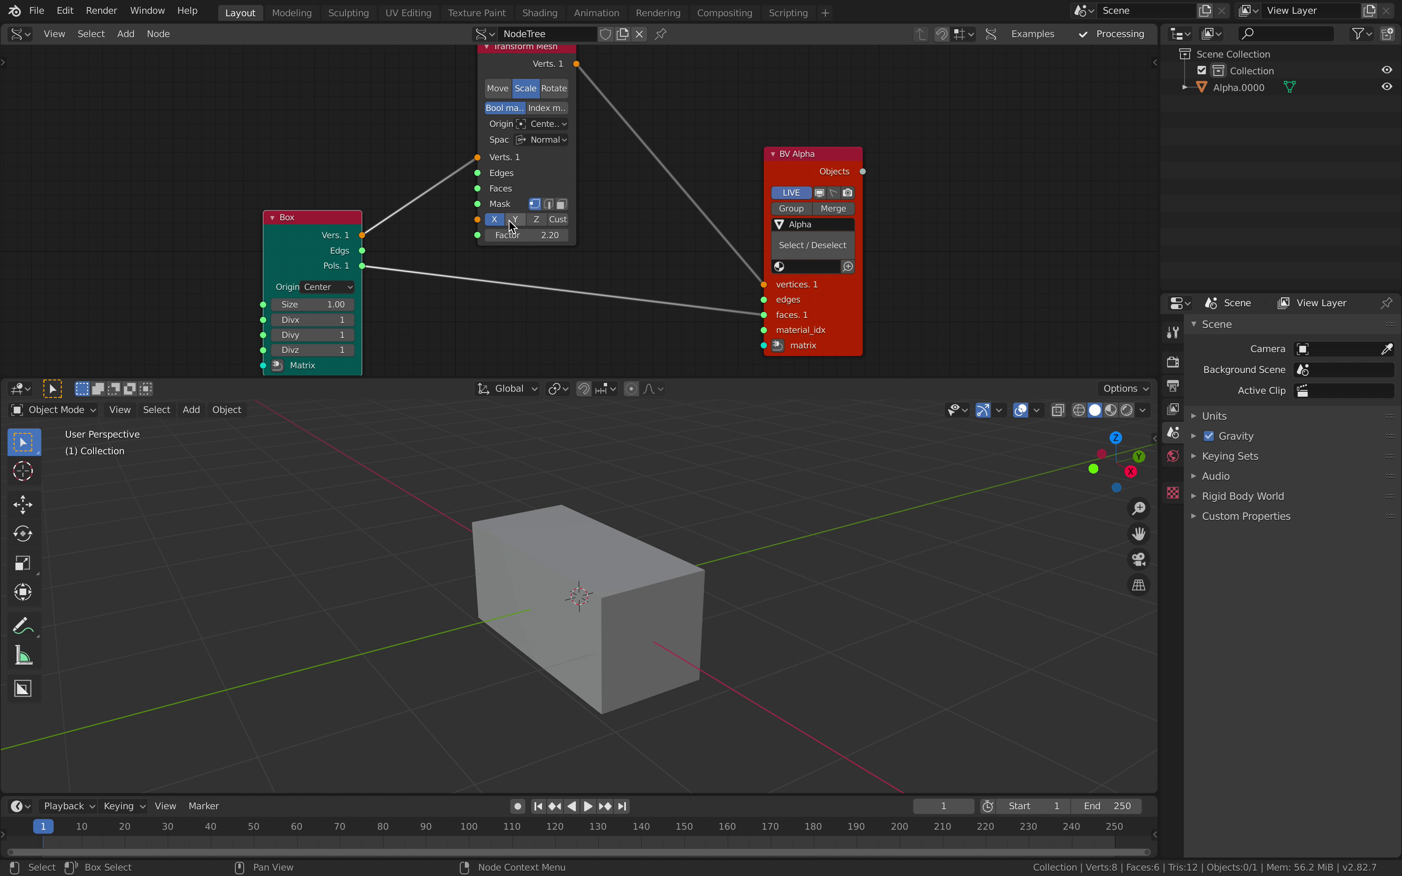
click(514, 219)
click(530, 221)
click(538, 235)
text(1)
key(Return)
Save the file and insert a Simple deformation node into the vertices link between Transform Mesh and BV Alpha
scroll(676, 226, down, 3)
key(ctrl+s)
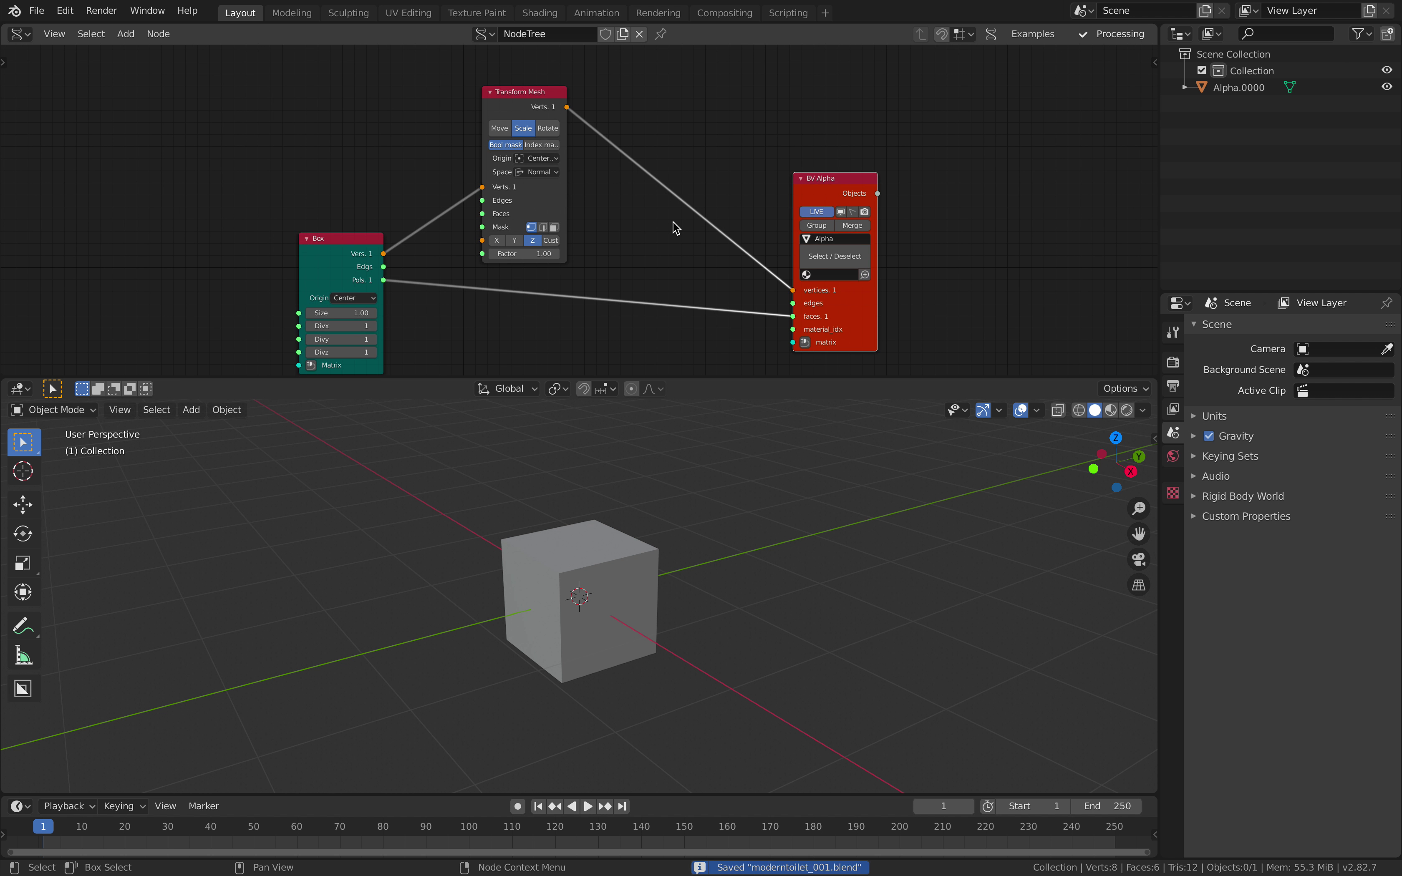
key(shift+a)
click(627, 201)
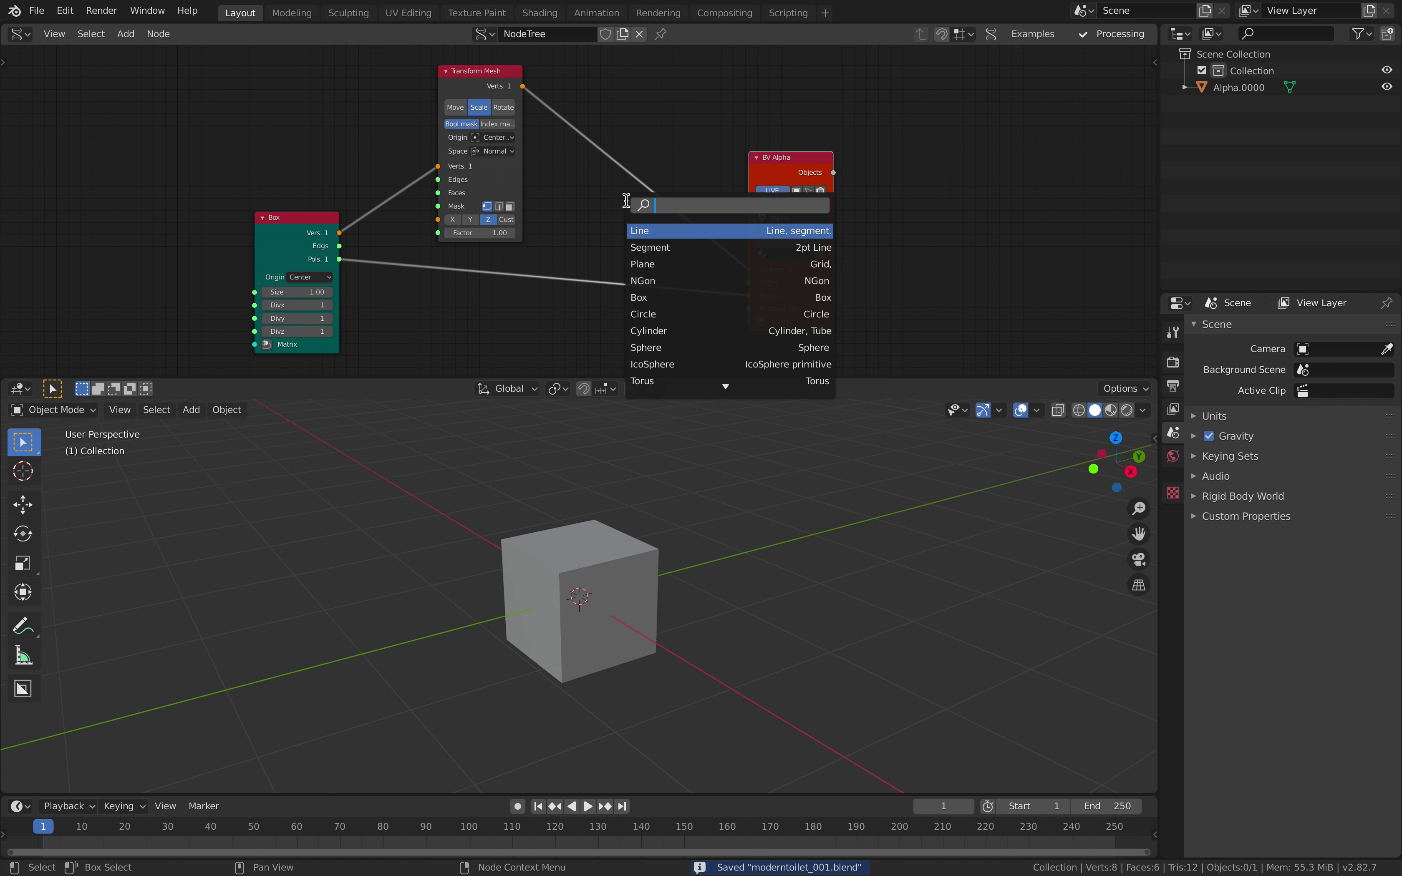
text(simple)
key(Return)
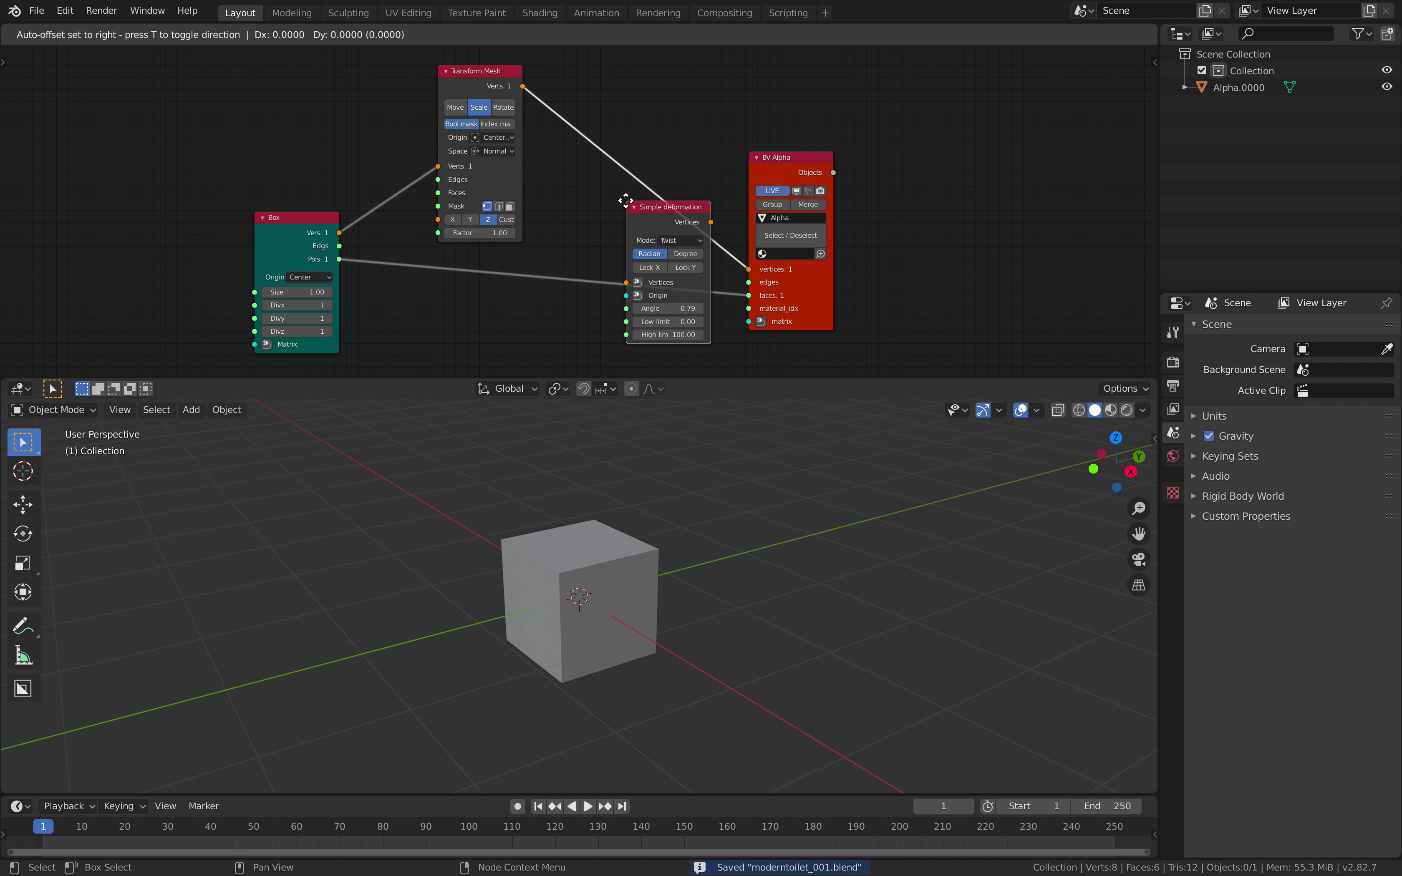
click(615, 105)
Set the Simple deformation to Taper with a Factor of -1.40 and save the file
click(666, 145)
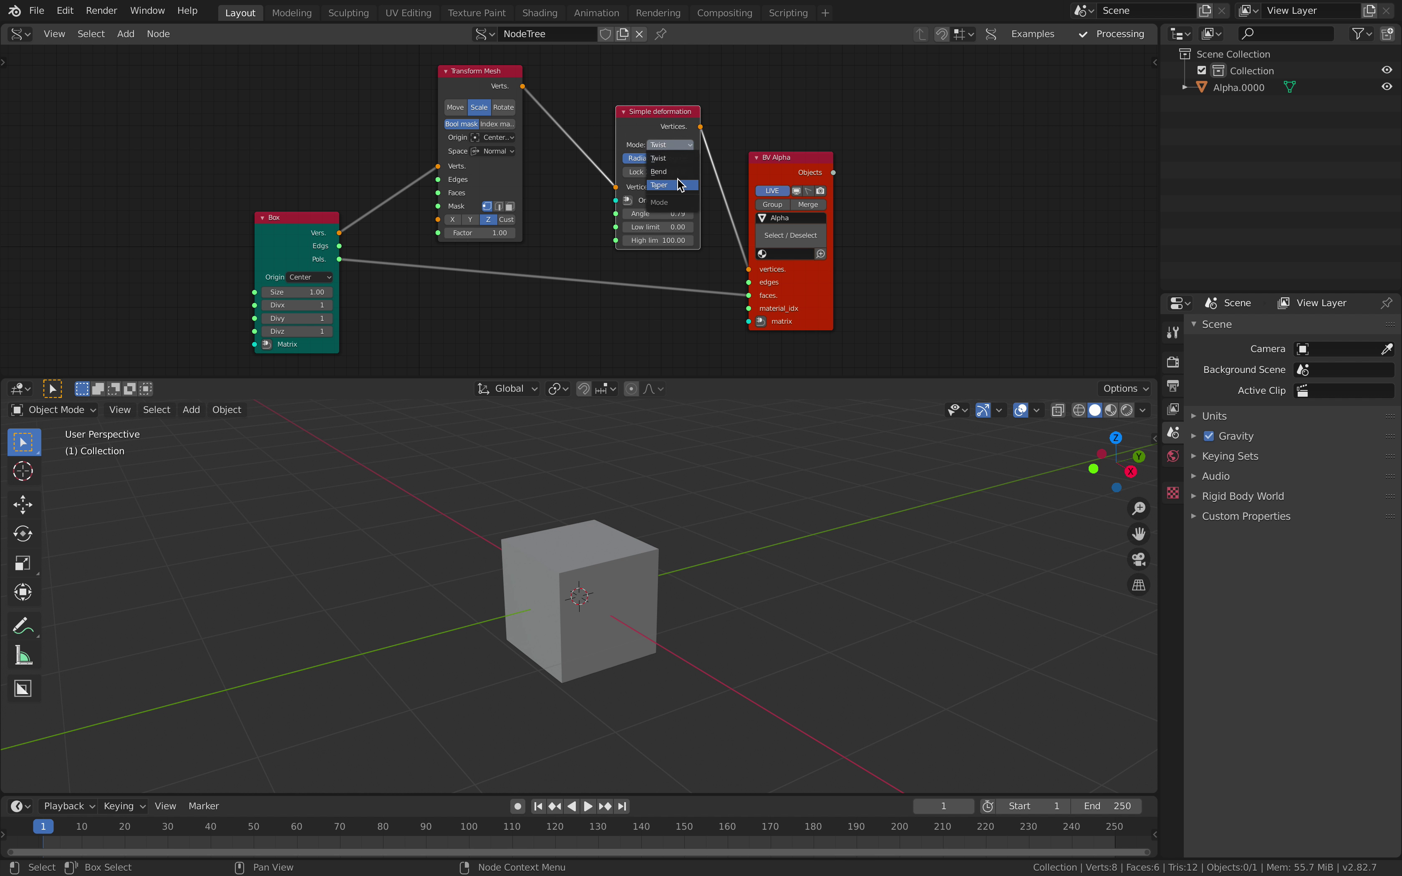
click(681, 185)
middle_drag(679, 447, 584, 561)
drag(659, 200, 548, 199)
middle_drag(716, 544, 685, 547)
click(572, 572)
key(ctrl+s)
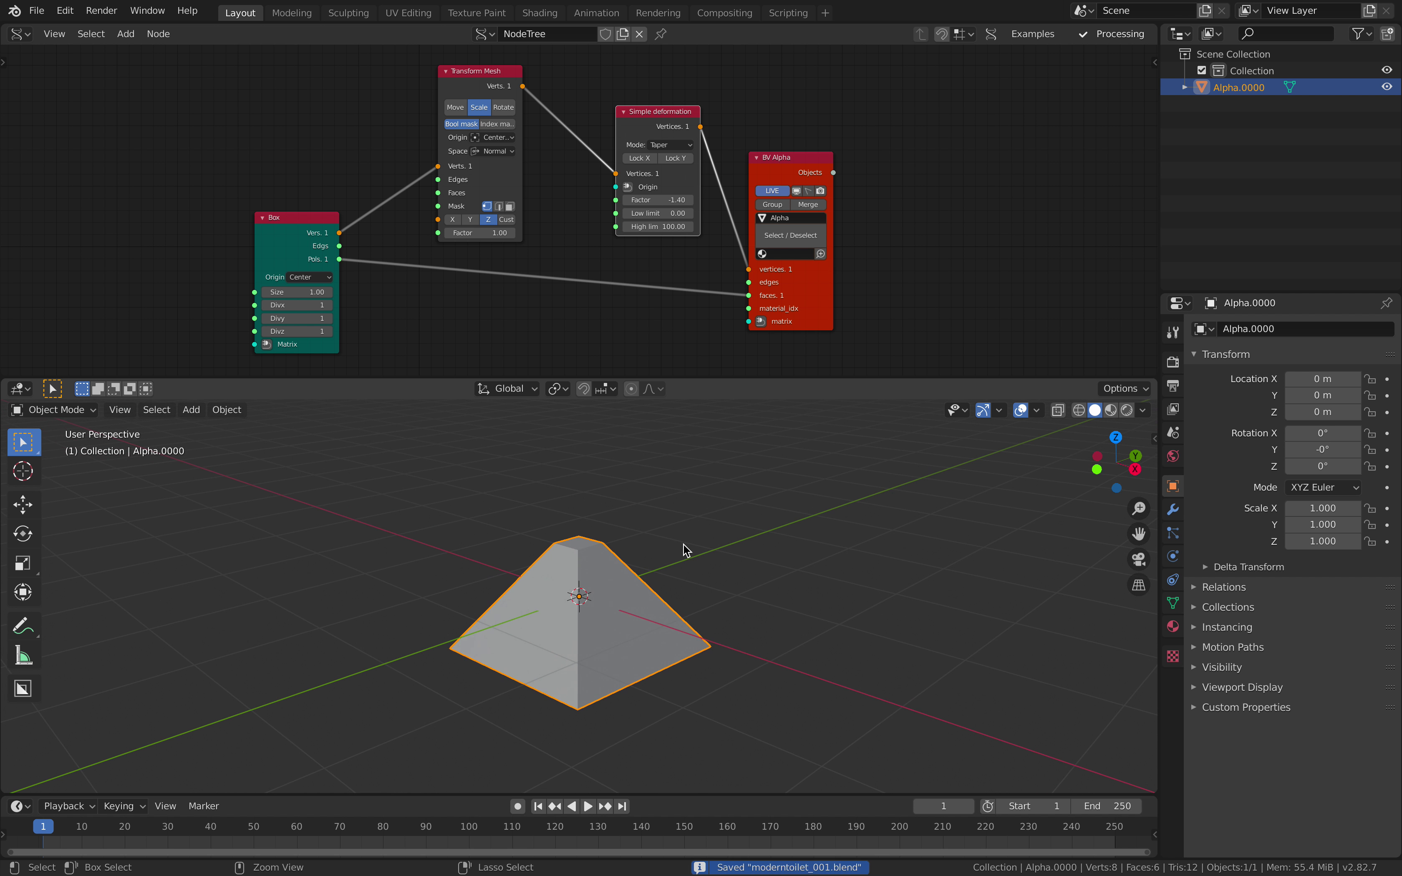
Move BV Alpha and Box outward and insert a Bevel node into the vertices link between Simple deformation and BV Alpha
drag(785, 281, 941, 266)
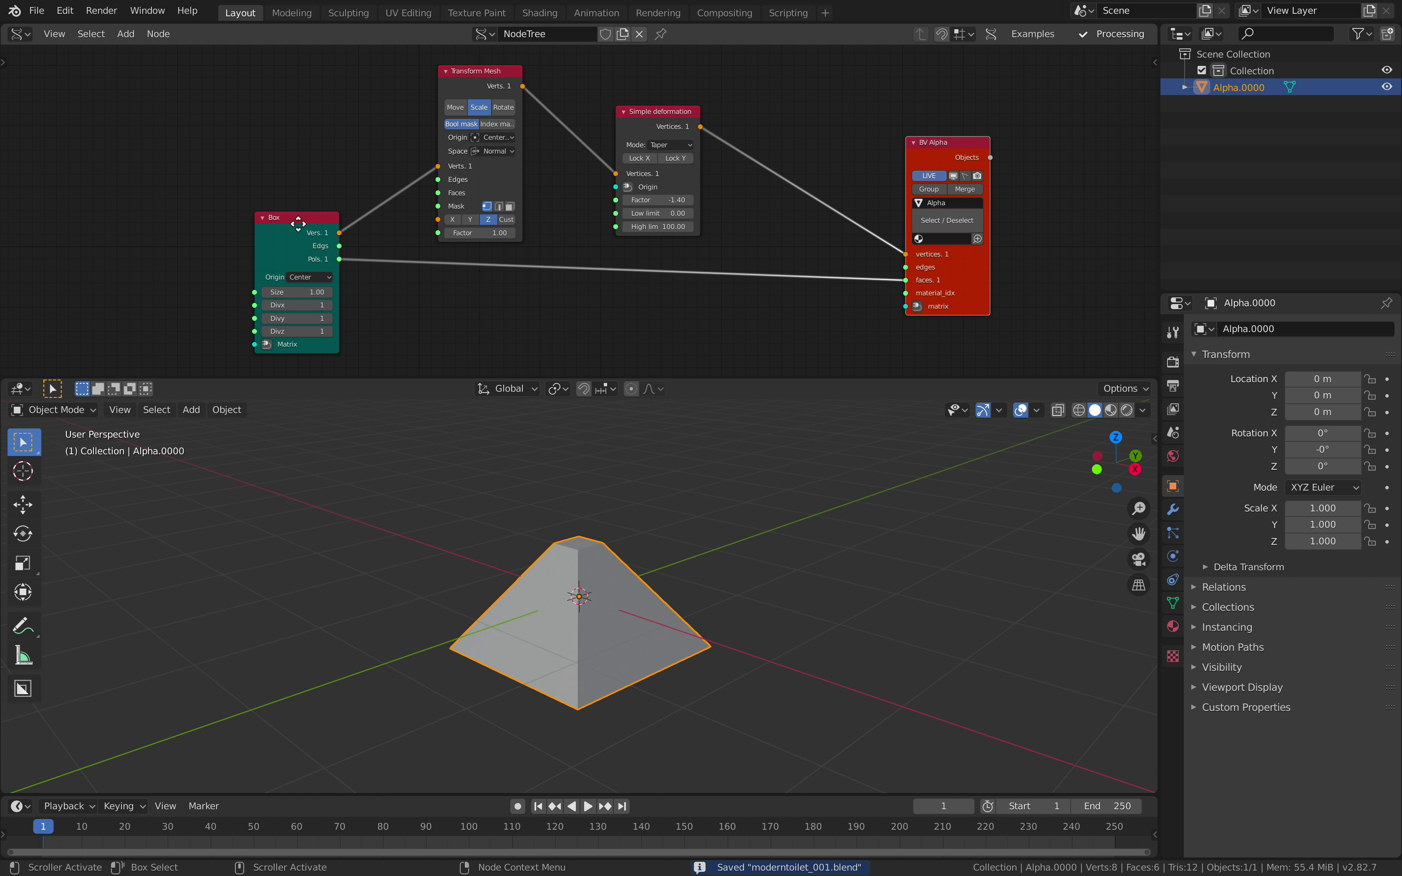
drag(298, 223, 234, 237)
key(alt+space)
text(bev)
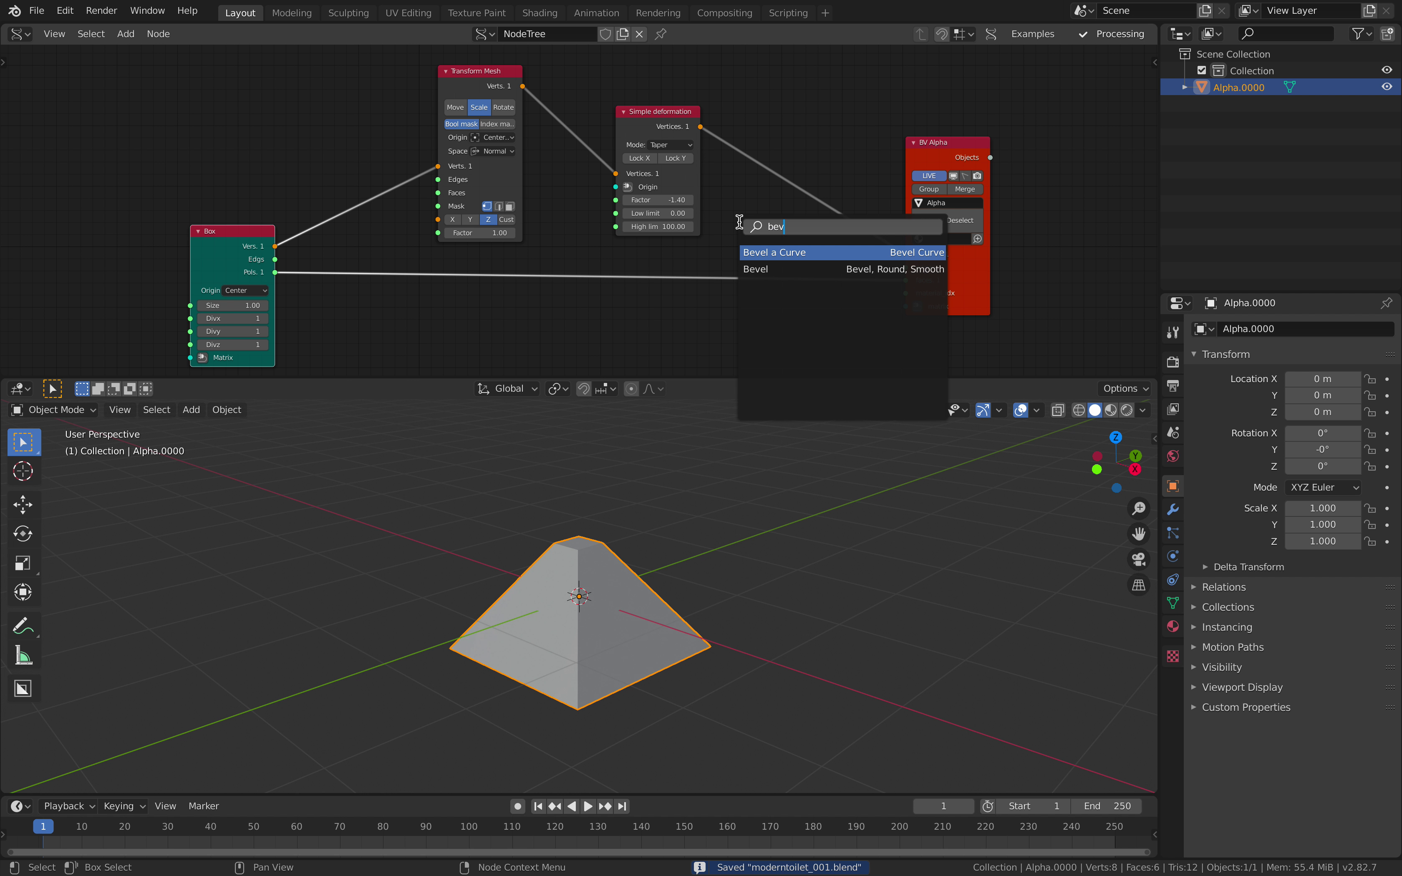
click(754, 269)
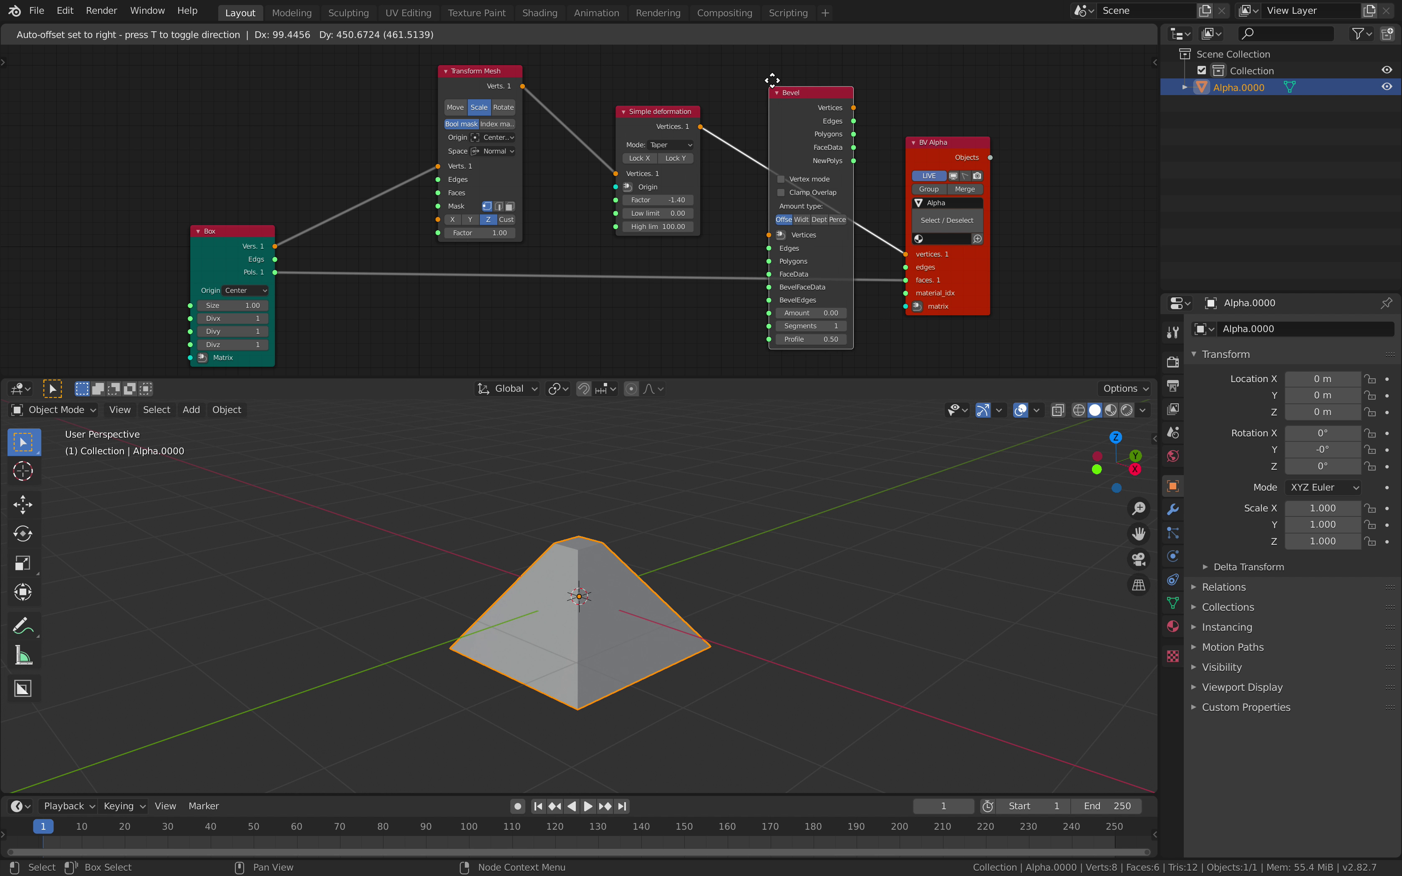
click(770, 360)
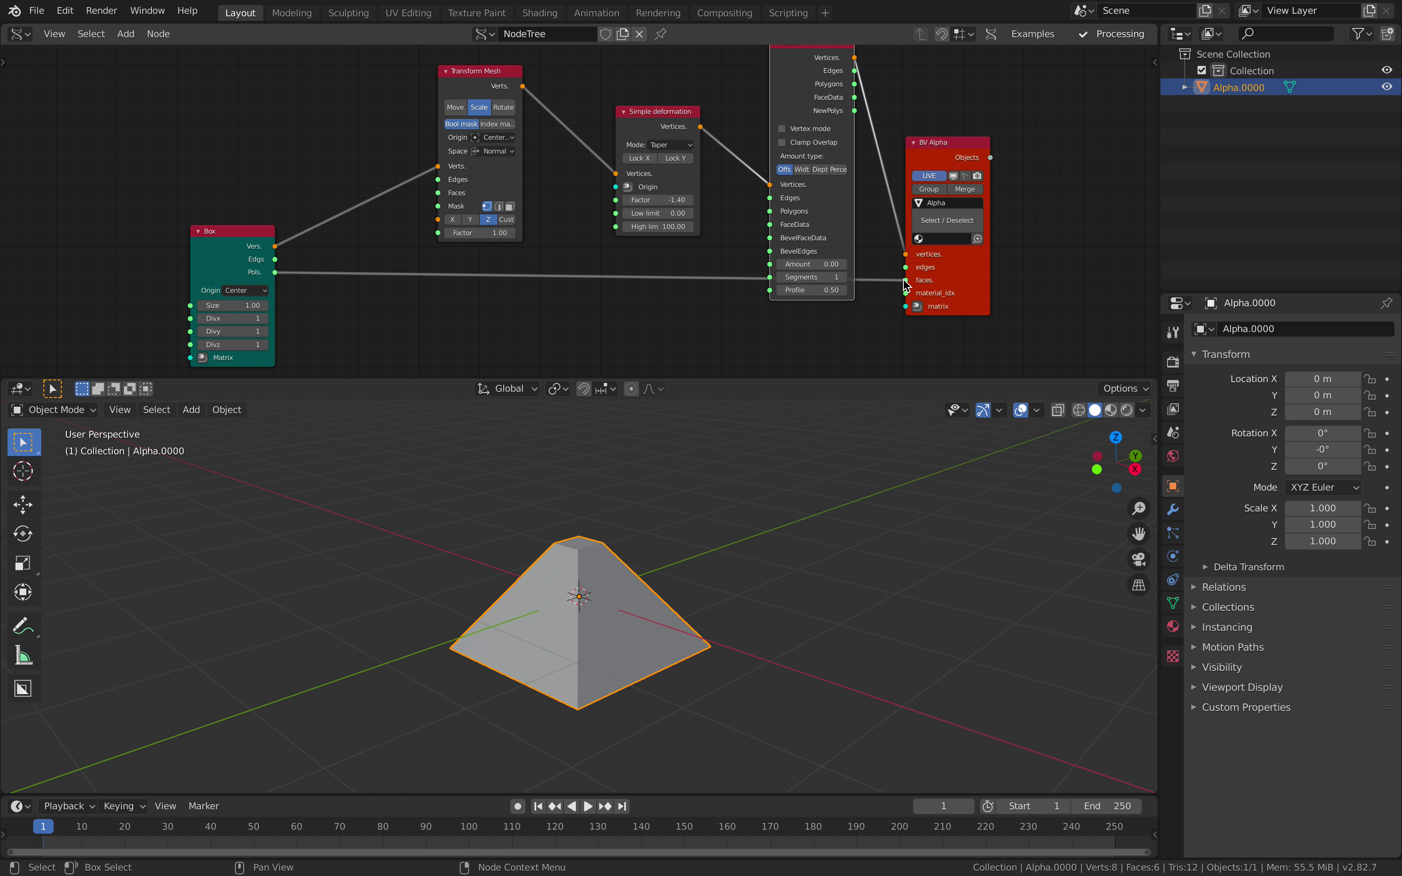
Route the Box polygons through Bevel into BV Alpha's faces, and set the Bevel to Width with an Amount of 0.03
drag(906, 281, 771, 211)
drag(779, 87, 906, 280)
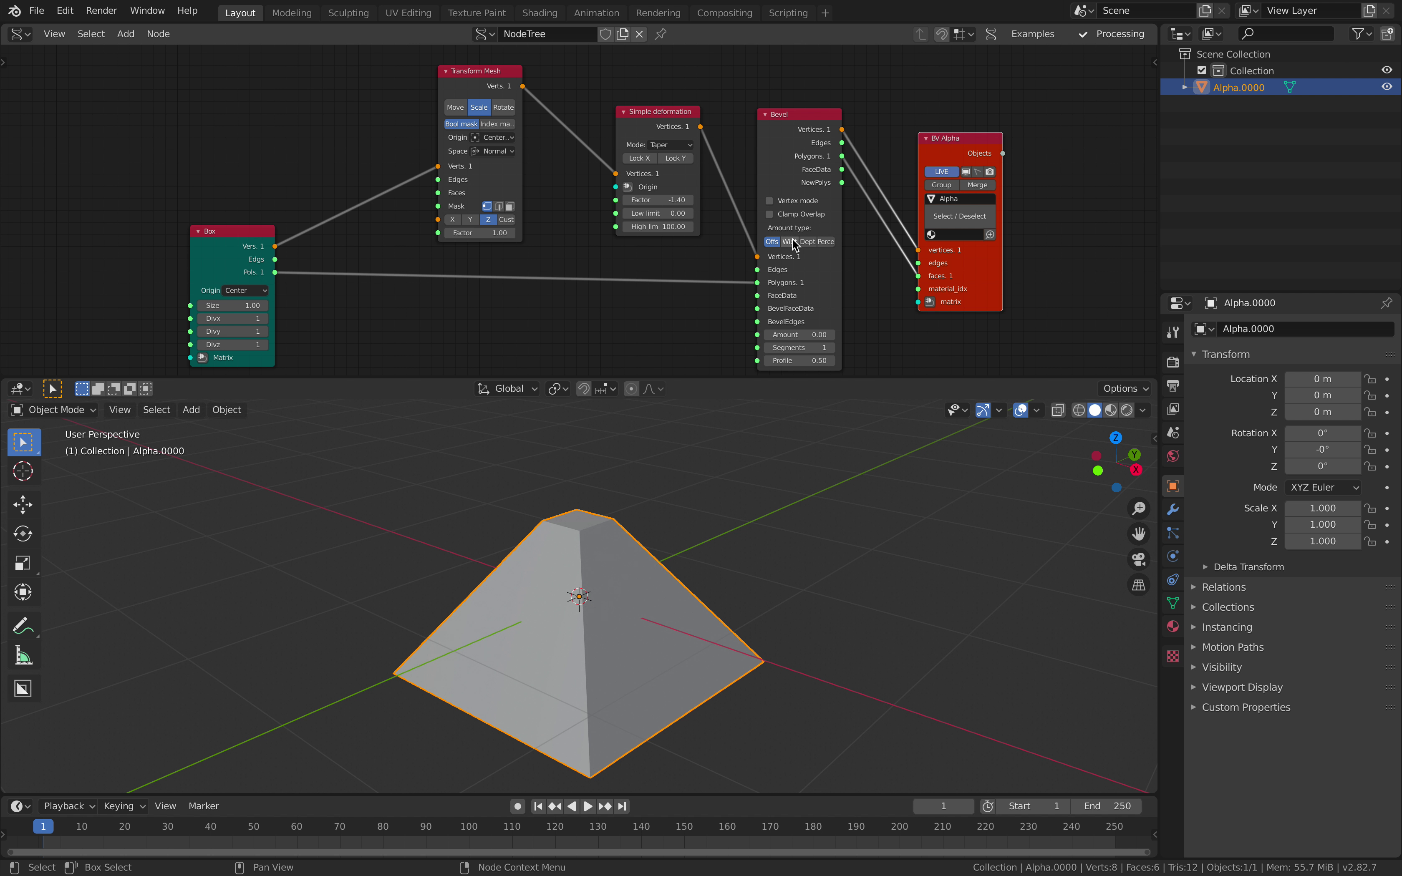
mouse_move(805, 335)
mouse_down()
mouse_move(840, 335)
mouse_move(811, 335)
mouse_up()
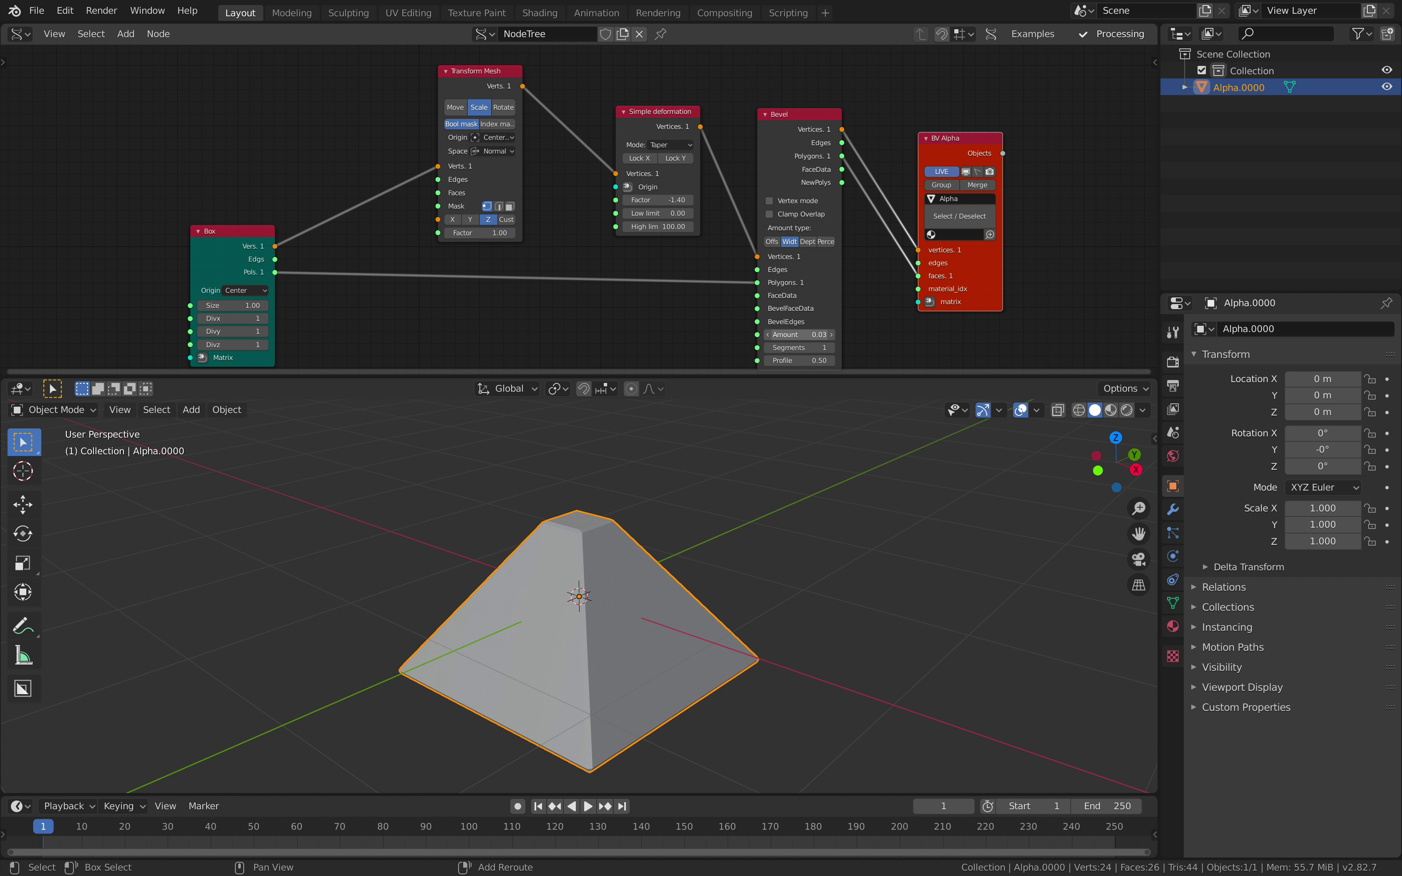
Enable Cavity and Shadow in the 3D viewport's shading options
mouse_move(679, 583)
middle_down()
mouse_move(745, 547)
mouse_move(996, 496)
middle_up()
click(1143, 410)
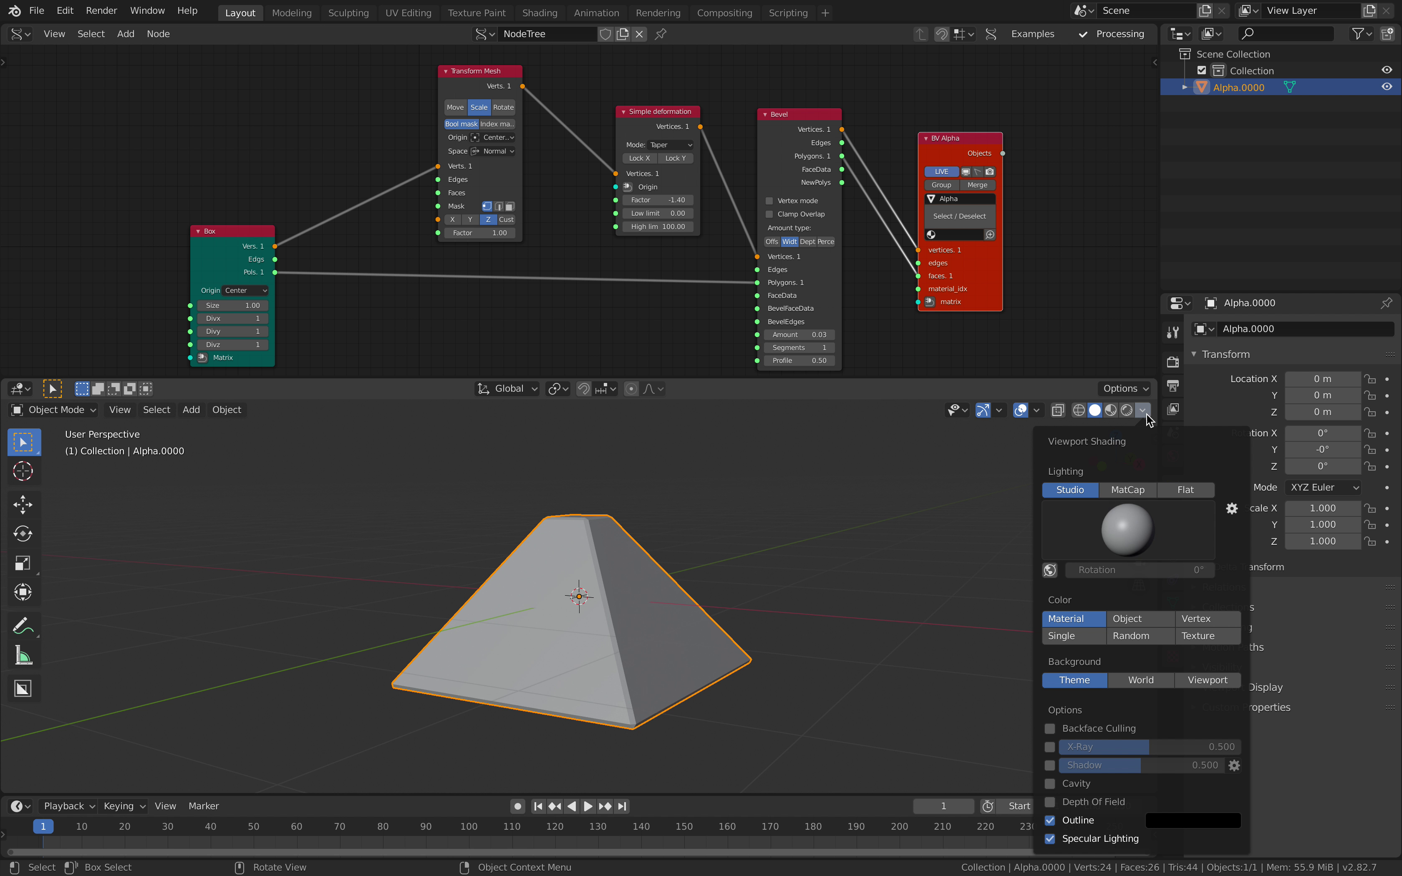
click(1049, 784)
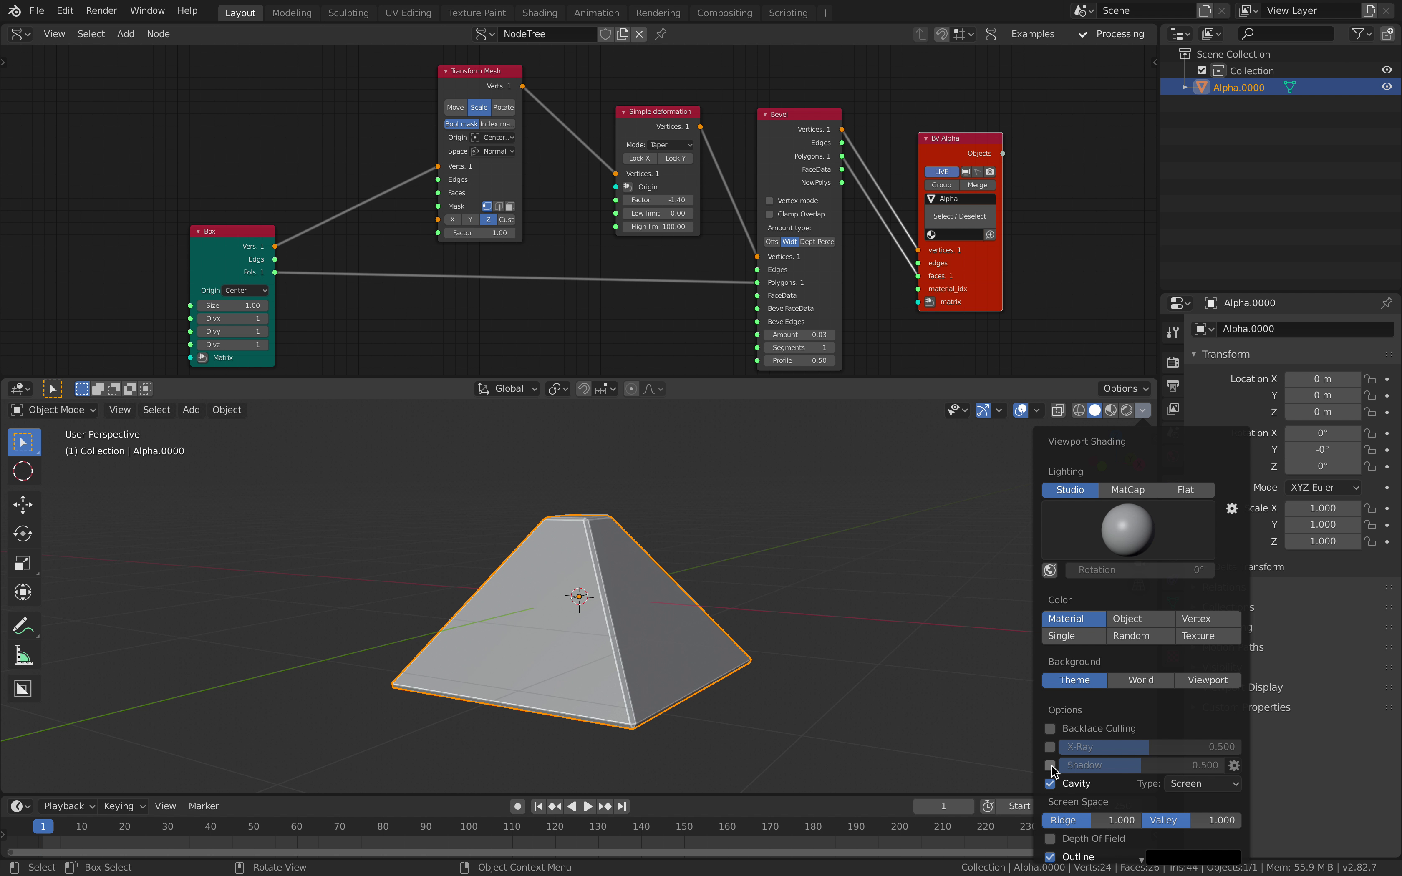
click(1050, 766)
mouse_move(904, 753)
middle_down()
mouse_move(581, 632)
mouse_move(717, 510)
mouse_move(760, 638)
mouse_move(754, 611)
middle_up()
Spread out the nodes and insert a duplicate of Transform Mesh into the link between Simple deformation and Bevel
scroll(548, 262, down, 2)
middle_drag(546, 261, 572, 278)
scroll(572, 278, up, 2)
drag(294, 249, 243, 243)
drag(497, 105, 401, 107)
drag(657, 137, 575, 134)
scroll(575, 139, up, 1)
middle_drag(526, 158, 560, 154)
drag(410, 107, 397, 111)
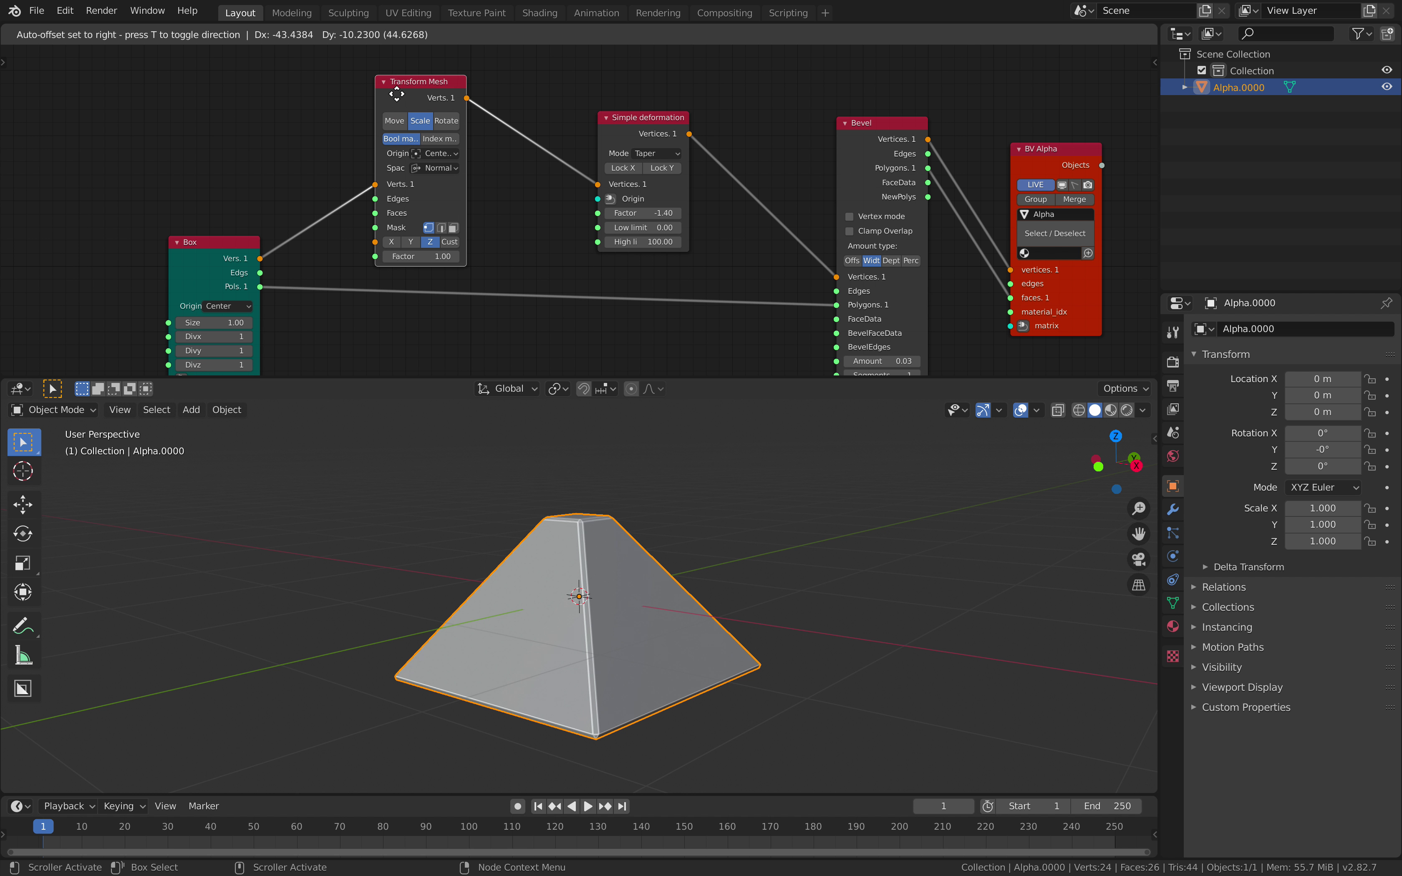
key(shift+d)
click(740, 113)
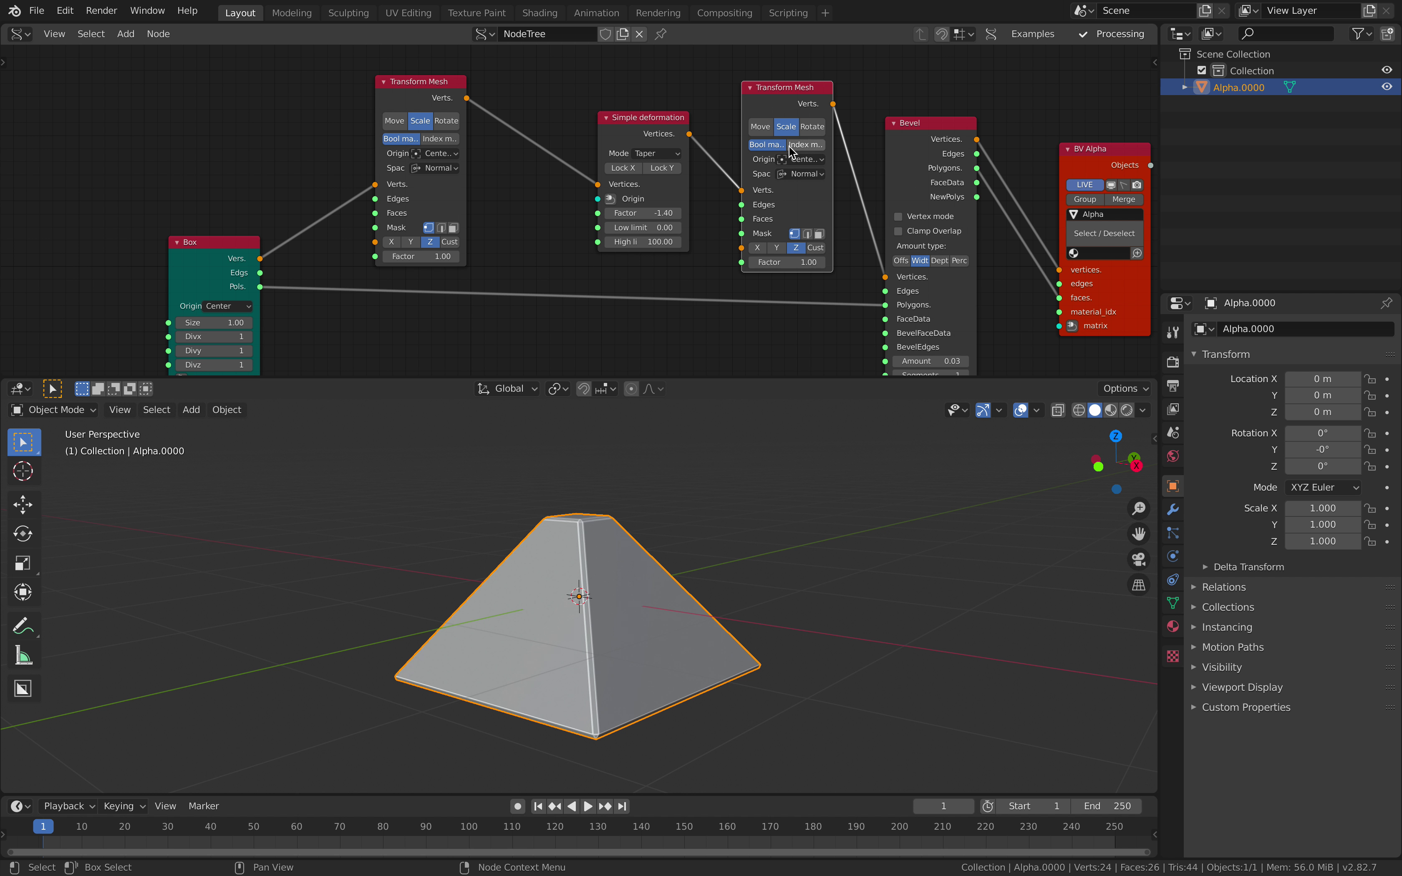
Set the duplicated Transform Mesh to Move along Z with a Factor of 0.50, and save the file
click(760, 127)
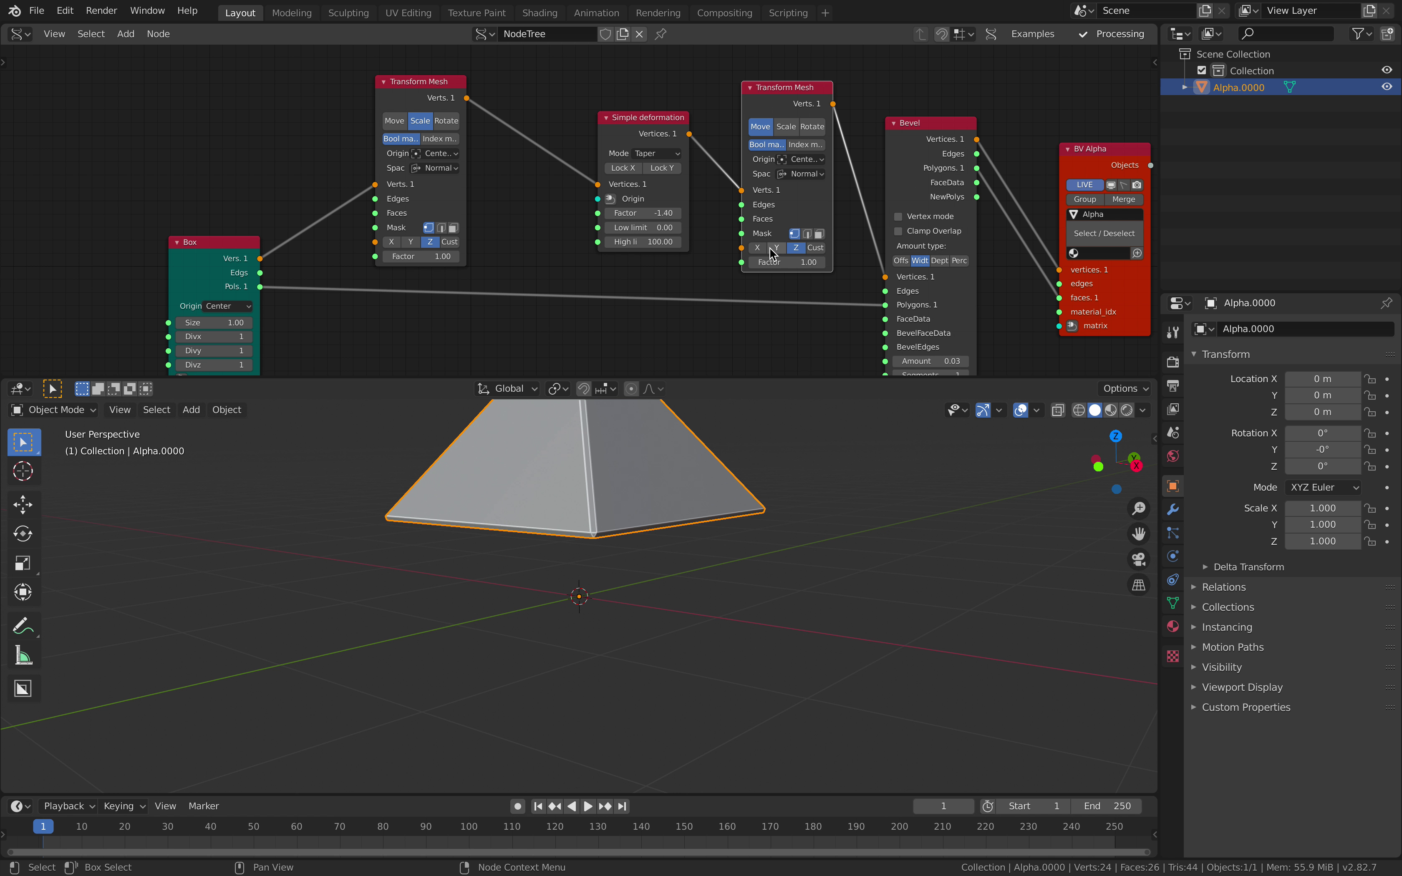
click(756, 248)
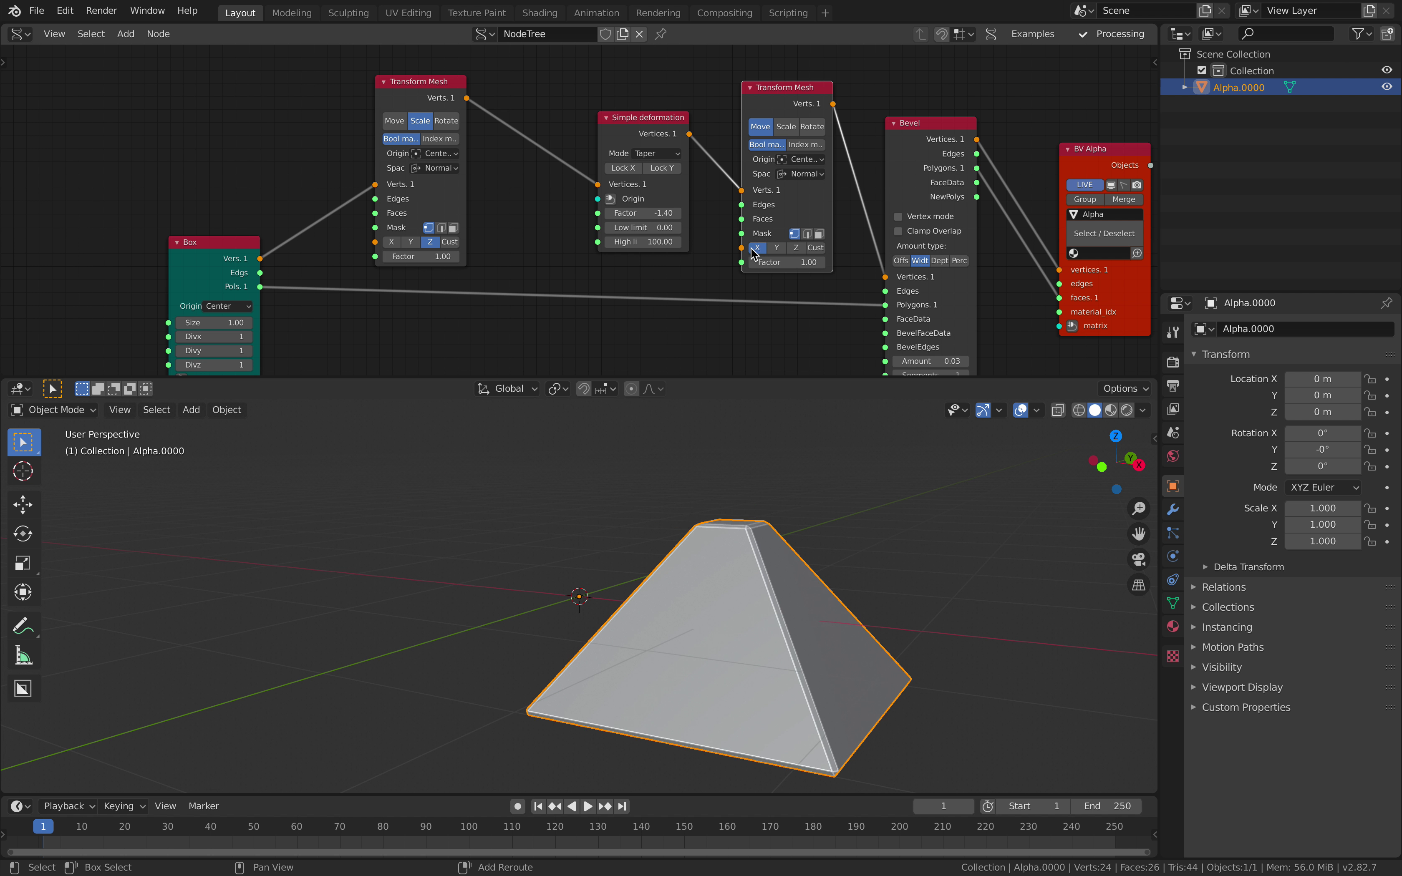
click(776, 248)
click(796, 248)
drag(806, 262, 776, 262)
click(1102, 467)
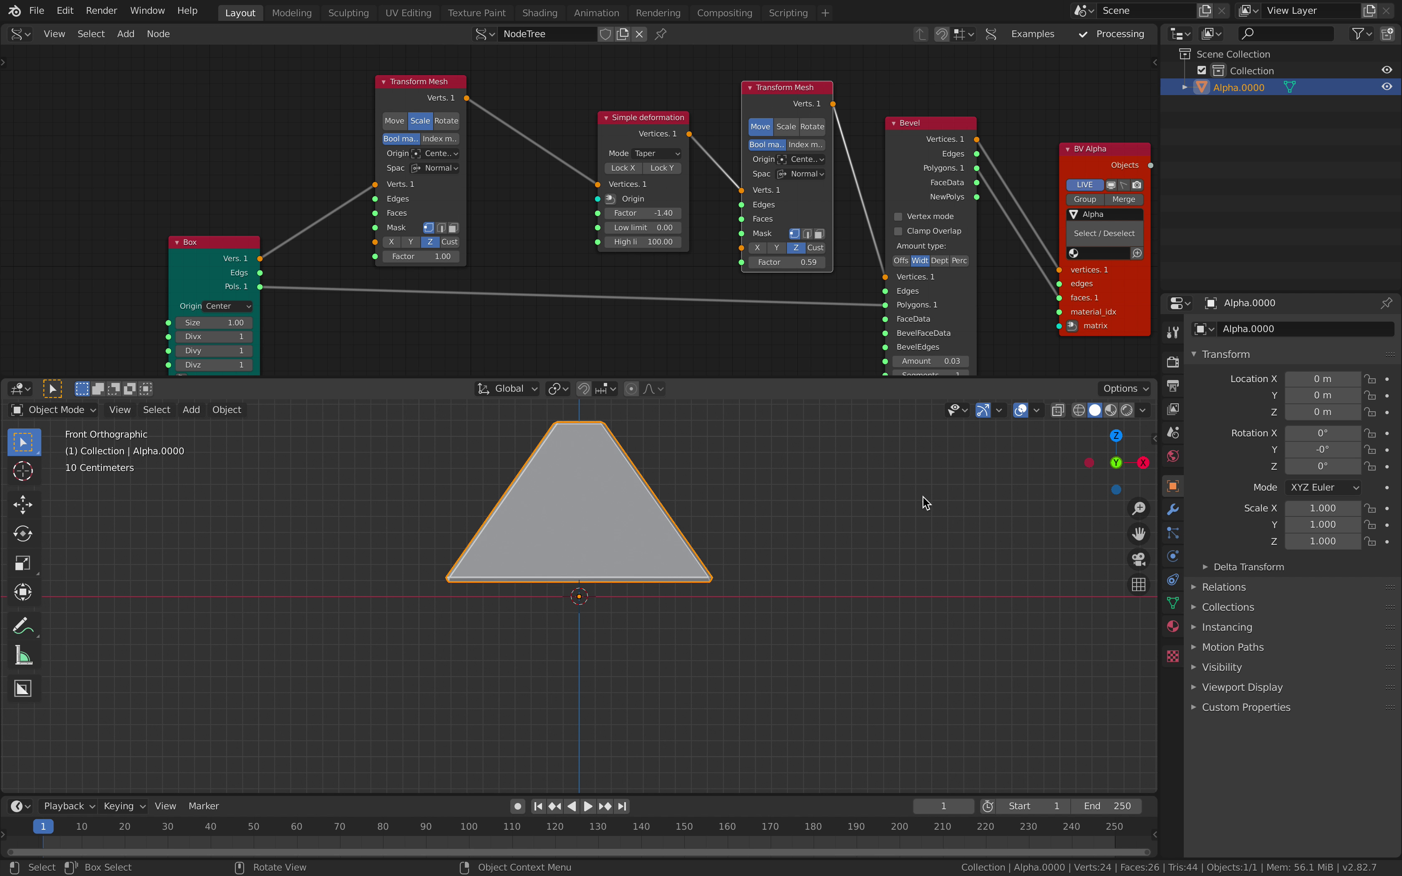
drag(807, 262, 783, 262)
middle_drag(782, 524, 723, 561)
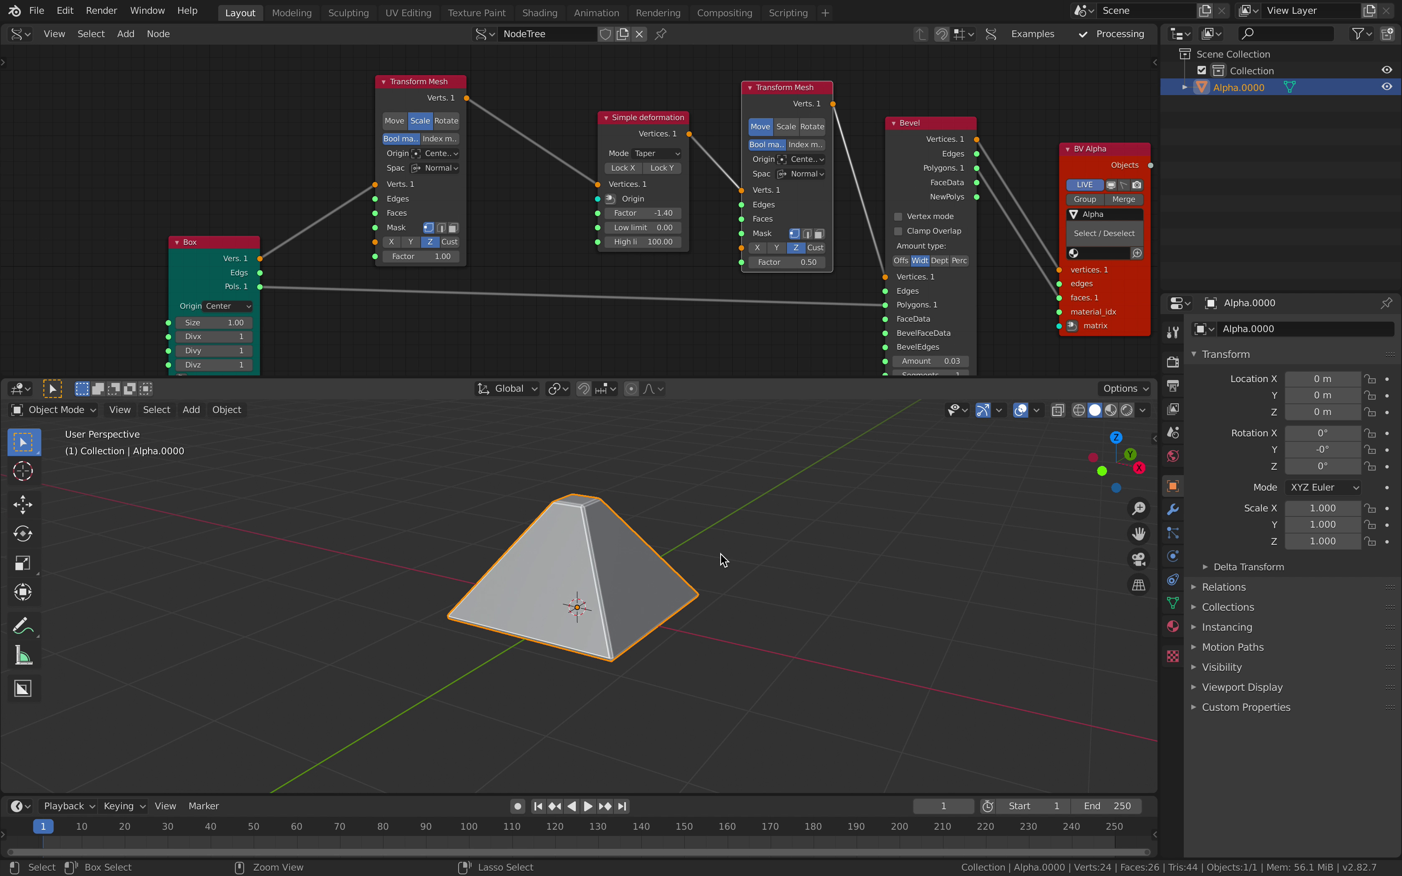
key(ctrl+s)
scroll(742, 246, down, 1)
scroll(738, 242, down, 1)
middle_drag(699, 188, 546, 121)
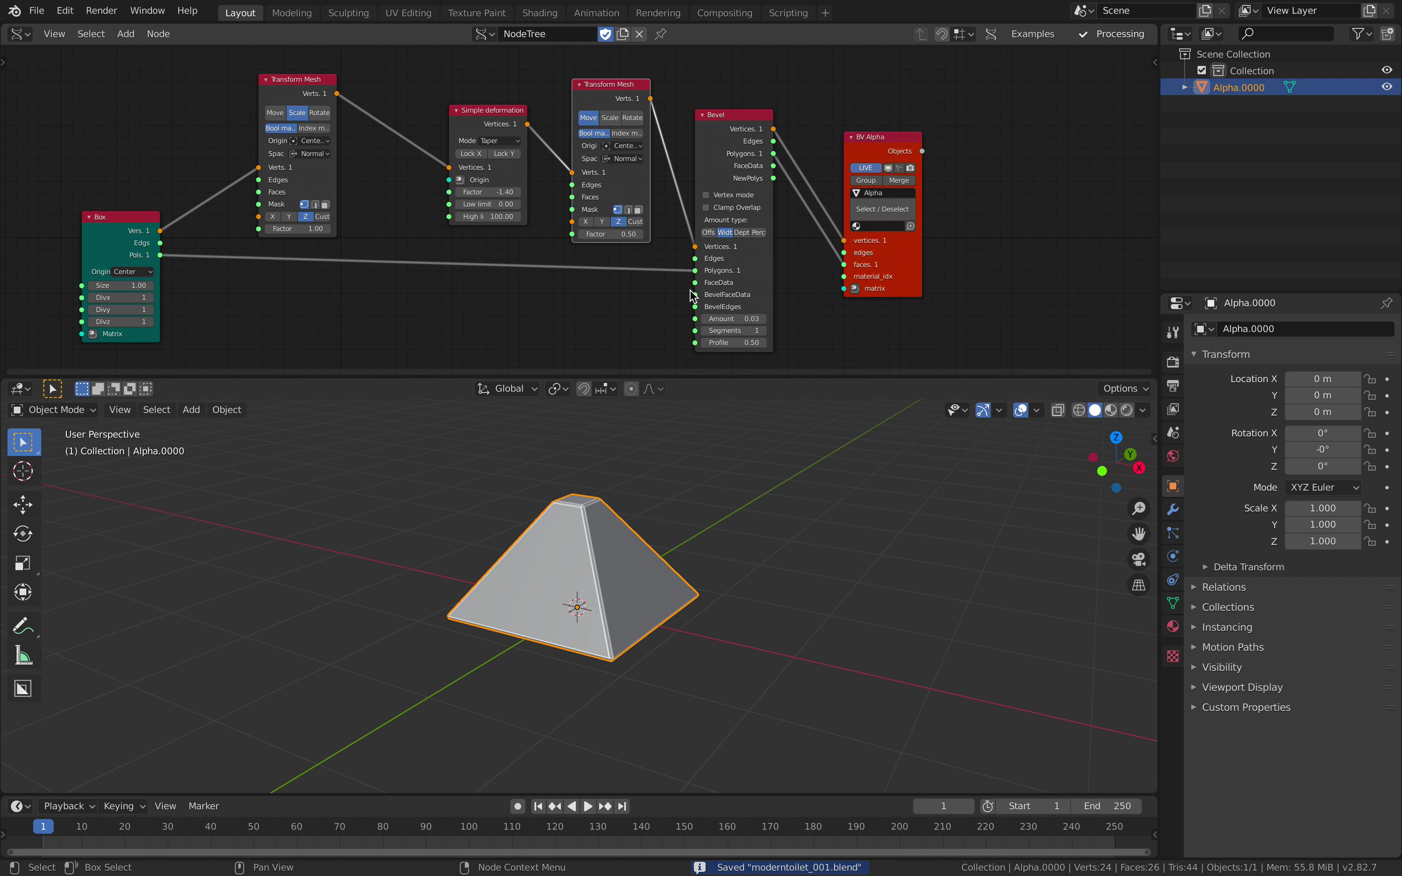
middle_drag(694, 333, 558, 283)
scroll(558, 283, down, 2)
scroll(607, 328, down, 1)
mouse_move(576, 552)
middle_down()
mouse_move(614, 532)
mouse_move(574, 557)
middle_up()
scroll(577, 253, down, 1)
middle_drag(587, 252, 600, 200)
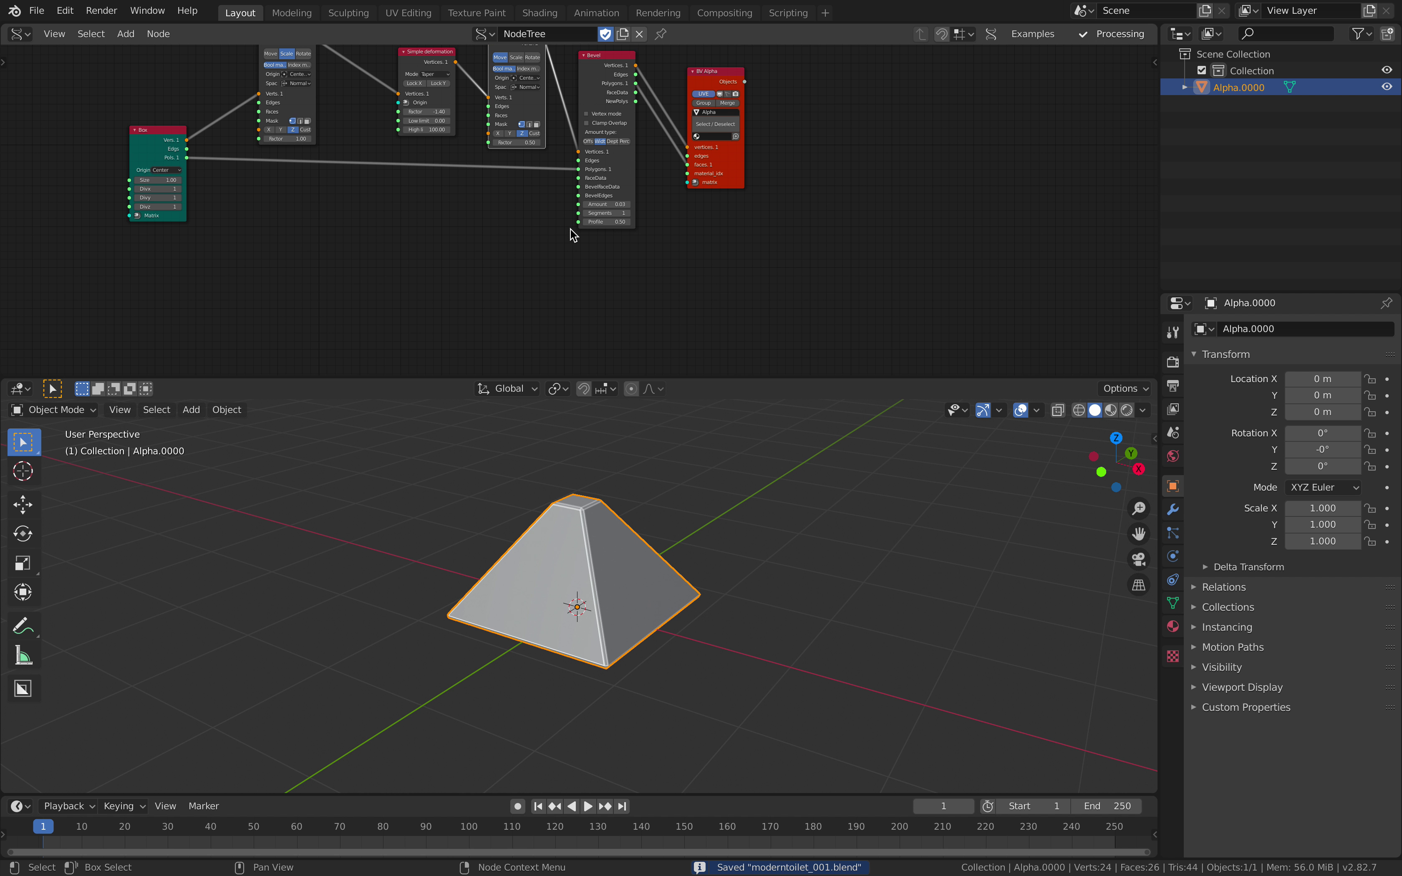
middle_drag(567, 276, 610, 273)
Save the file as a new version with the number in its file name incremented
click(36, 11)
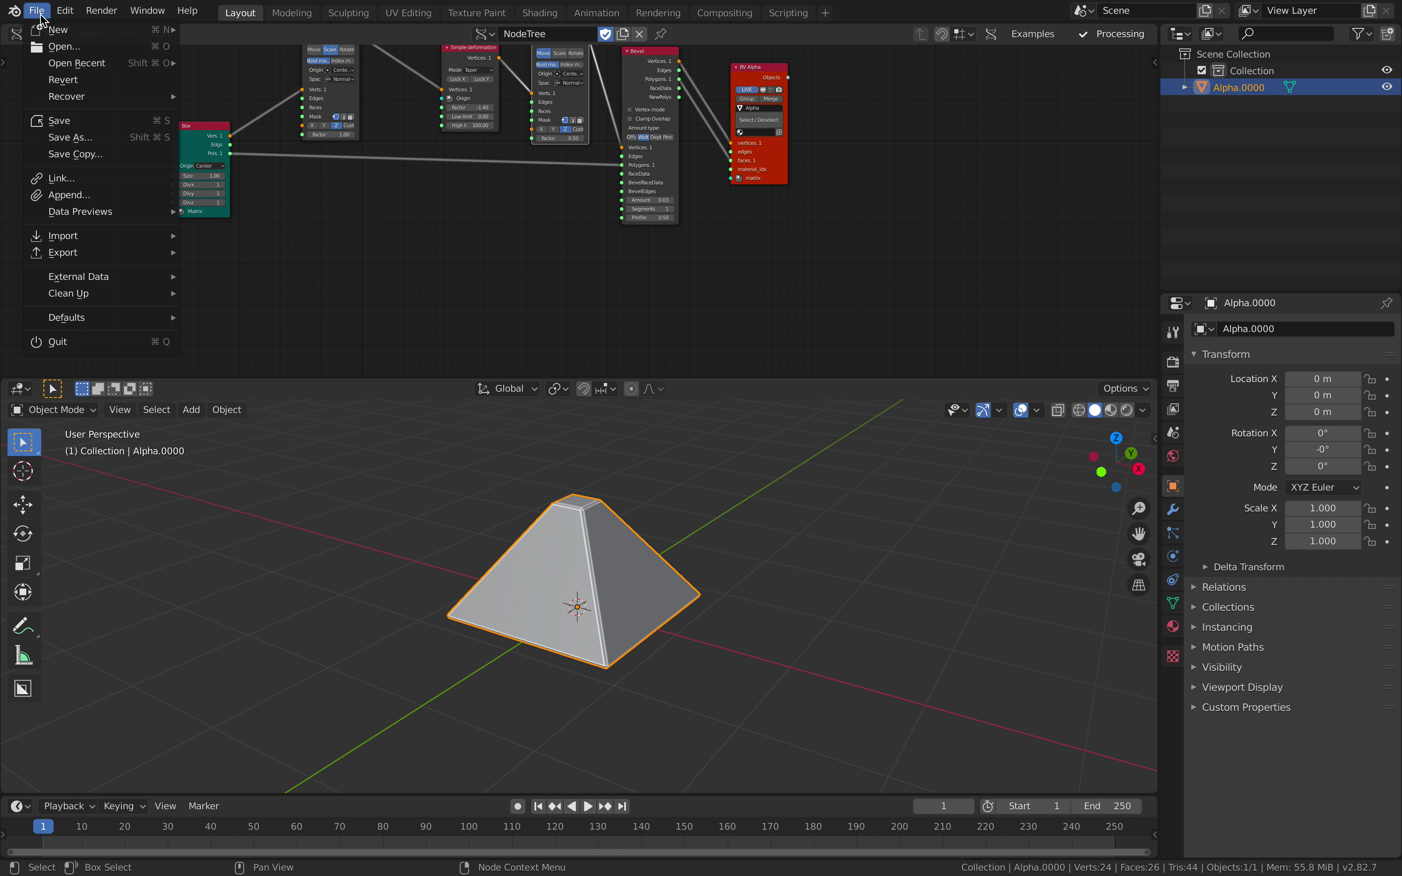
click(36, 10)
click(65, 137)
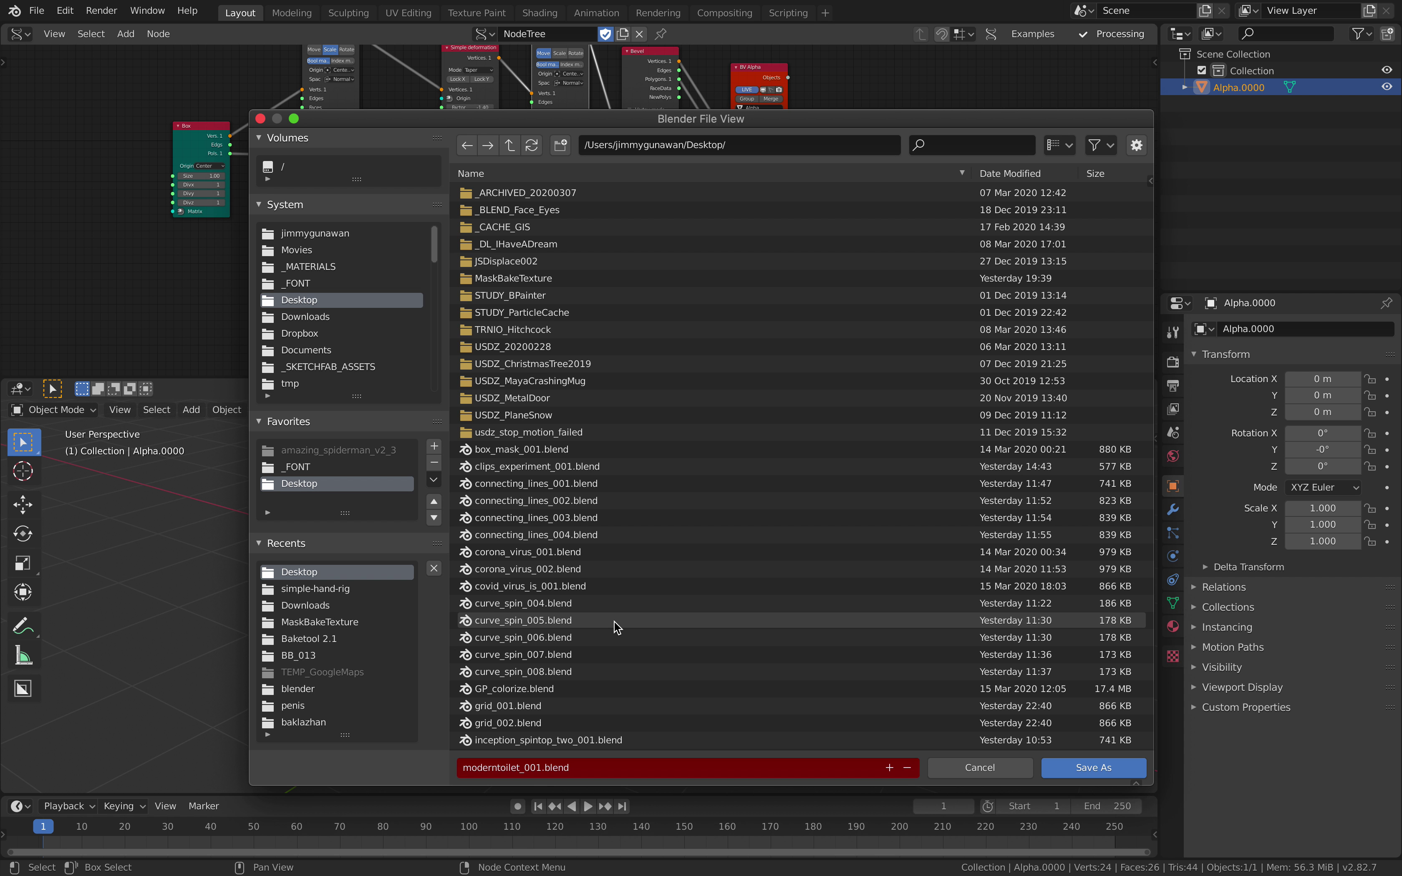
click(890, 767)
click(1094, 768)
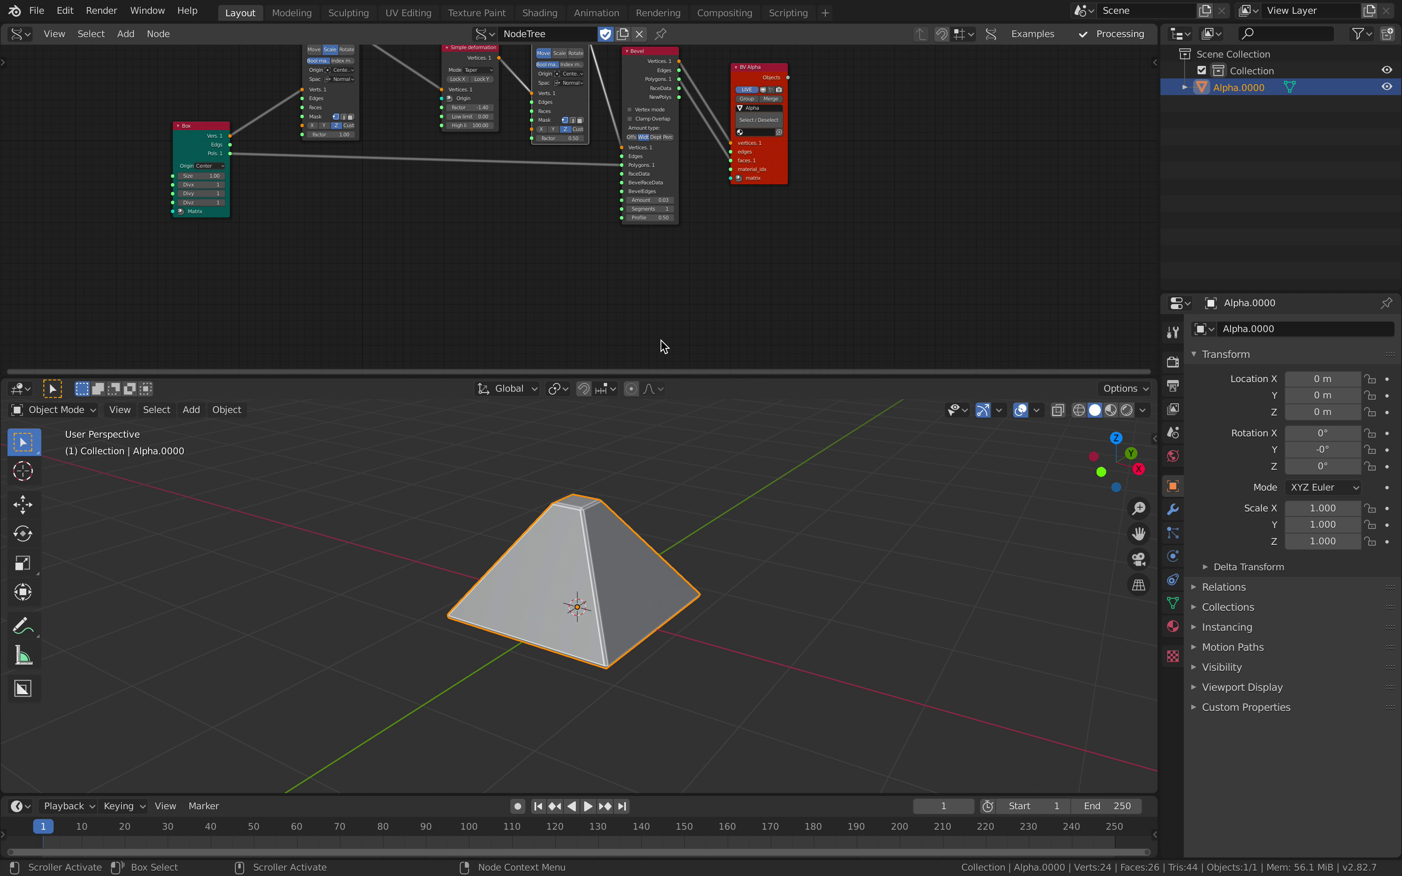
Enlarge the node editor area downward to make room for more nodes
middle_drag(660, 345, 689, 292)
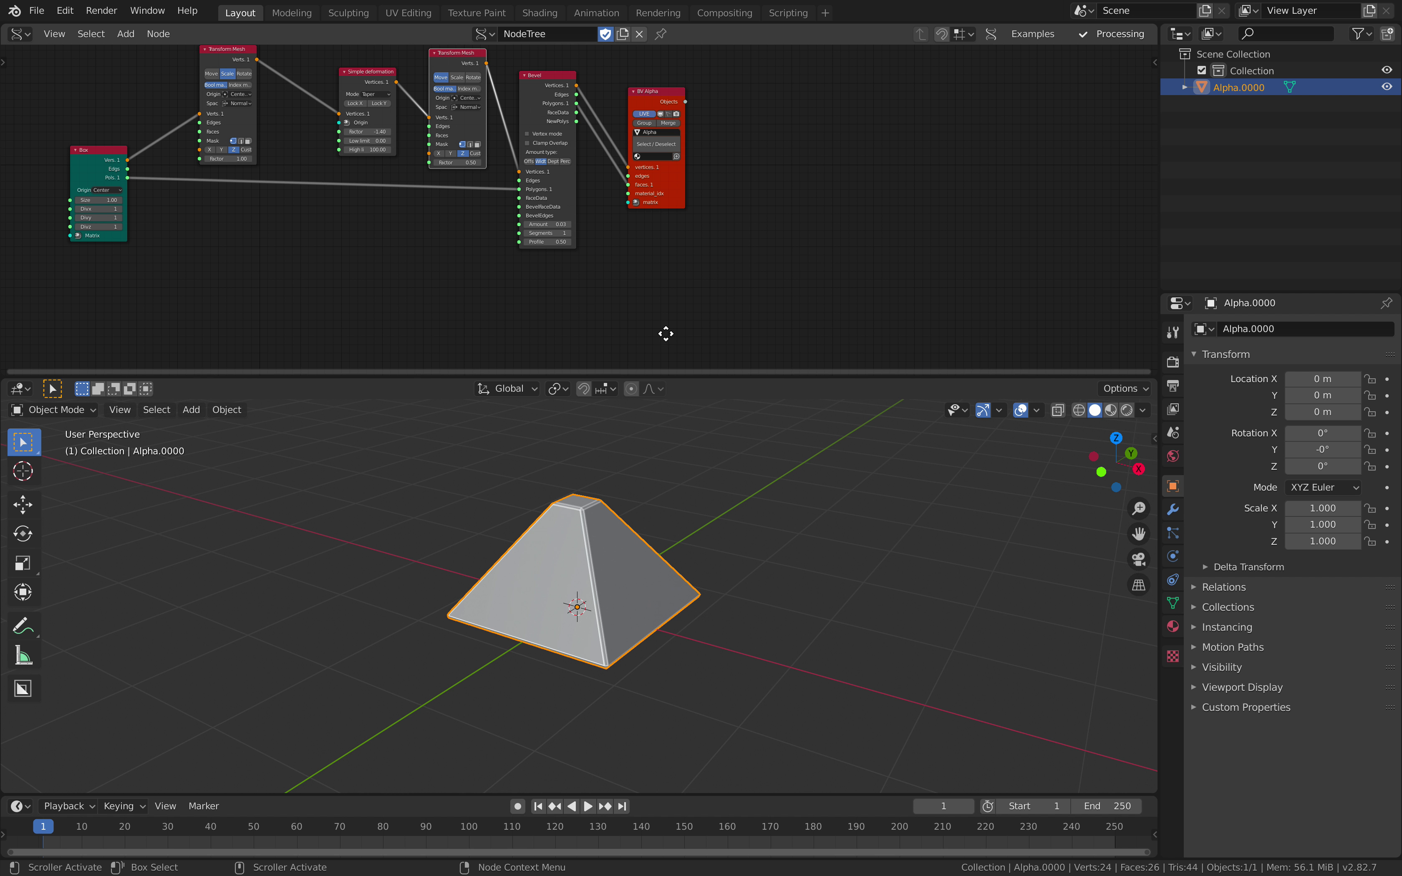
middle_drag(664, 332, 676, 295)
drag(713, 378, 713, 445)
middle_drag(648, 343, 653, 317)
key(shift+a)
click(667, 304)
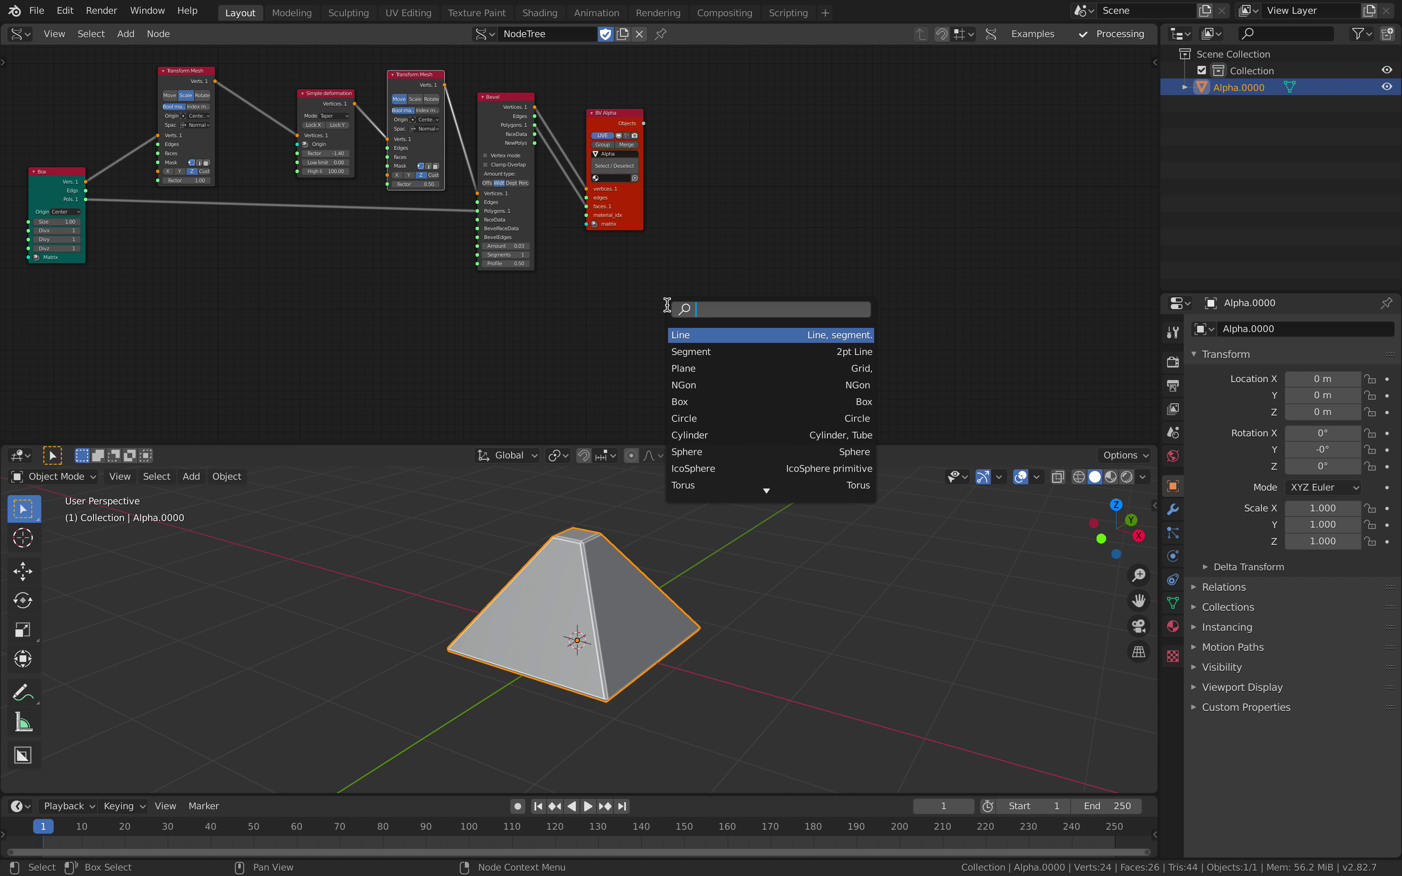
text(capsu)
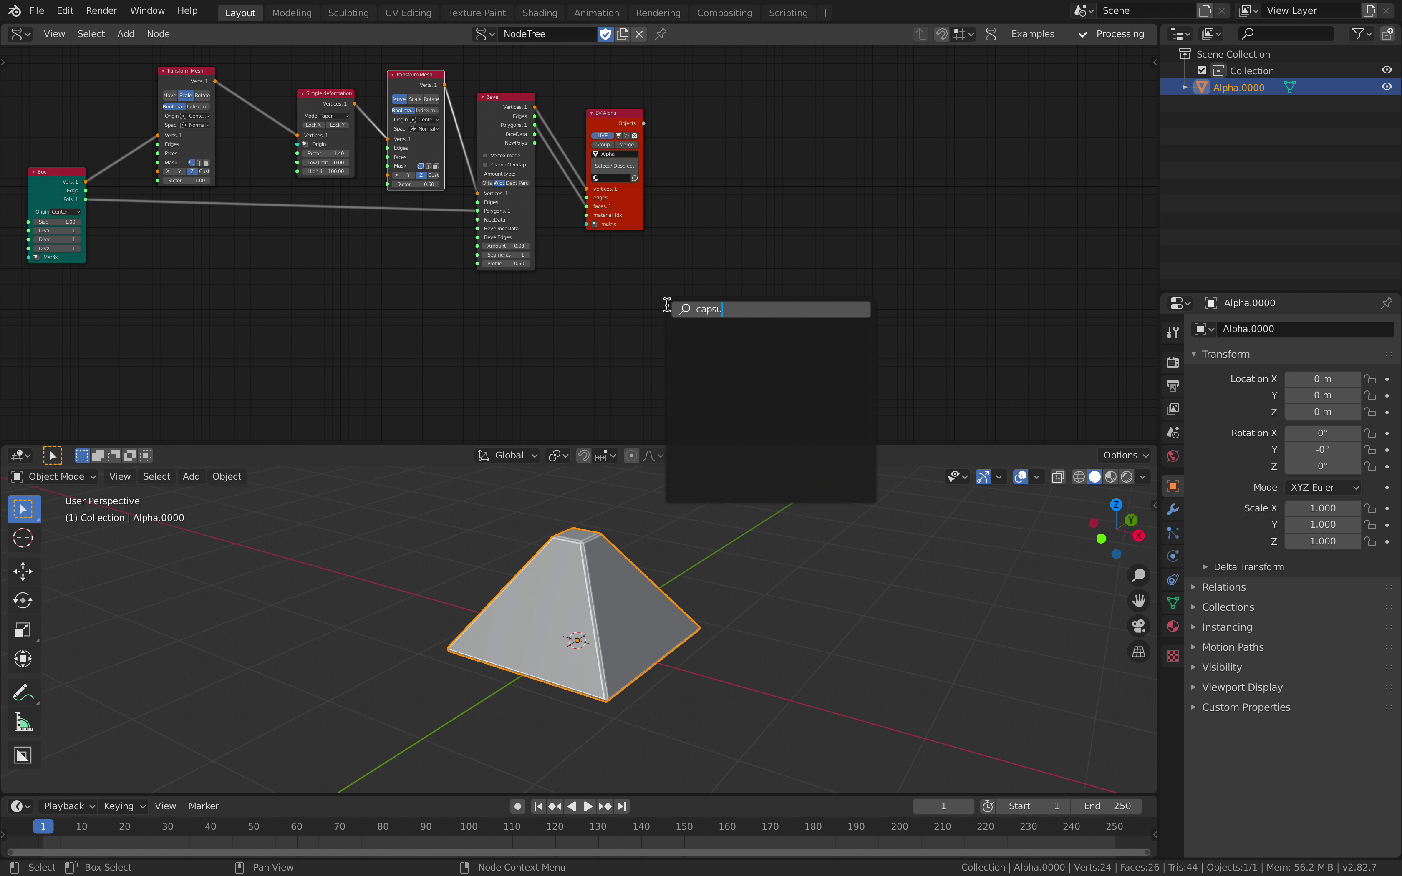
key(Escape)
Add a Rounded Box node in the empty space below BV Alpha
key(shift+a)
click(697, 279)
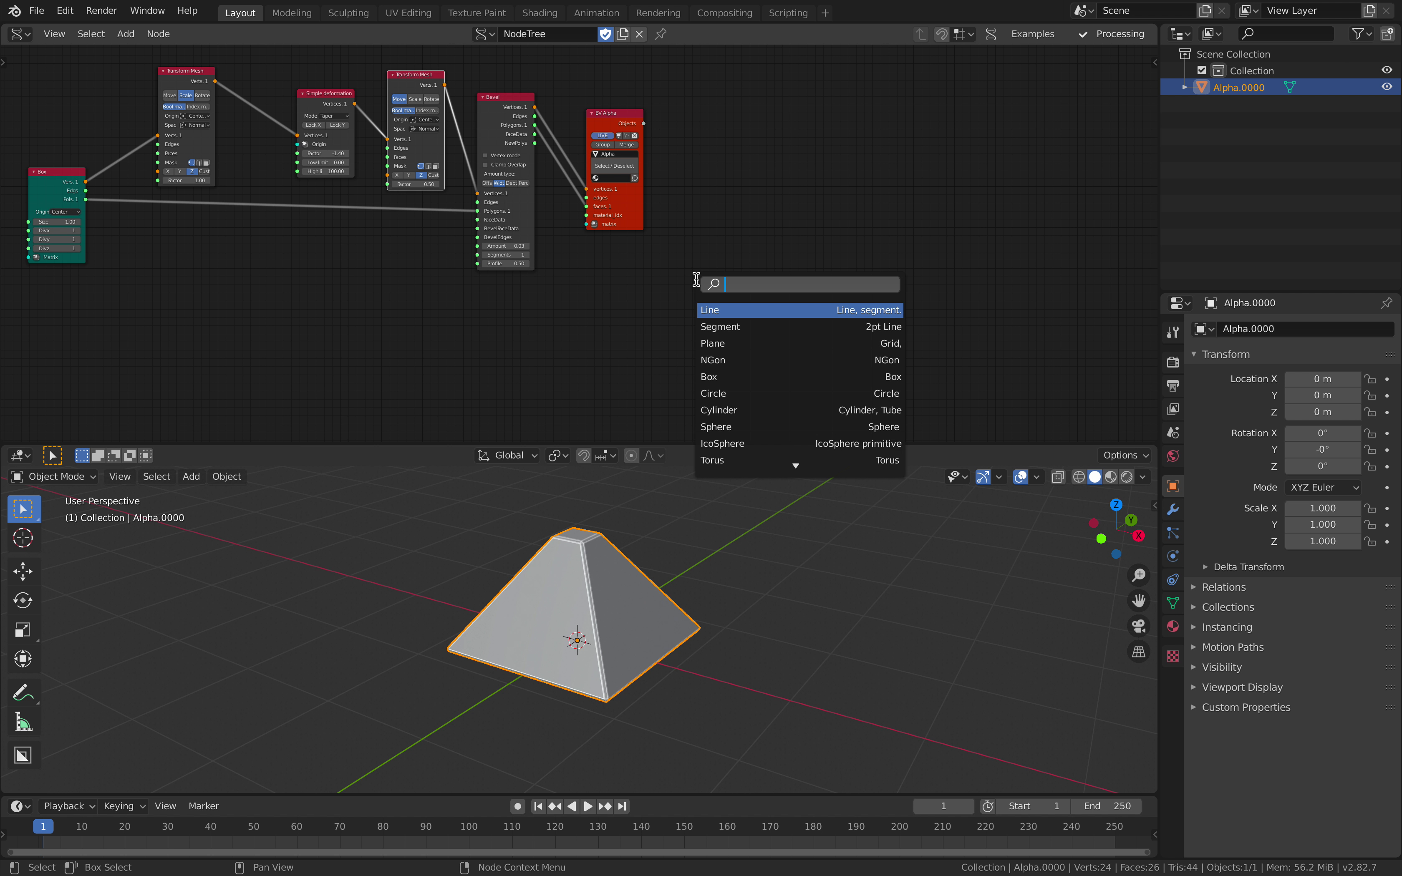
text(roun)
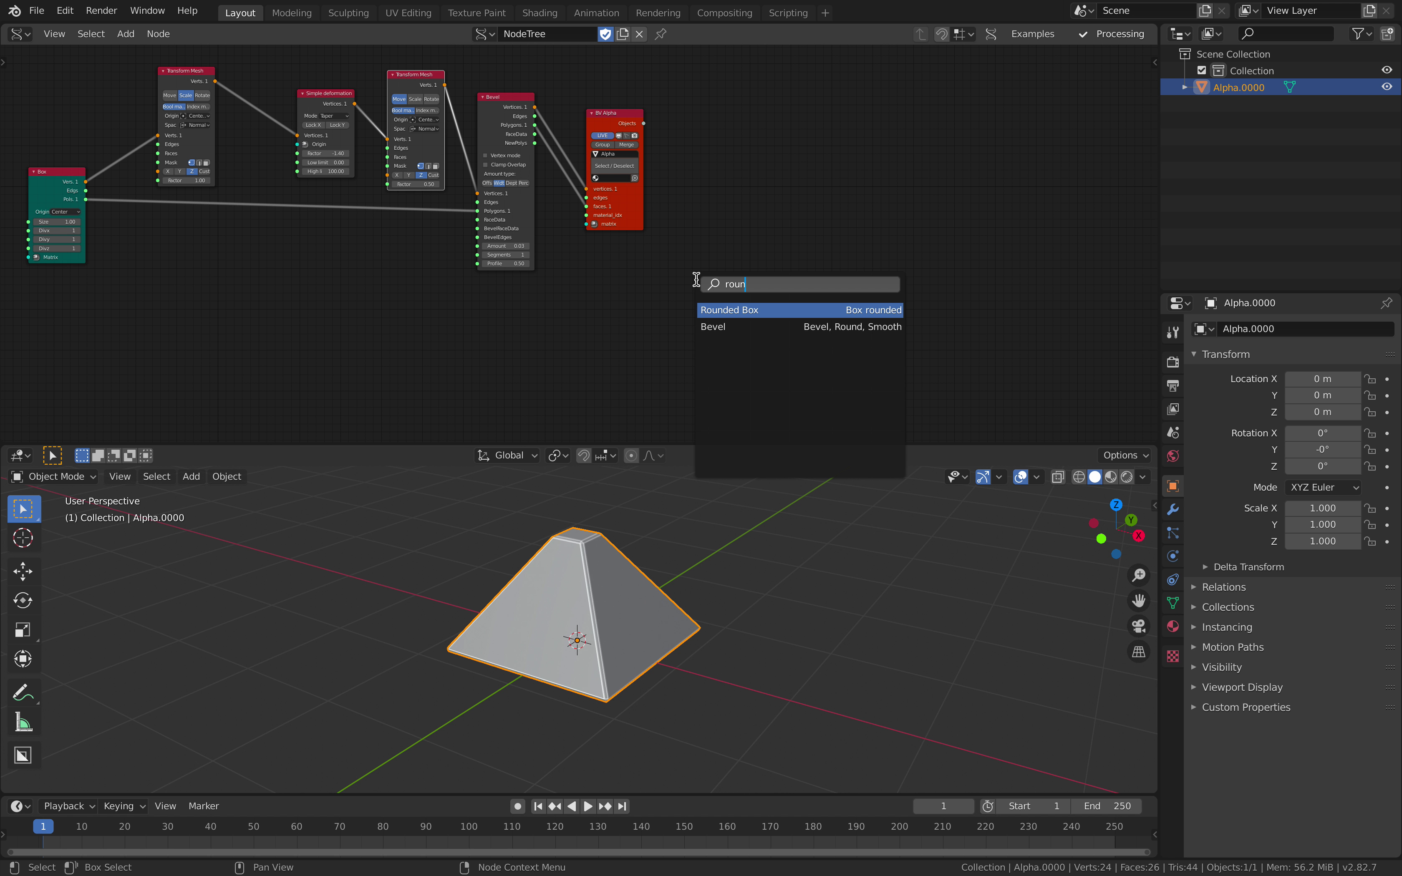
key(Return)
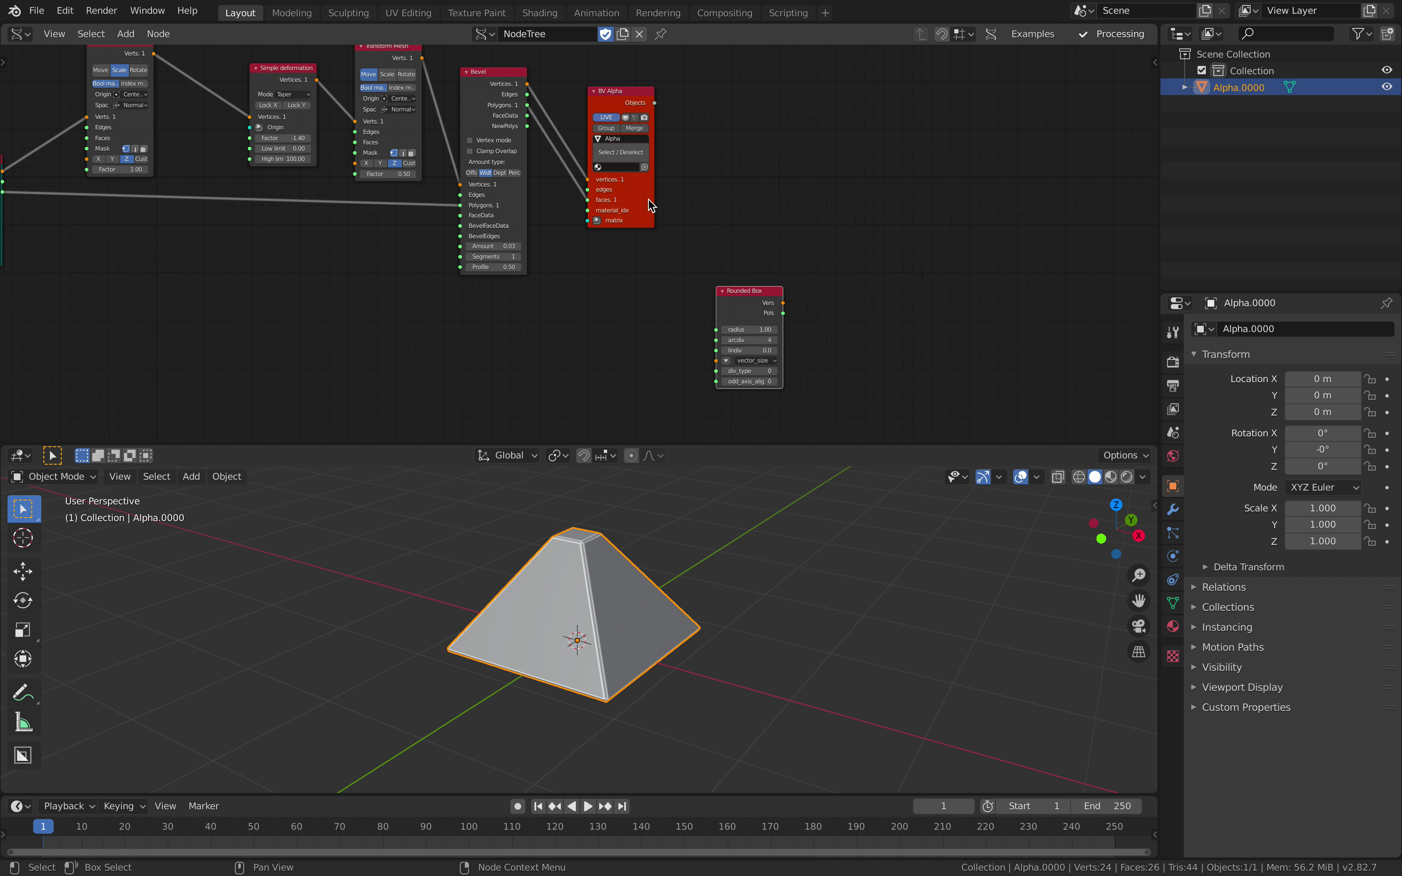
click(817, 225)
Add a Viewer BMesh node beside Rounded Box and name its output object Beta
key(shift+a)
click(817, 226)
text(bmes)
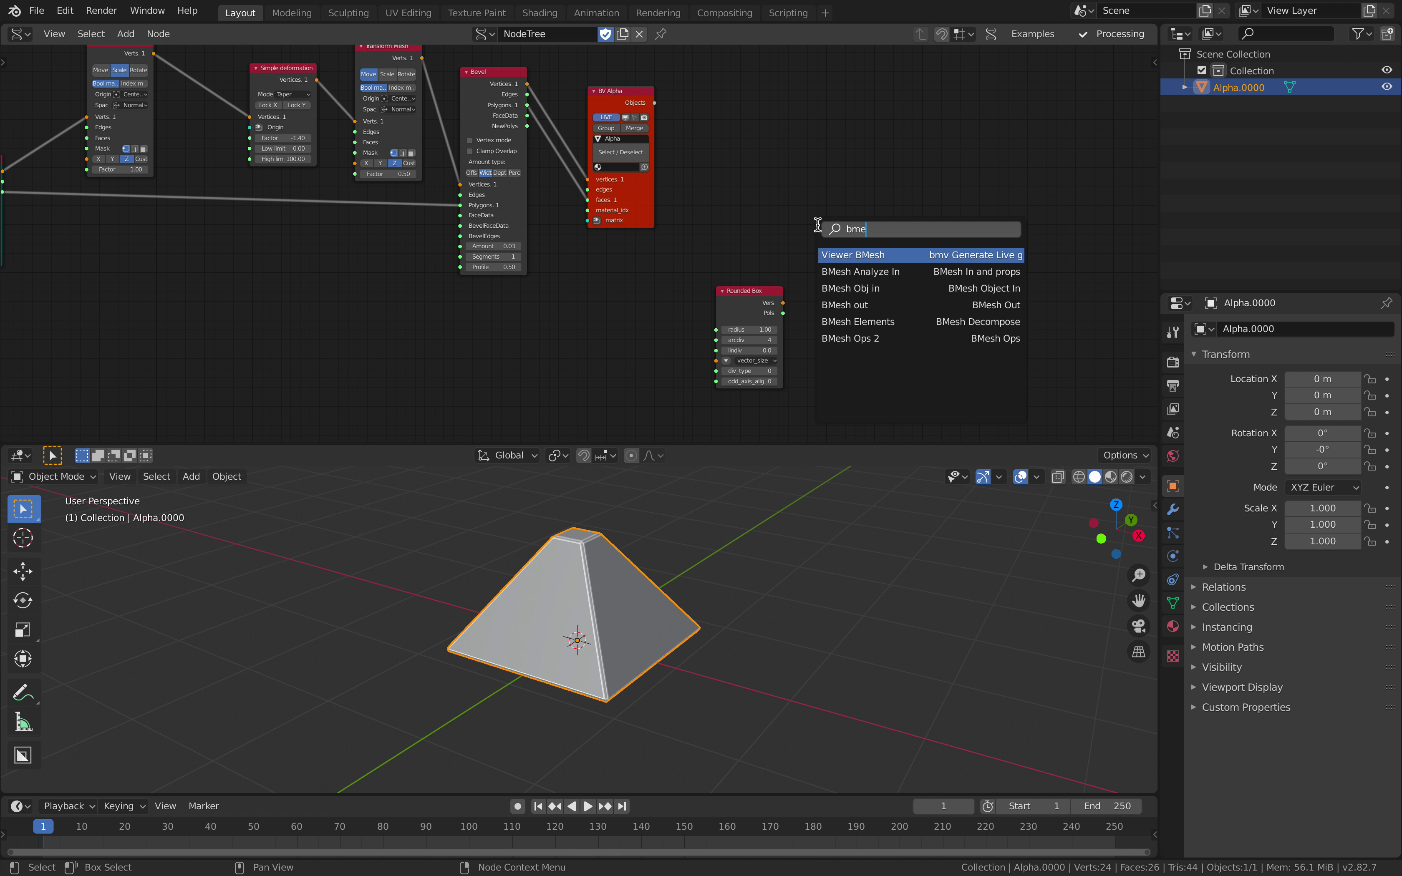
key(Return)
click(817, 225)
scroll(810, 220, up, 2)
scroll(922, 250, up, 2)
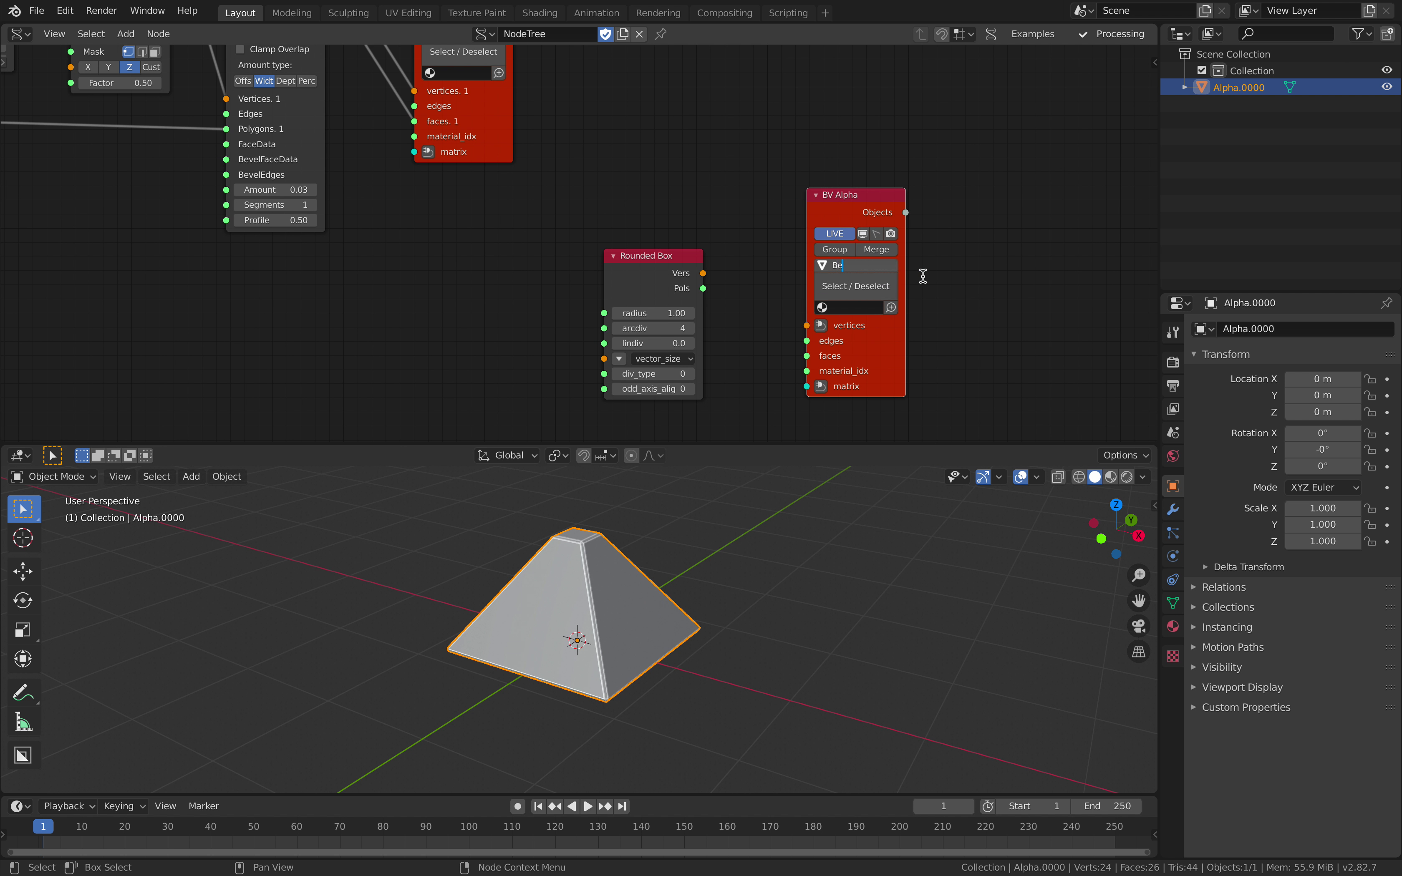
scroll(927, 281, up, 4)
middle_drag(936, 287, 882, 231)
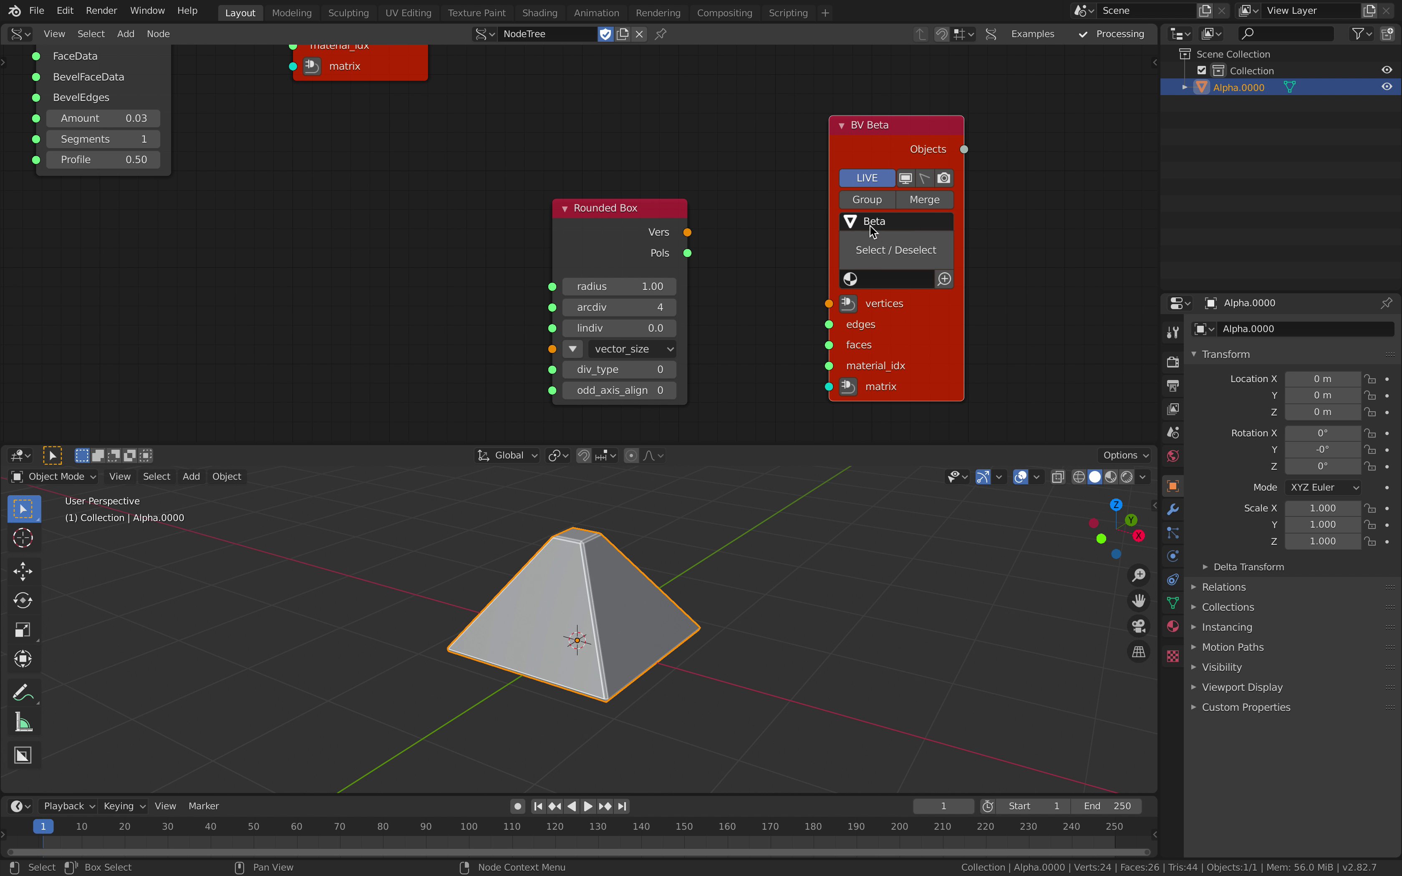
Connect the Rounded Box Vers and Pols outputs to the vertices and faces inputs of BV Beta
scroll(524, 137, down, 3)
middle_drag(486, 176, 518, 249)
scroll(518, 249, up, 1)
middle_drag(436, 93, 484, 208)
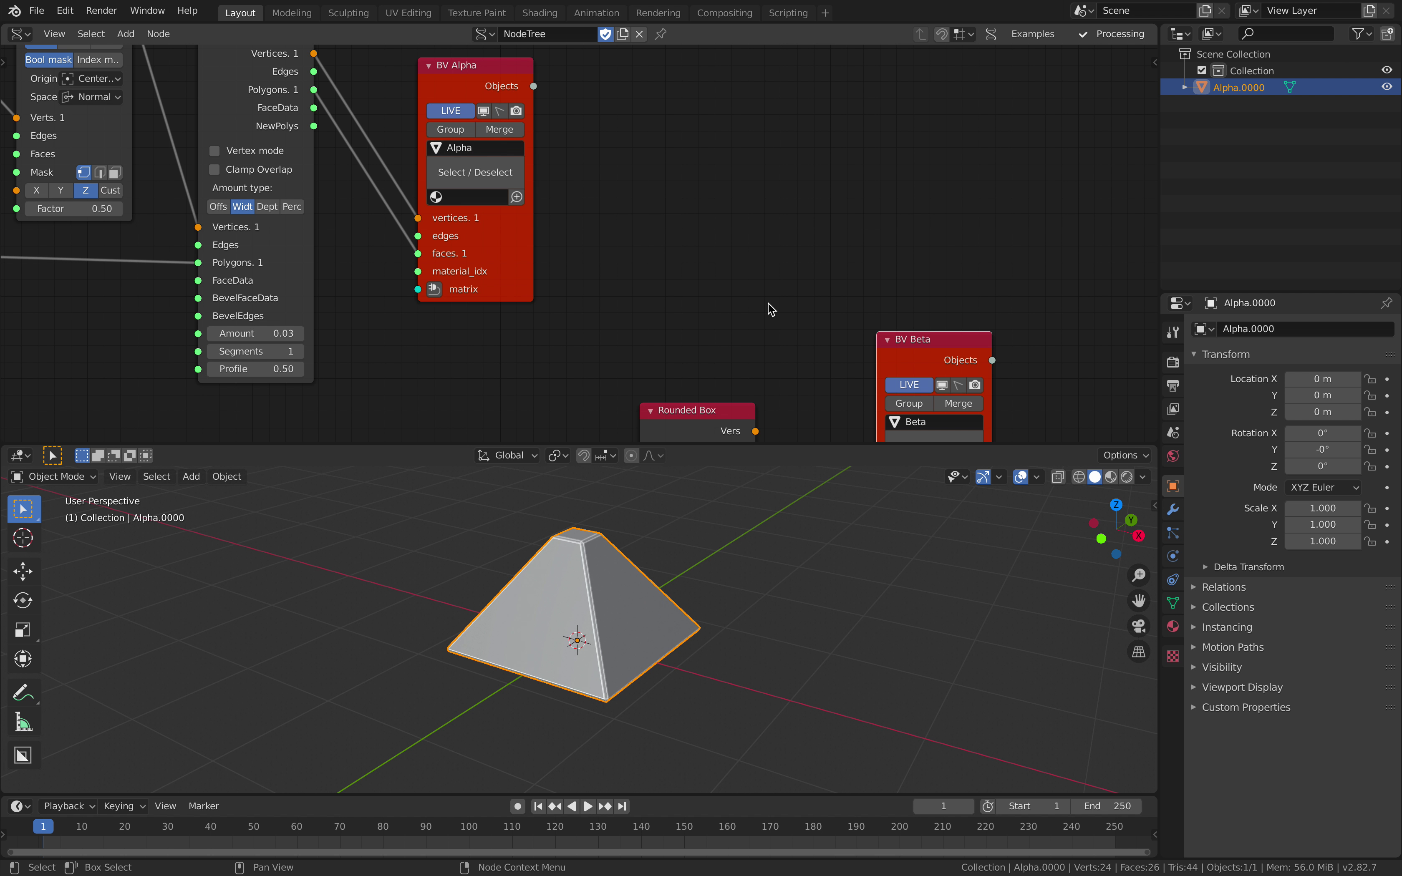
middle_drag(907, 403, 762, 261)
middle_drag(820, 300, 827, 247)
scroll(828, 247, up, 1)
drag(620, 232, 751, 337)
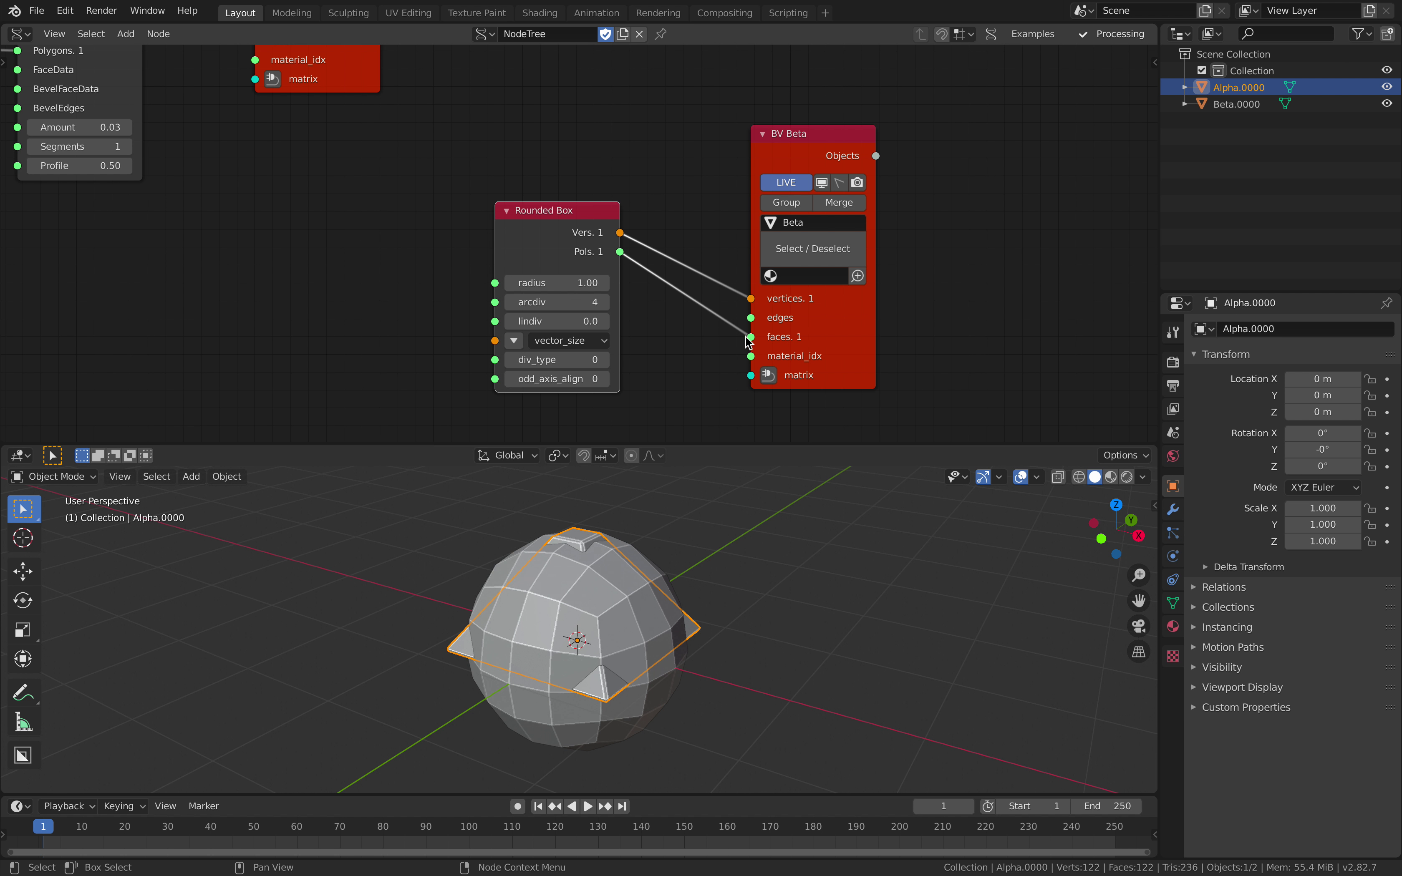
Reposition the BV Beta and Rounded Box nodes up and away from the Bevel node
middle_drag(675, 571, 713, 557)
drag(876, 343, 932, 317)
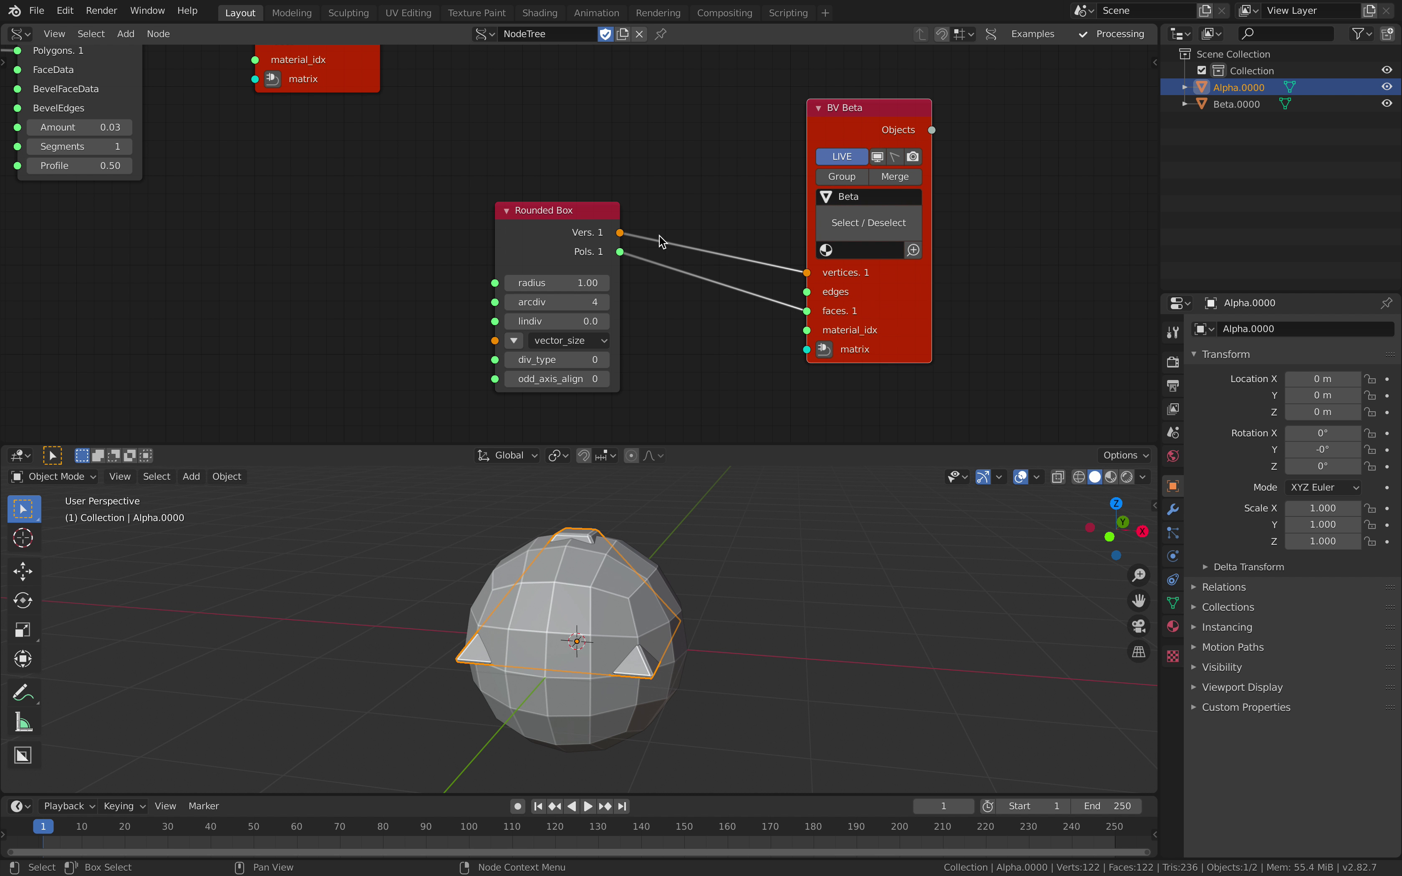
drag(524, 211, 579, 182)
middle_drag(634, 522, 642, 535)
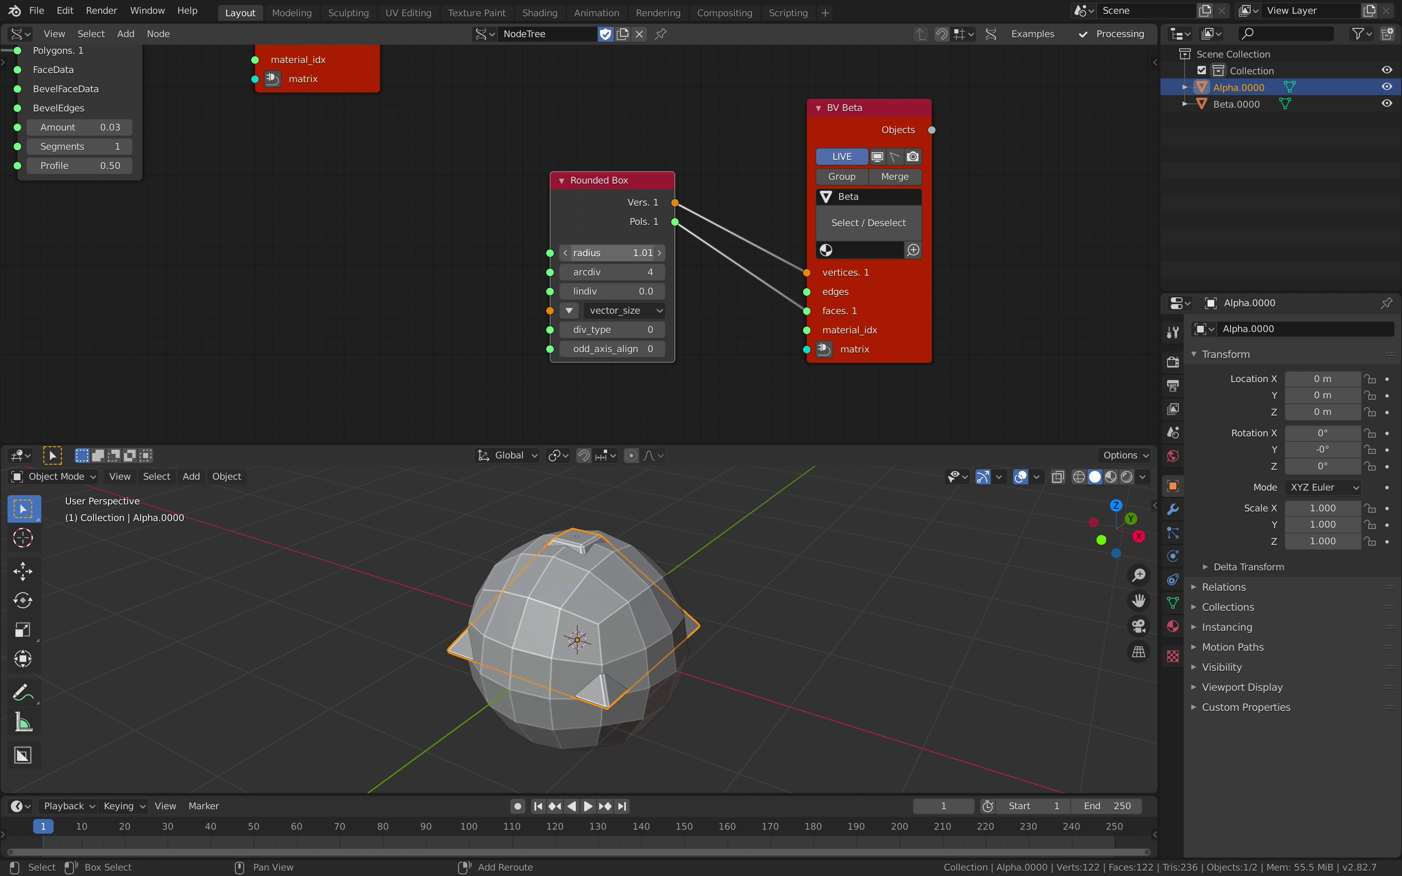
Set the Rounded Box radius to 1.07 and its vector_size to -0.26 in Y and 4.42 in Z
mouse_move(615, 253)
mouse_down()
mouse_move(634, 253)
mouse_move(620, 274)
mouse_up()
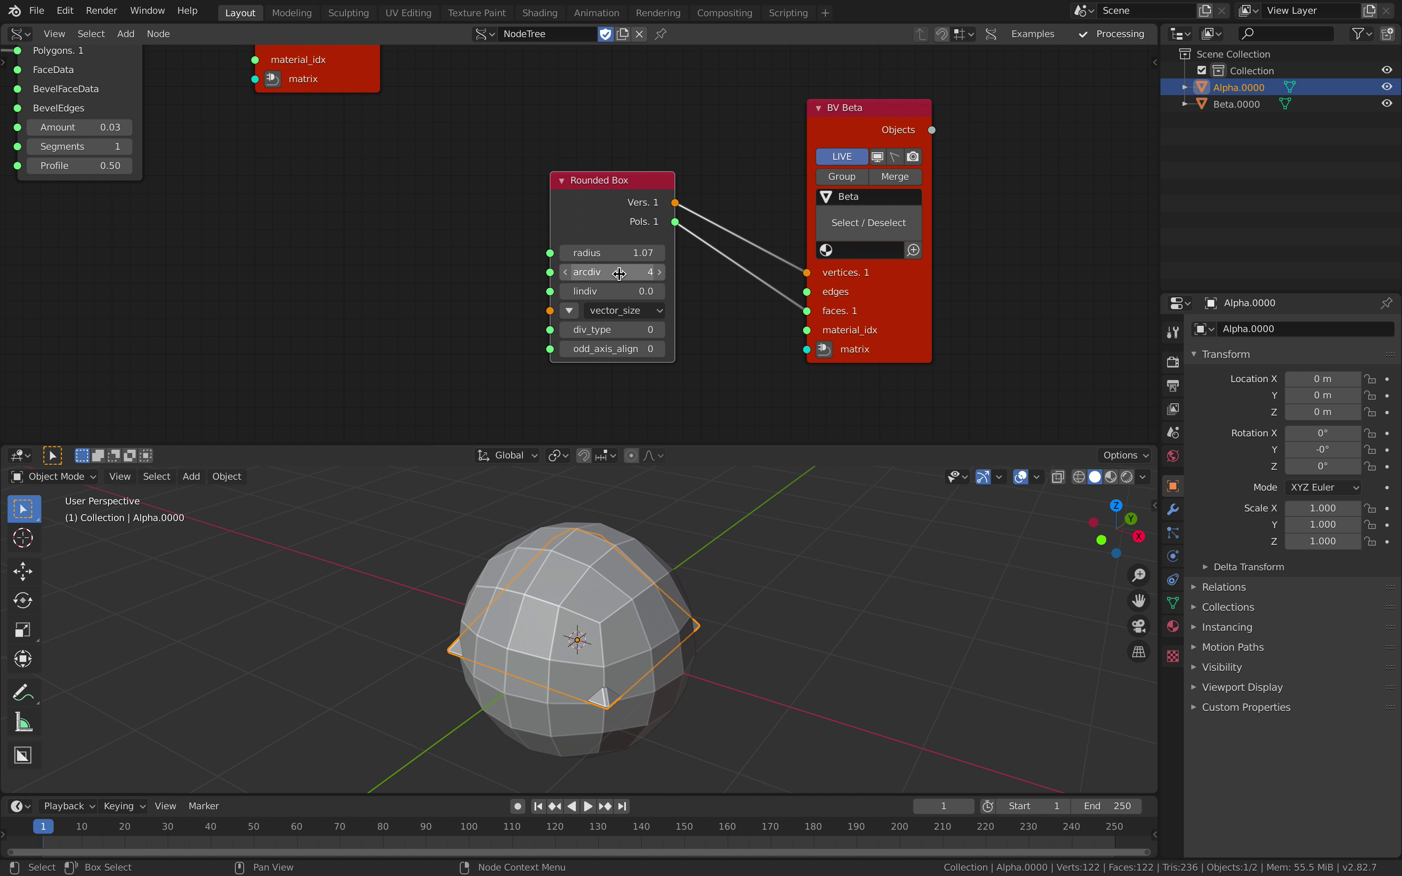
click(569, 311)
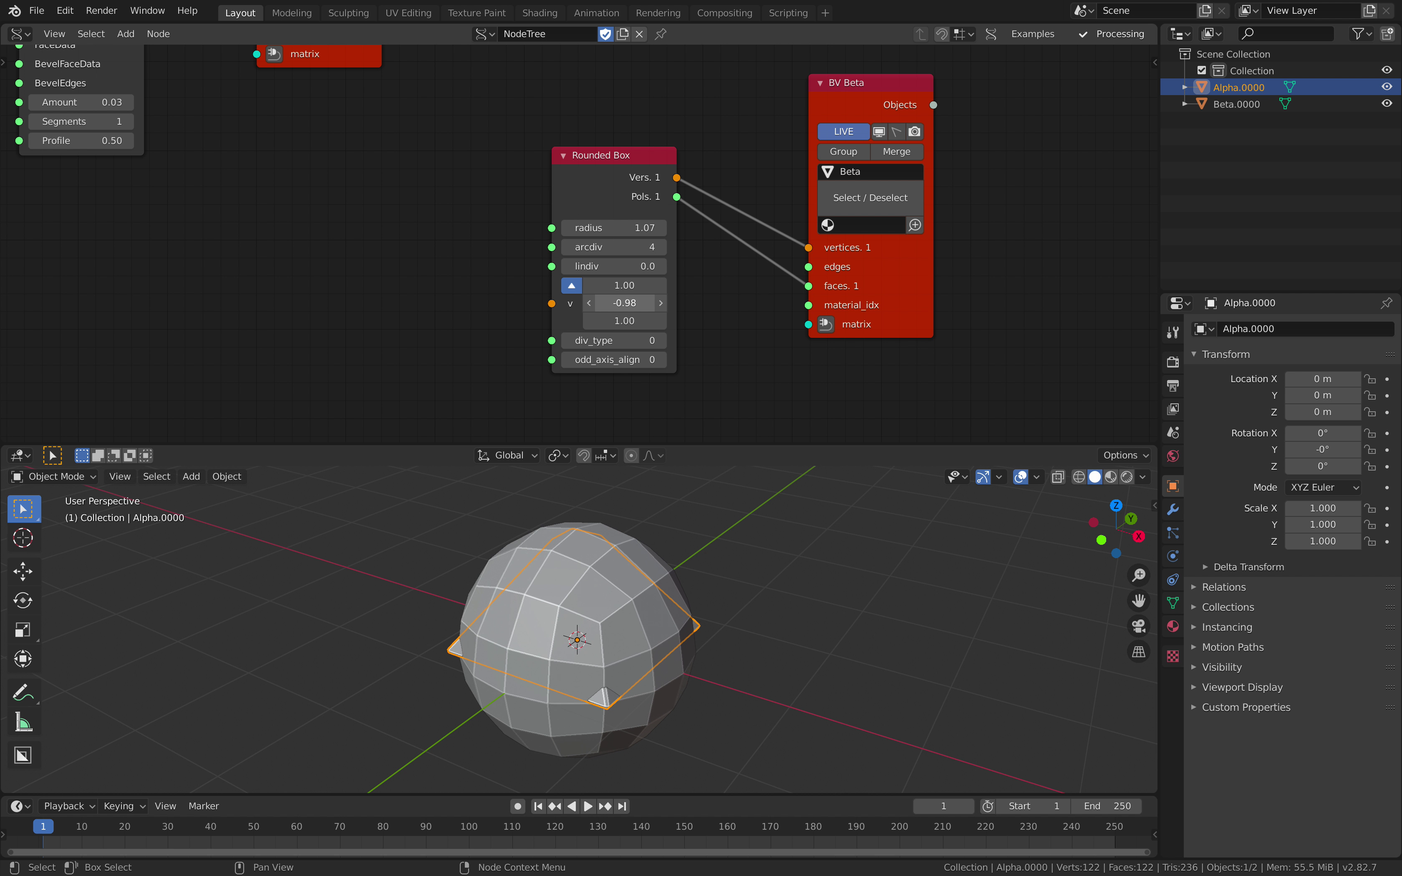
mouse_move(625, 303)
mouse_down()
mouse_move(649, 303)
mouse_move(634, 303)
mouse_move(634, 320)
mouse_move(655, 321)
mouse_move(606, 321)
mouse_up()
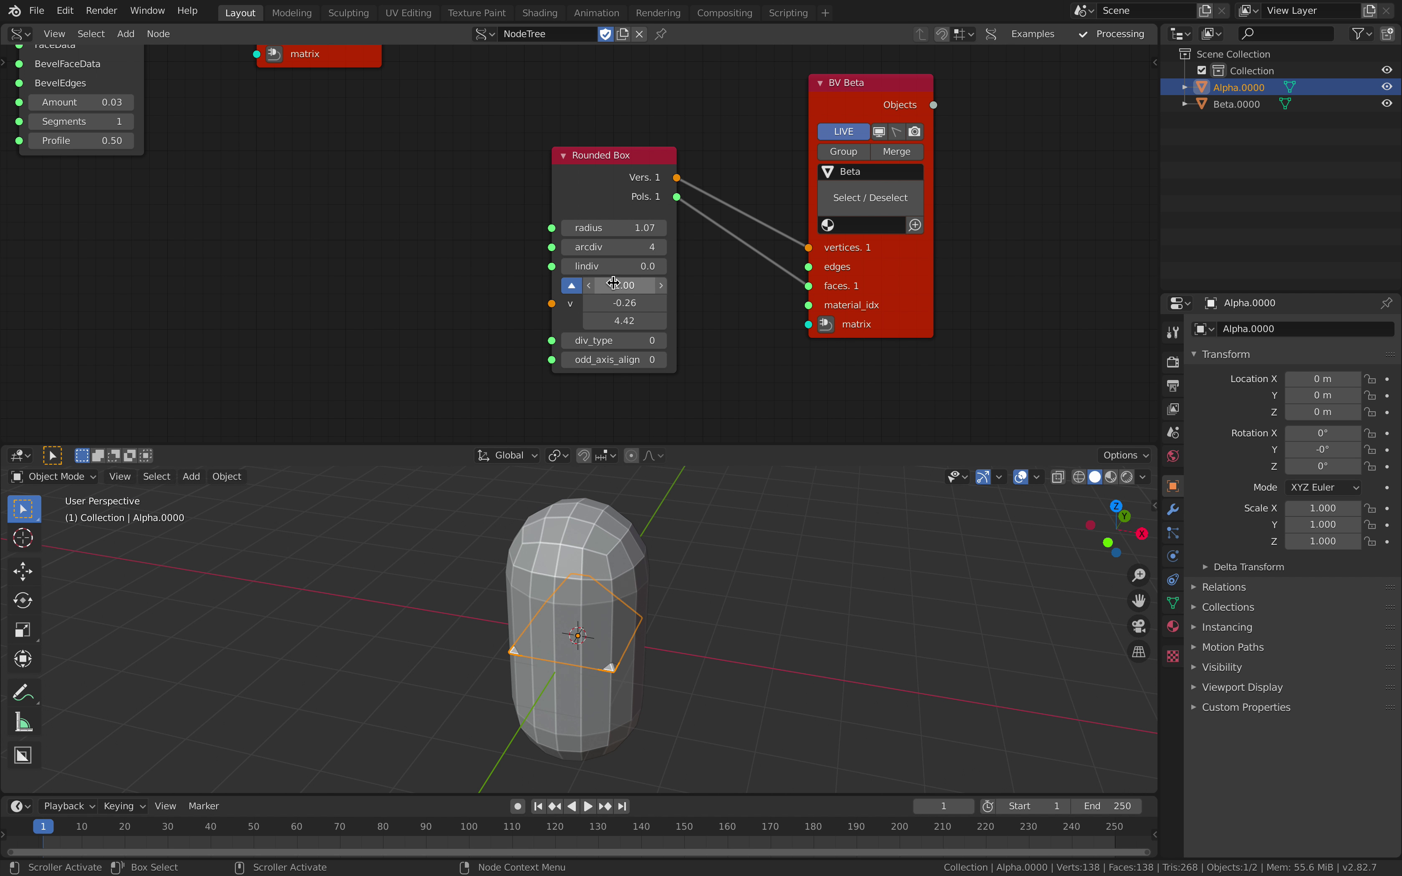
Set the Rounded Box arcdiv to 3 and its radius to 0.58
click(569, 253)
click(569, 253)
click(655, 248)
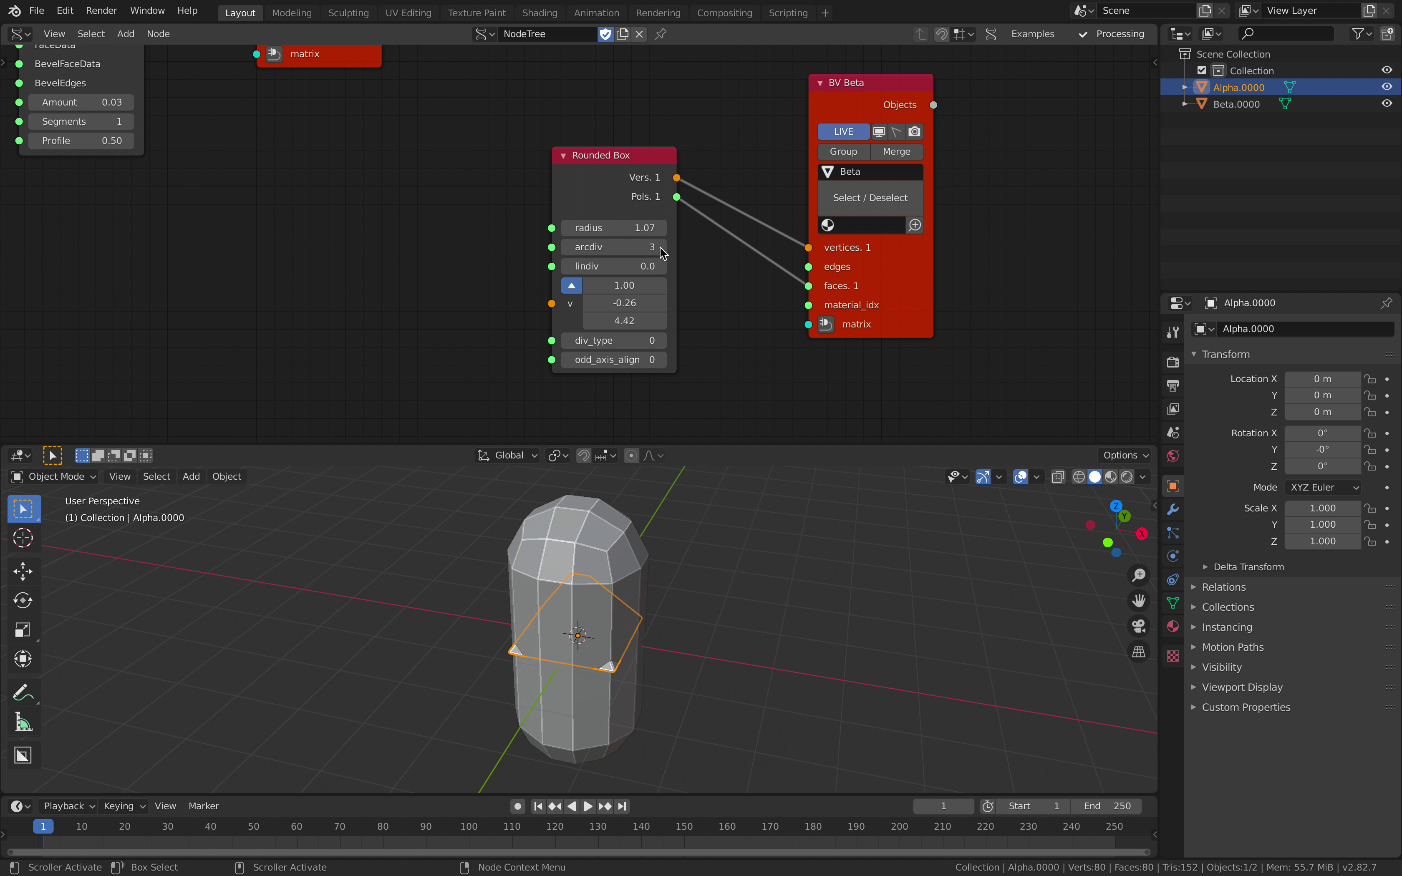
middle_drag(579, 510, 669, 569)
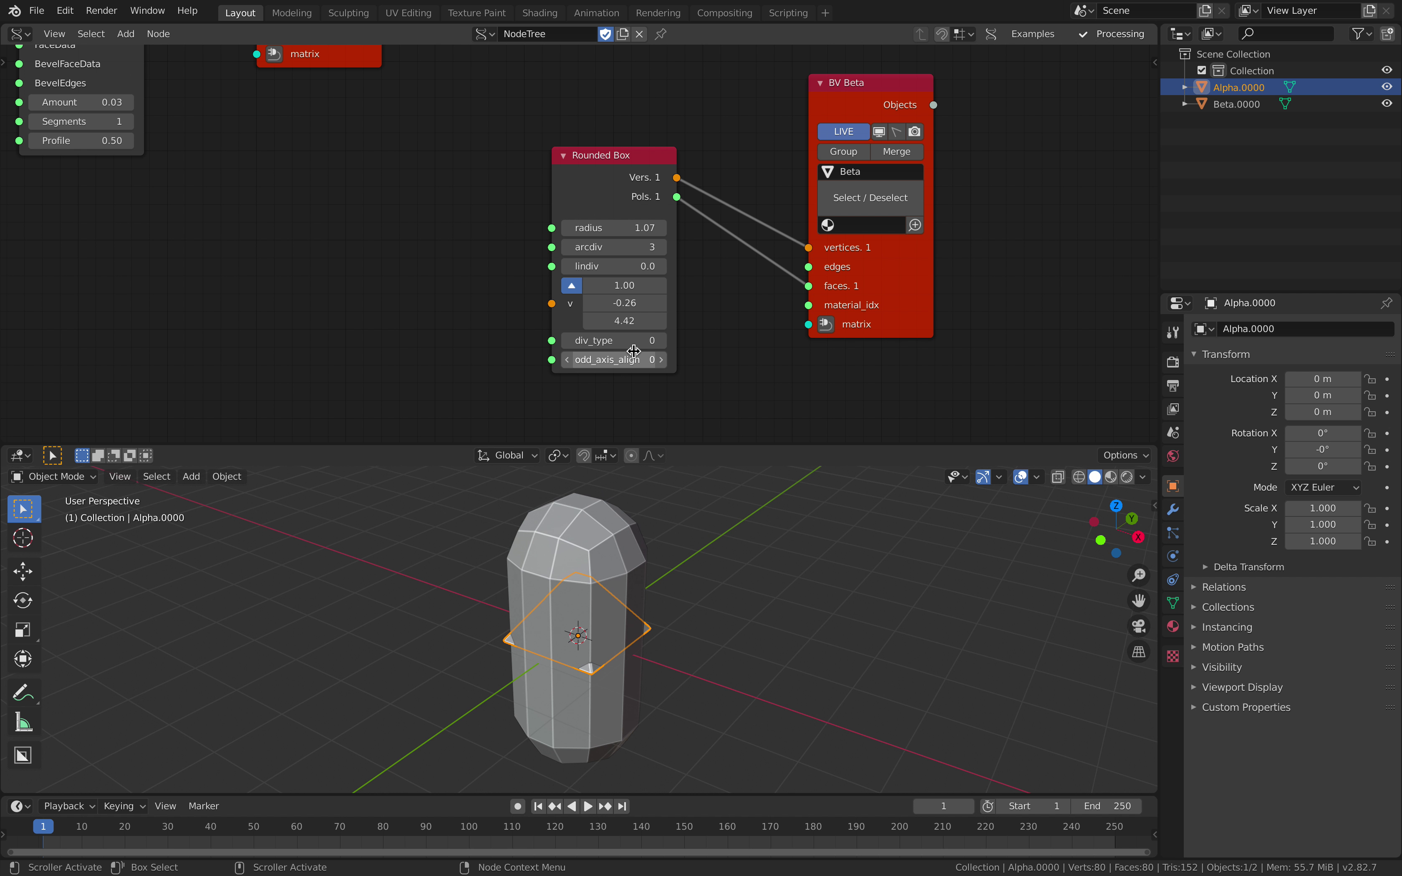
drag(614, 227, 551, 228)
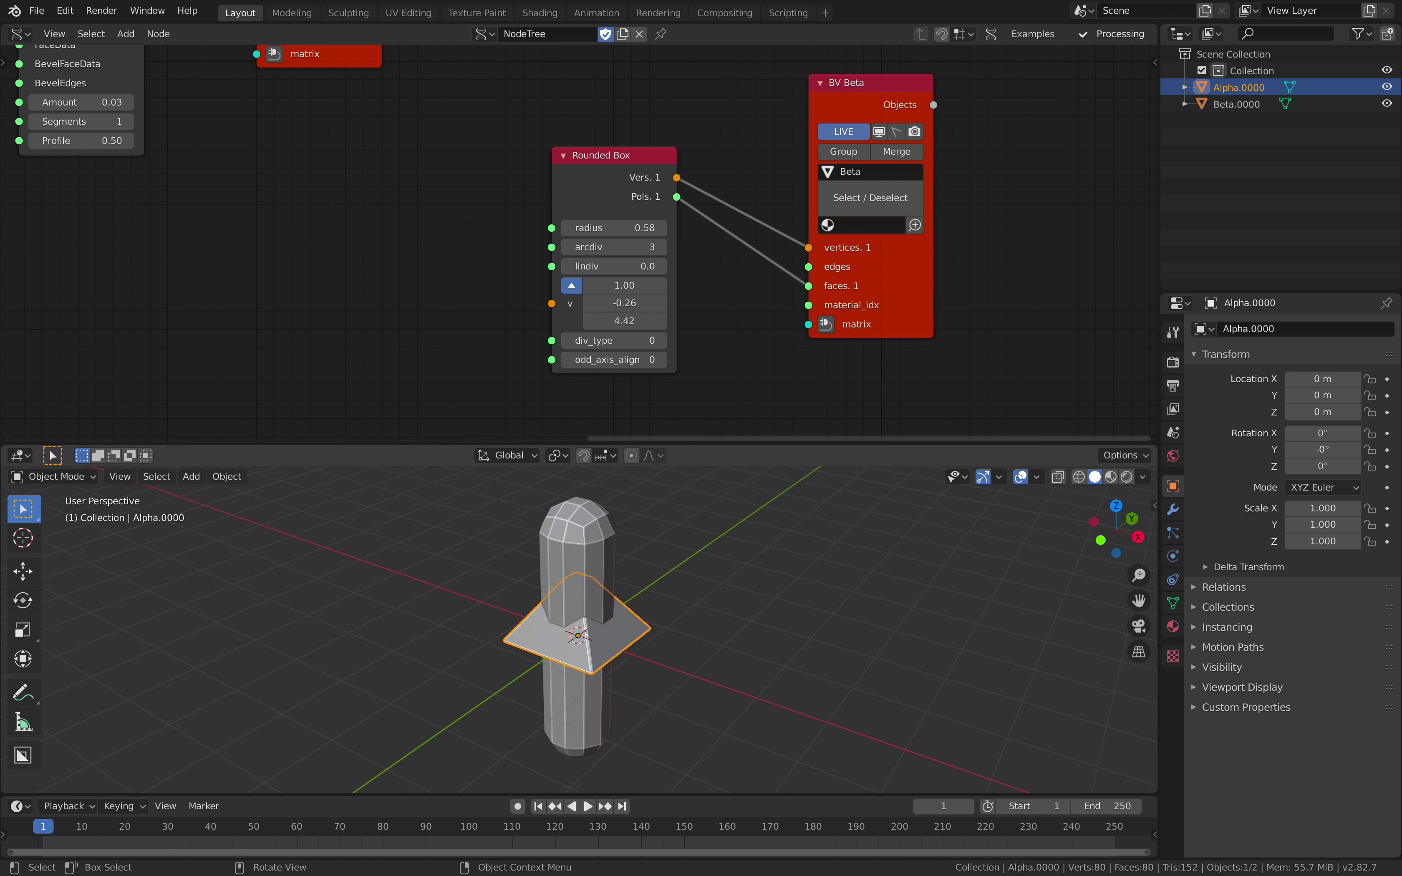
mouse_move(759, 637)
middle_down()
mouse_move(626, 747)
mouse_move(793, 593)
mouse_move(770, 661)
middle_up()
Save the file and move the BV Beta and Rounded Box nodes further apart
key(ctrl+Up)
click(710, 79)
key(ctrl+s)
drag(848, 314, 882, 287)
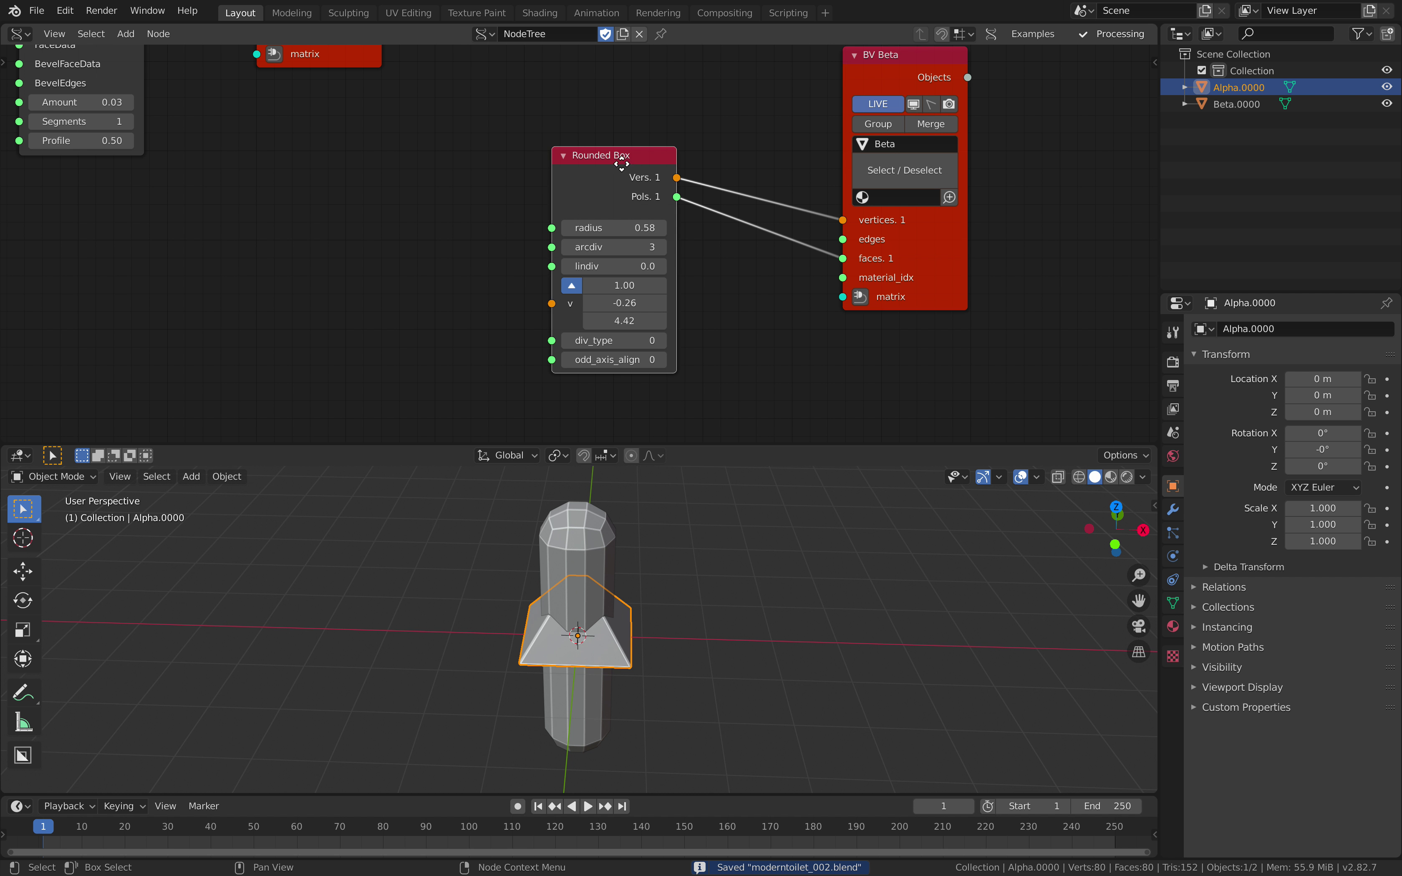
drag(622, 164, 539, 143)
Add a Circle node between Rounded Box and BV Beta and connect its Vertices output to the BV Beta matrix input
key(alt+space)
text(cir)
key(Return)
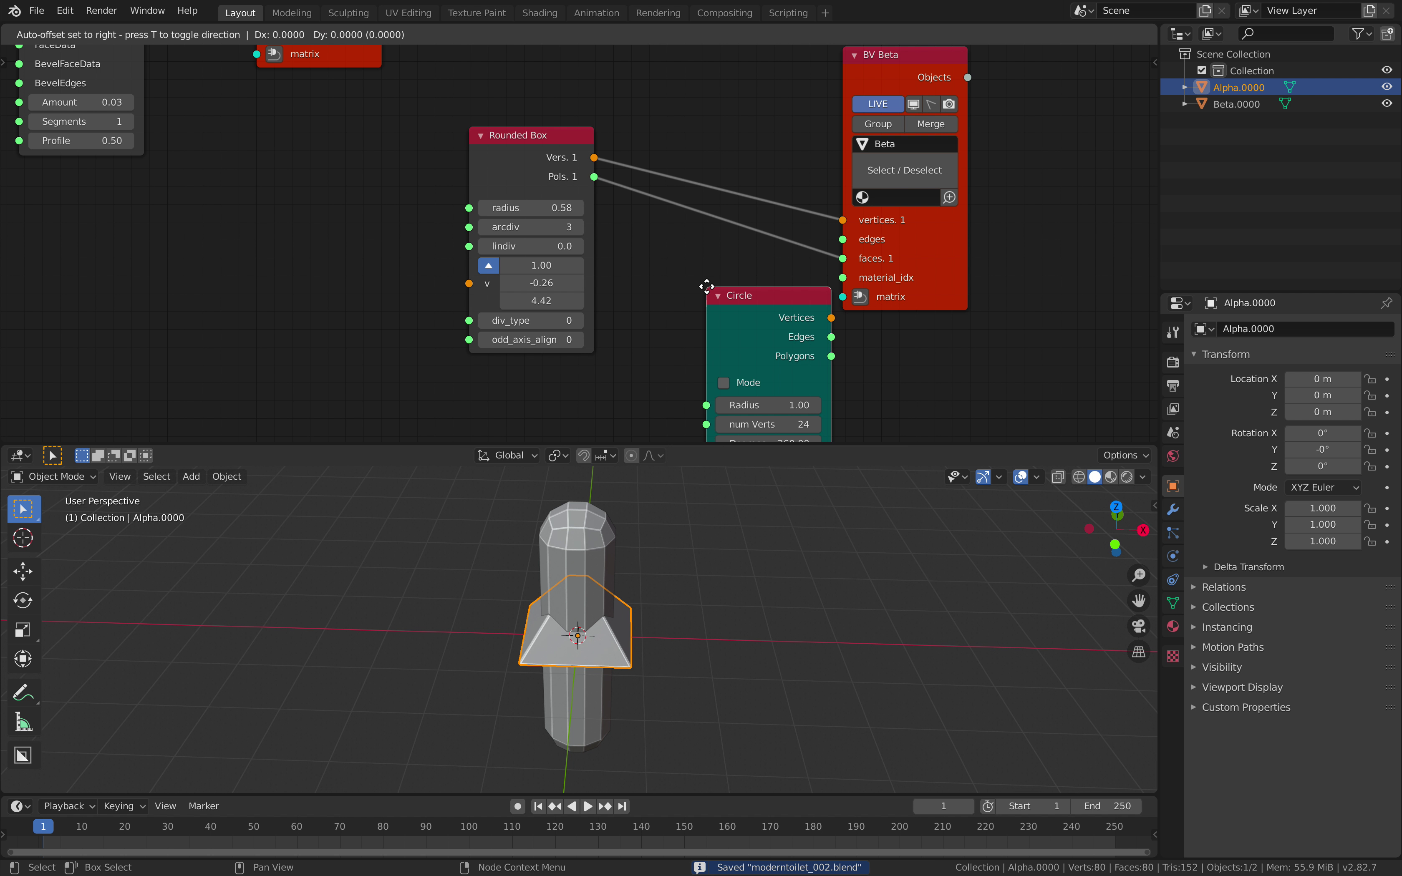
click(646, 279)
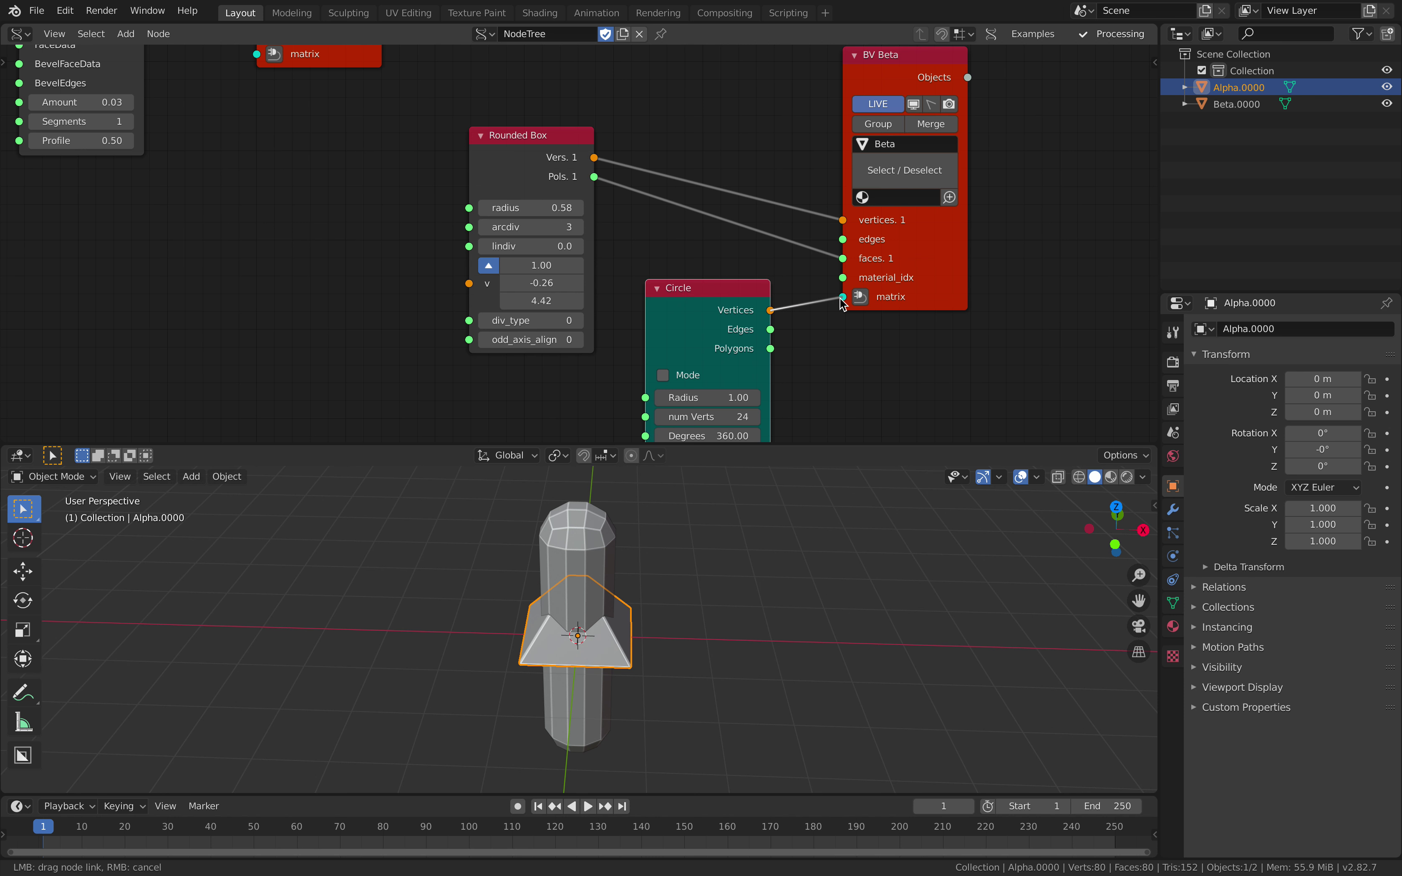
drag(843, 304, 843, 298)
middle_drag(748, 501, 745, 539)
middle_drag(725, 408, 712, 342)
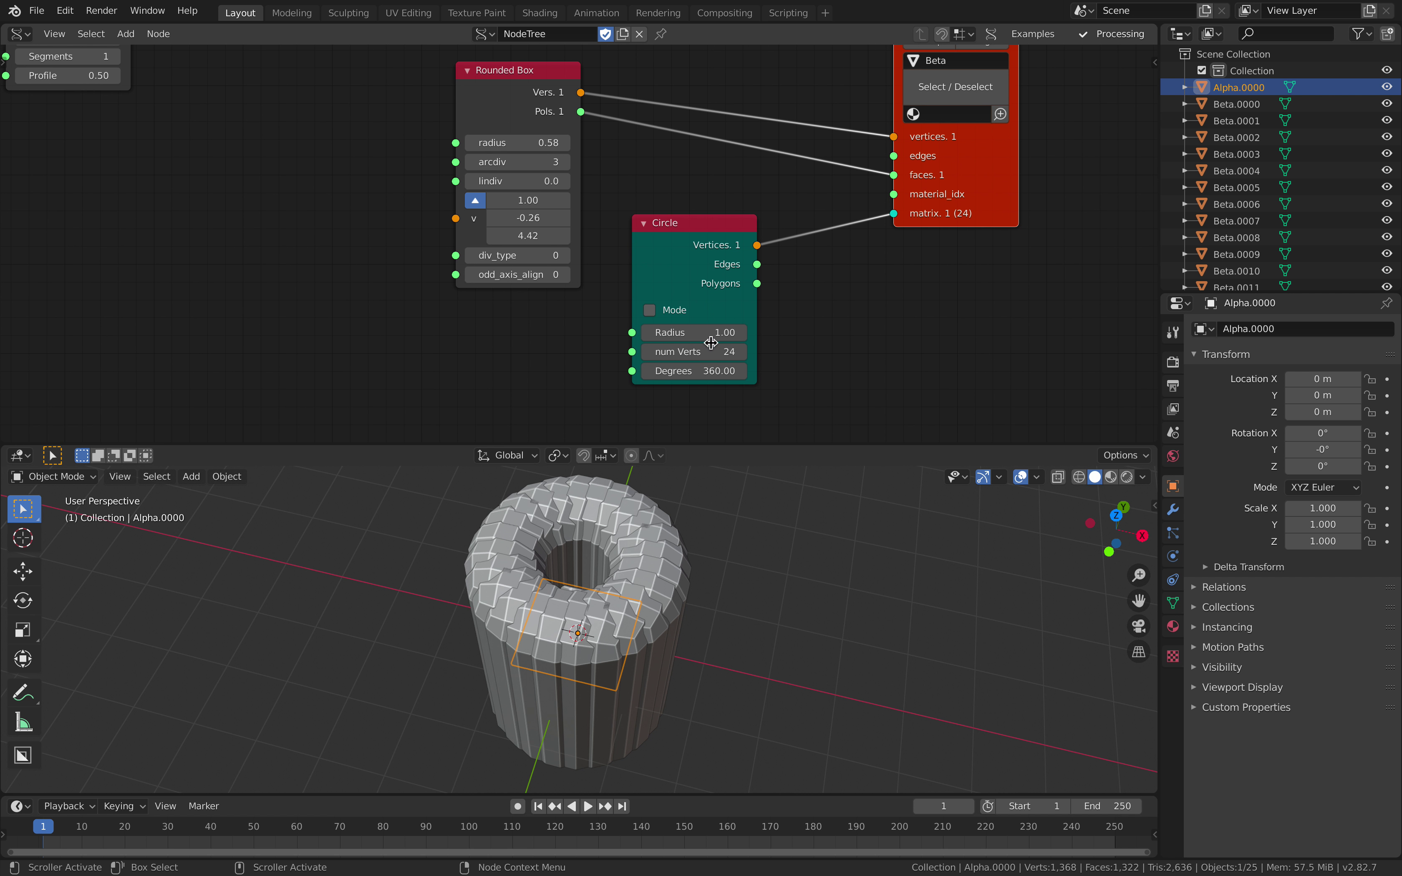
Set the Circle node's num Verts to 8
key(Return)
click(730, 353)
text(8)
key(Return)
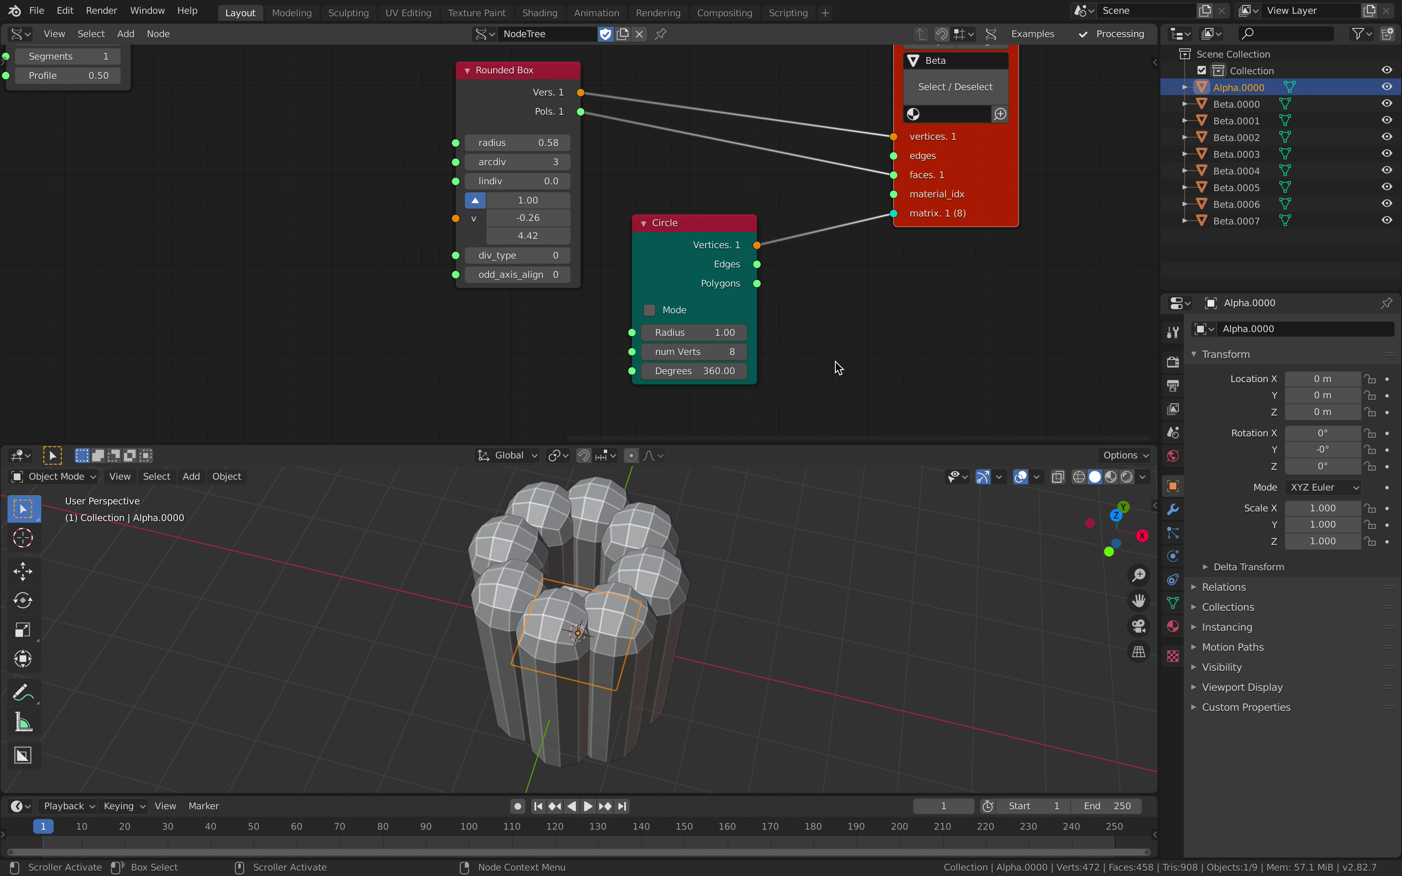
mouse_move(712, 572)
middle_down()
mouse_move(699, 549)
mouse_move(686, 585)
middle_up()
Select two of the Beta copies in the 3D view to check whether they are separate objects
click(687, 580)
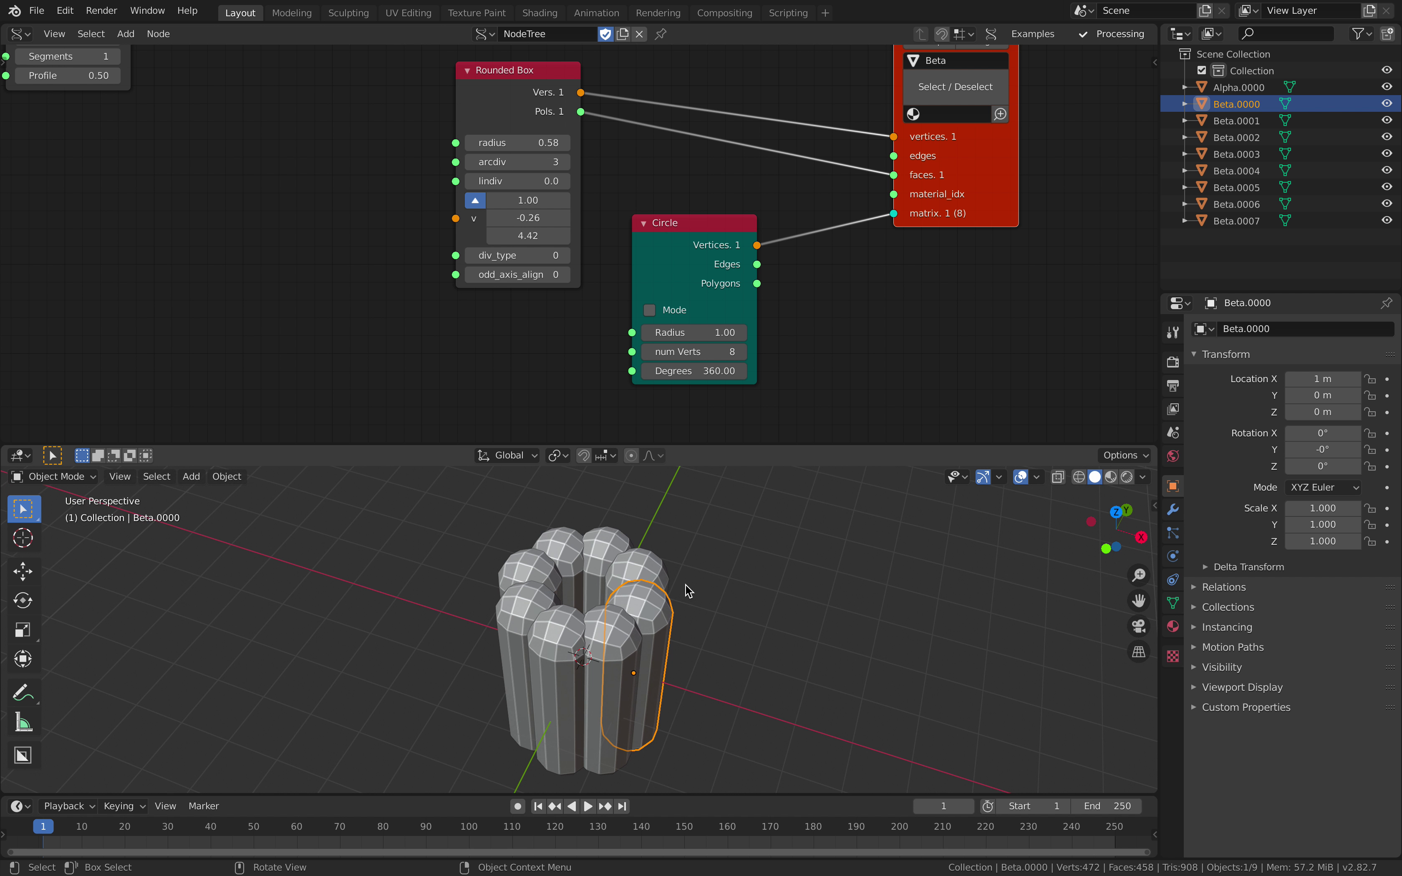
scroll(652, 370, up, 1)
middle_drag(635, 340, 628, 307)
drag(665, 249, 670, 260)
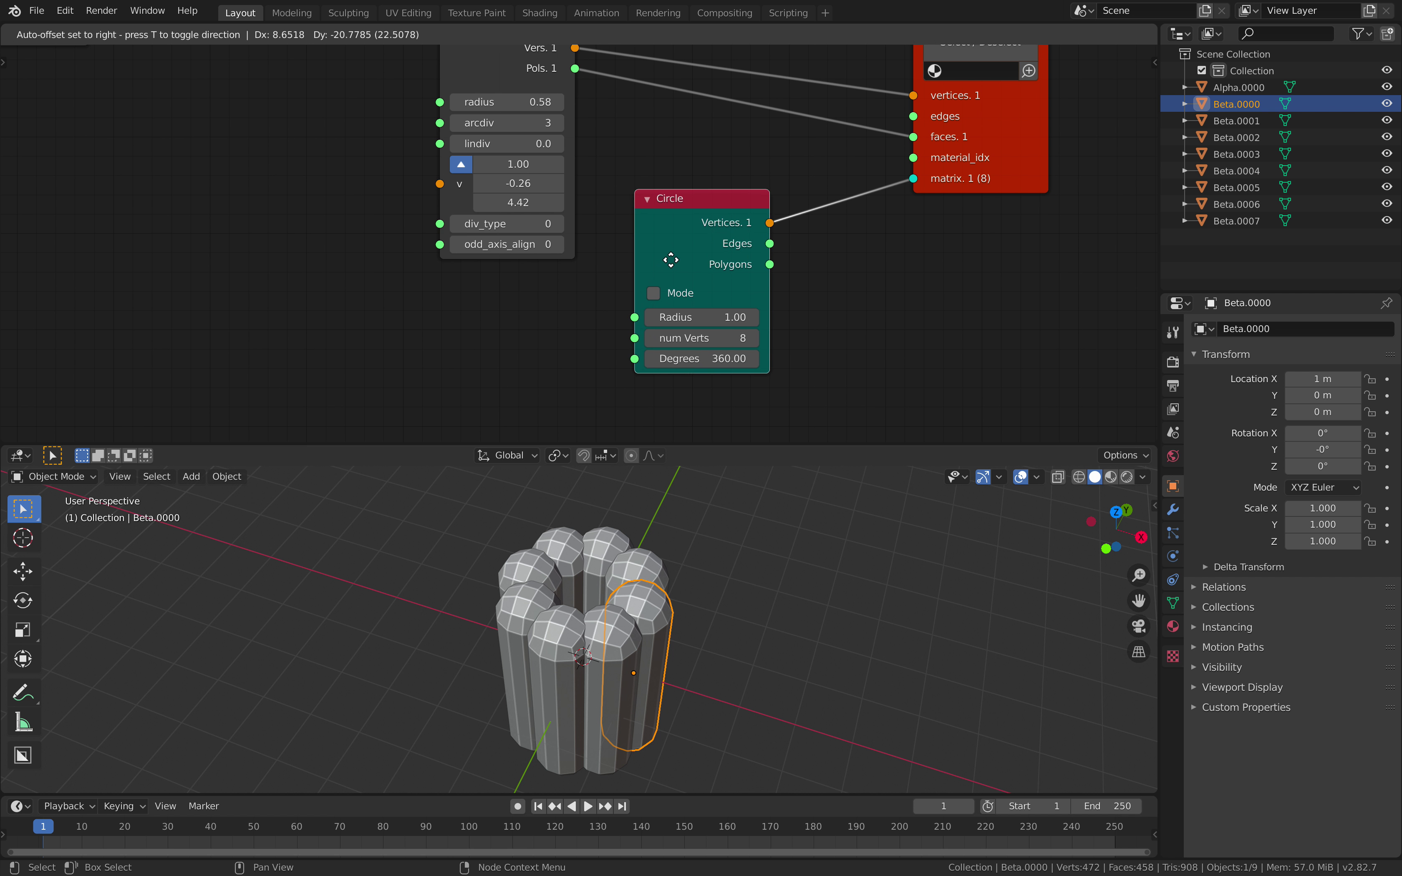
scroll(670, 261, down, 1)
middle_drag(676, 275, 649, 301)
click(659, 561)
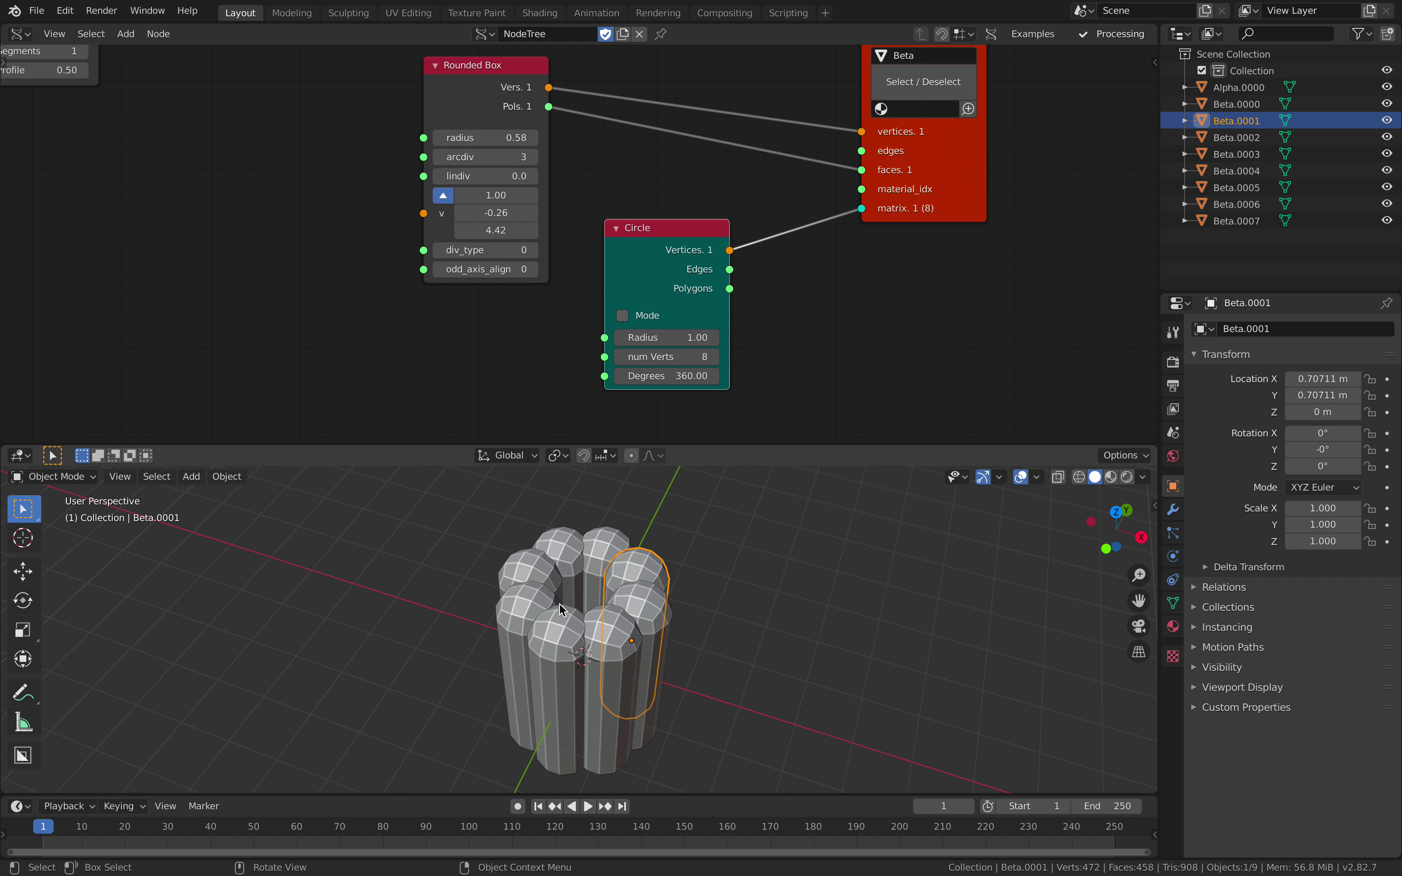
Enable Merge on the BV Beta node to combine the copies into one object, and save the file
middle_drag(781, 195, 718, 285)
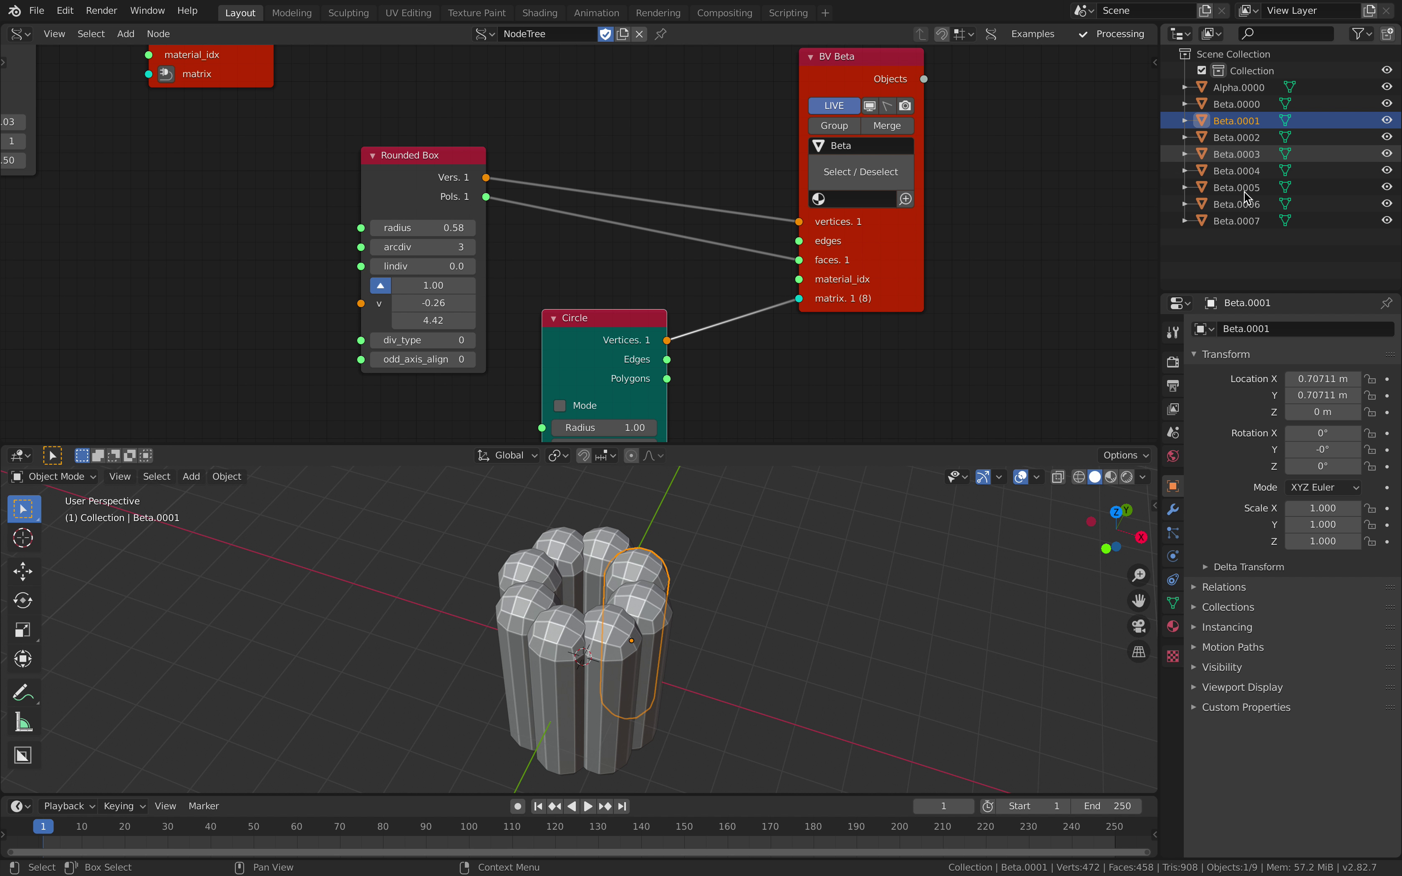
click(897, 127)
drag(910, 248, 895, 260)
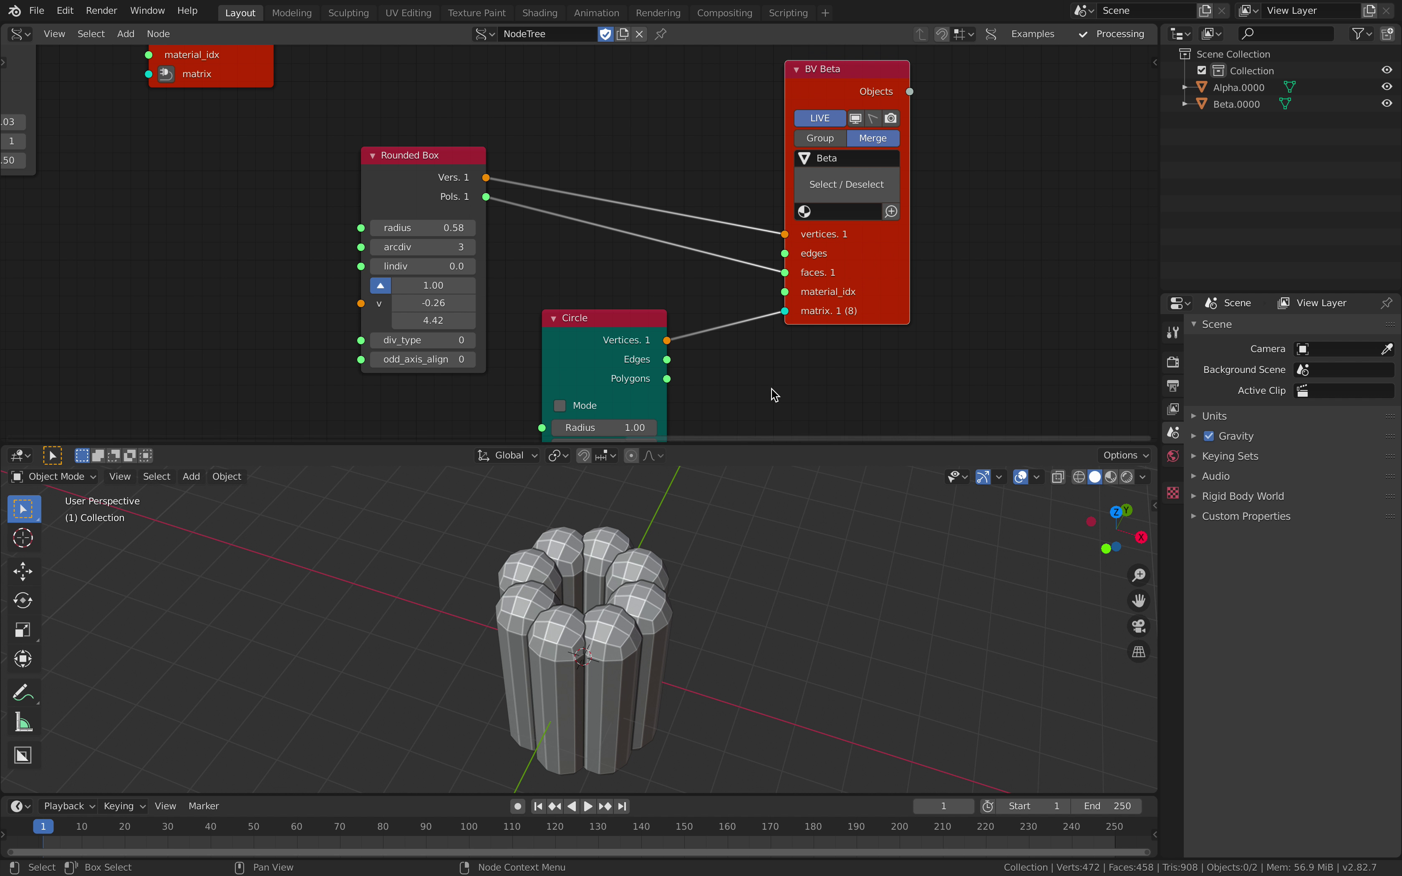
click(658, 561)
middle_drag(661, 553, 681, 552)
key(ctrl+s)
Add a Boolean modifier to Alpha.0000 with the Difference operation and Beta.0000 as its object
middle_drag(975, 288, 917, 288)
click(1239, 86)
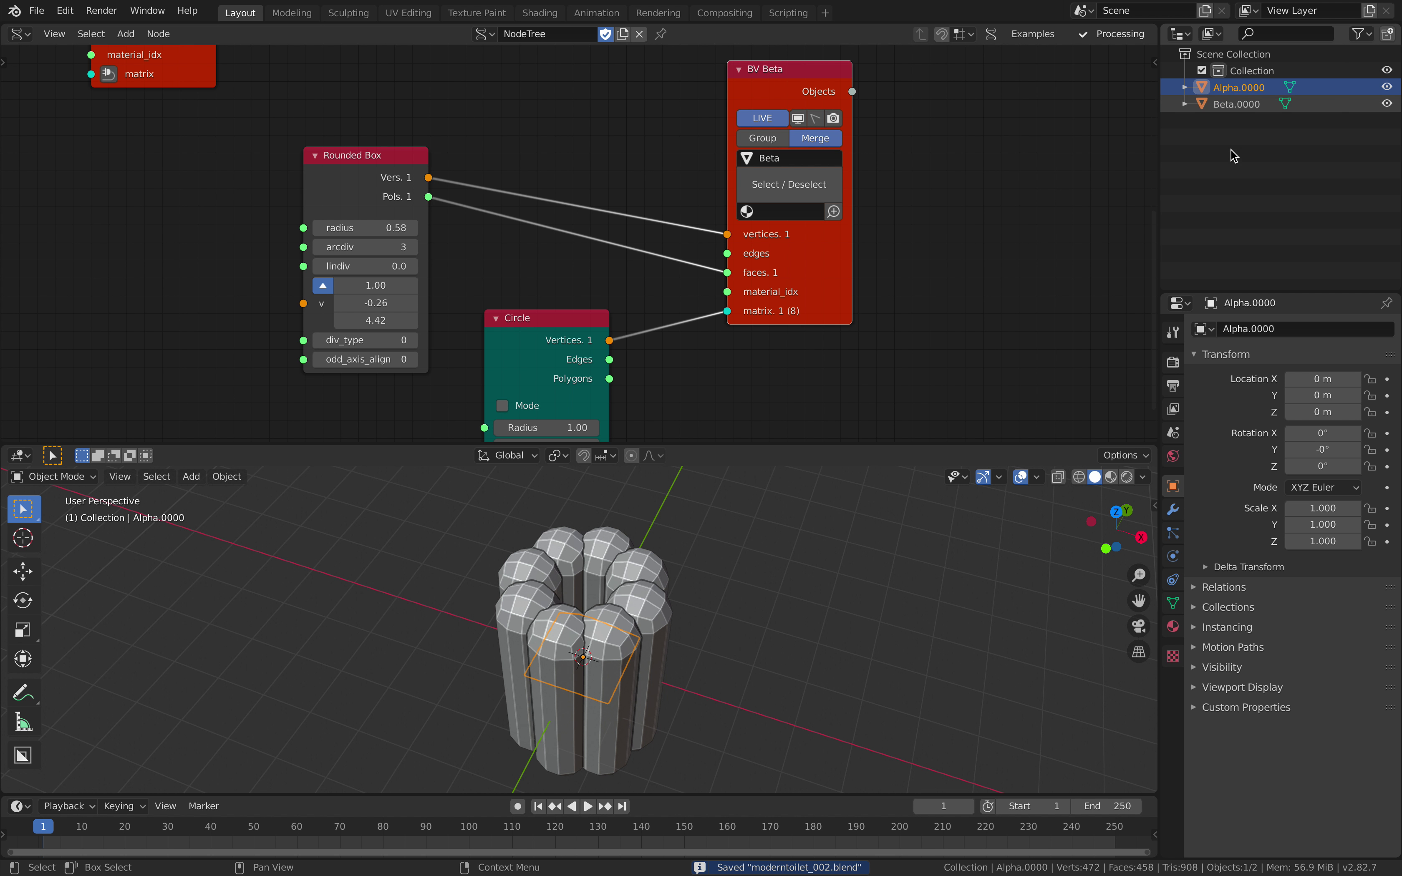
click(1173, 510)
click(1250, 328)
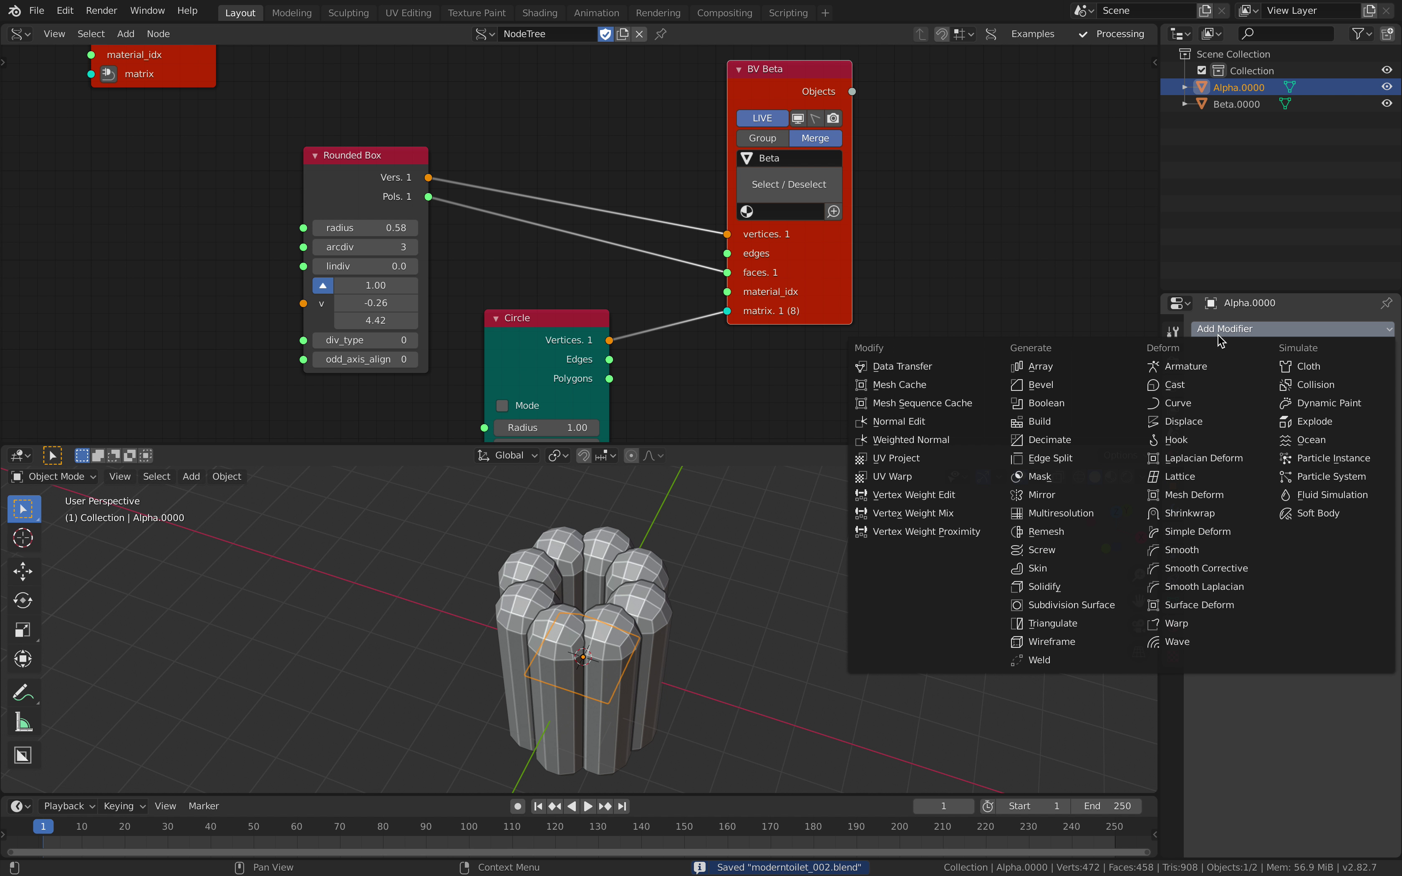
click(1072, 404)
click(1327, 420)
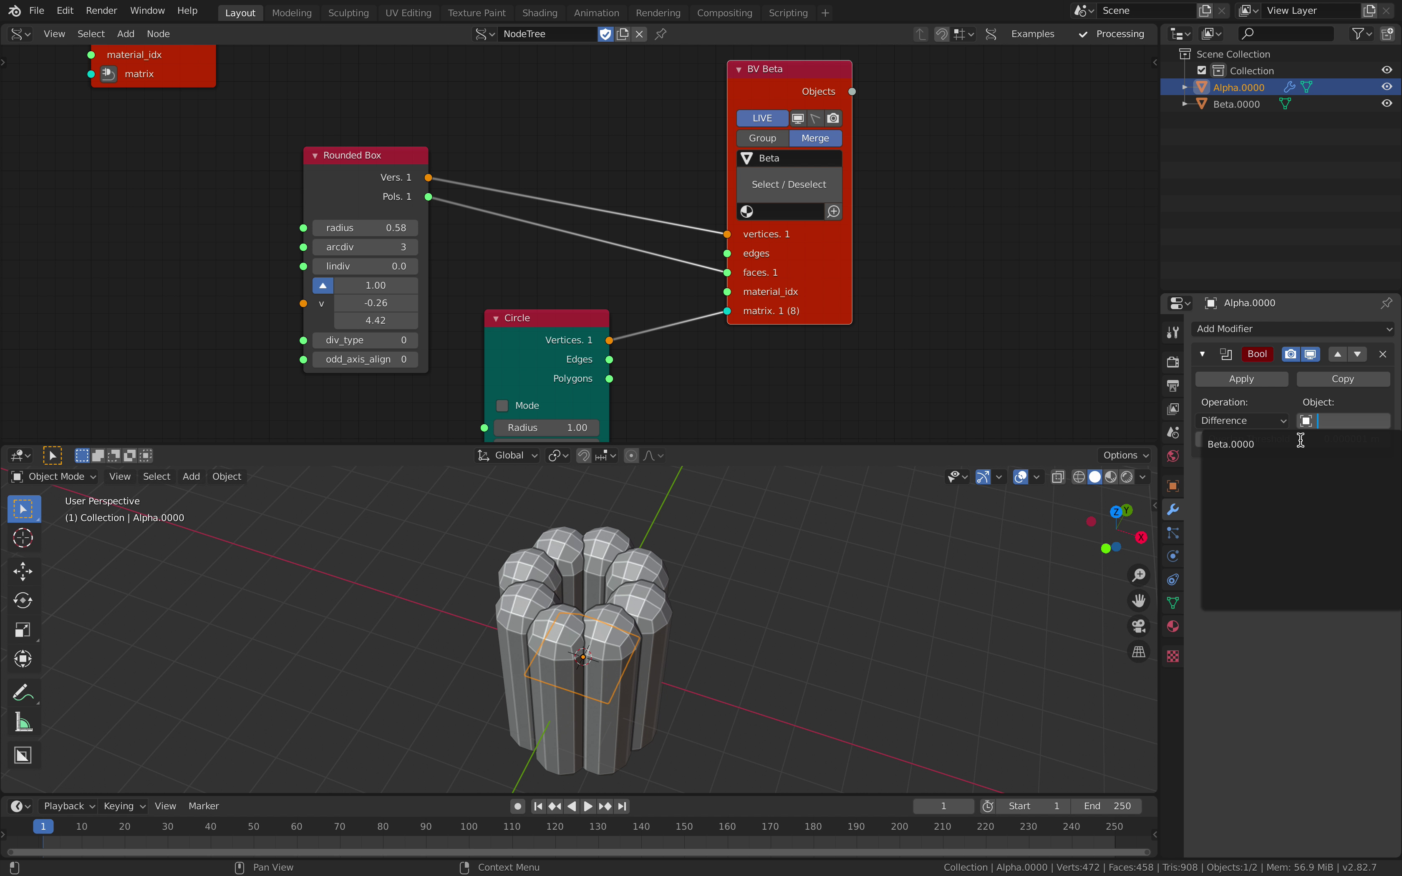
click(1284, 445)
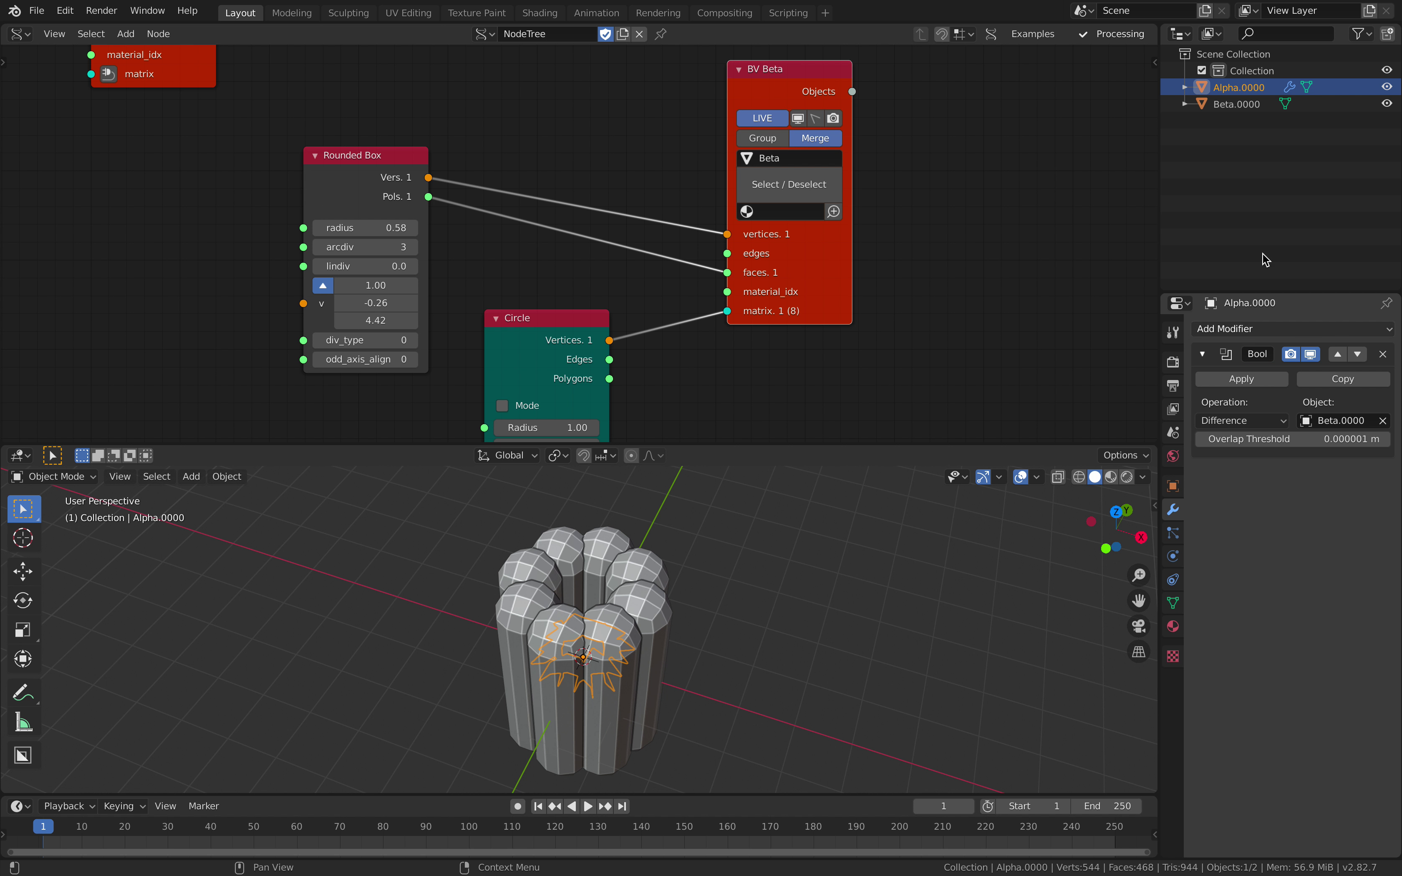
Hide Beta.0000 in the viewport and inspect the Boolean cut on Alpha.0000
click(1391, 104)
click(737, 646)
middle_drag(737, 646, 729, 563)
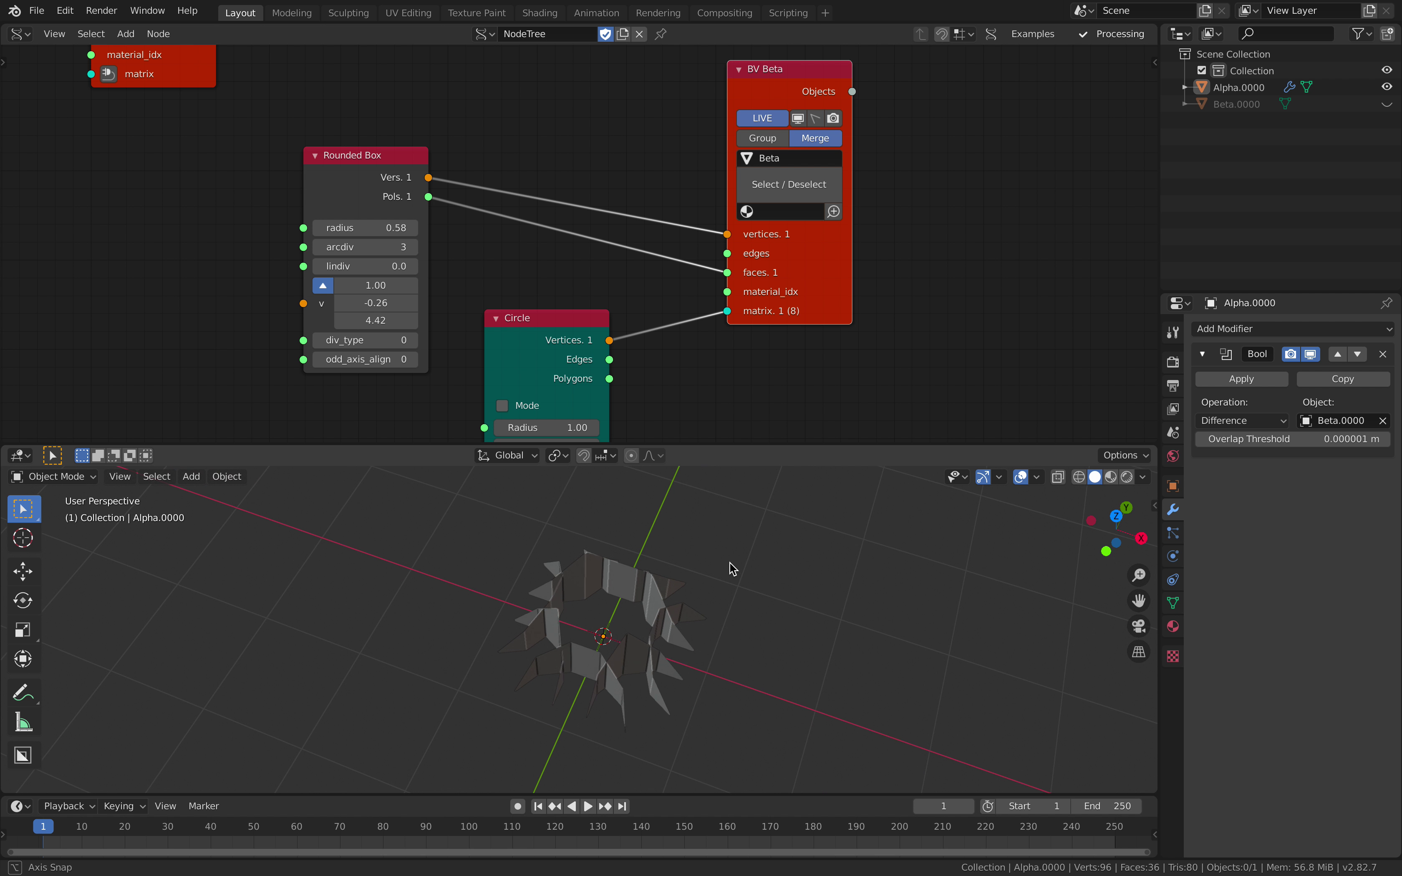
Shift the Circle node slightly and set the Rounded Box radius to 0.55
middle_drag(606, 370, 646, 317)
drag(565, 274, 602, 268)
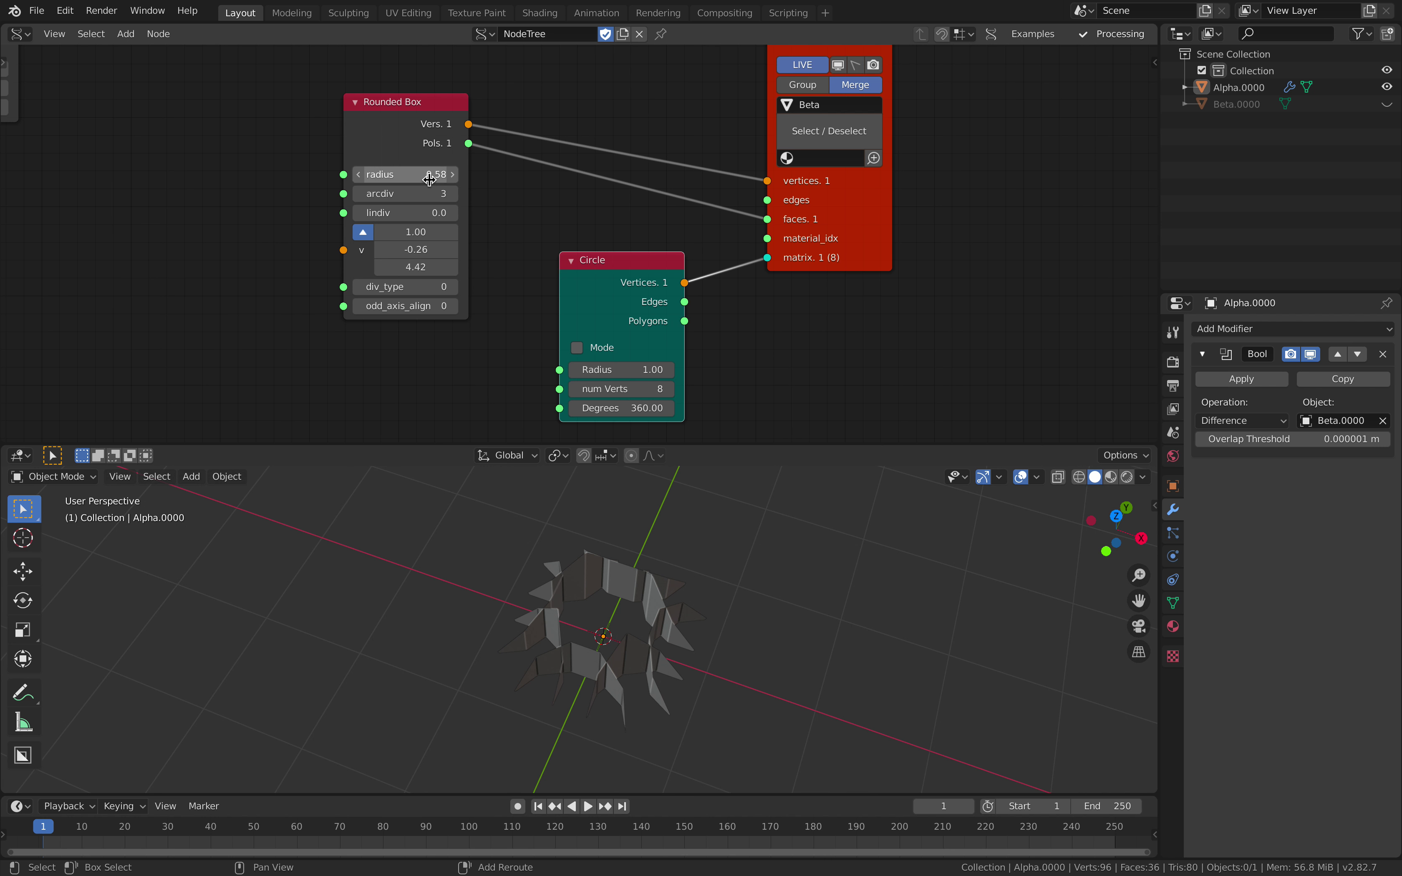
drag(429, 180, 435, 176)
Add a Viewer Draw Mk3 node beside the BV Beta node
middle_drag(779, 268, 731, 282)
key(alt+space)
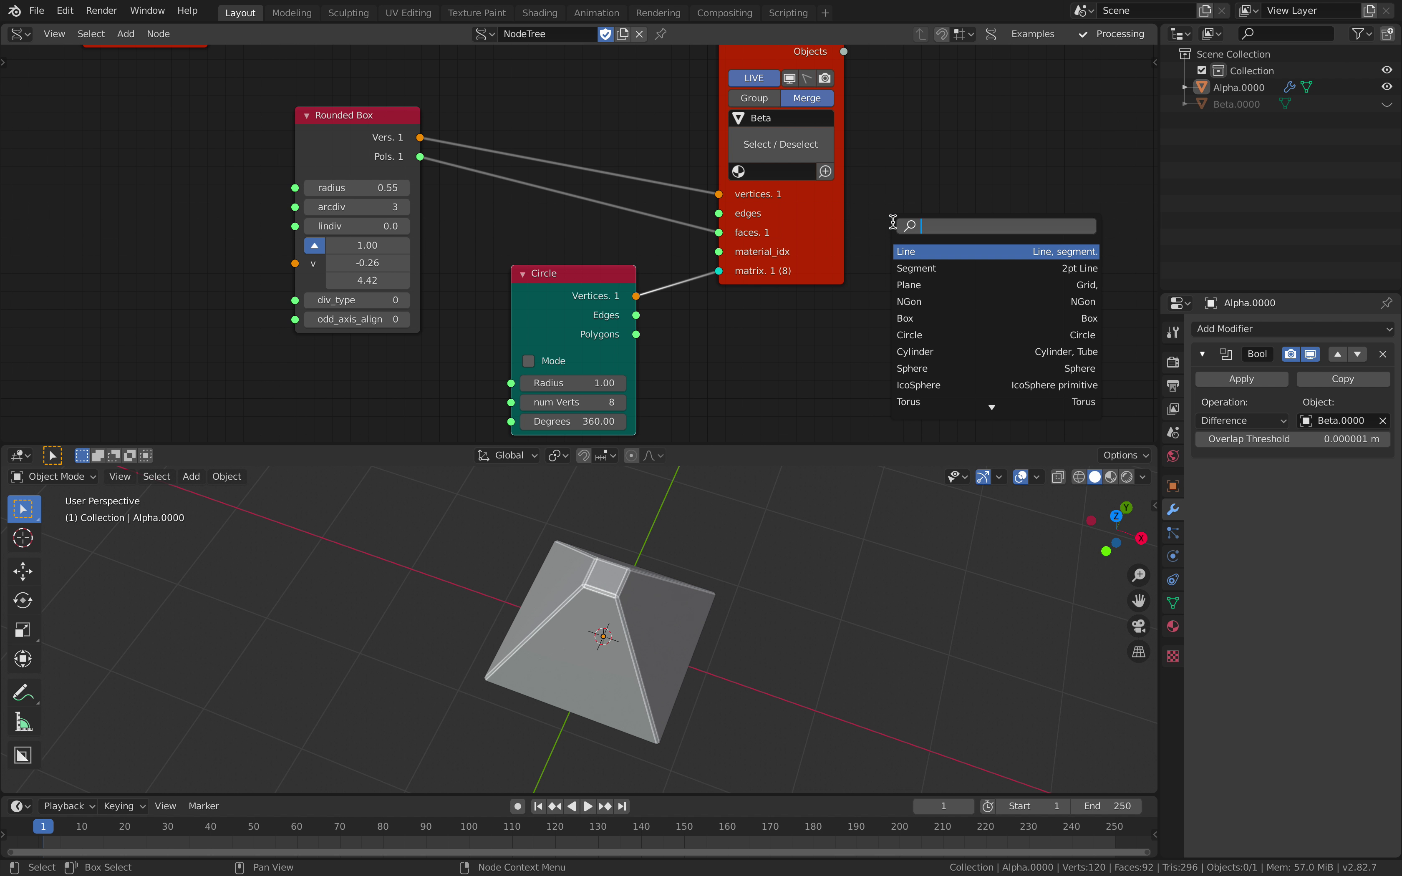
text(view)
key(Down)
key(Return)
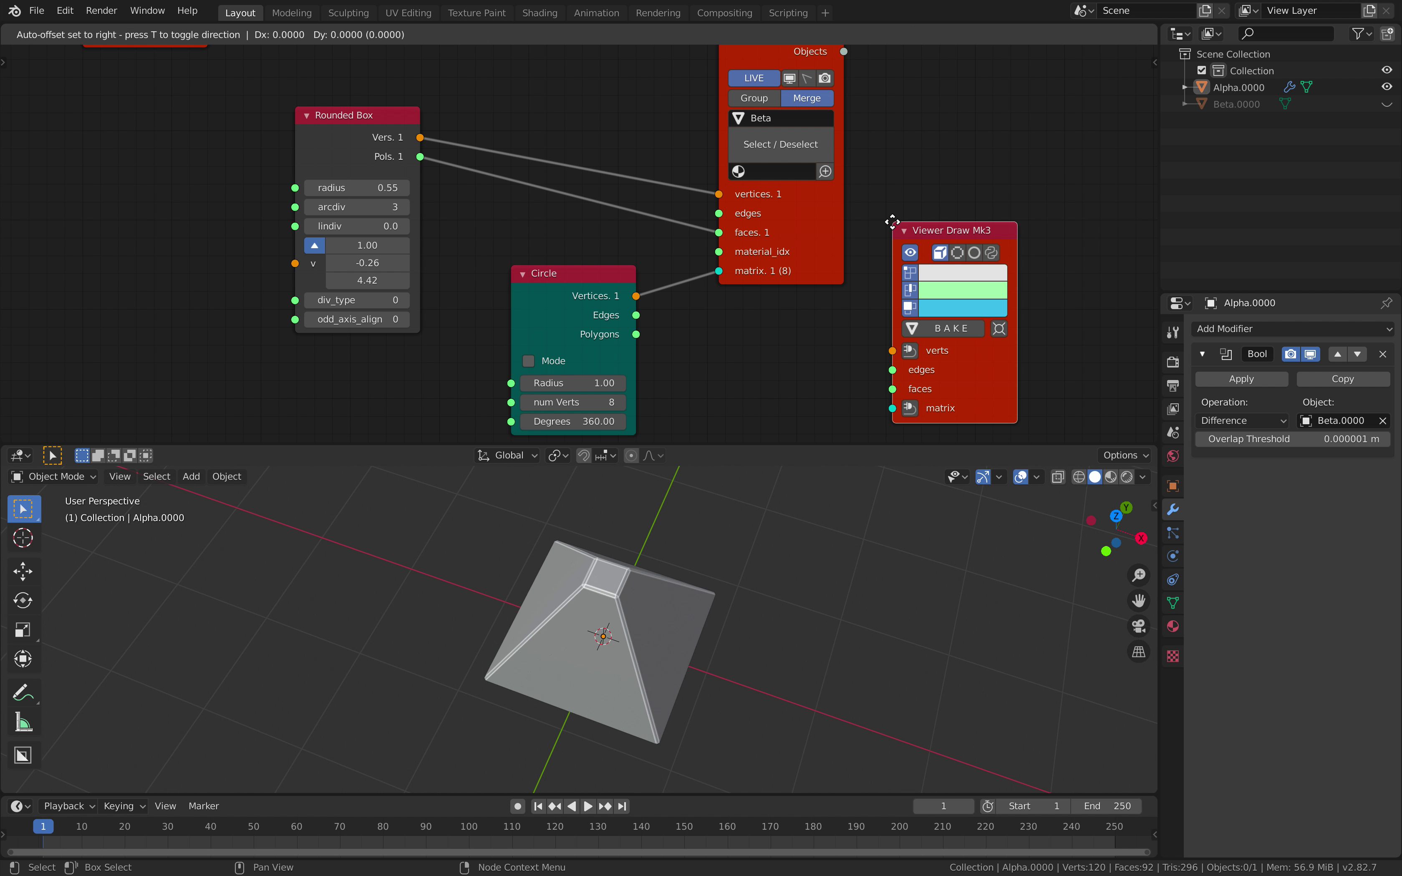
click(917, 192)
Connect the Rounded Box Vers and Pols outputs to the Viewer Draw Mk3 verts and faces inputs and turn off its face display
drag(422, 138, 898, 323)
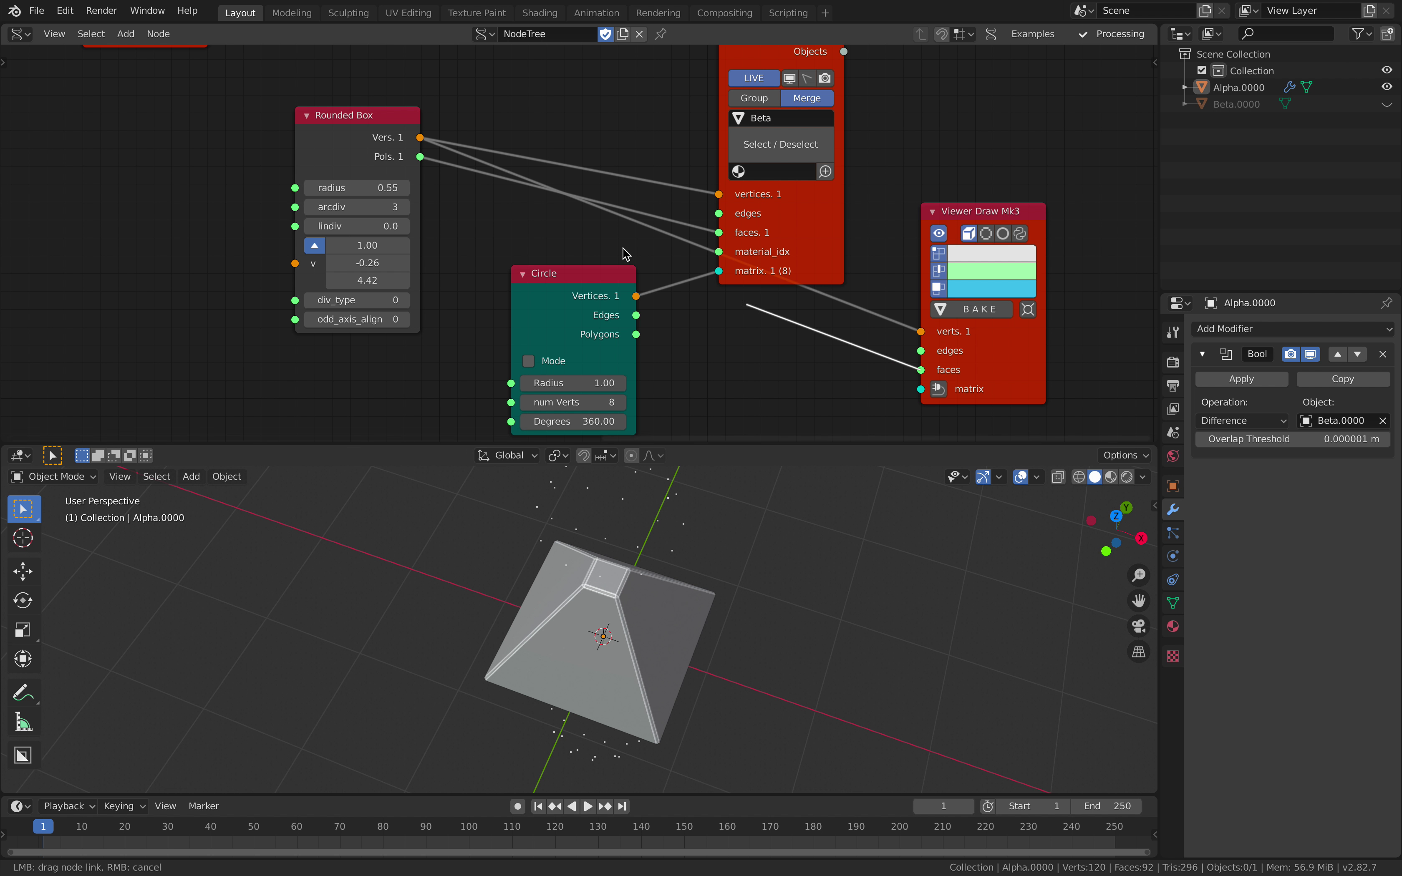
drag(426, 159, 422, 157)
click(938, 288)
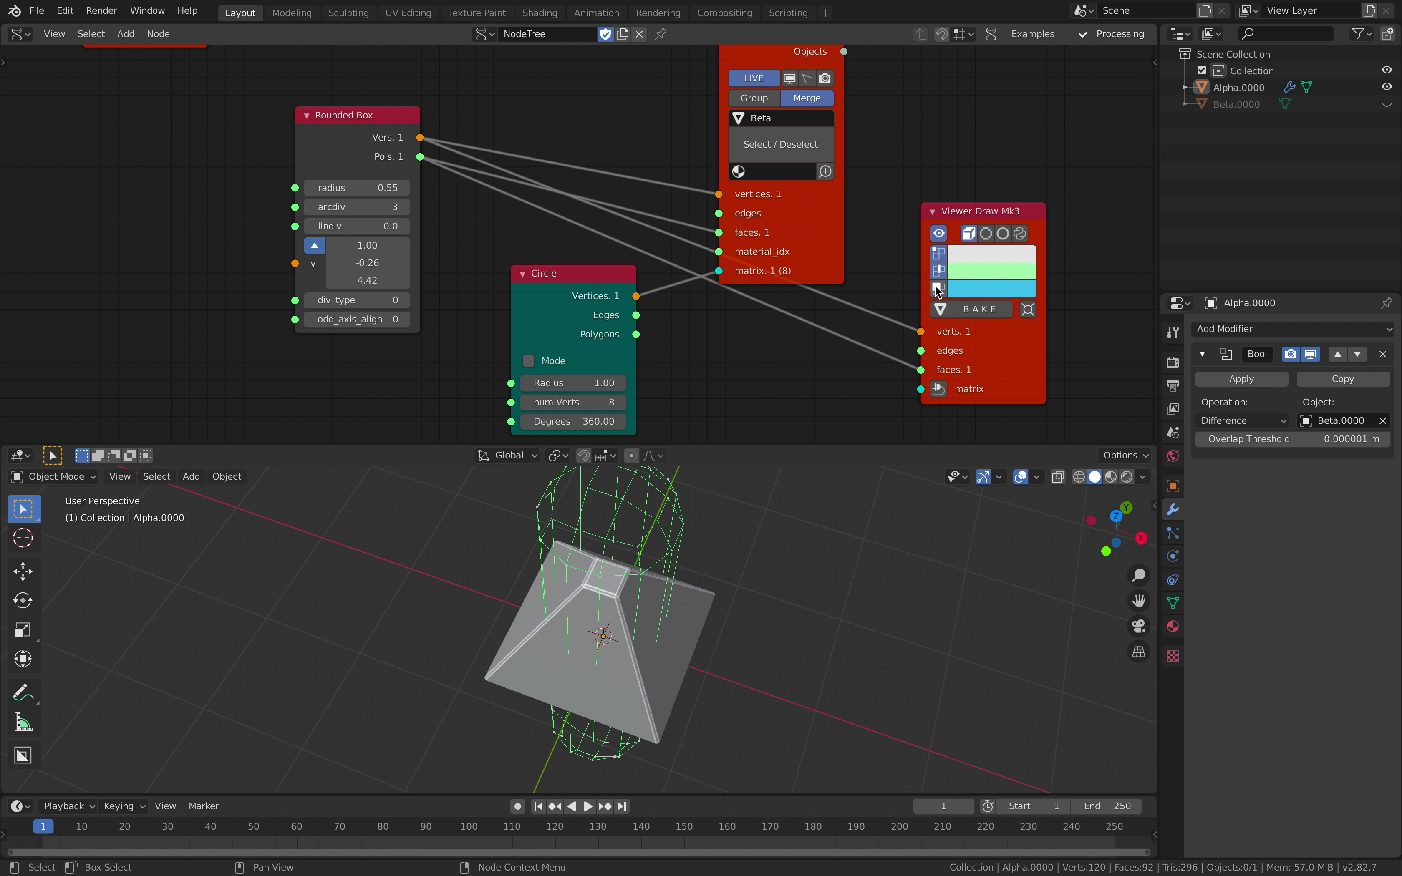
Save the file and connect the Circle Vertices output to the Viewer Draw Mk3 matrix input, tidying the viewer nodes' positions
middle_drag(800, 536, 659, 553)
scroll(683, 319, down, 2)
key(ctrl+s)
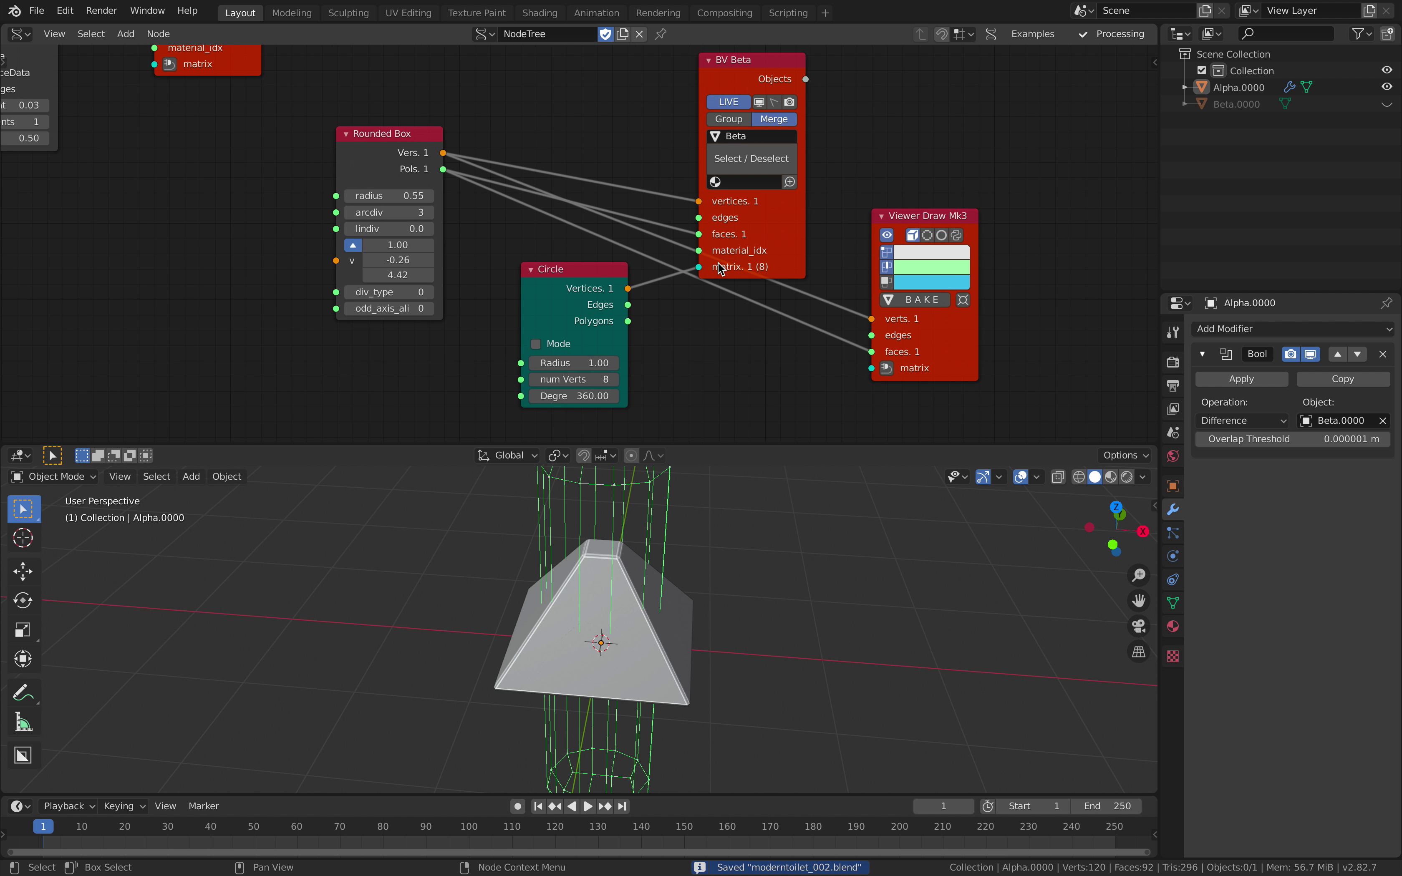
drag(726, 109, 740, 57)
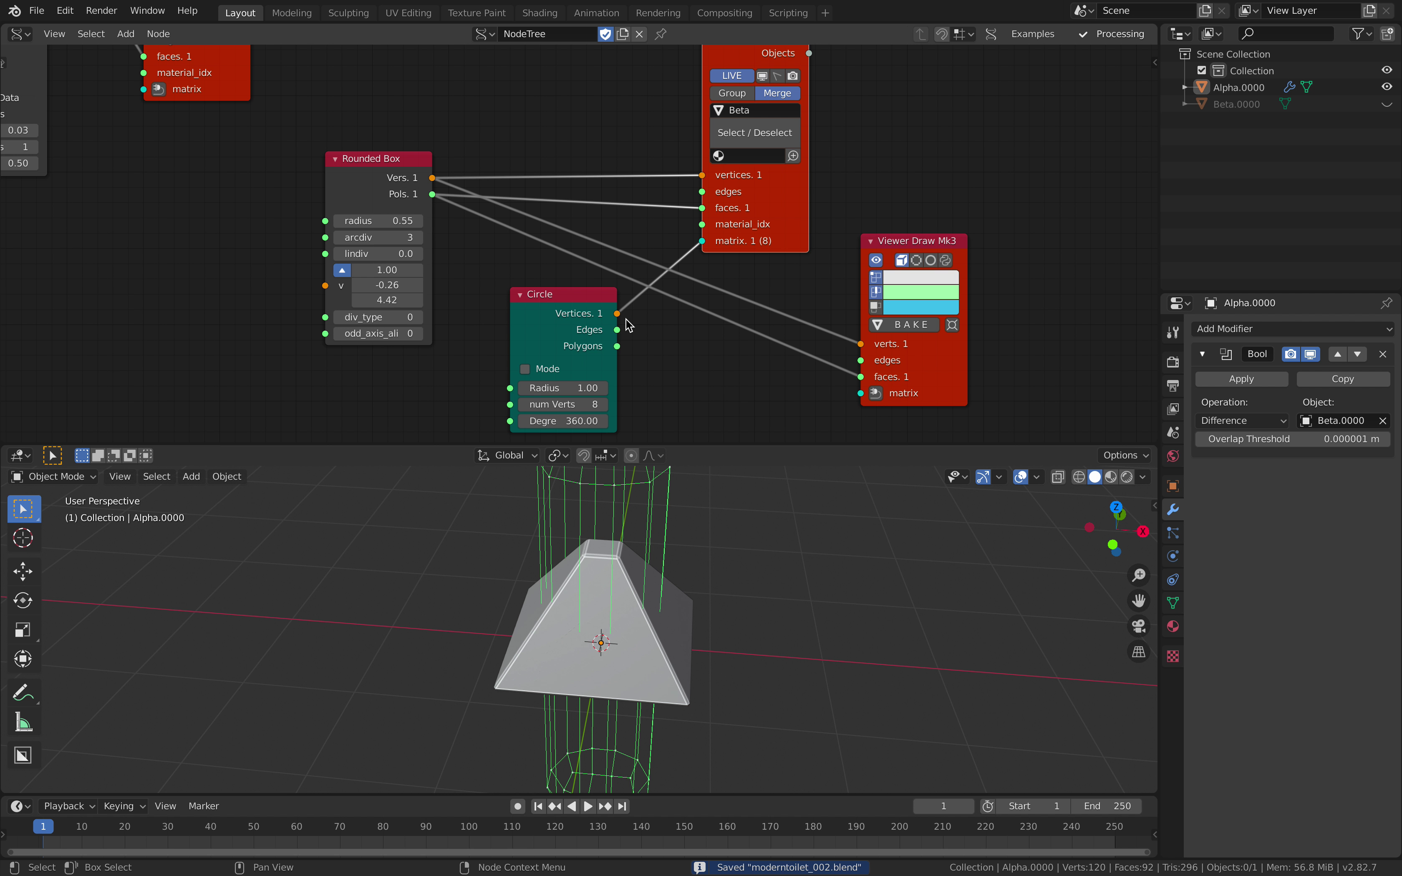
drag(617, 314, 713, 329)
drag(869, 400, 863, 394)
drag(892, 400, 905, 377)
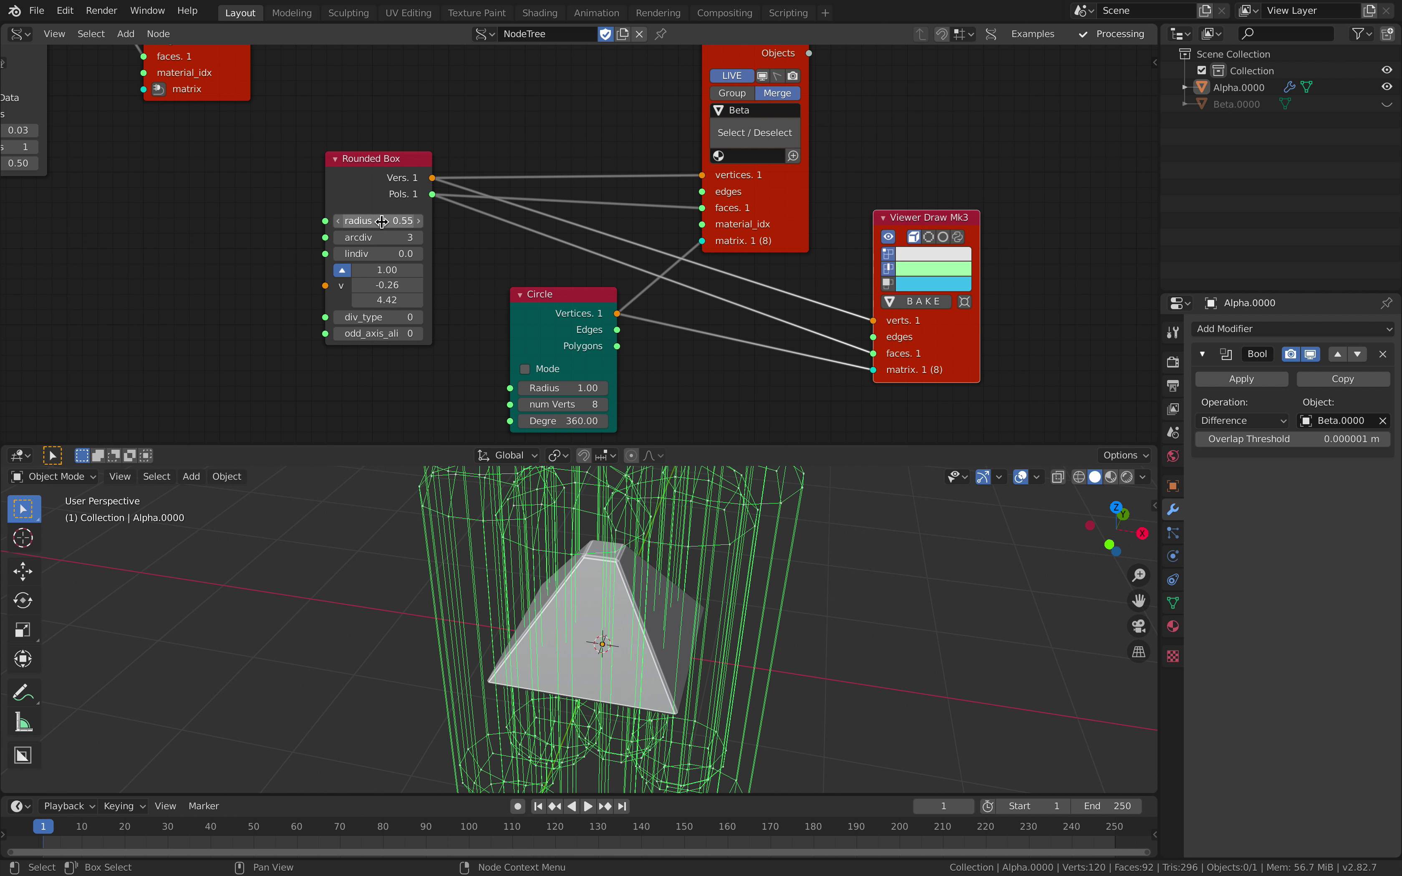
Set the Rounded Box radius to 0.25 and the Circle num Verts to 6
drag(382, 221, 348, 220)
click(524, 404)
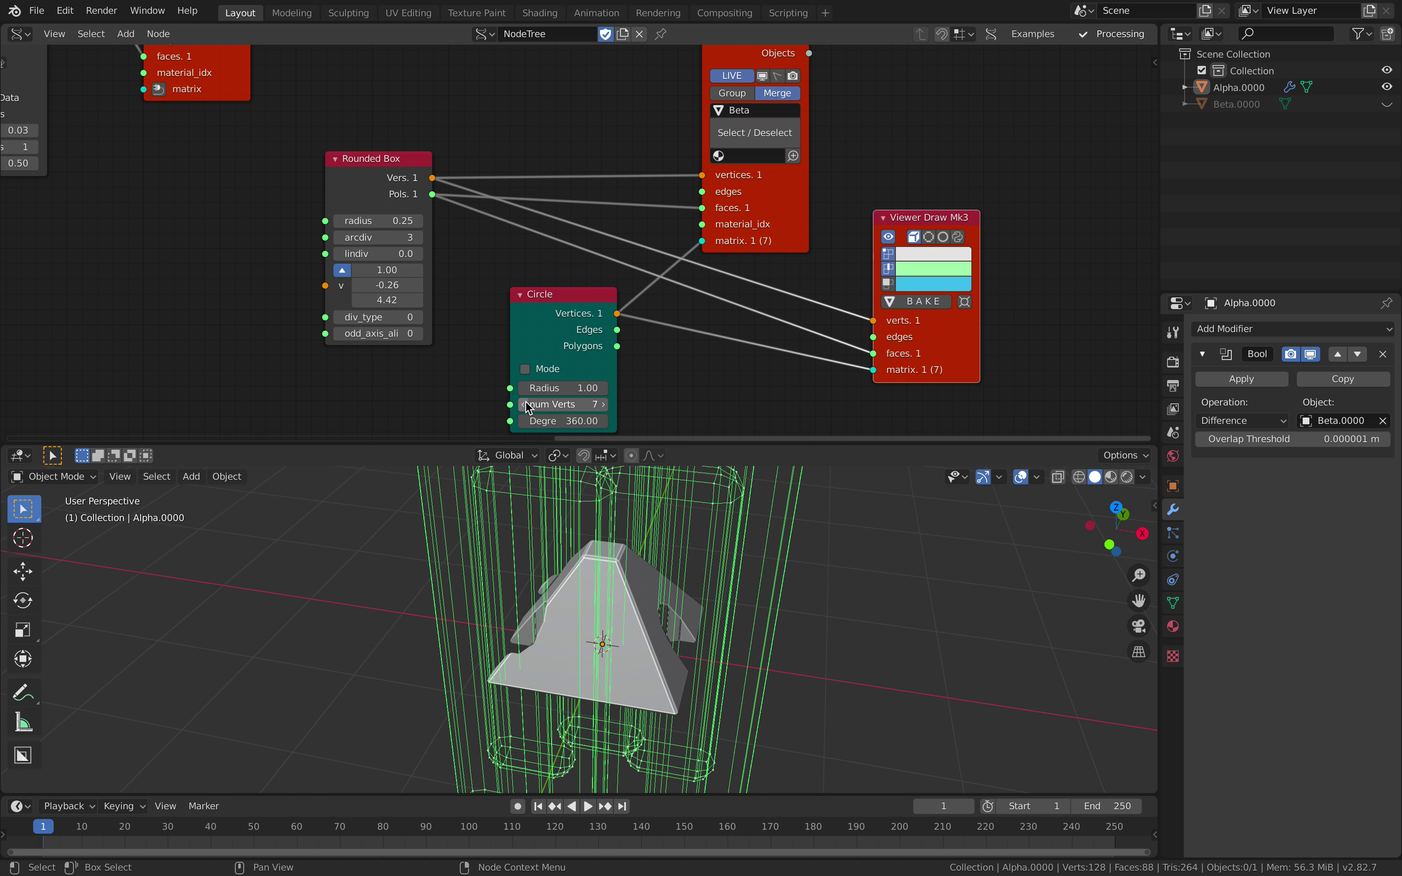
click(525, 404)
Set the Rounded Box vector_size to 0.64 in Y and 4.60 in Z
scroll(601, 589, down, 2)
middle_drag(601, 588, 628, 616)
mouse_move(387, 285)
mouse_down()
mouse_move(439, 284)
mouse_move(397, 300)
mouse_up()
mouse_move(643, 661)
middle_down()
mouse_move(620, 754)
mouse_move(636, 688)
middle_up()
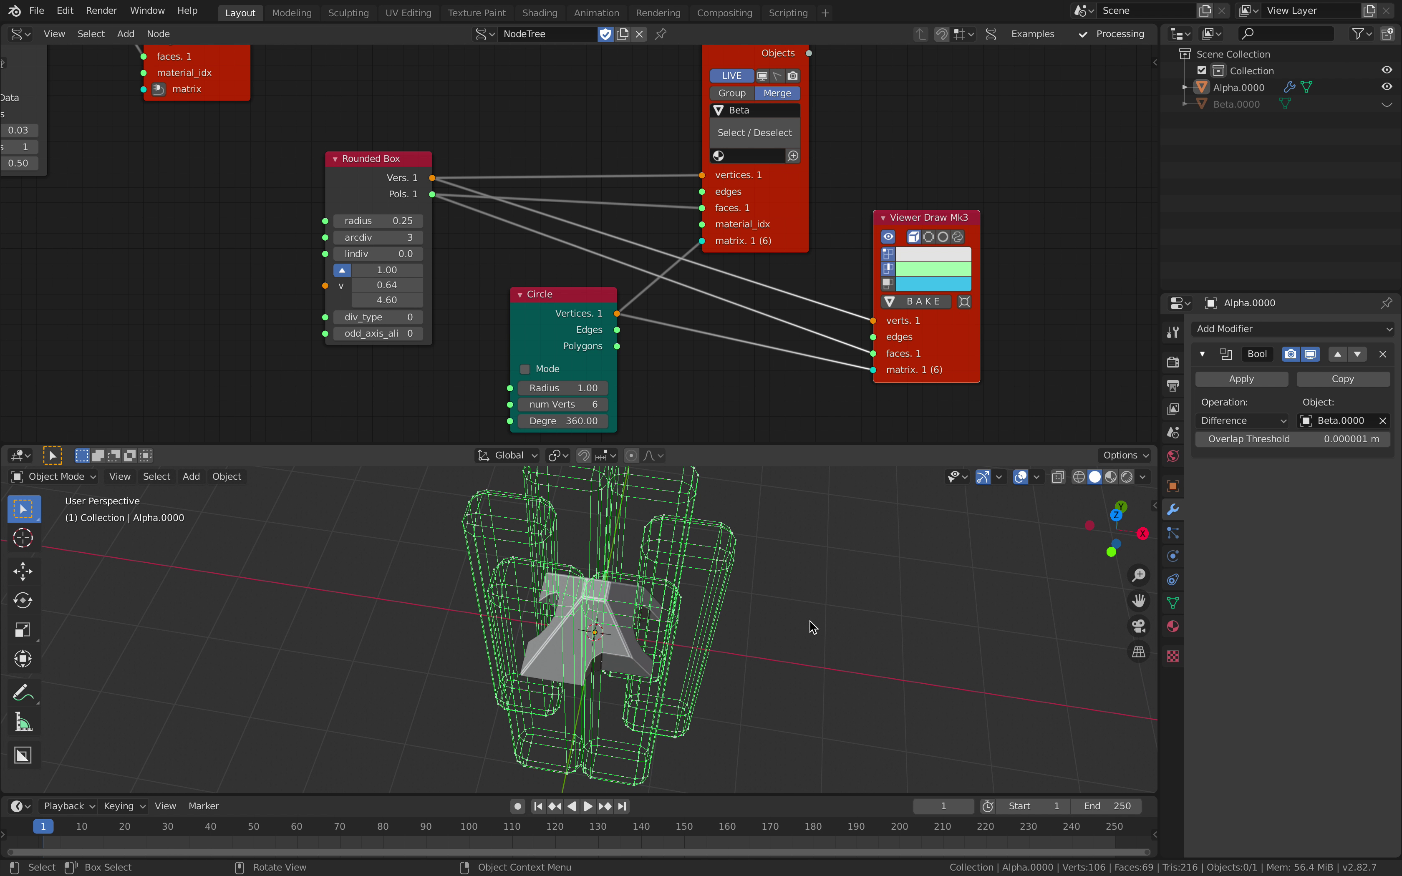
Set the Rounded Box radius to 0.53 and its vector_size to 0.96, 0.60 and 4.56, and save the file
click(1116, 516)
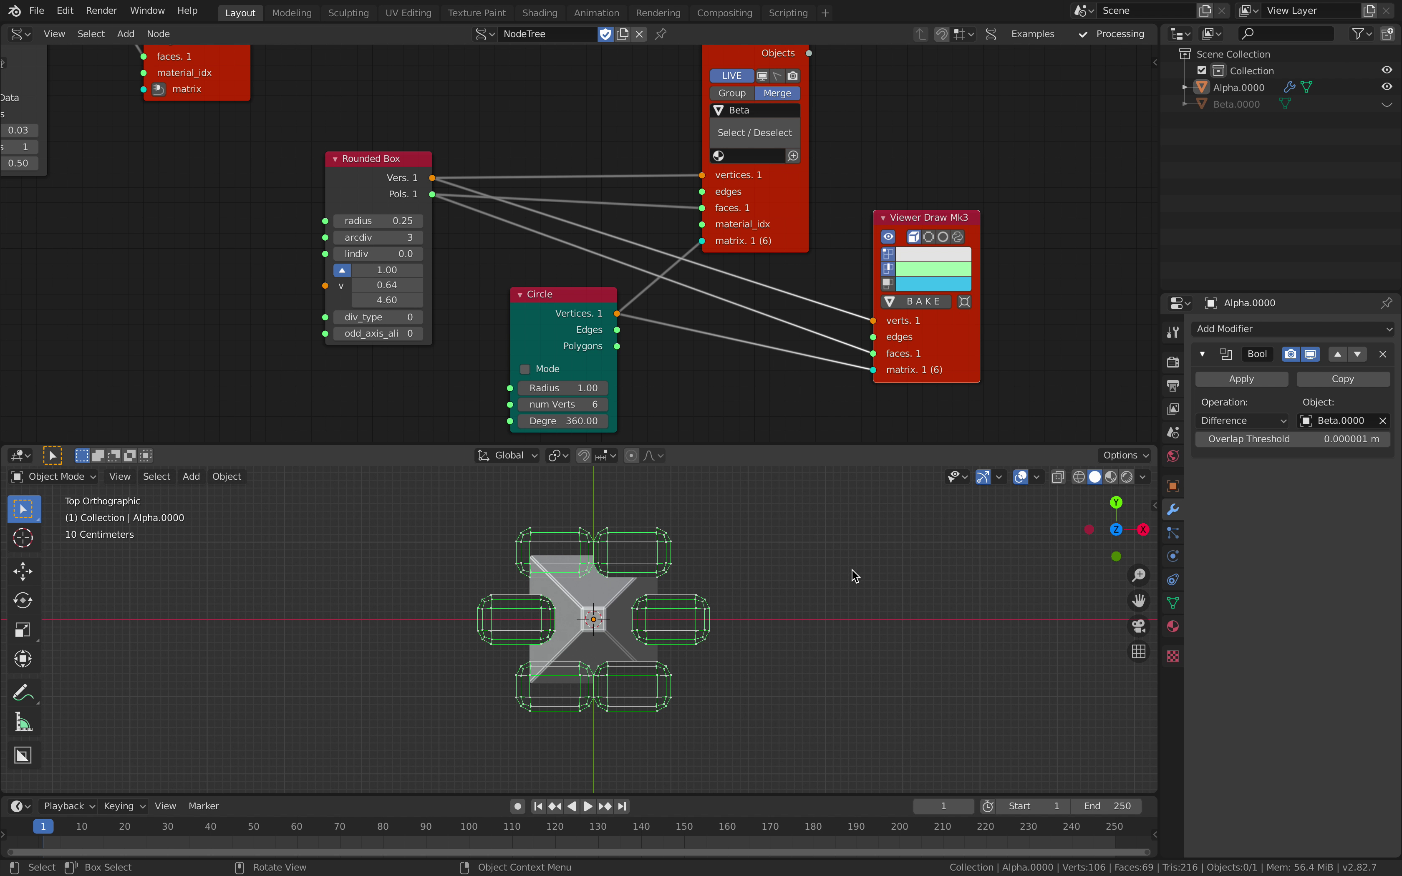
scroll(675, 571, up, 1)
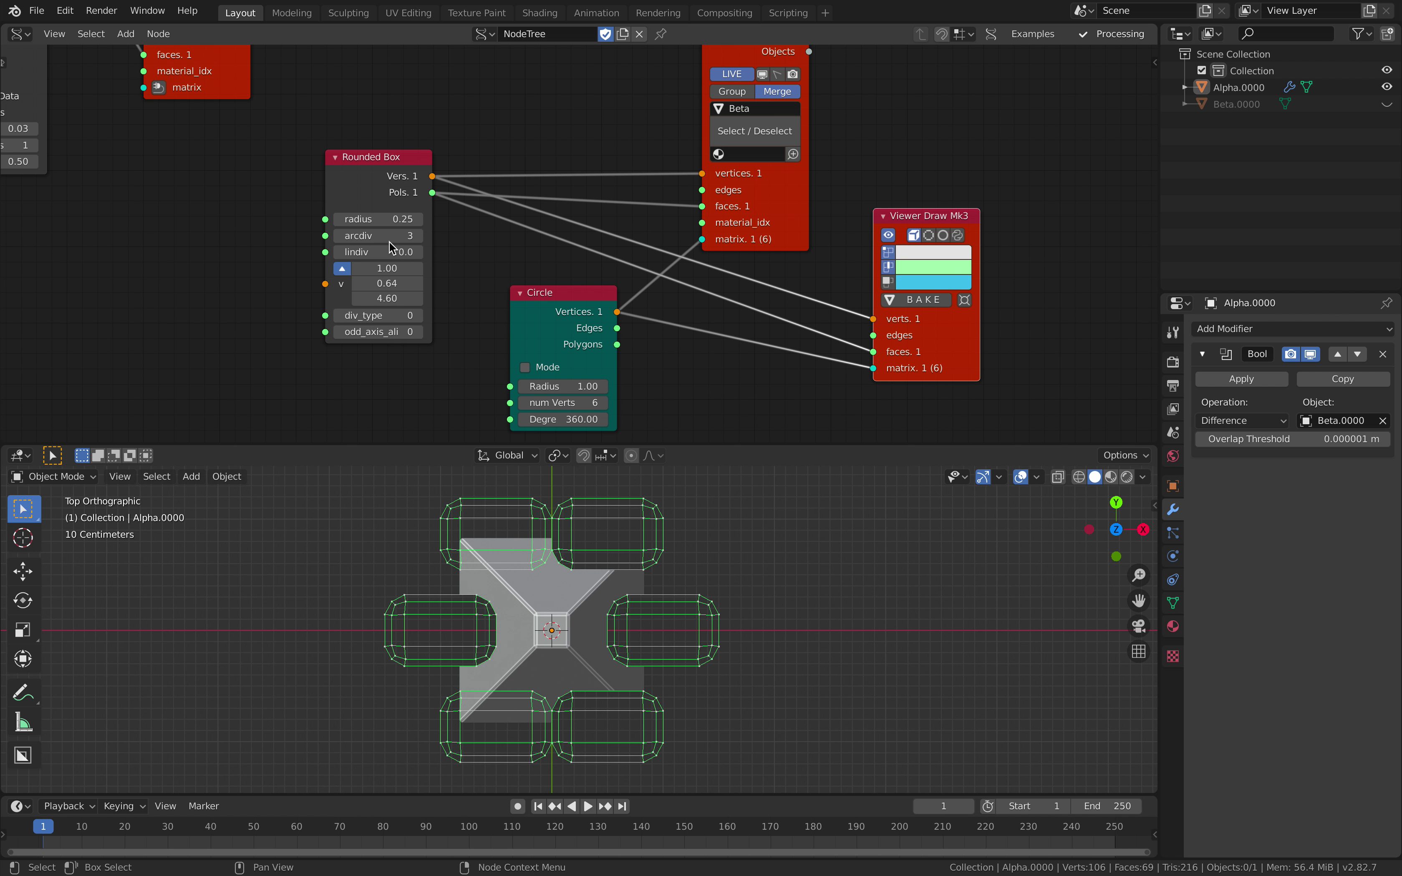
drag(393, 223, 475, 223)
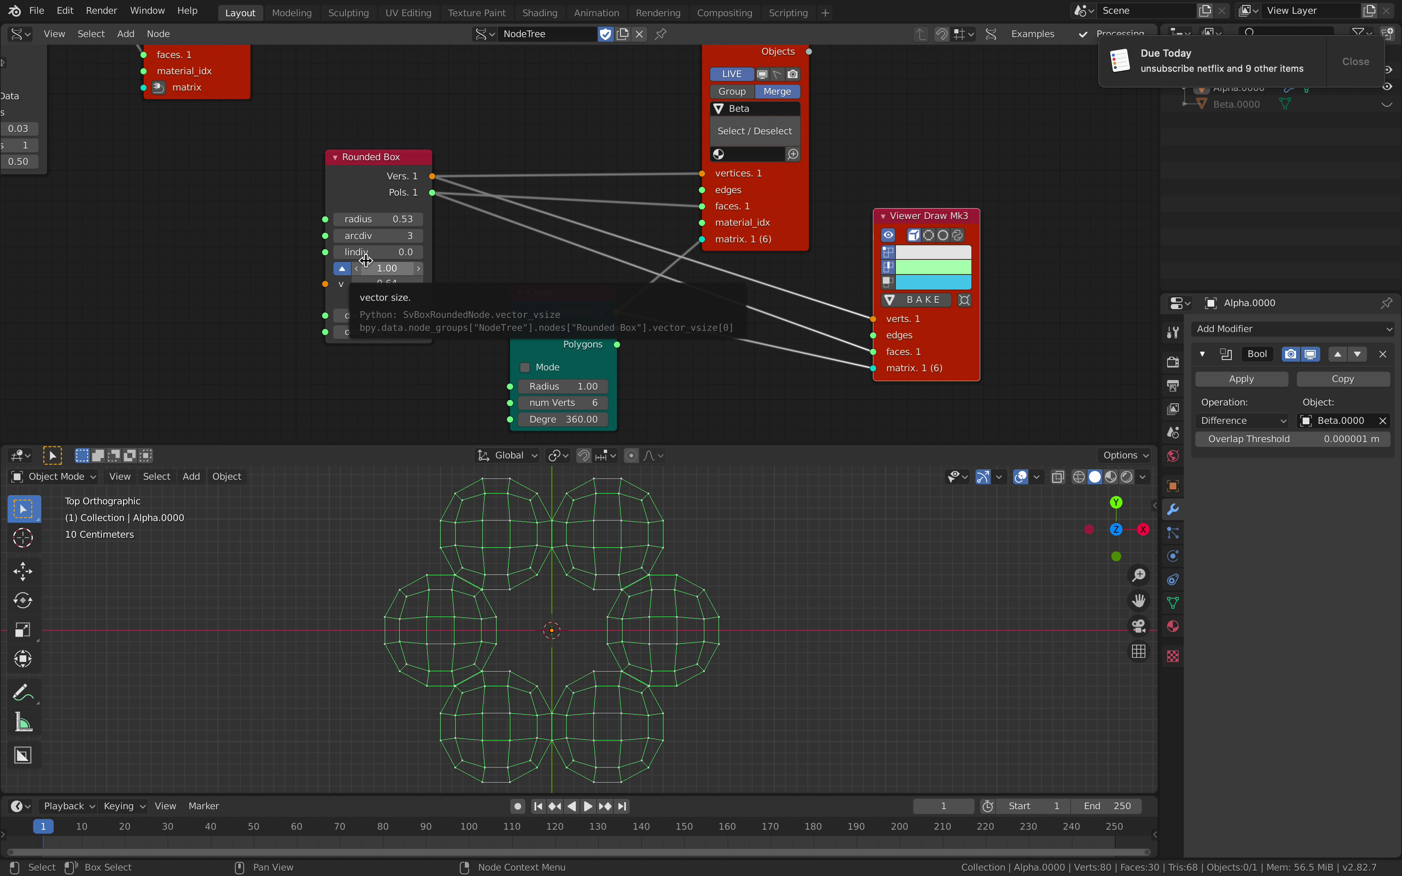
shift+drag(386, 269, 377, 298)
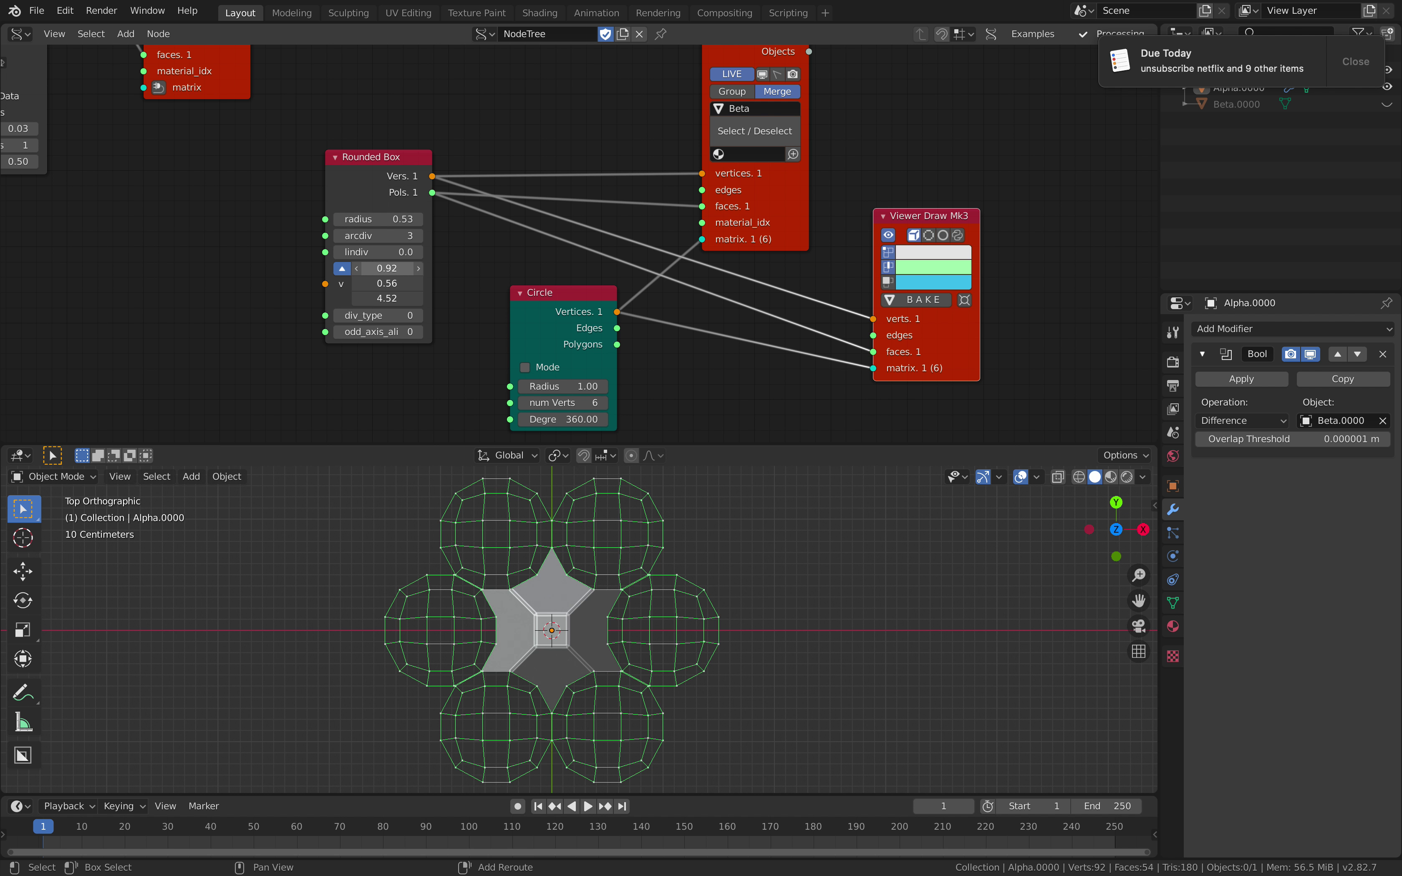
middle_drag(539, 667, 534, 517)
key(ctrl+s)
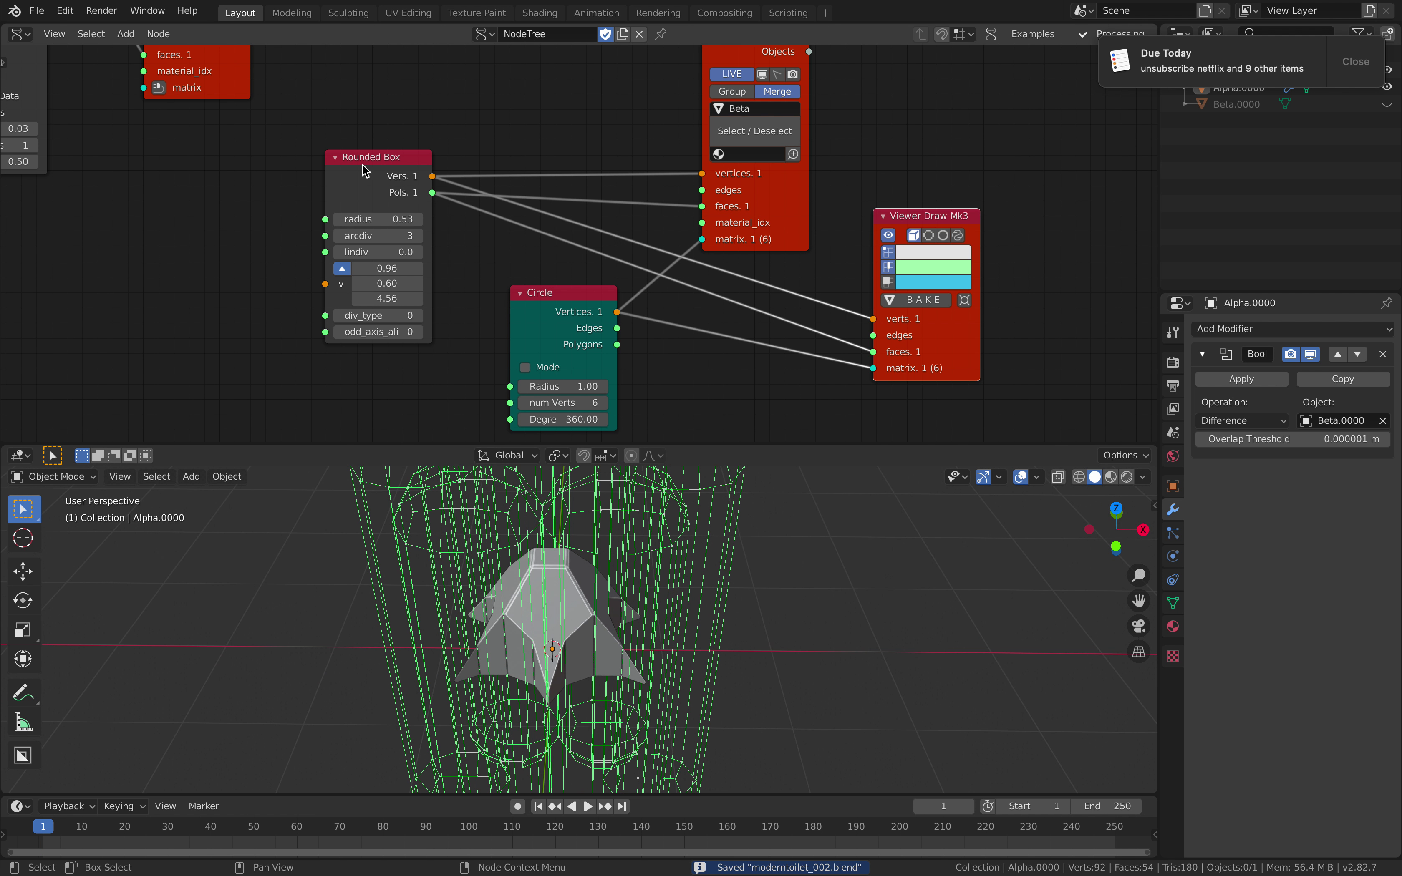
Spread the Rounded Box, Circle, BV Beta and Viewer Draw Mk3 nodes apart to make room between them
drag(364, 167, 297, 202)
drag(511, 299, 478, 344)
drag(737, 228, 778, 197)
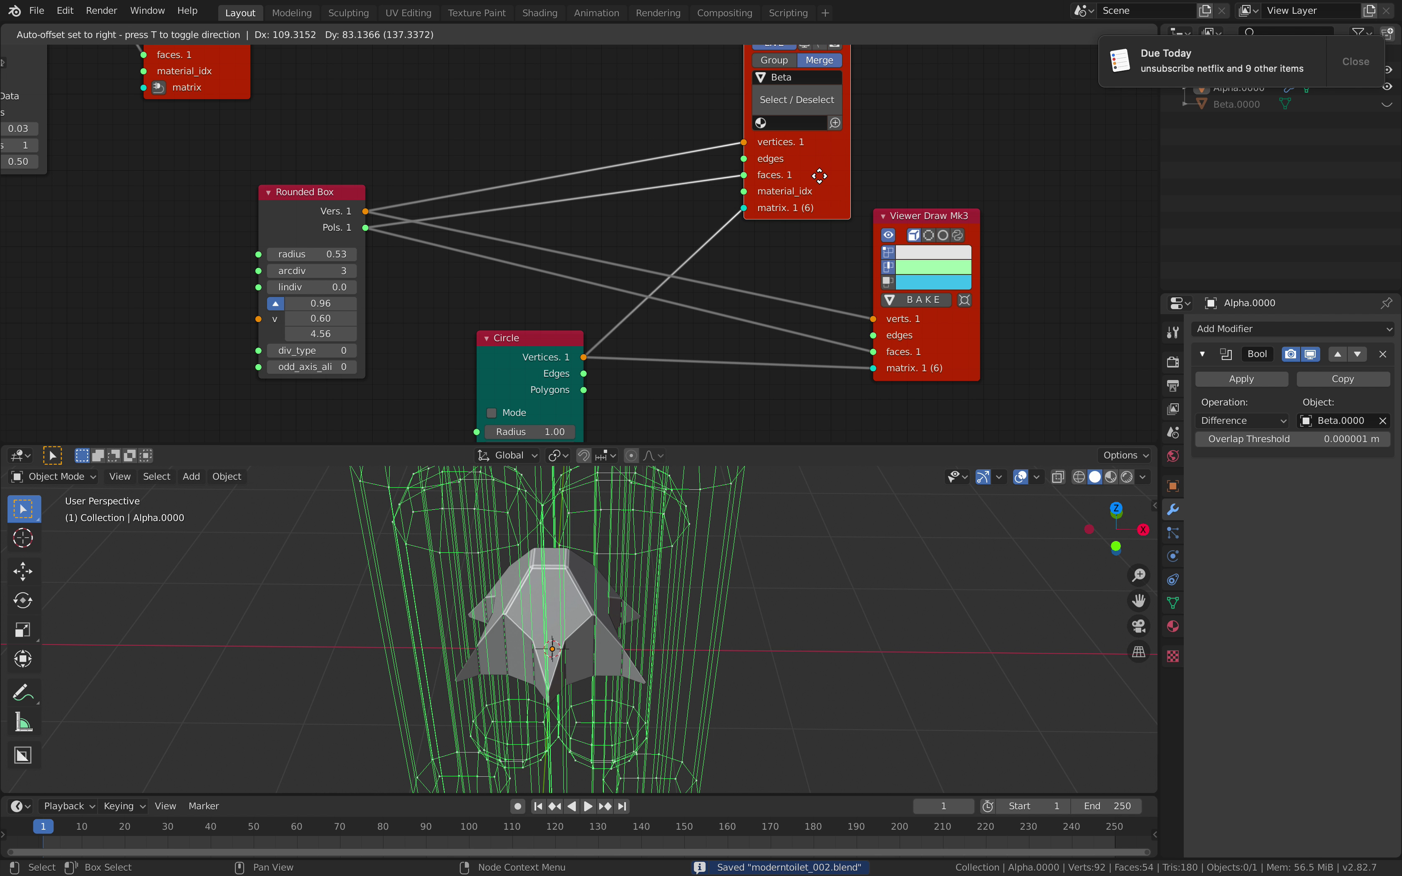
drag(925, 223, 958, 228)
Insert a Transform Mesh node in Scale mode between the Rounded Box vertices and the BV Beta node
key(shift+a)
click(552, 138)
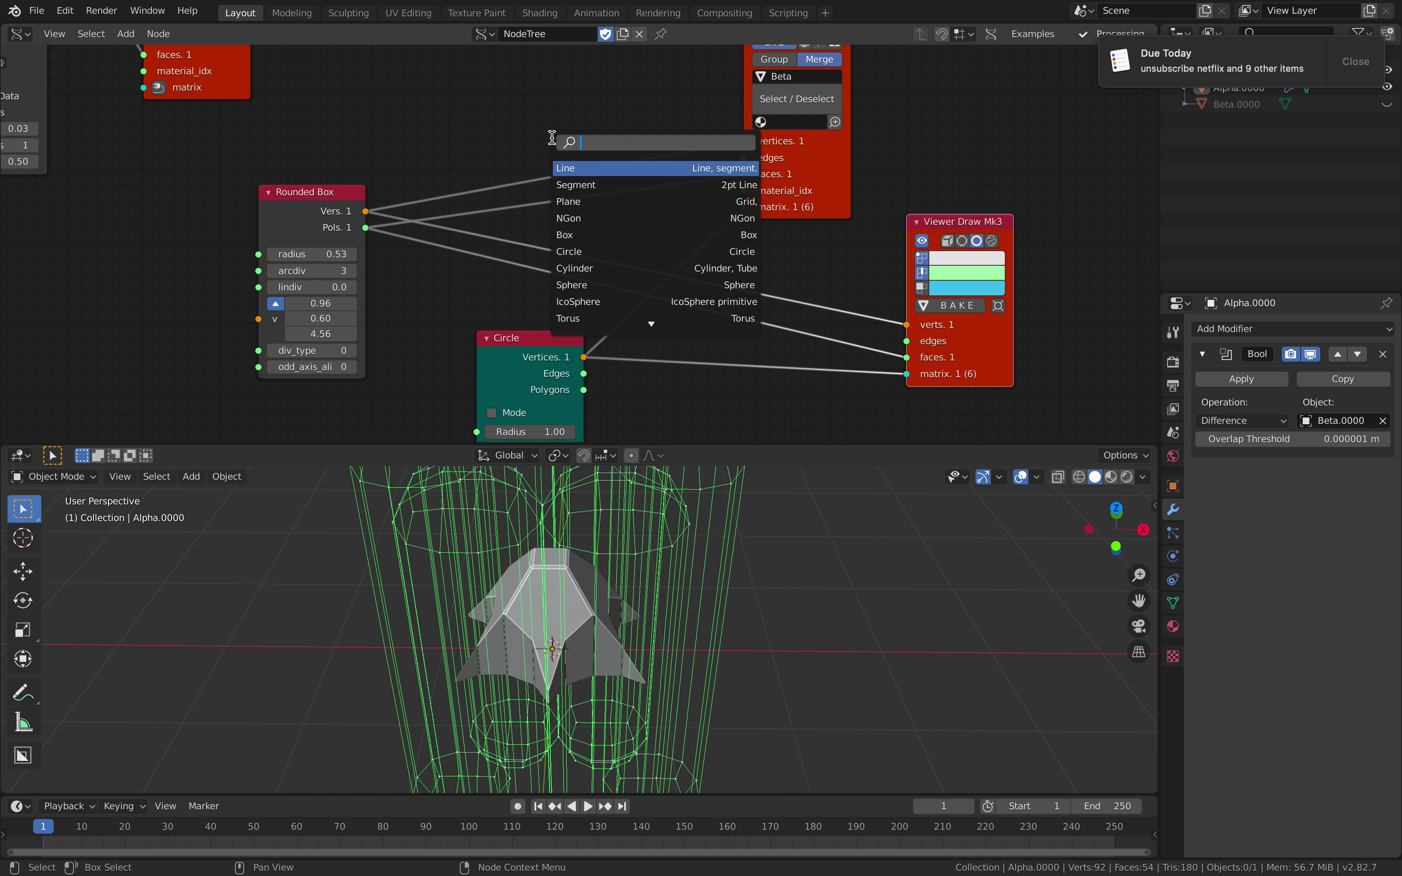
text(tran)
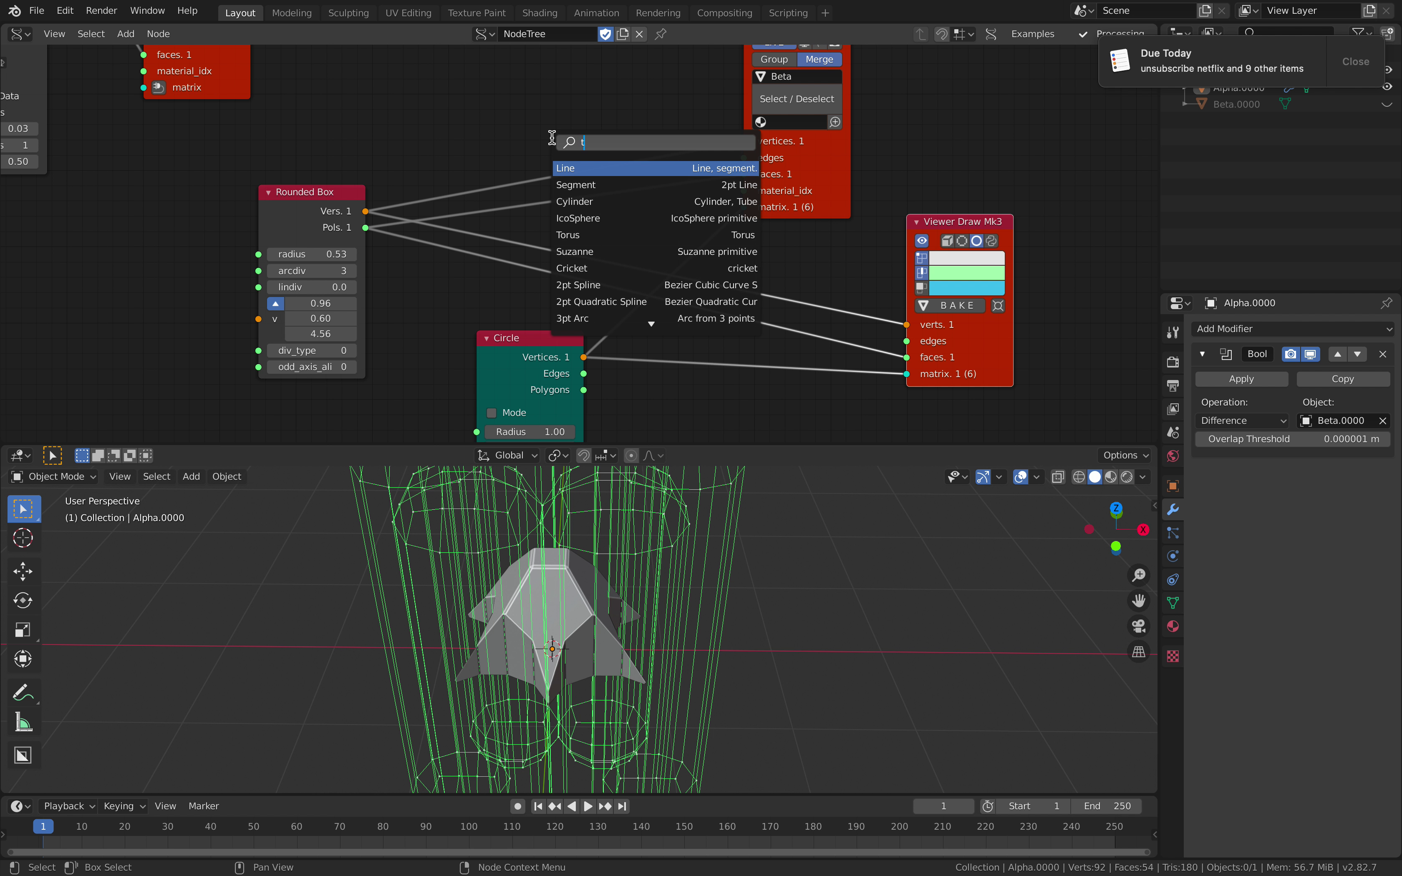
key(Down)
key(Down)
key(Return)
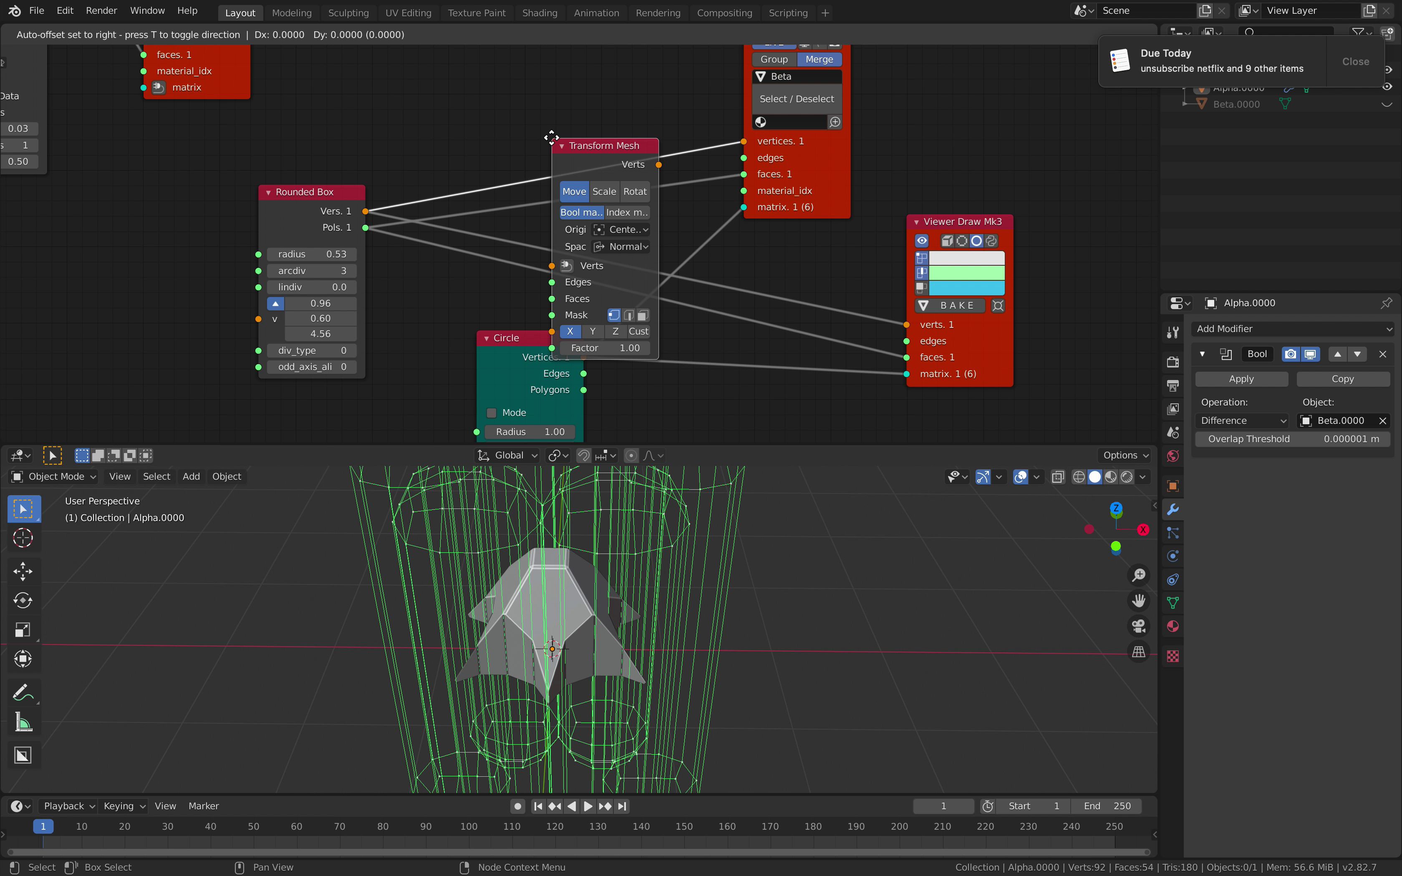
click(537, 98)
drag(534, 91, 519, 400)
scroll(481, 330, up, 2)
middle_drag(515, 235, 516, 293)
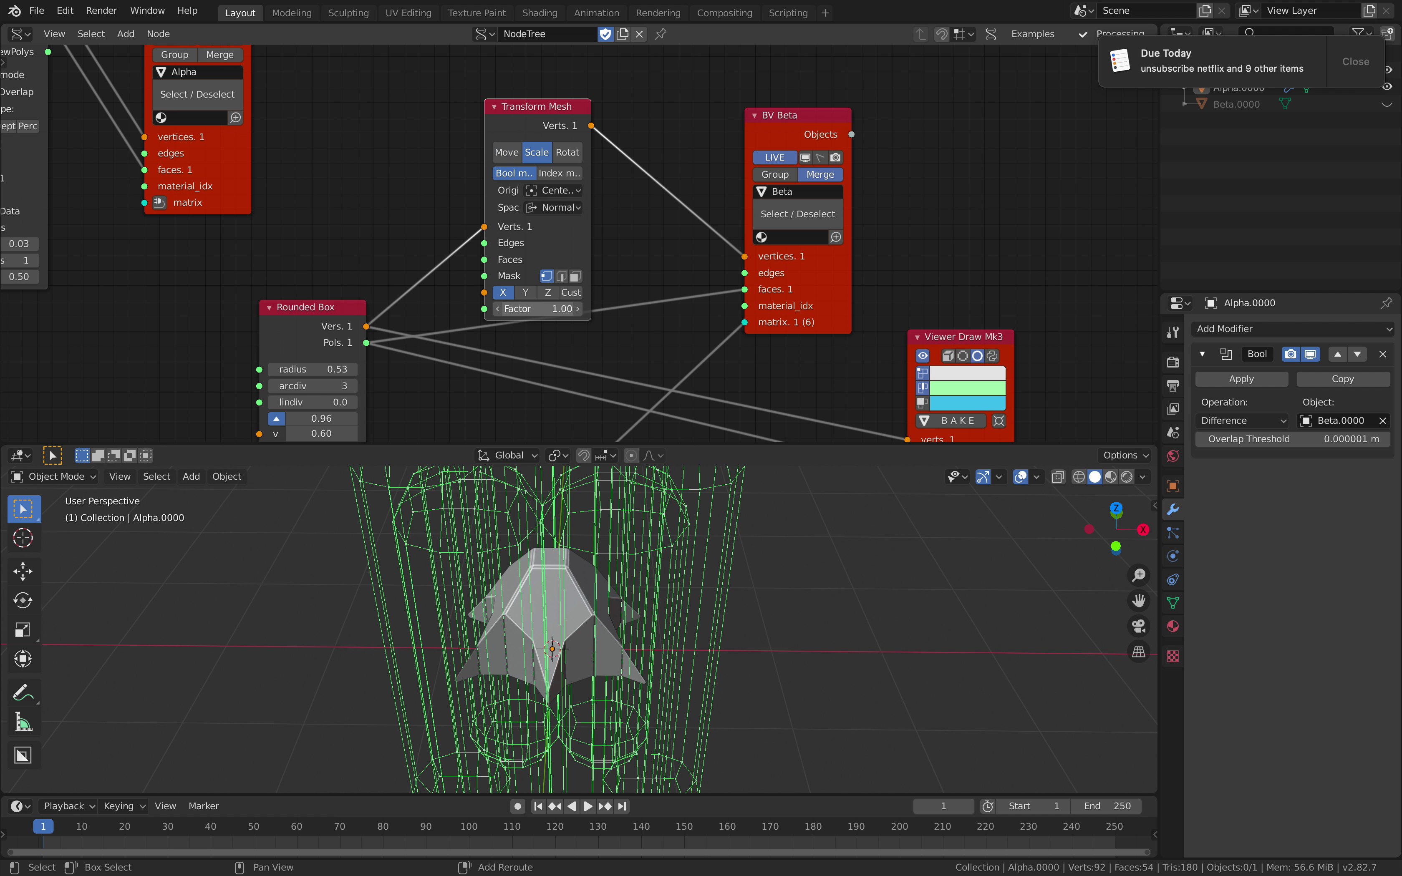
Try scaling the rounded boxes with Transform Mesh, using Factor 0.54 on X, 0.42 on Z, and a reduced Factor on Y
drag(538, 309, 513, 308)
middle_drag(623, 609, 630, 659)
drag(553, 255, 571, 229)
drag(559, 284, 548, 283)
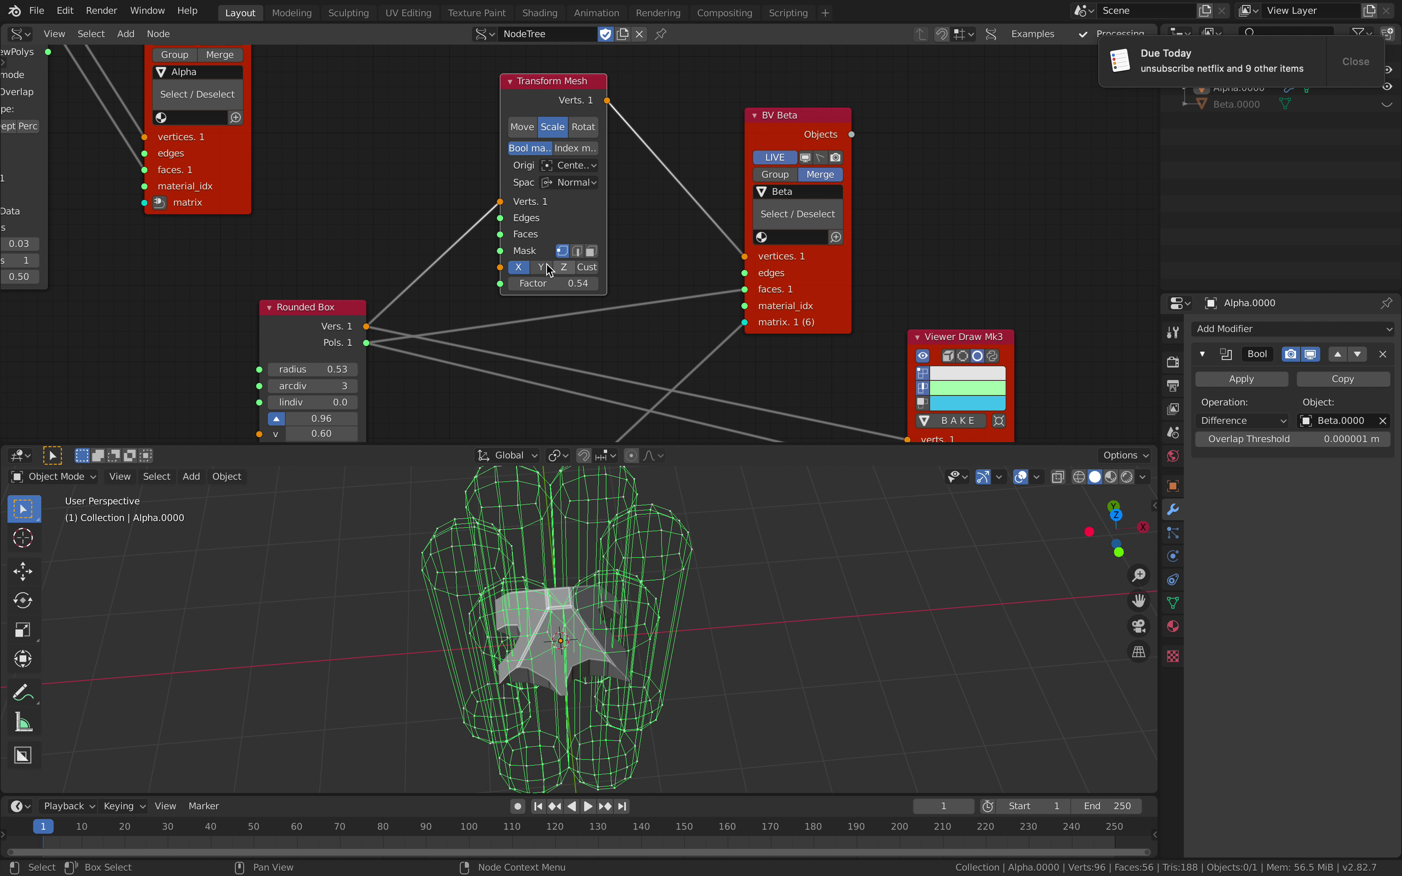
click(564, 267)
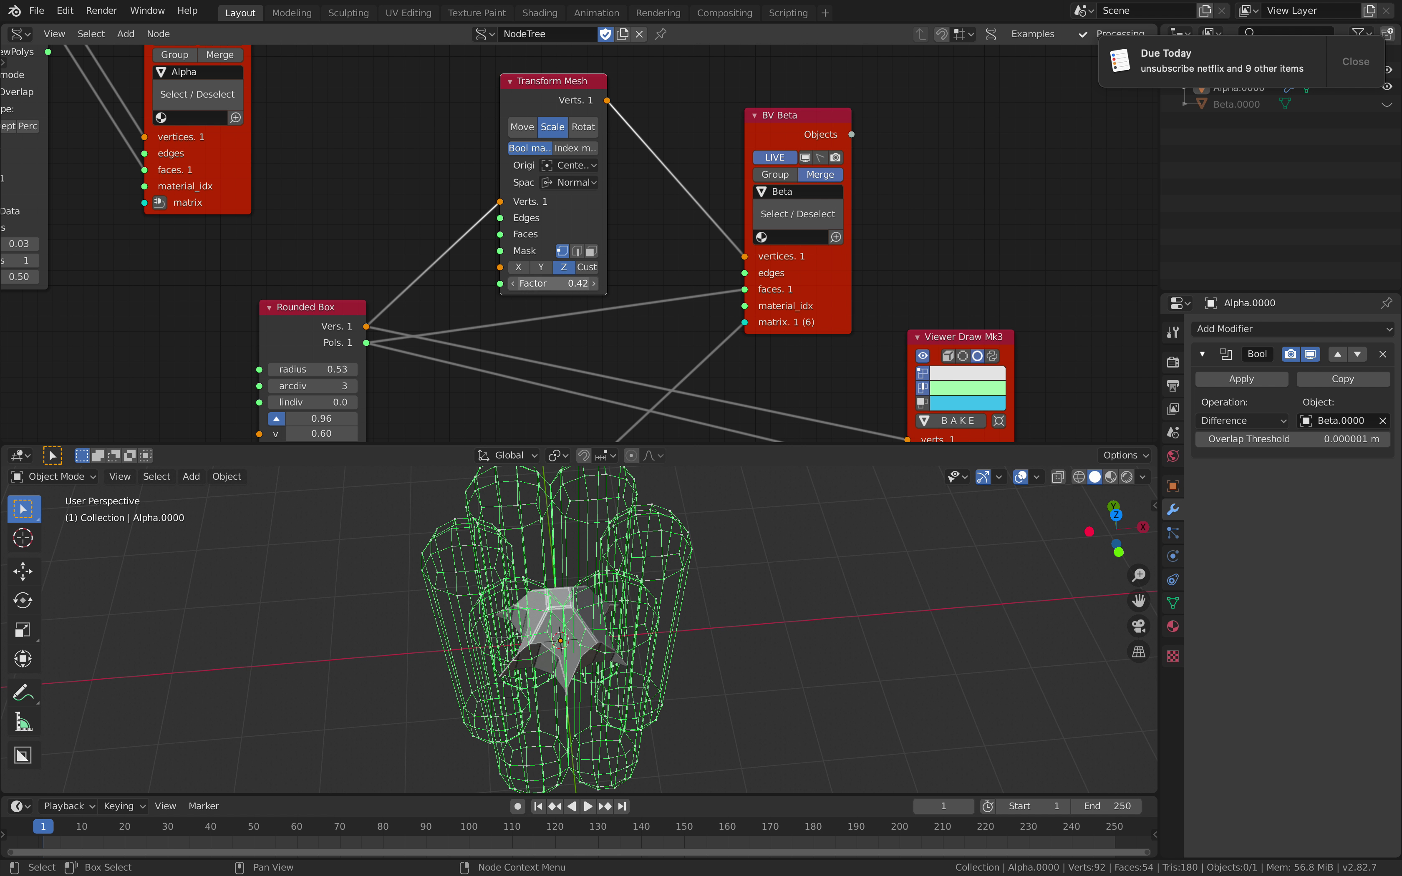
click(545, 268)
drag(555, 279, 513, 279)
Delete the Transform Mesh node and reconnect the Rounded Box Vers output to the BV Beta vertices input
key(x)
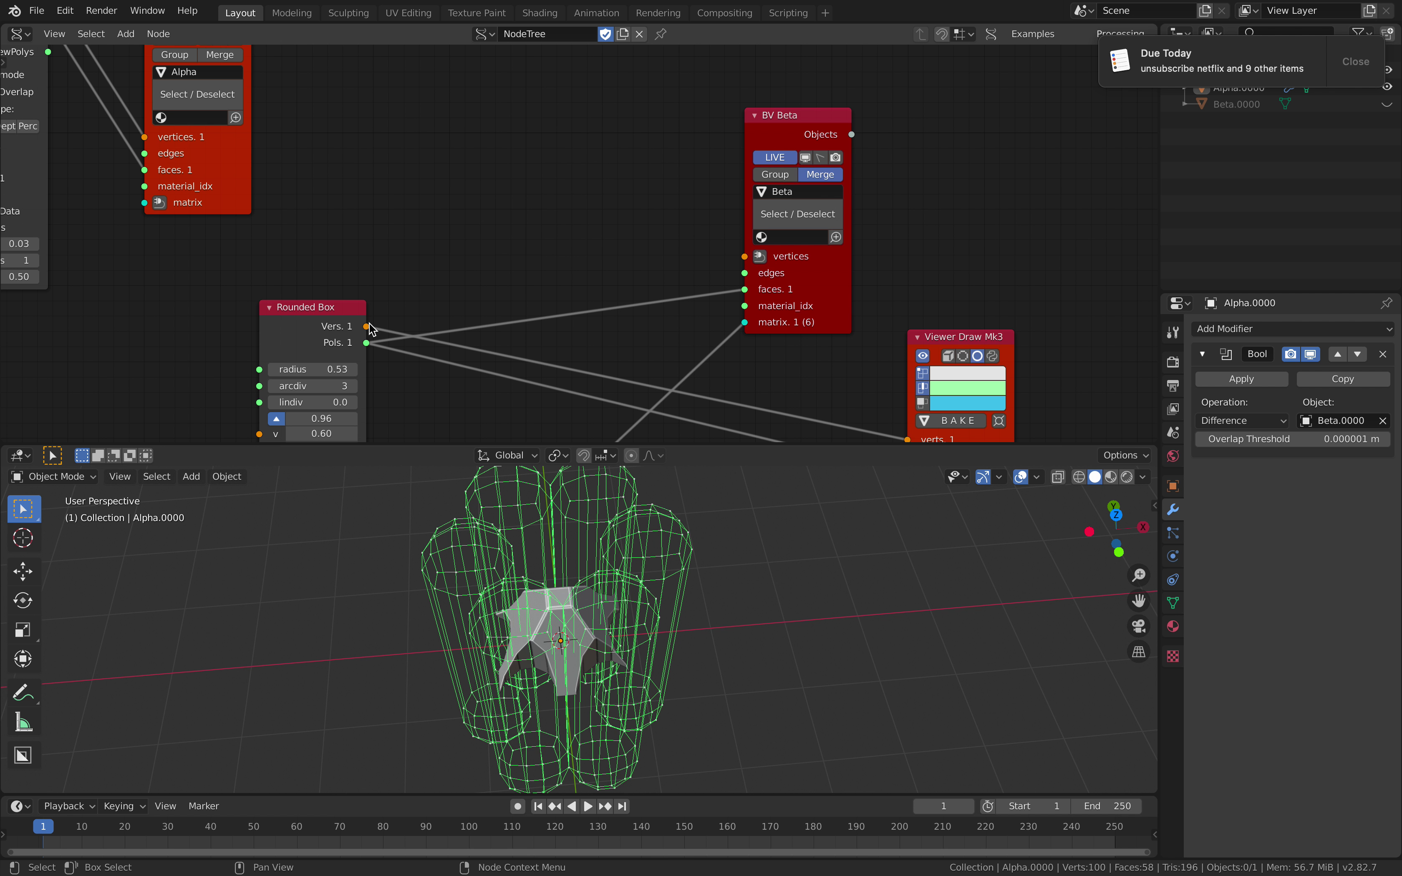
drag(731, 260, 744, 256)
Reposition the Rounded Box node and set its vector_size to 0.59, 0.23 and 4.19 and its radius to 0.36
middle_drag(466, 280, 520, 207)
drag(382, 236, 414, 190)
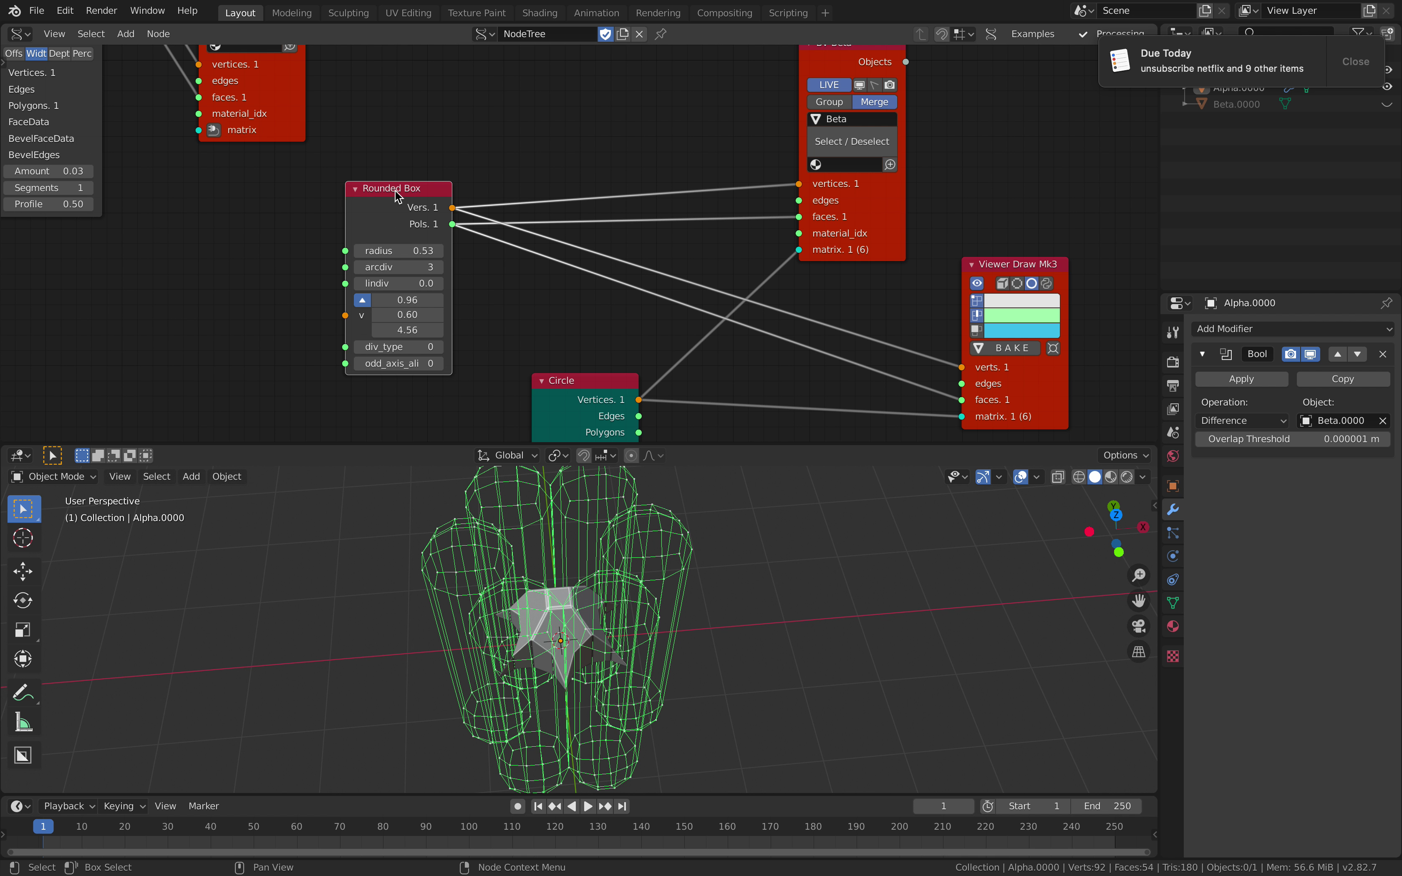
shift+drag(407, 300, 371, 330)
drag(406, 251, 376, 251)
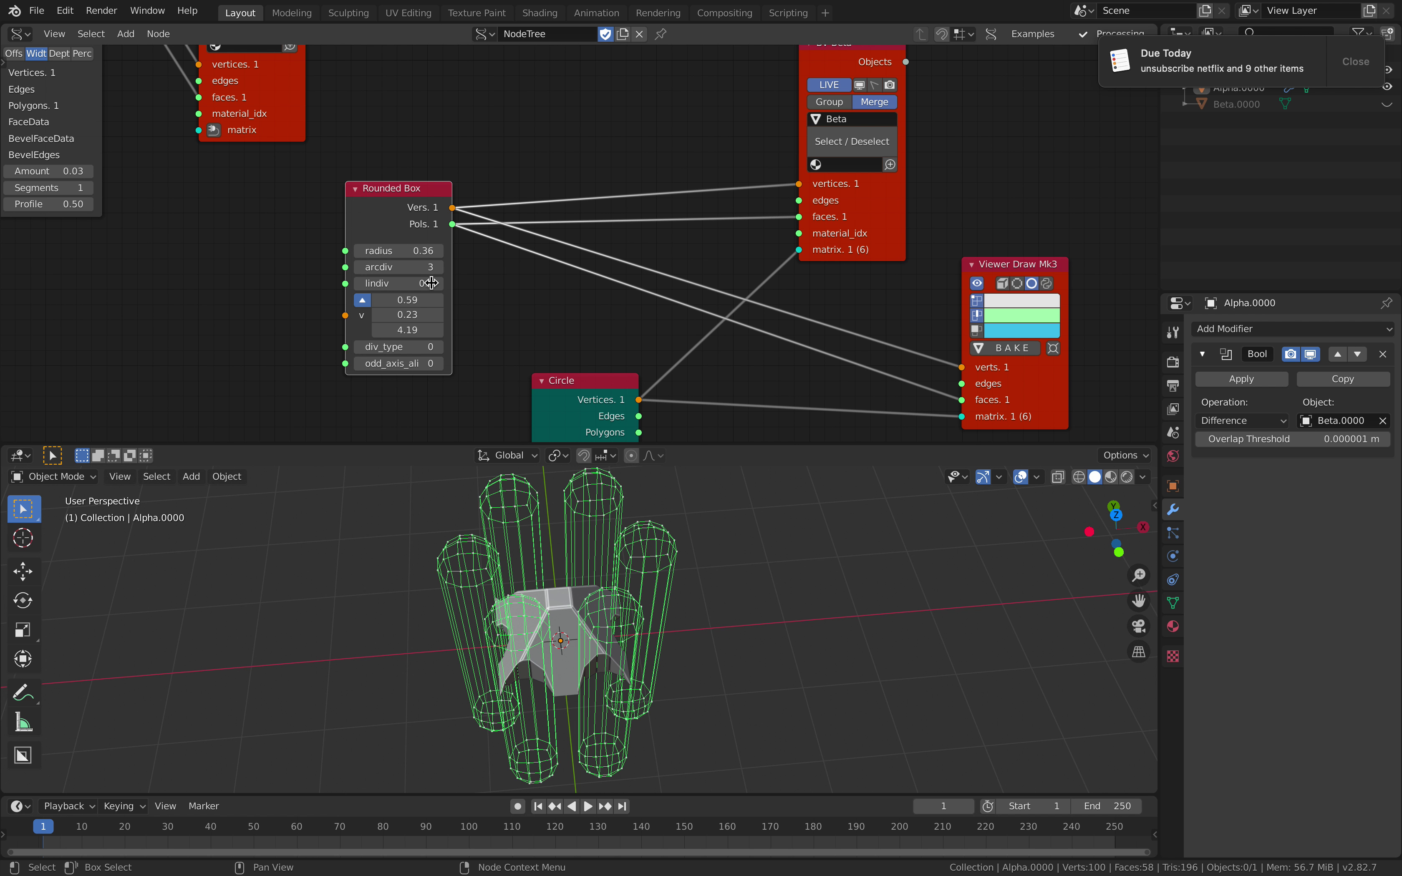
Set the Circle num Verts to 8 and save the file
middle_drag(652, 557, 721, 568)
middle_drag(676, 309, 679, 148)
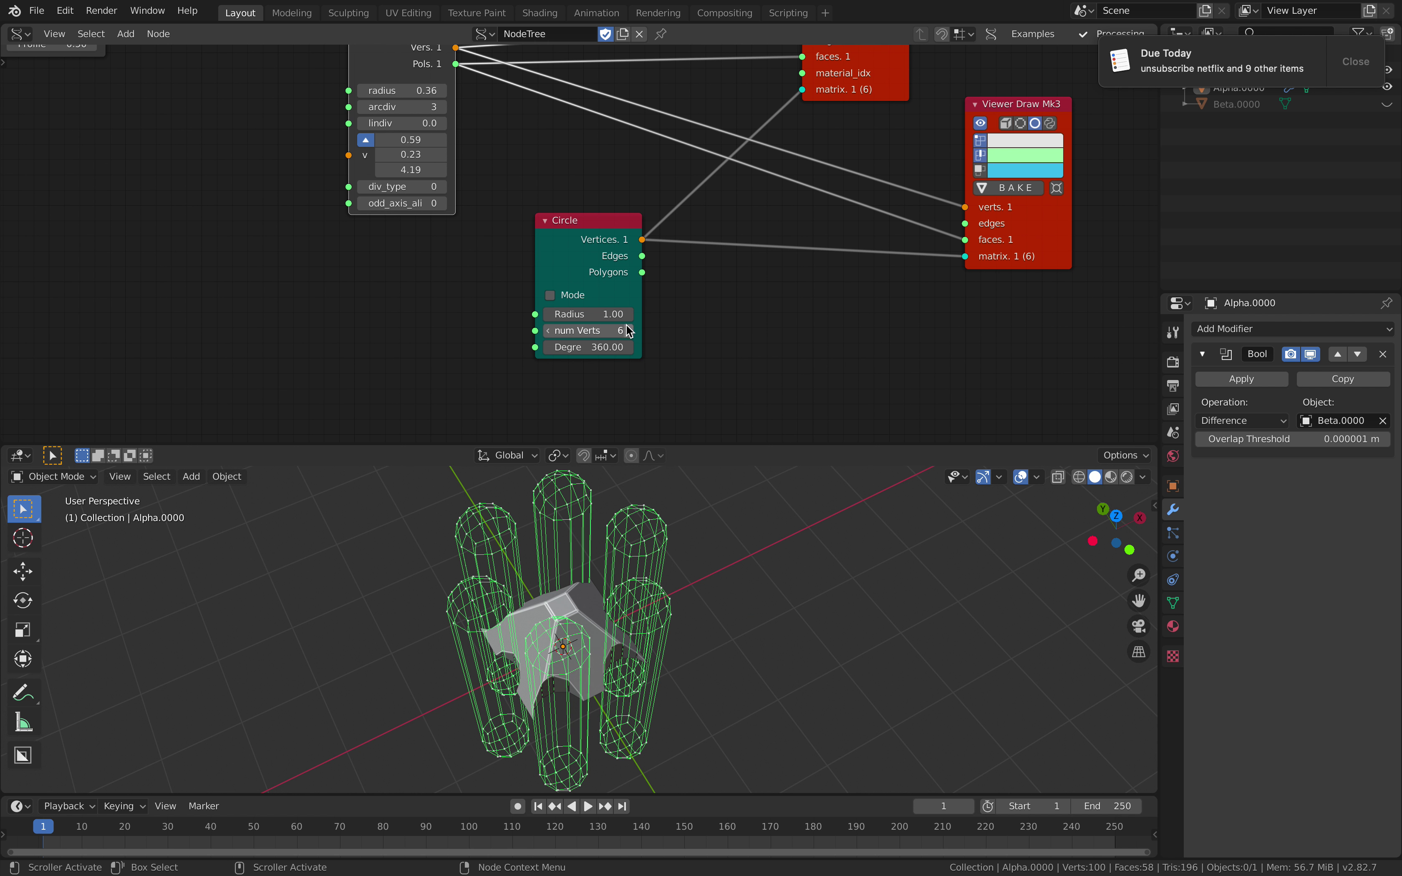
click(629, 330)
click(629, 331)
mouse_move(666, 580)
middle_down()
mouse_move(717, 585)
mouse_move(701, 592)
mouse_move(755, 549)
mouse_move(717, 557)
mouse_move(859, 542)
mouse_move(805, 499)
mouse_move(681, 537)
mouse_move(655, 566)
mouse_move(713, 567)
mouse_move(681, 559)
middle_up()
key(ctrl+s)
Adjust the Circle Radius to 0.83, then settle on 0.96
scroll(467, 212, down, 1)
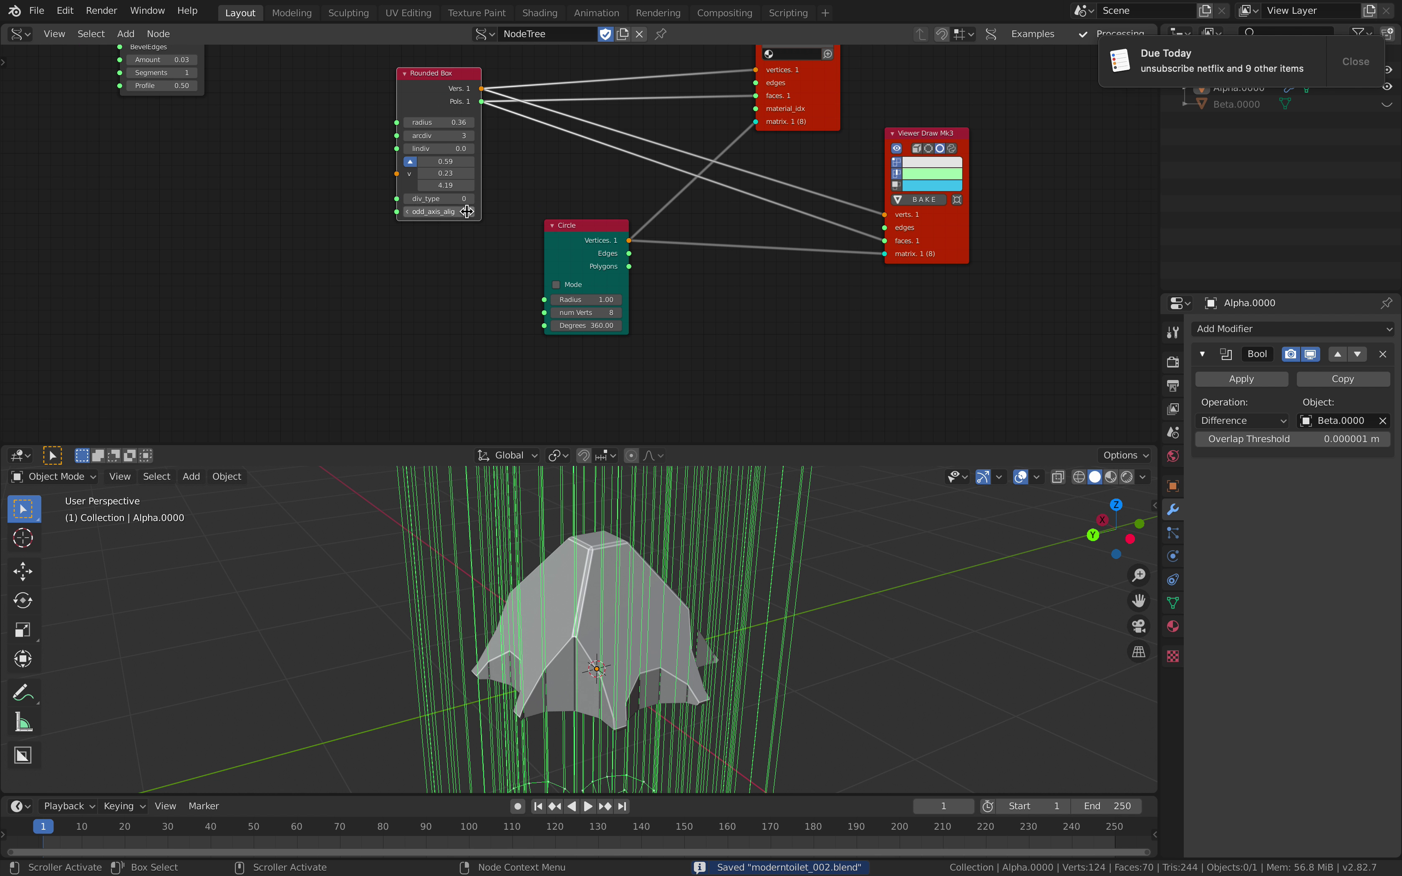
middle_drag(310, 127, 478, 327)
middle_drag(658, 537, 591, 537)
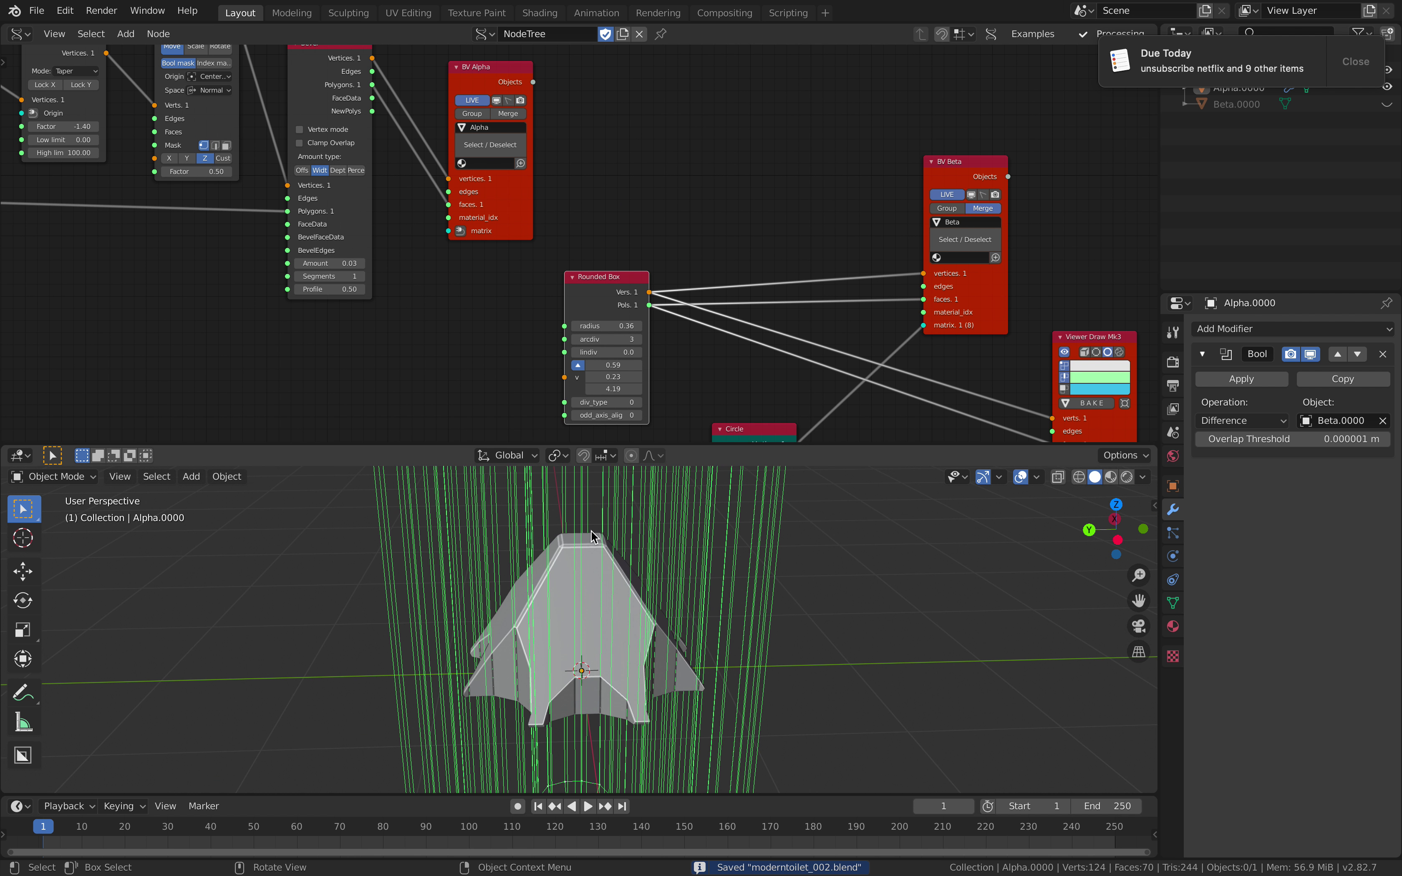
middle_drag(563, 309, 491, 110)
scroll(558, 194, up, 2)
middle_drag(724, 301, 665, 301)
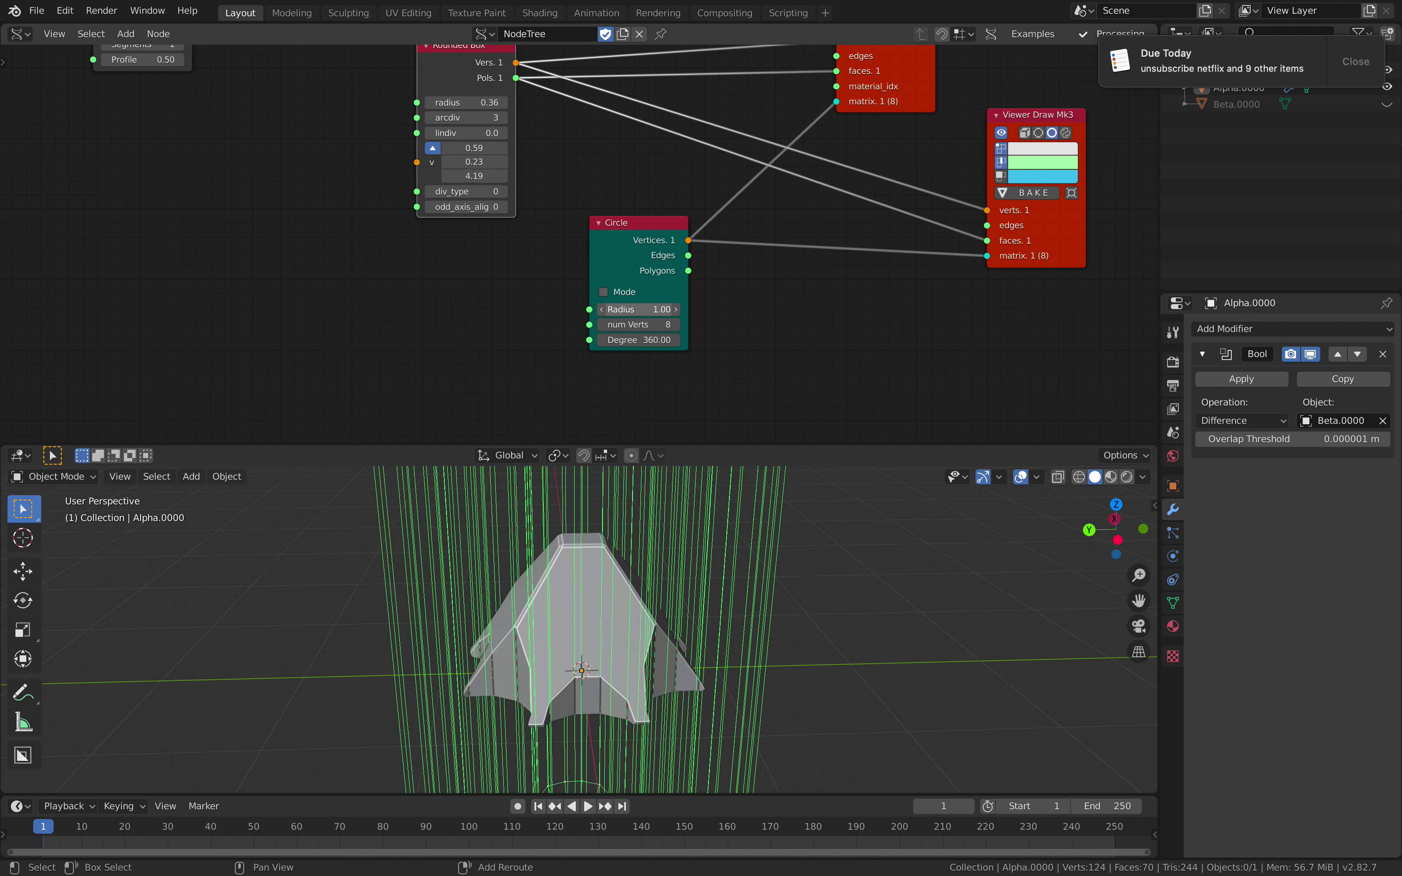
mouse_move(638, 309)
mouse_down()
mouse_move(651, 310)
mouse_move(626, 309)
mouse_up()
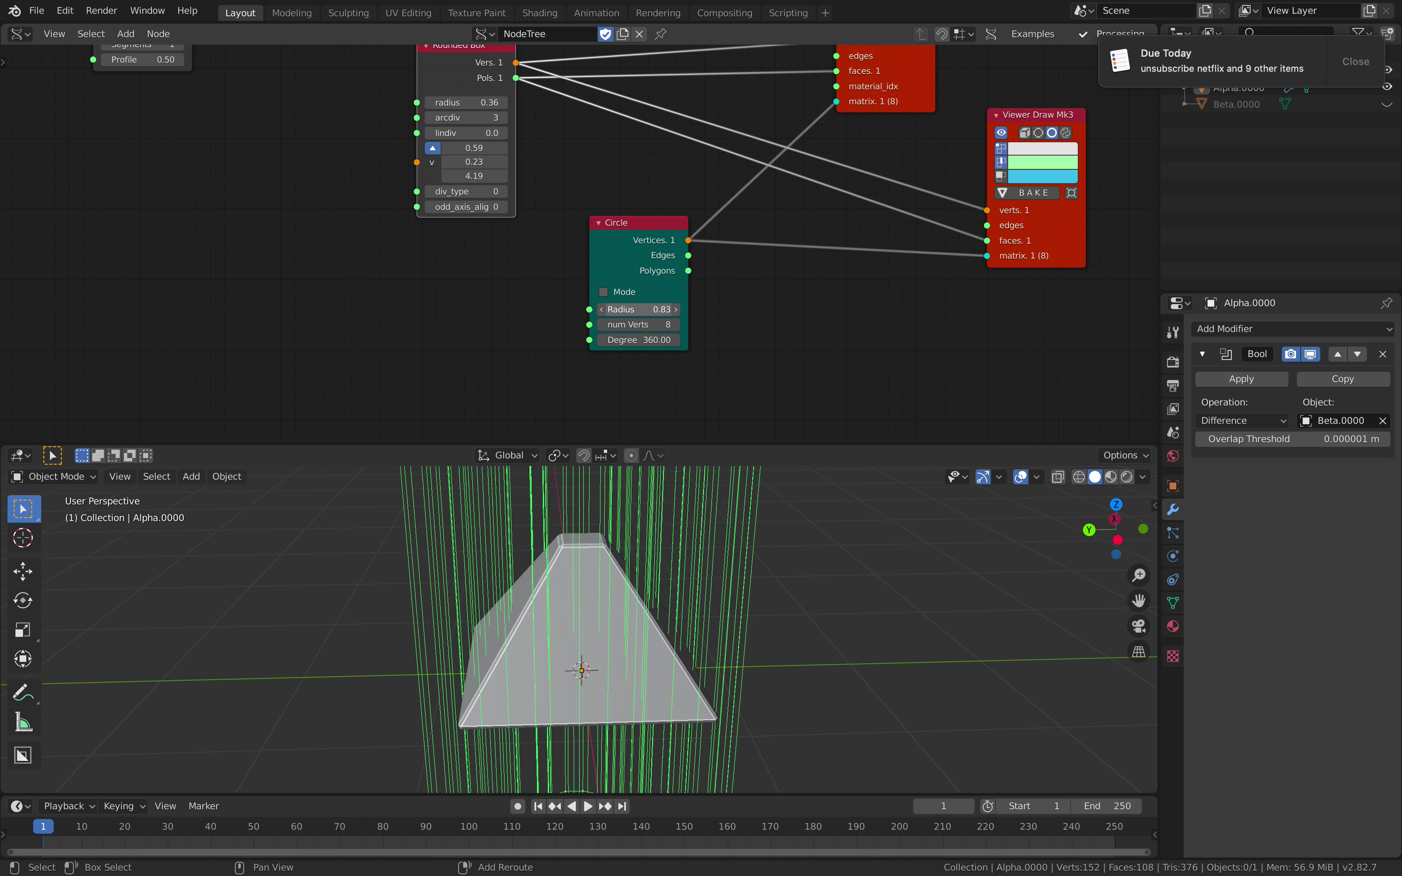
mouse_move(638, 310)
mouse_down()
mouse_move(623, 309)
mouse_move(655, 309)
mouse_move(643, 309)
mouse_up()
middle_drag(648, 547, 715, 530)
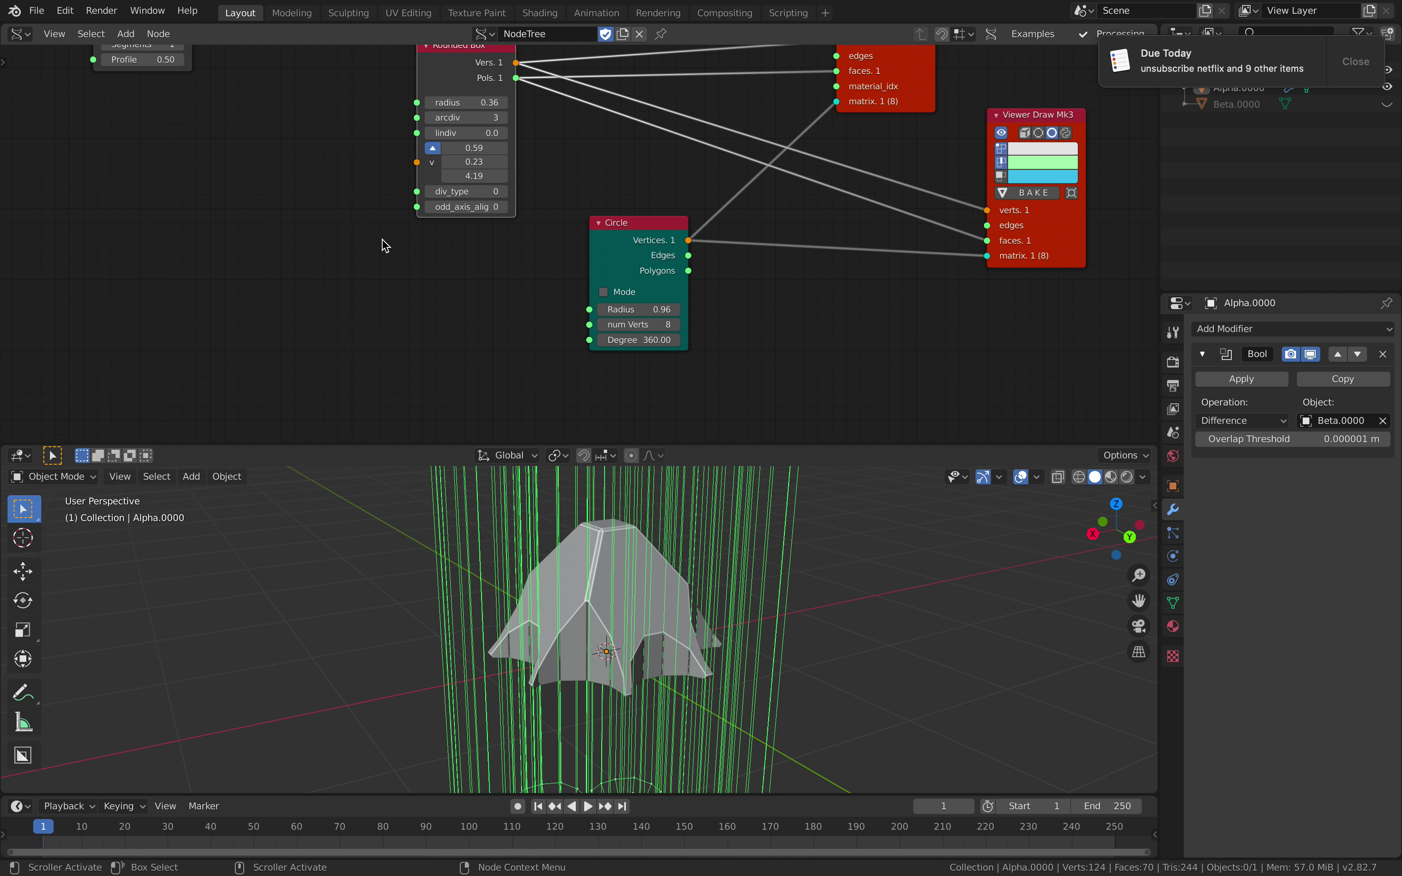
Set the Factor of the Simple deformation taper to -0.80
scroll(385, 244, down, 3)
middle_drag(323, 146, 474, 300)
middle_drag(390, 136, 604, 235)
scroll(445, 251, up, 3)
middle_drag(372, 182, 496, 238)
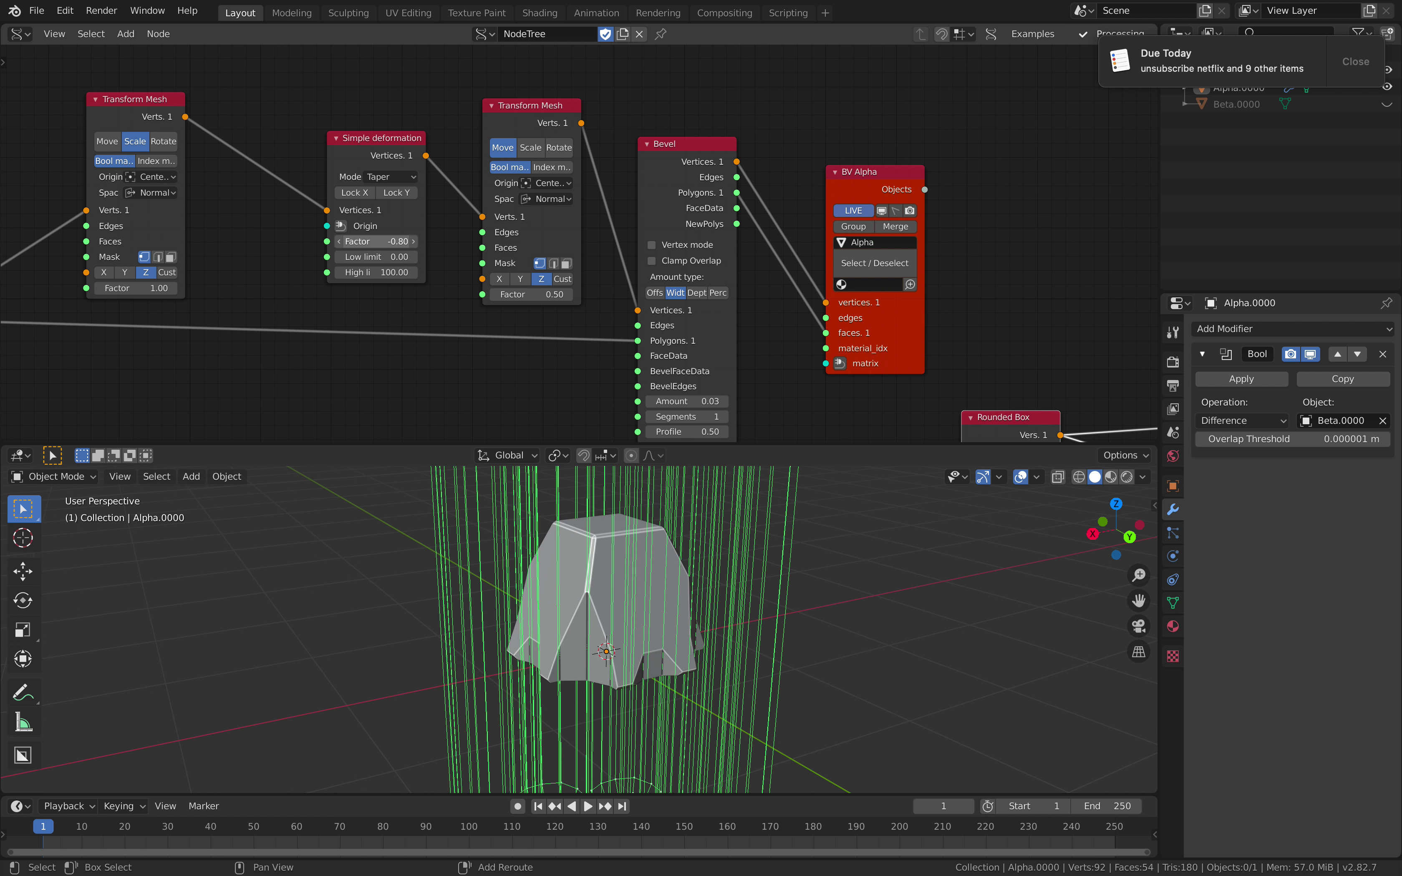
Set the Circle Radius to 0.83 and the Rounded Box radius to 0.28
middle_drag(947, 319, 754, 253)
middle_drag(851, 308, 613, 195)
mouse_move(657, 303)
middle_down()
mouse_move(598, 260)
mouse_move(492, 240)
middle_up()
middle_drag(607, 411, 570, 317)
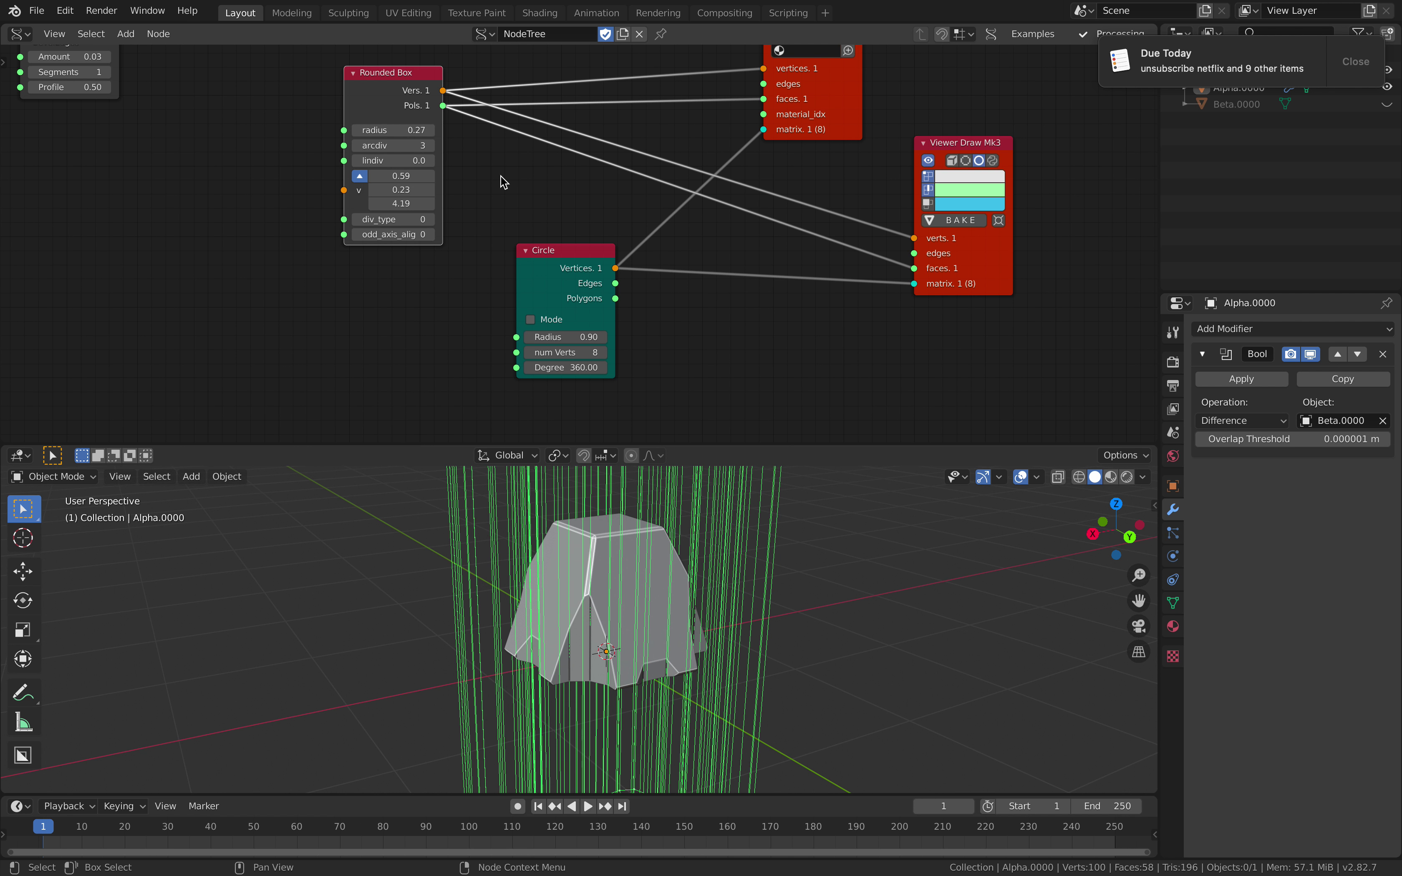
mouse_move(576, 340)
mouse_down()
mouse_move(530, 340)
mouse_move(555, 340)
mouse_up()
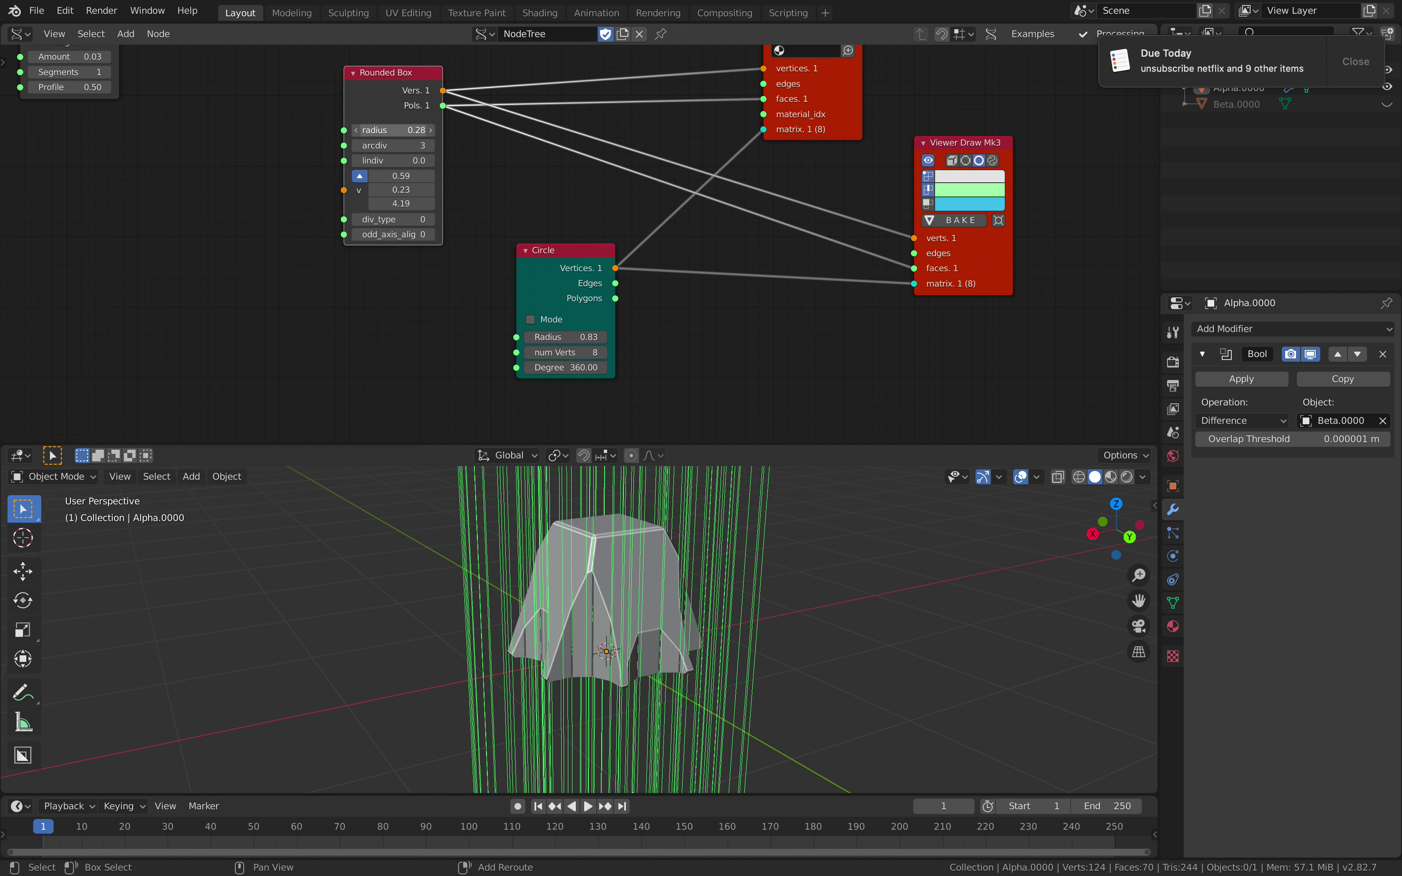
drag(393, 130, 400, 130)
Set the Box Size to 1.13 and the Simple deformation Factor to -0.43, and save the file
scroll(240, 153, down, 4)
middle_drag(274, 167, 482, 254)
middle_drag(279, 154, 423, 234)
middle_drag(179, 197, 392, 261)
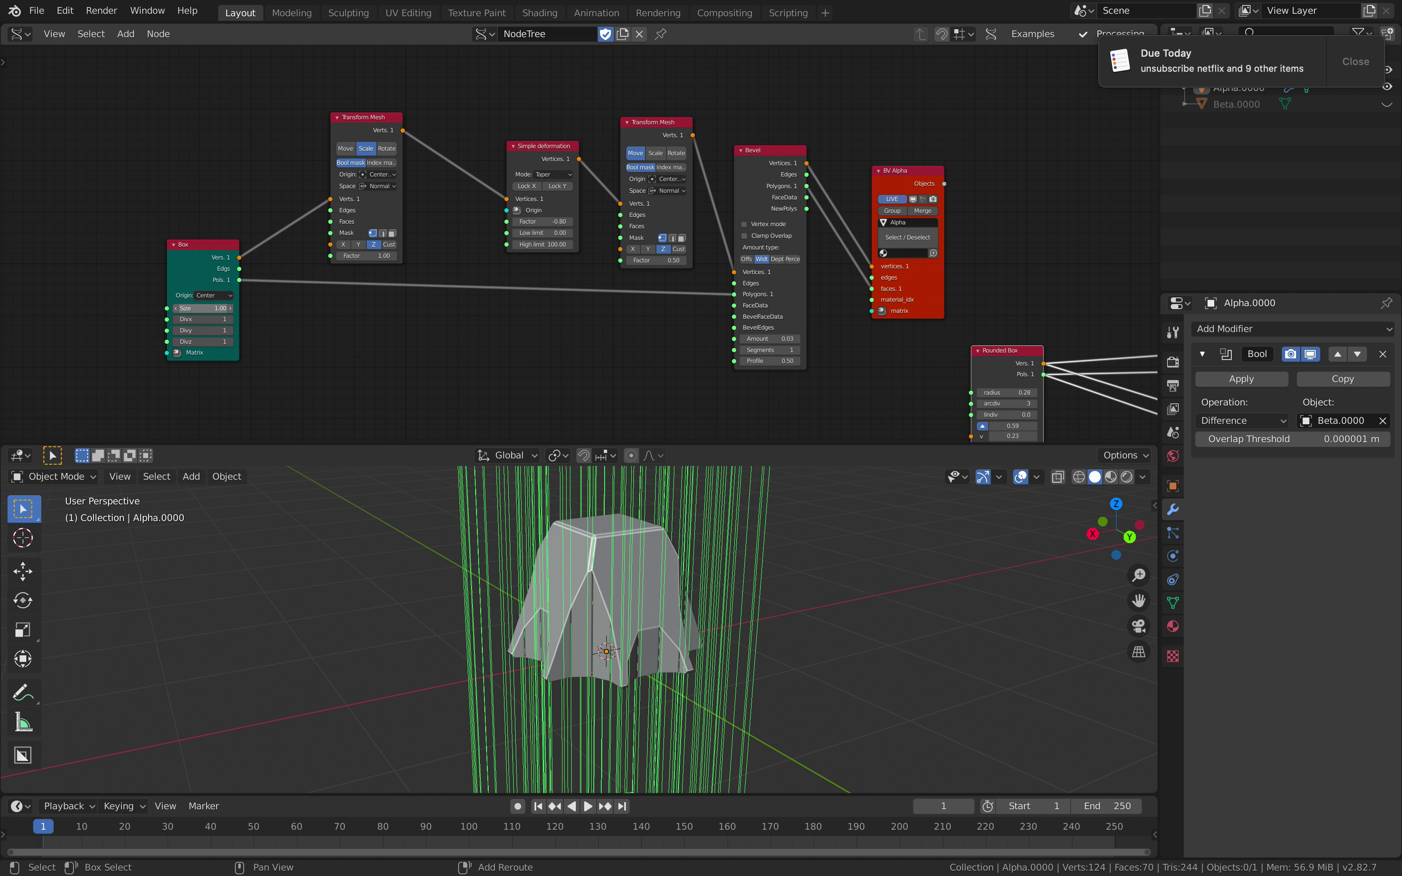
drag(203, 308, 217, 308)
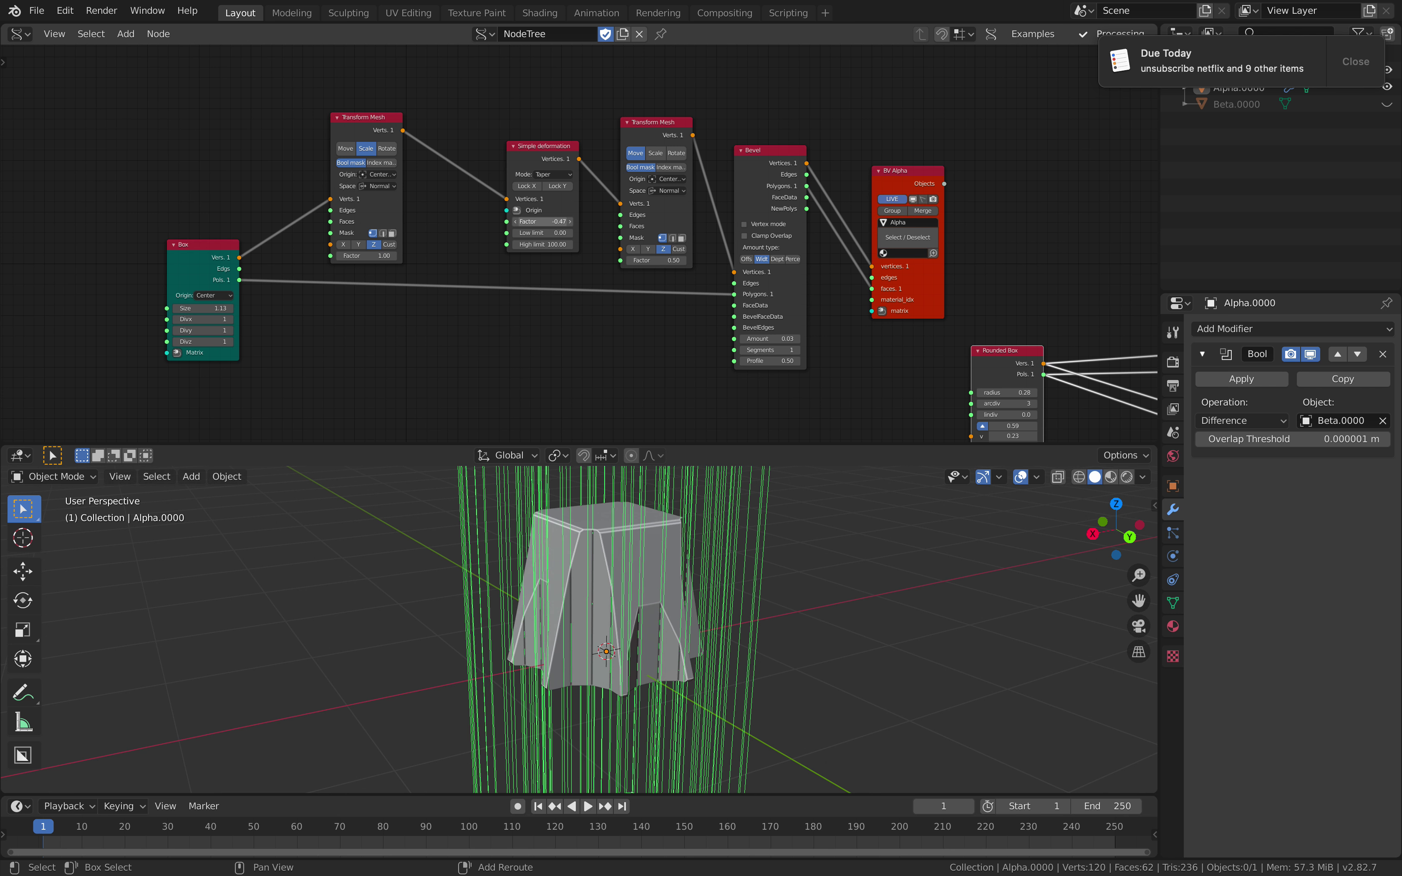
middle_drag(725, 632, 693, 600)
scroll(692, 601, down, 2)
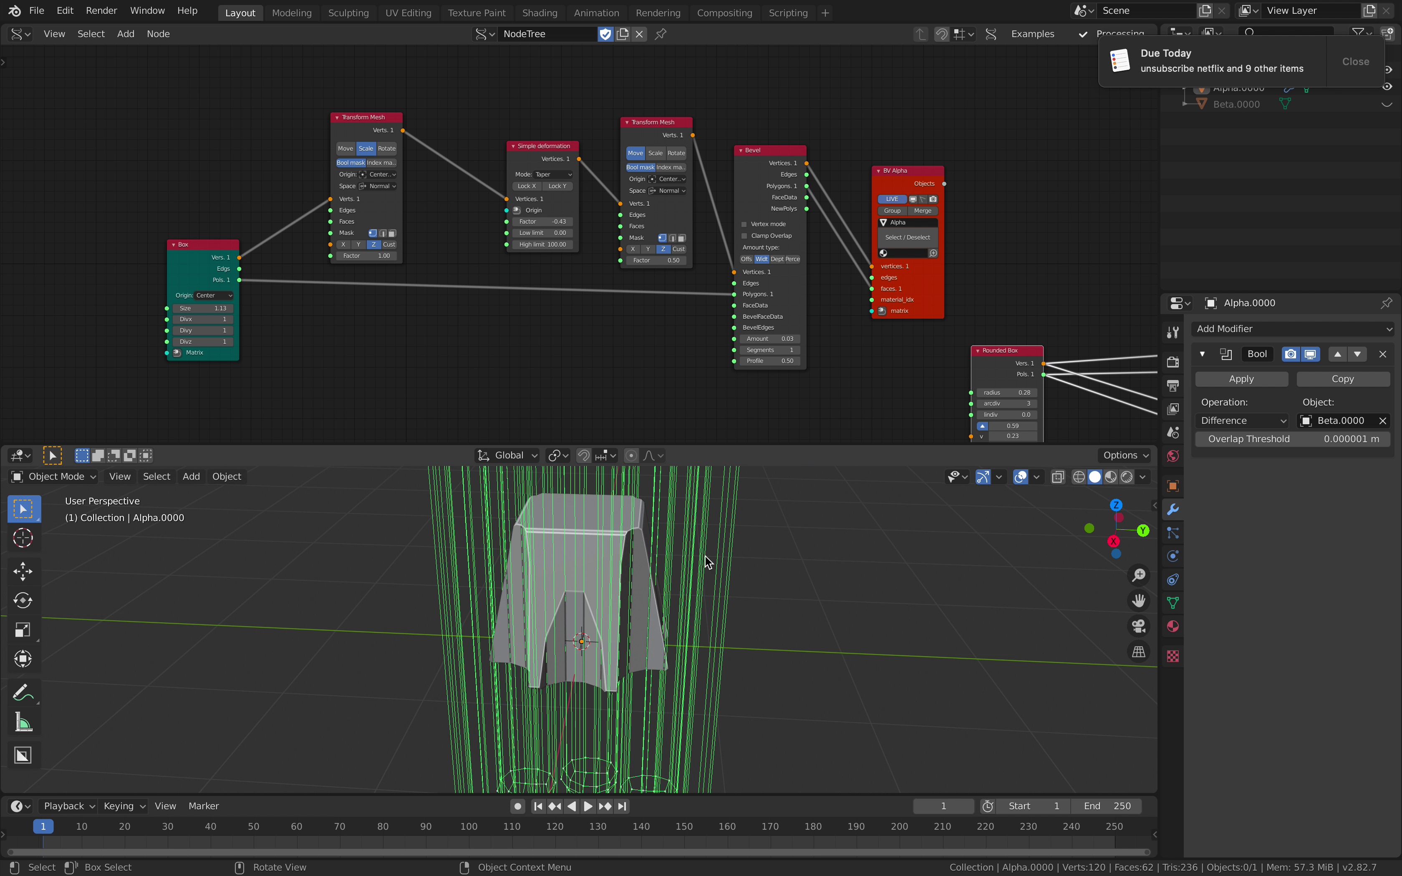
key(ctrl+s)
Set the Rounded Box radius to 0.30
scroll(828, 353, down, 1)
middle_drag(831, 346, 548, 260)
scroll(550, 268, up, 3)
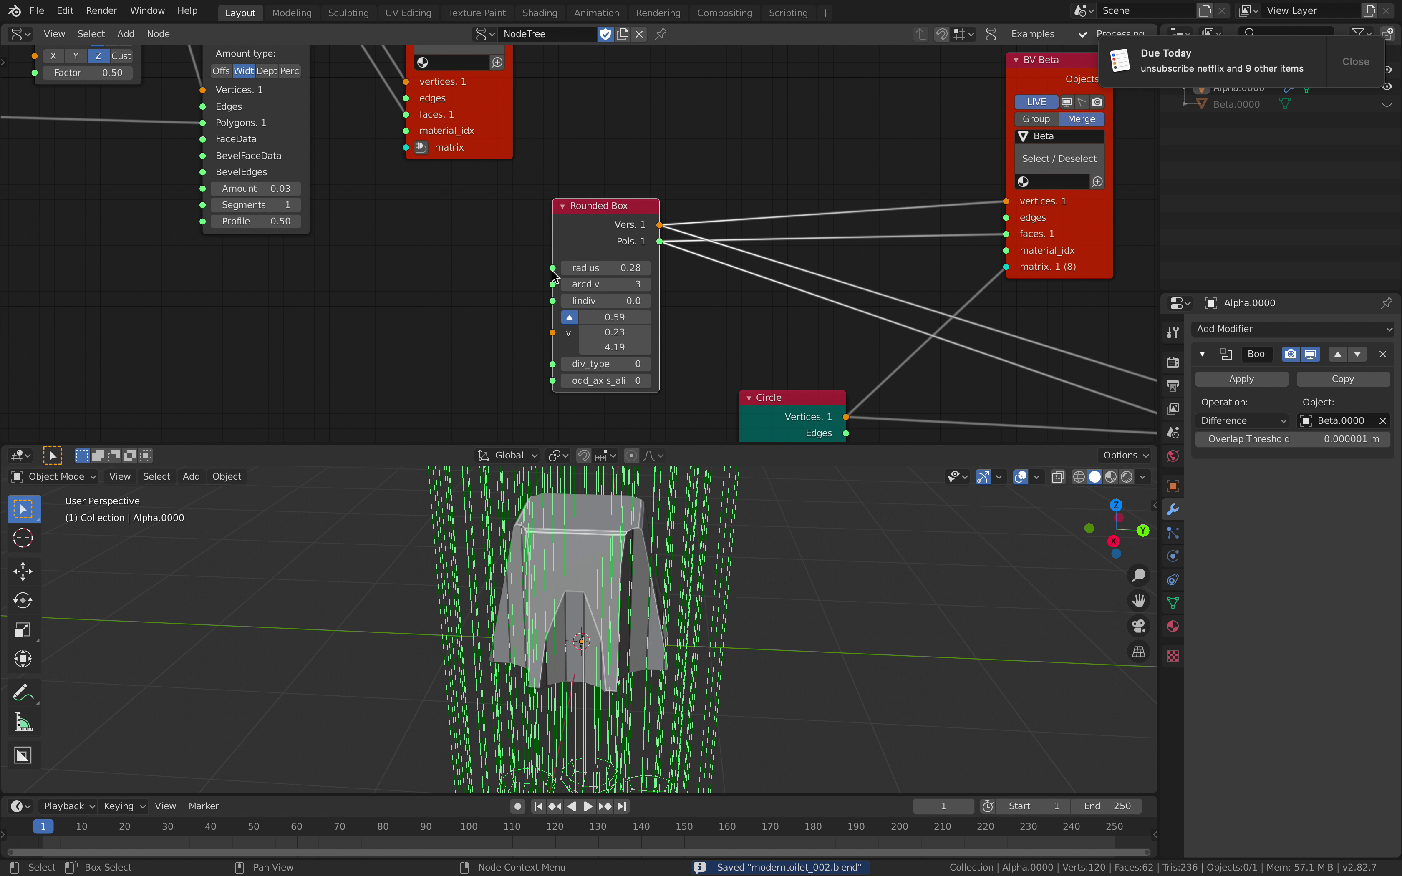
drag(607, 268, 616, 268)
middle_drag(610, 552, 640, 549)
Set the Factor of the Simple deformation taper to -0.61
middle_drag(122, 226, 545, 342)
mouse_move(392, 179)
mouse_down()
mouse_move(423, 179)
mouse_move(379, 178)
mouse_move(391, 179)
mouse_up()
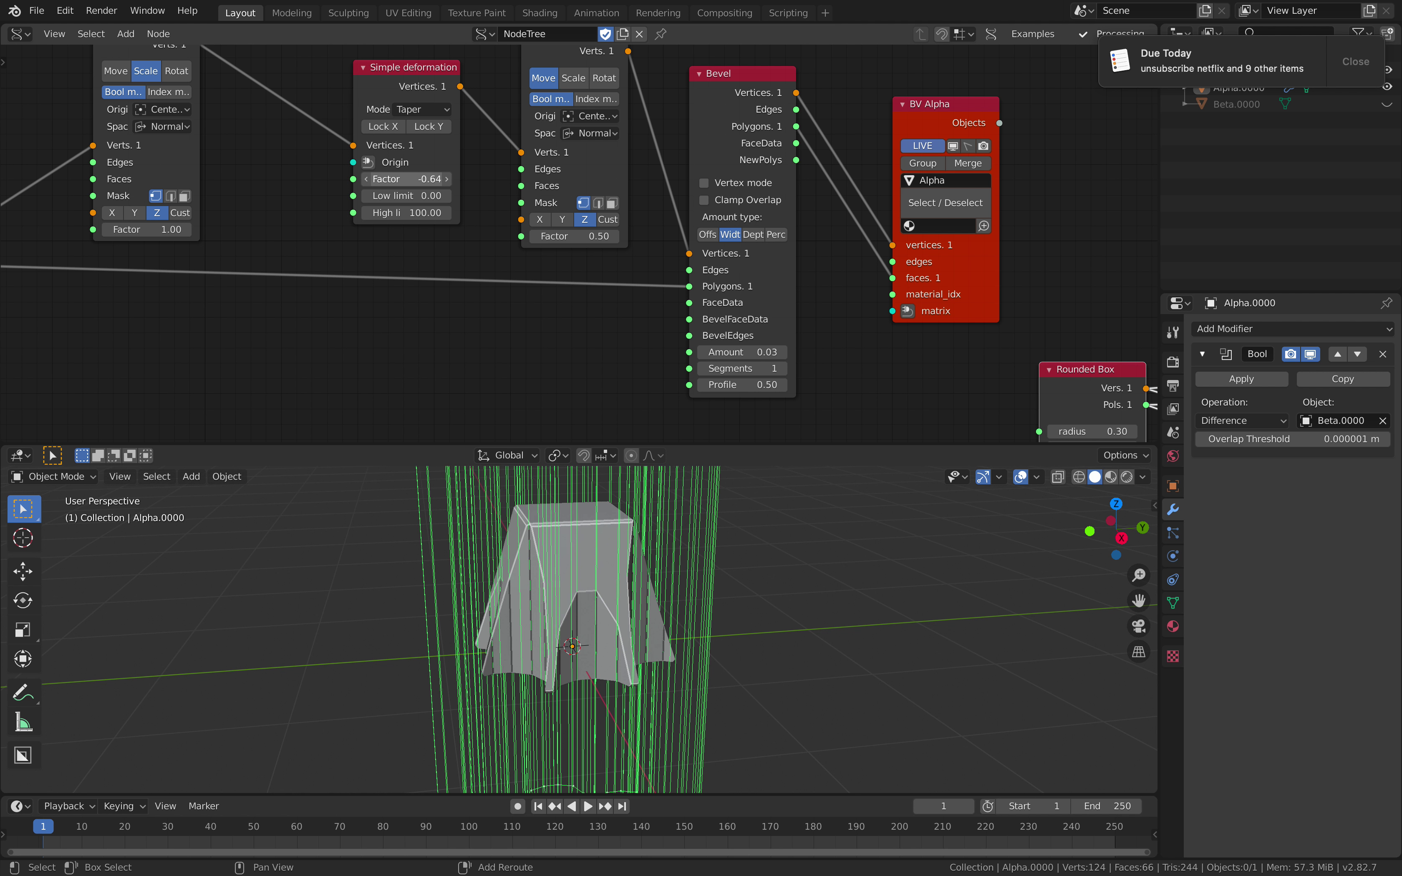
mouse_move(566, 556)
middle_down()
mouse_move(697, 529)
mouse_move(580, 542)
middle_up()
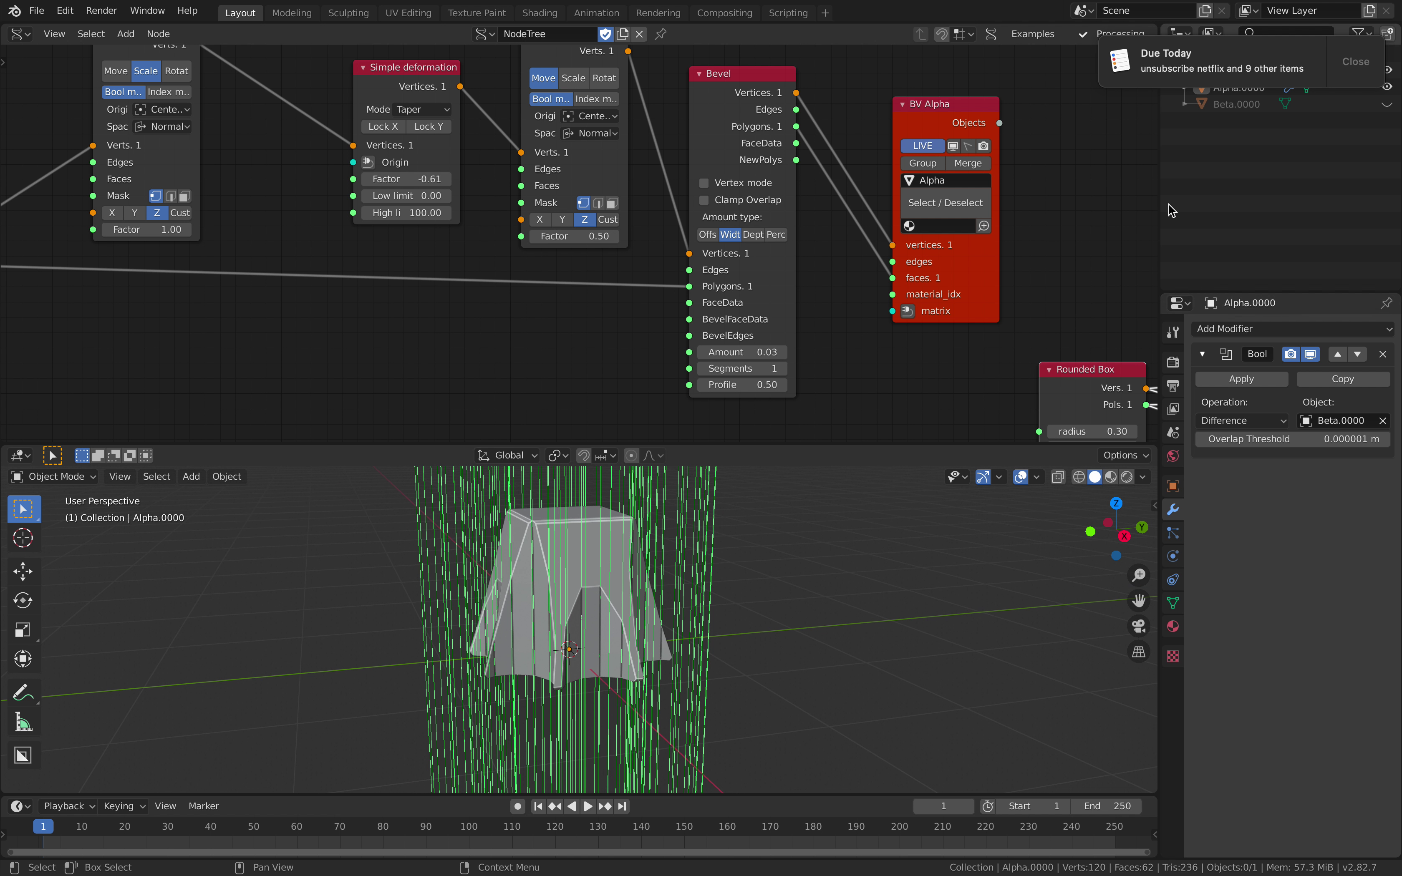
Dismiss the reminder notification, enlarge the 3D viewport at the node editor's expense, and save the file
click(1346, 68)
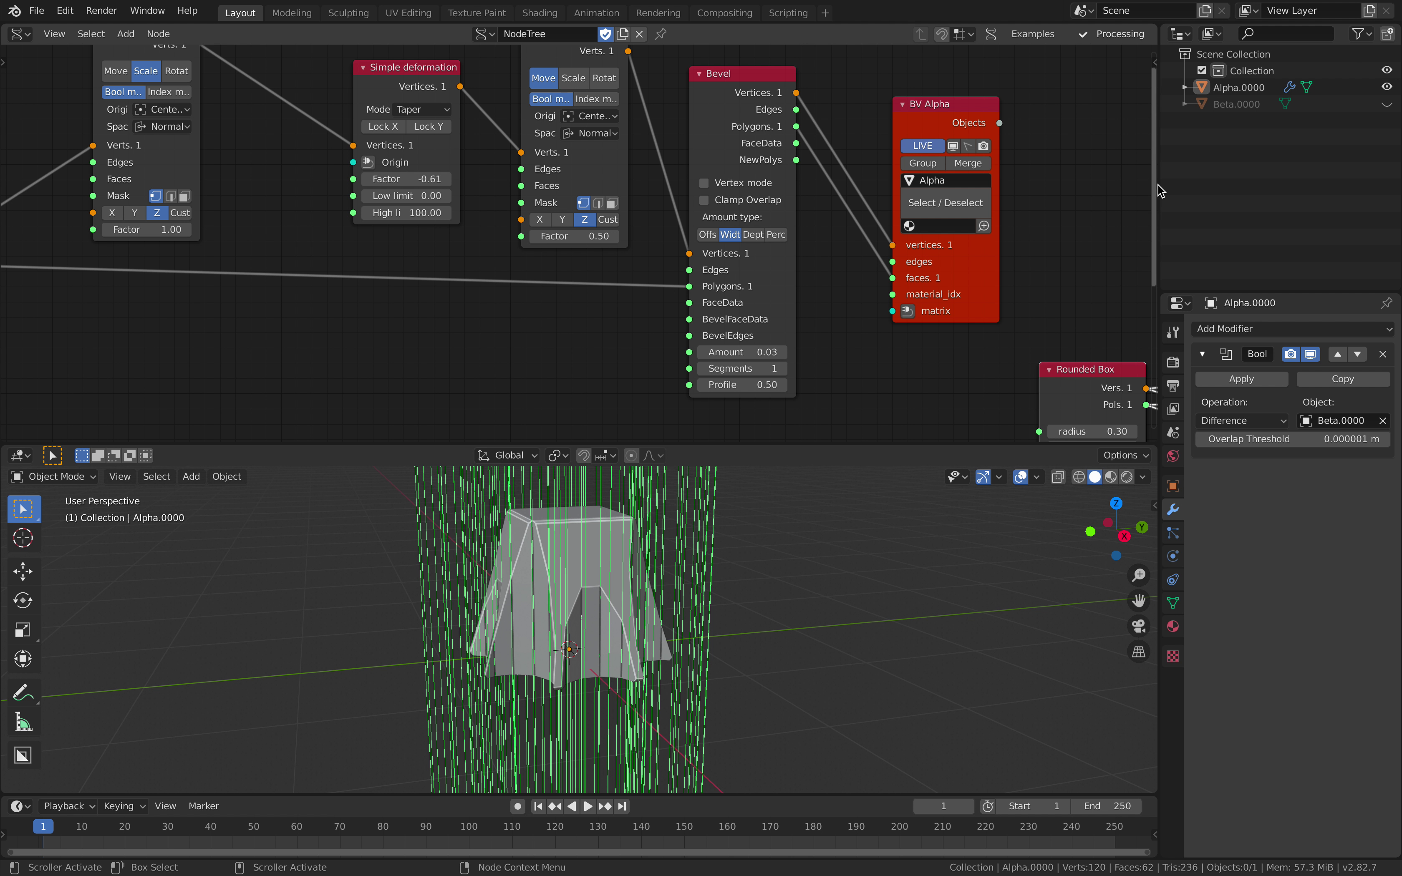
drag(1160, 184, 1169, 185)
drag(929, 446, 904, 303)
scroll(801, 269, down, 1)
middle_drag(756, 556, 731, 516)
key(ctrl+s)
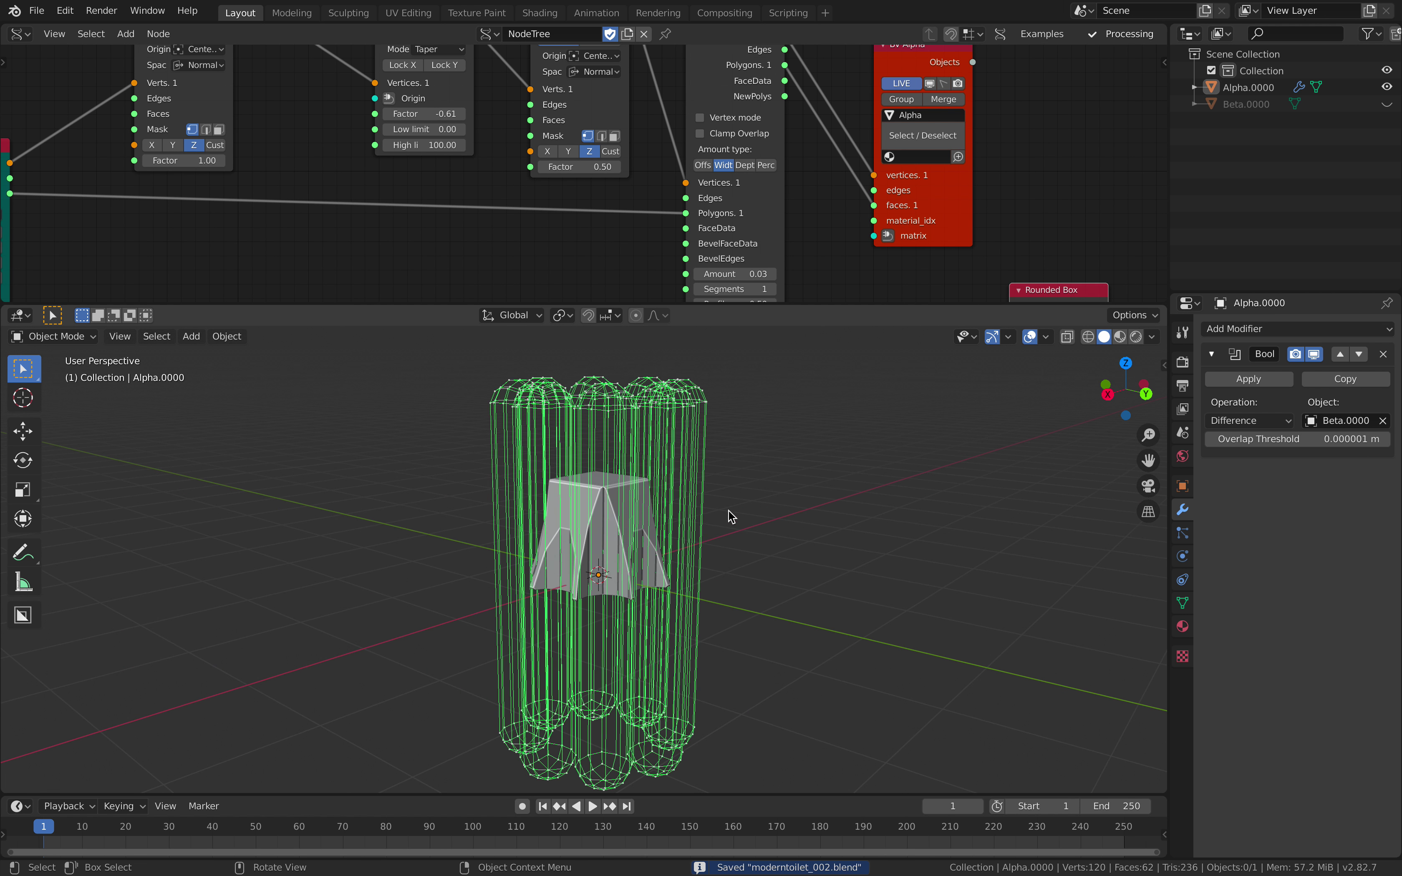
Turn off the Viewer Draw Mk3 display of the green cutter boxes and save the file
middle_drag(1132, 212, 725, 217)
middle_drag(1051, 146, 852, 114)
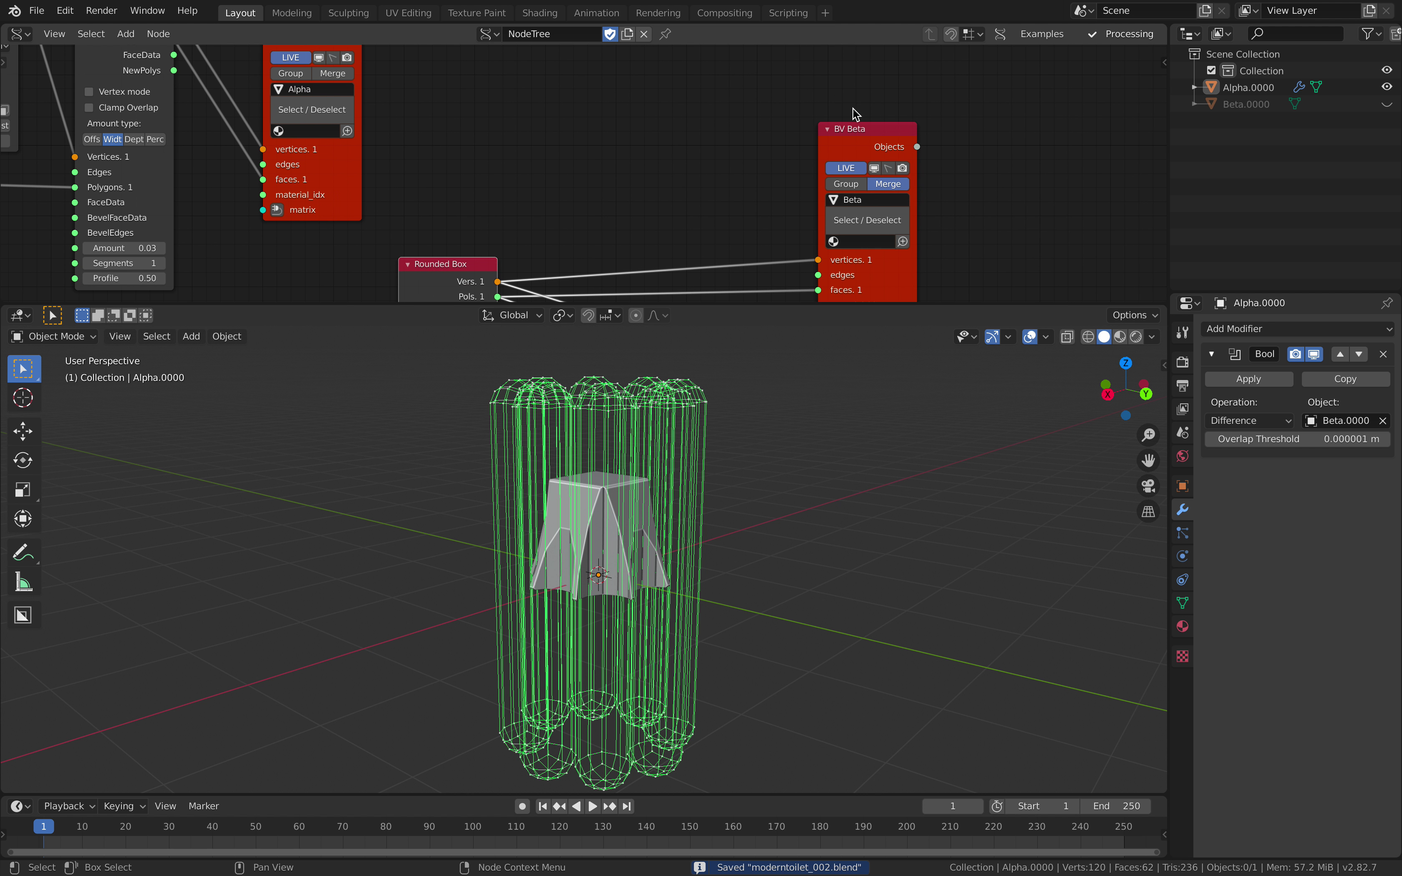
mouse_move(1097, 260)
middle_down()
mouse_move(851, 191)
mouse_move(854, 112)
middle_up()
click(740, 204)
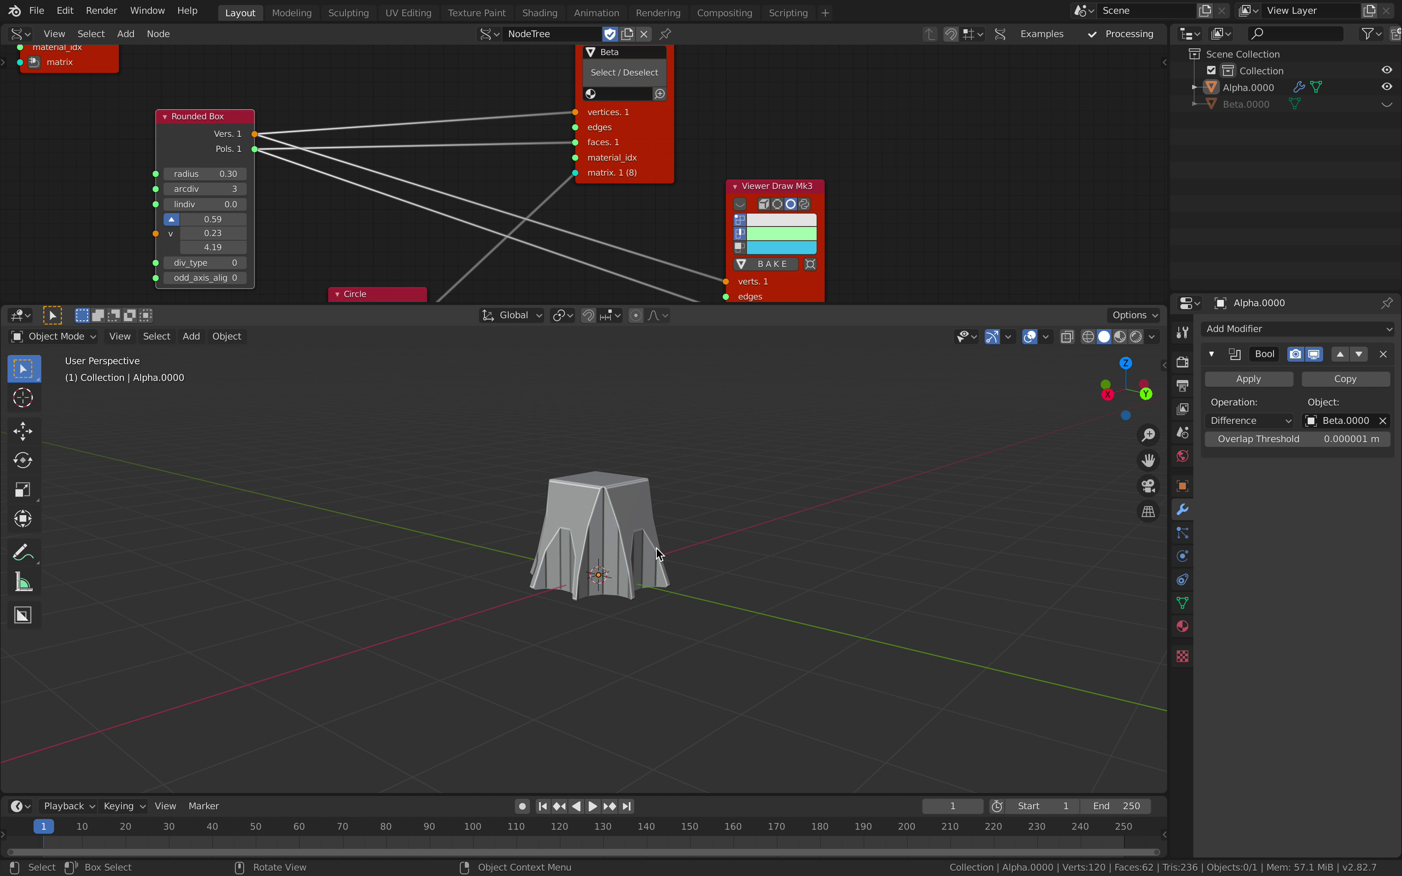
scroll(710, 532, up, 6)
mouse_move(657, 555)
middle_down()
mouse_move(711, 532)
mouse_move(686, 501)
mouse_move(689, 524)
mouse_move(613, 470)
mouse_move(724, 479)
mouse_move(534, 480)
mouse_move(491, 523)
mouse_move(589, 524)
mouse_move(568, 493)
mouse_move(479, 457)
mouse_move(585, 513)
mouse_move(550, 538)
mouse_move(529, 532)
mouse_move(601, 548)
mouse_move(545, 541)
middle_up()
key(ctrl+s)
Save the file again and add a new Box node in the empty area beyond the Viewer Draw Mk3 node
scroll(691, 529, down, 5)
scroll(598, 213, down, 8)
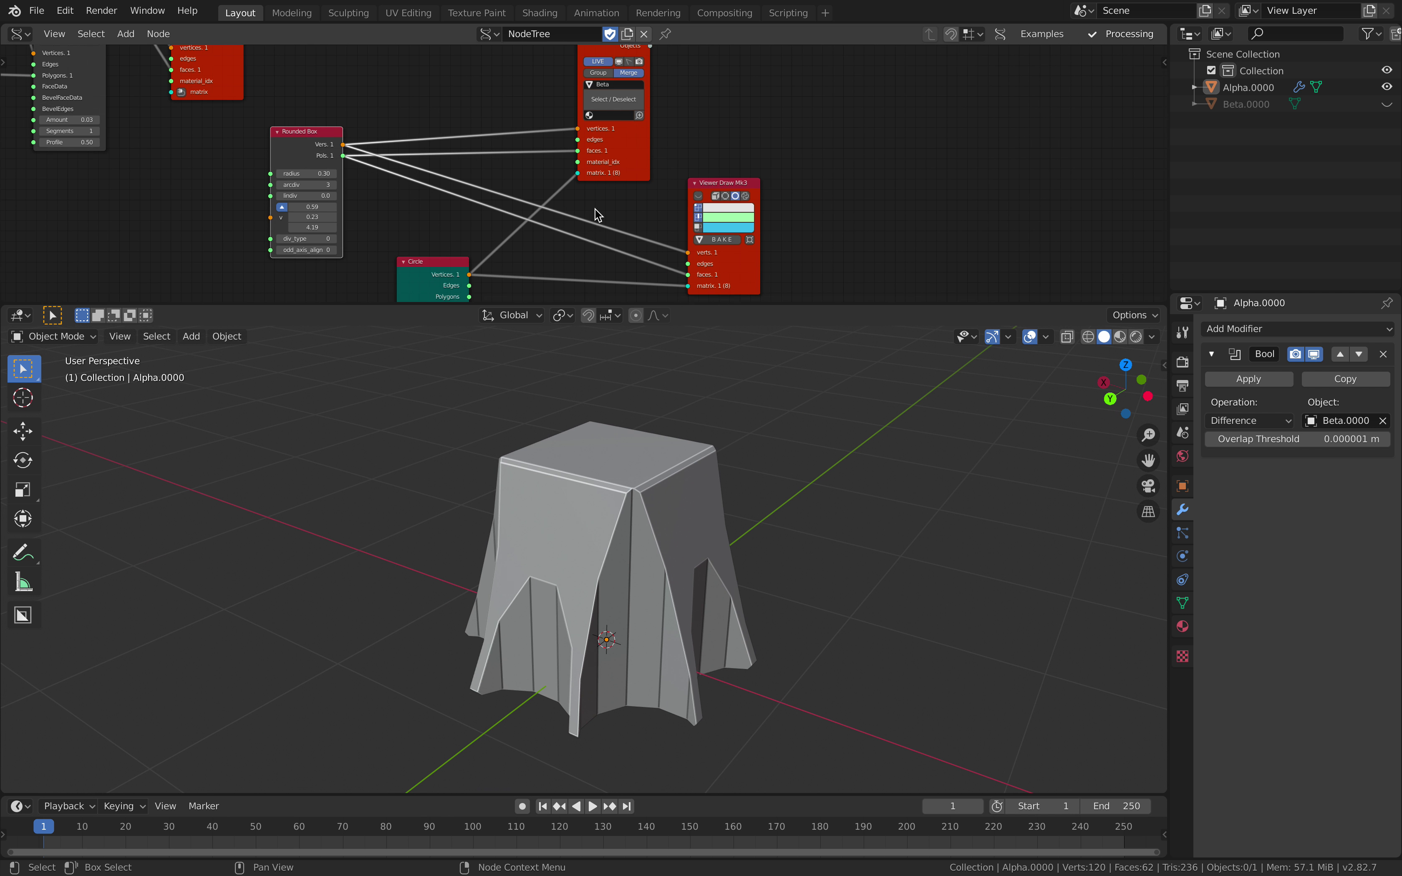
middle_drag(598, 213, 494, 188)
key(ctrl+s)
scroll(652, 191, up, 2)
middle_drag(652, 190, 530, 165)
key(shift+a)
click(618, 157)
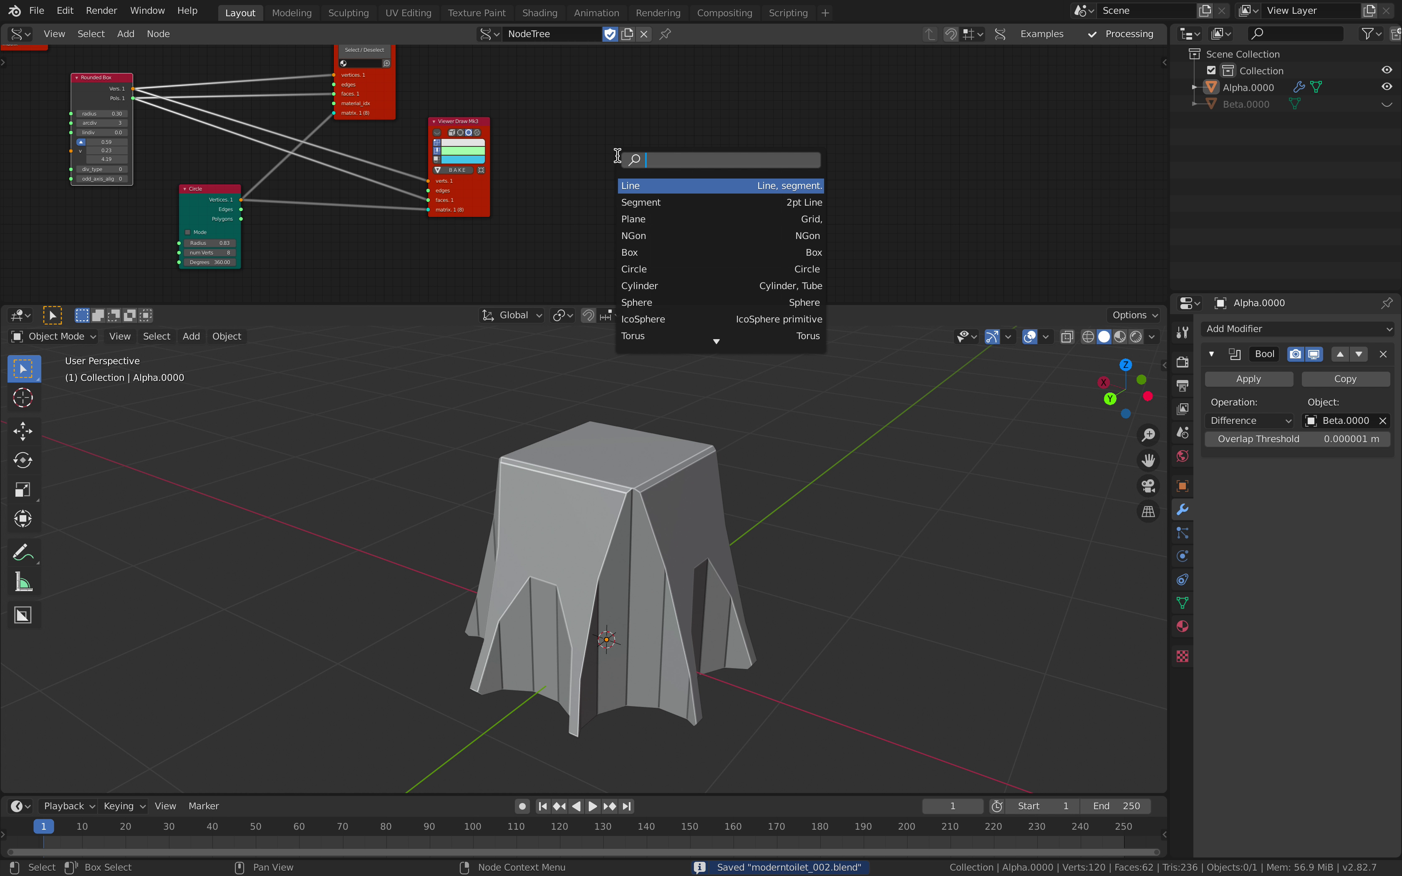
text(box)
key(Return)
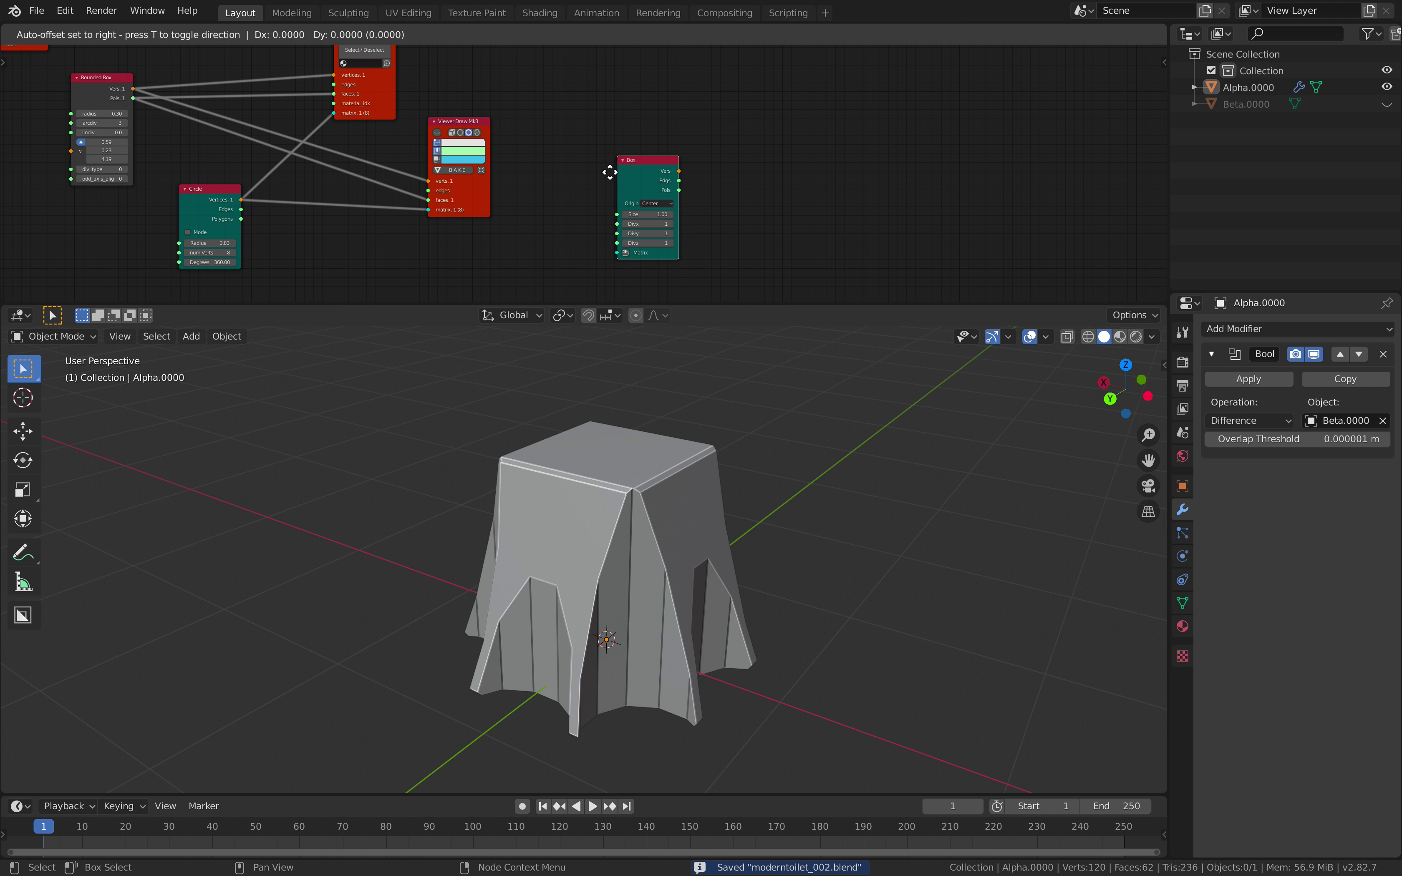
click(587, 191)
Add a BMesh viewer node beside the new Box node
scroll(651, 191, up, 1)
middle_drag(708, 174, 639, 147)
key(shift+a)
click(664, 154)
text(bme)
key(Return)
click(701, 134)
scroll(692, 145, up, 6)
middle_drag(796, 198, 695, 162)
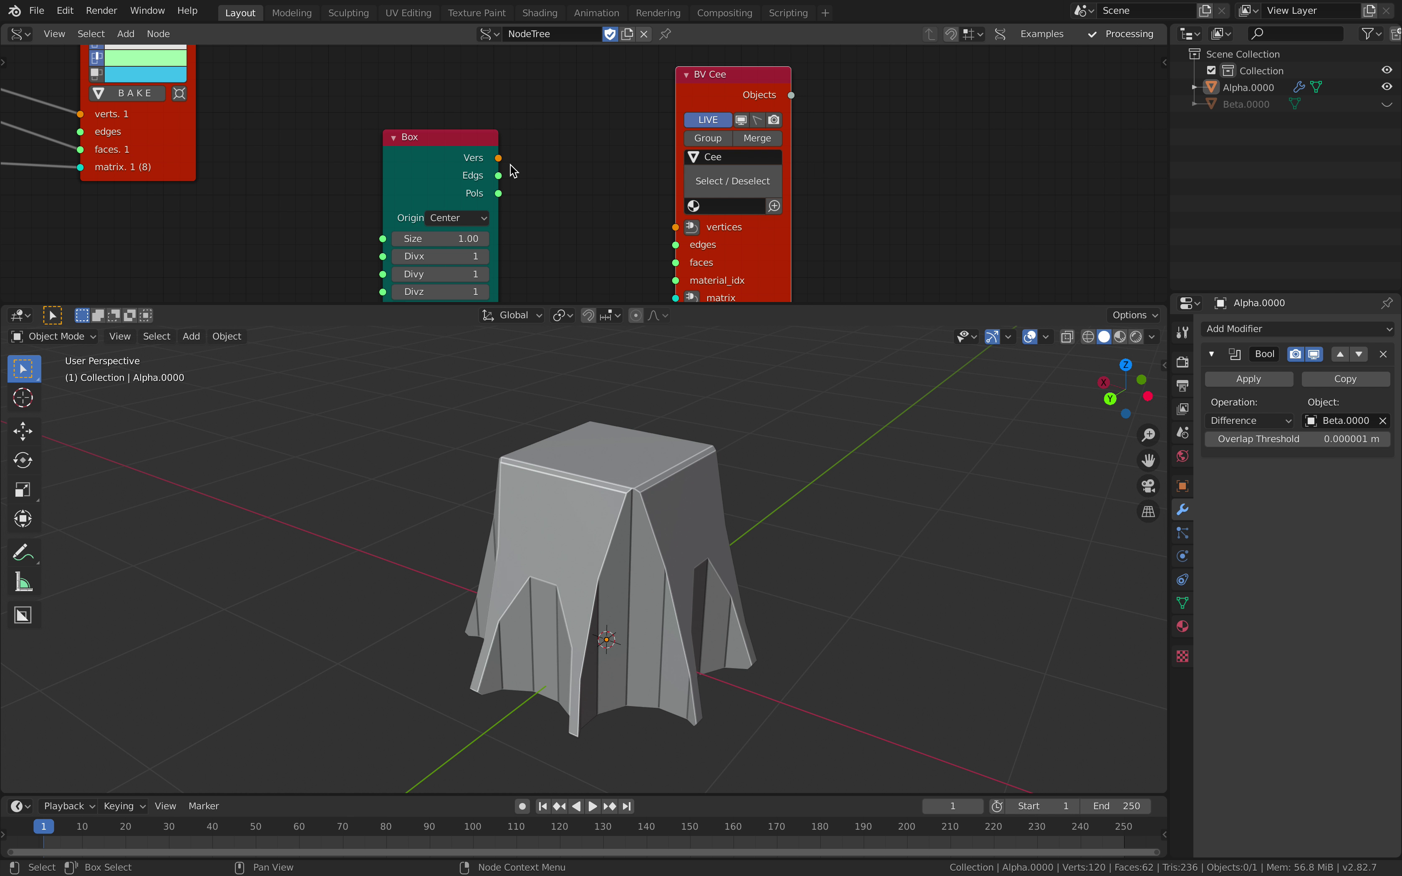
Connect the new Box's Vers and Pols to the BV Cee vertices and faces inputs, and spread the two nodes apart
scroll(513, 171, down, 1)
shift+scroll(522, 139, down, 1)
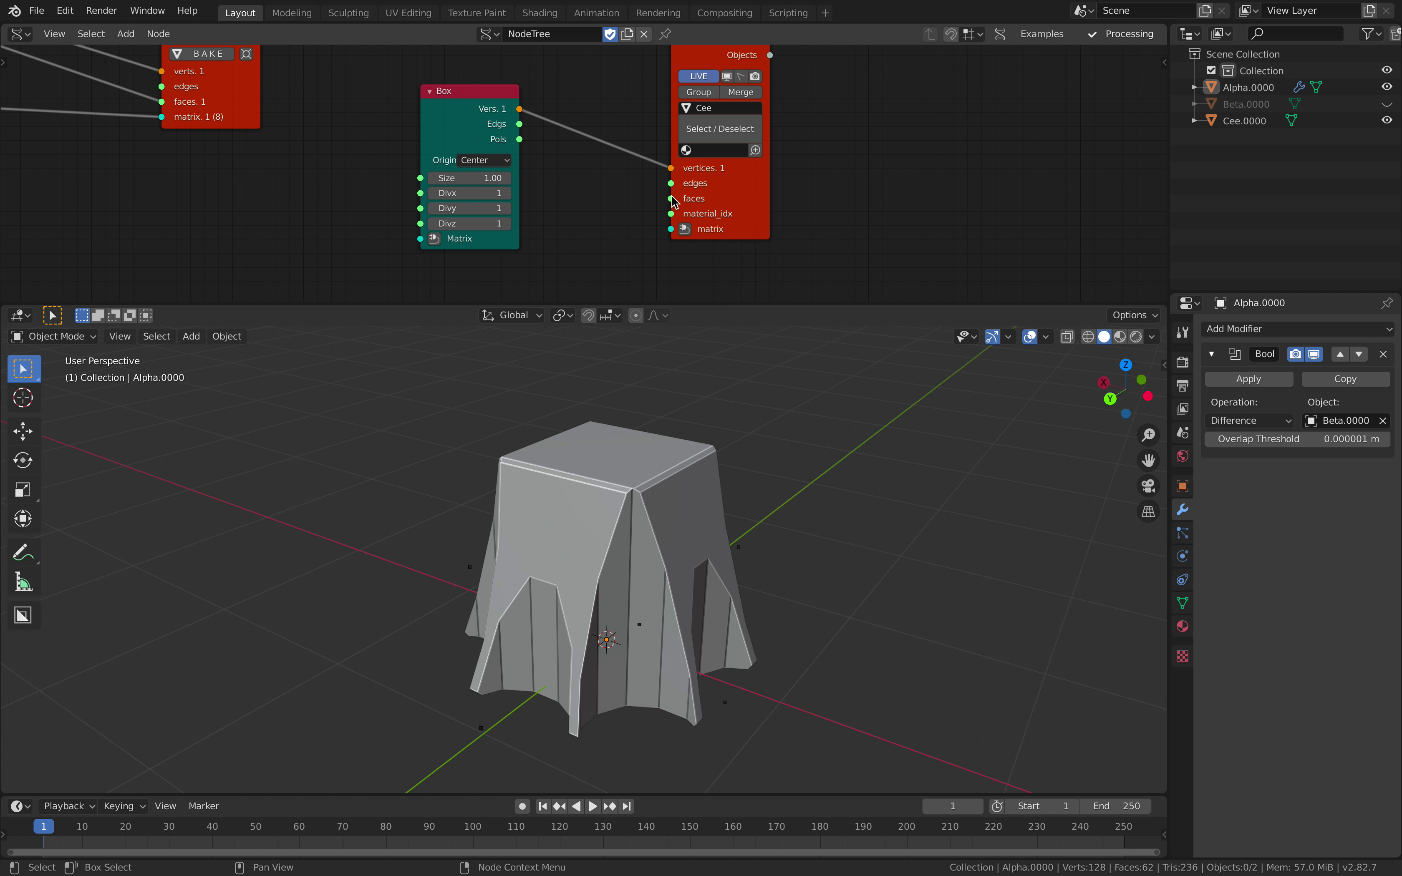
drag(674, 201, 428, 155)
drag(761, 188, 818, 180)
Add a Transform Mesh node on the link between the Box's Vers output and the BV Cee vertices input
key(alt+space)
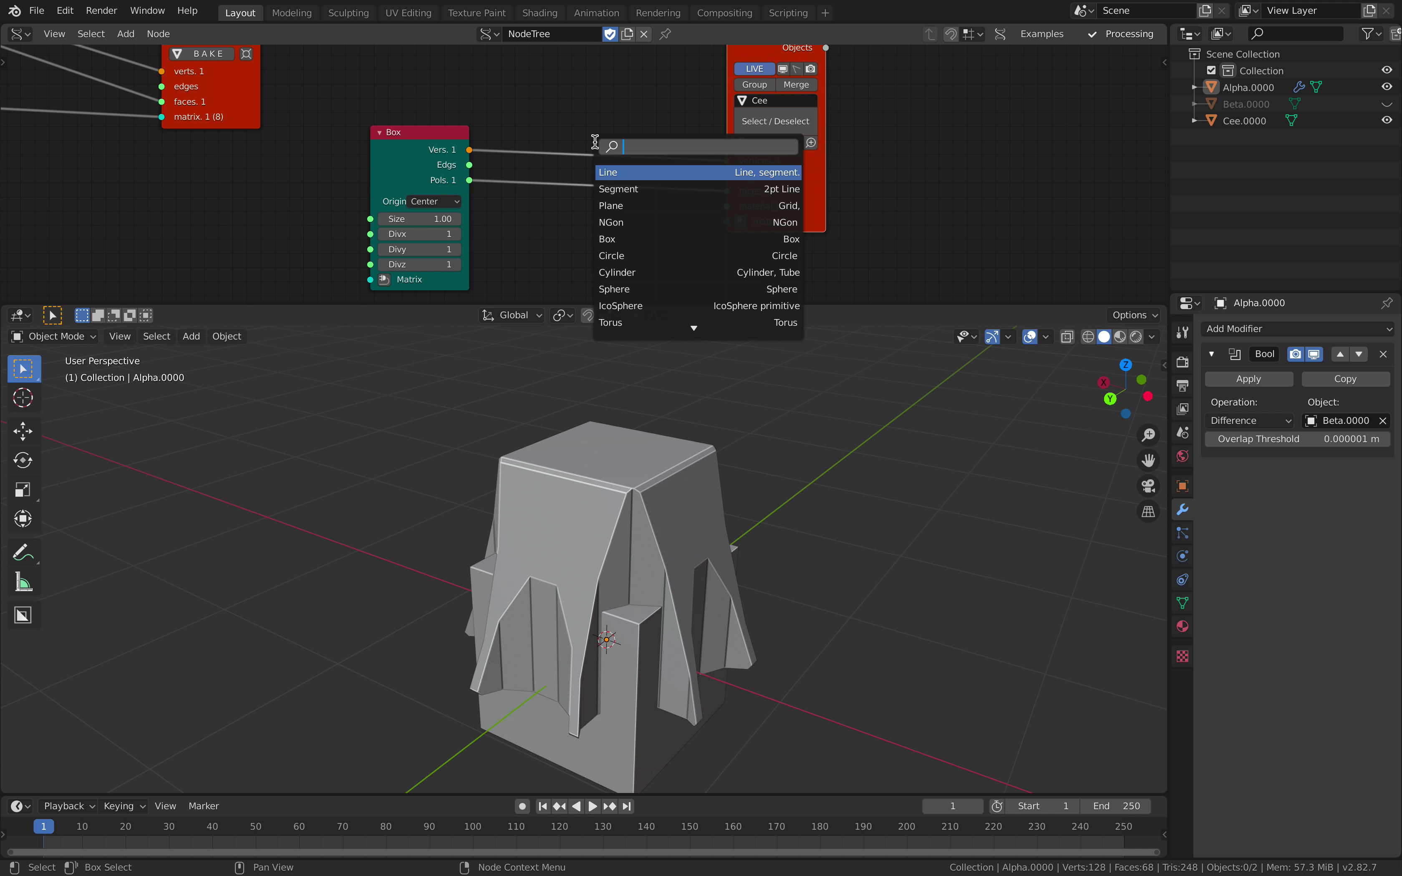
text(tran)
key(Down)
key(Down)
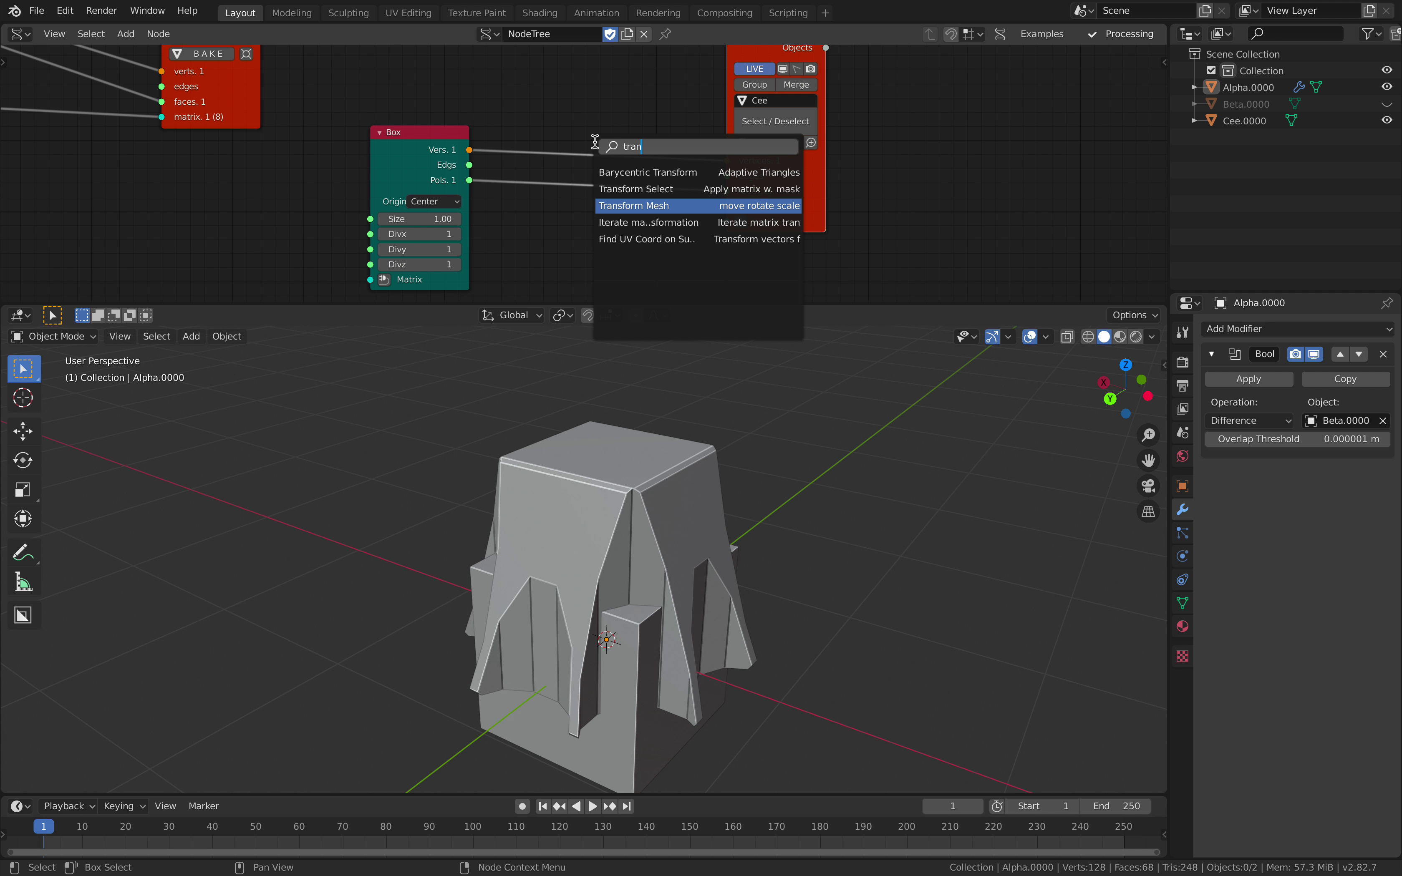
key(Return)
click(566, 81)
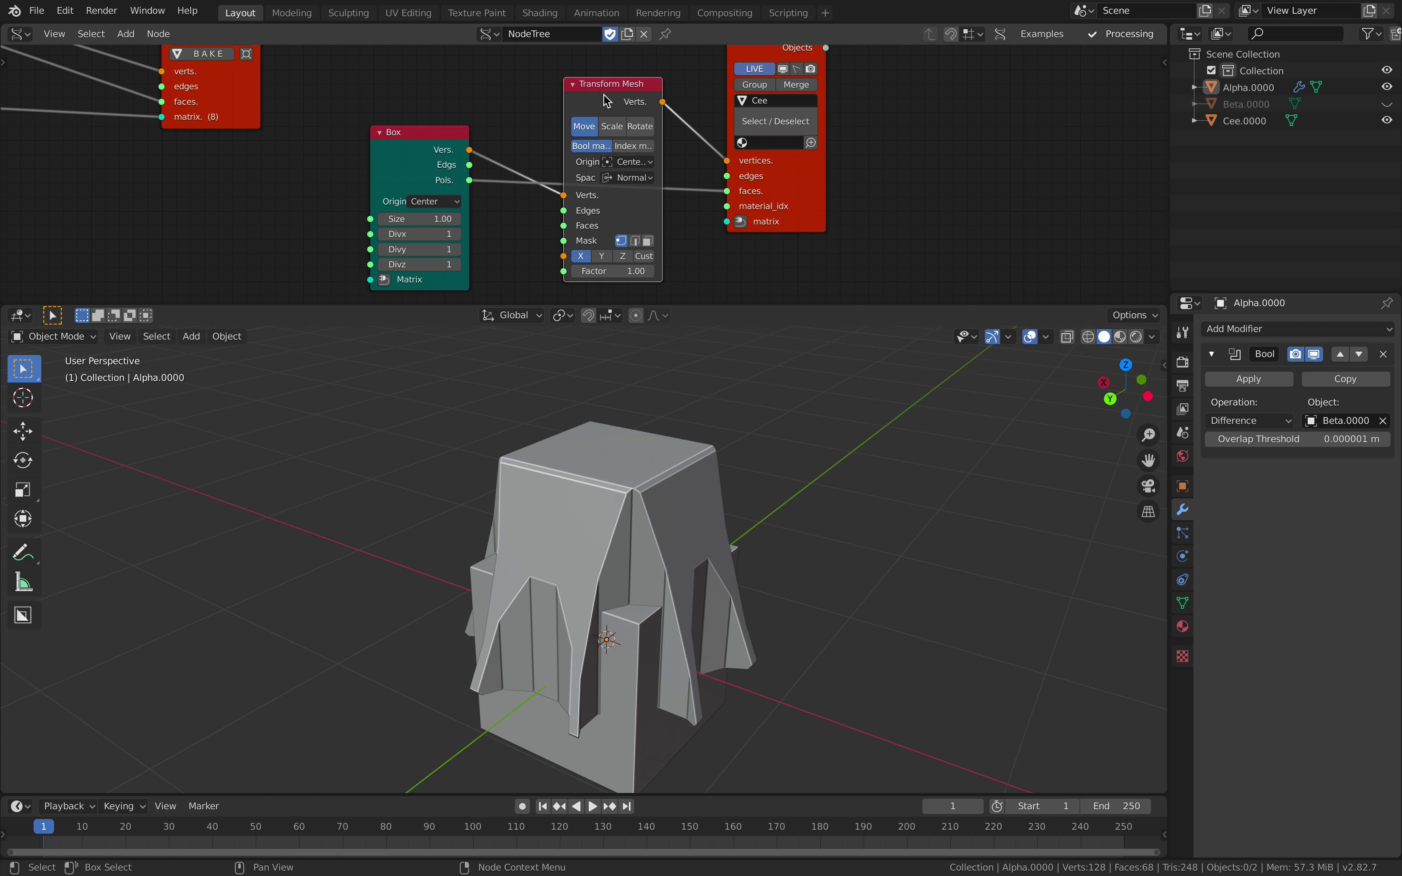
drag(609, 89, 608, 65)
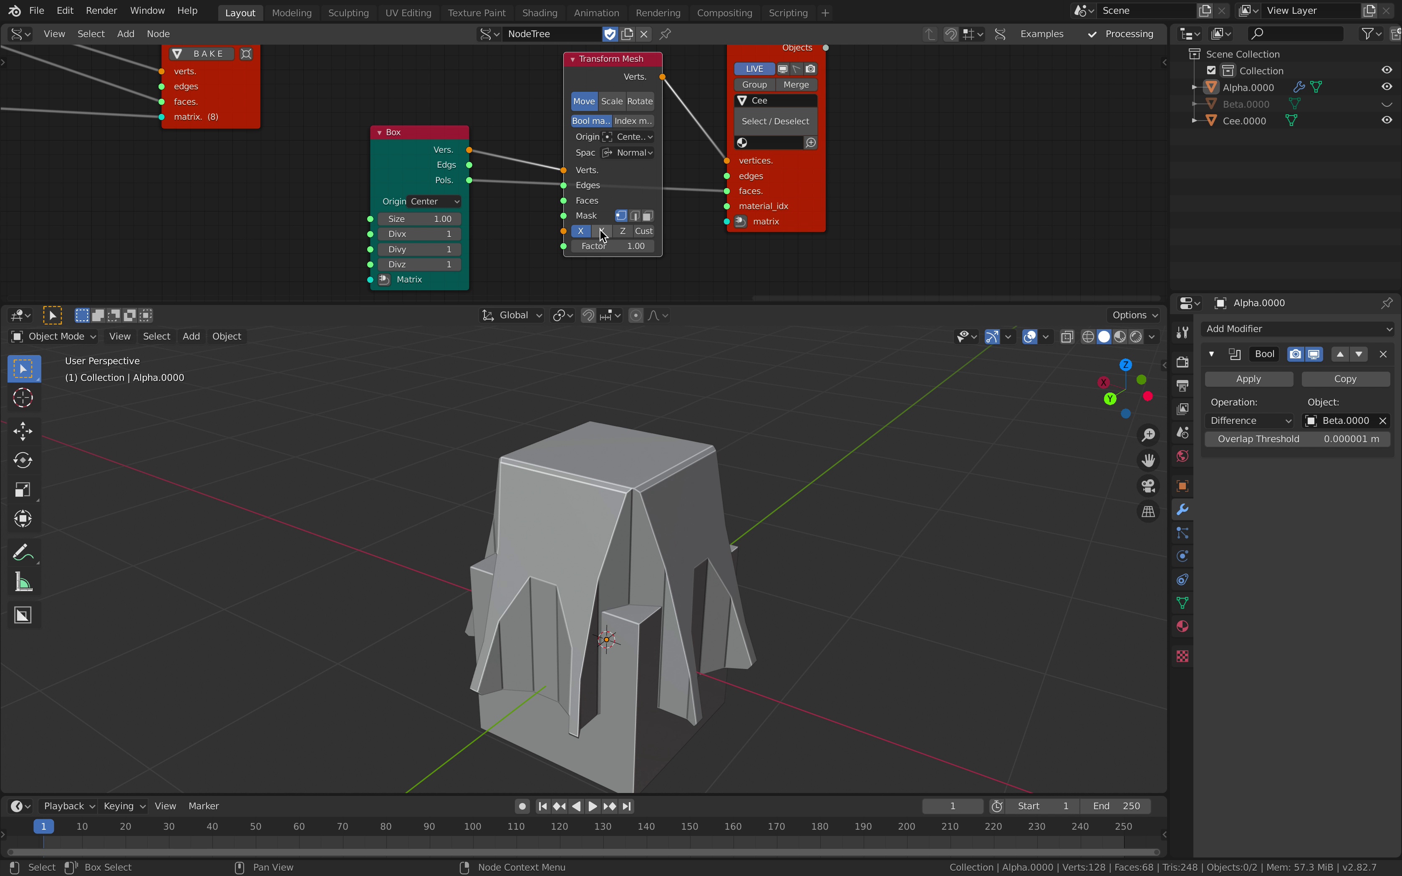
Set the Transform Mesh node to Scale along Y with a factor of 1.96, and save the file
click(601, 231)
shift+drag(603, 246, 861, 226)
click(610, 103)
scroll(821, 235, down, 6)
middle_drag(614, 590, 533, 612)
key(ctrl+s)
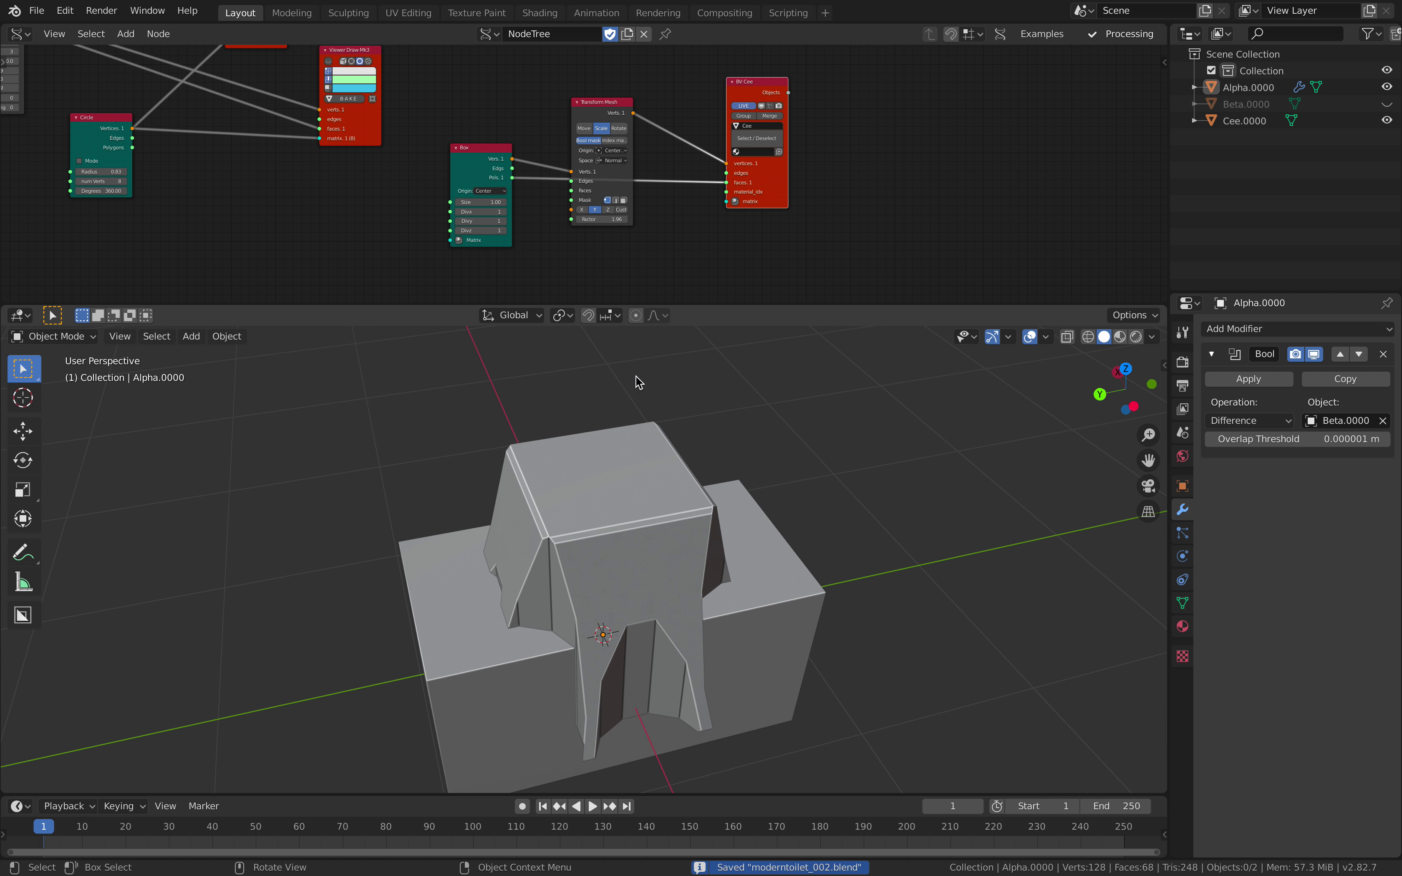
Move the BV Cee node farther from the Transform Mesh node and add a Circle node in the space between them
middle_drag(779, 236, 806, 177)
drag(808, 140, 925, 204)
key(alt+space)
text(circ)
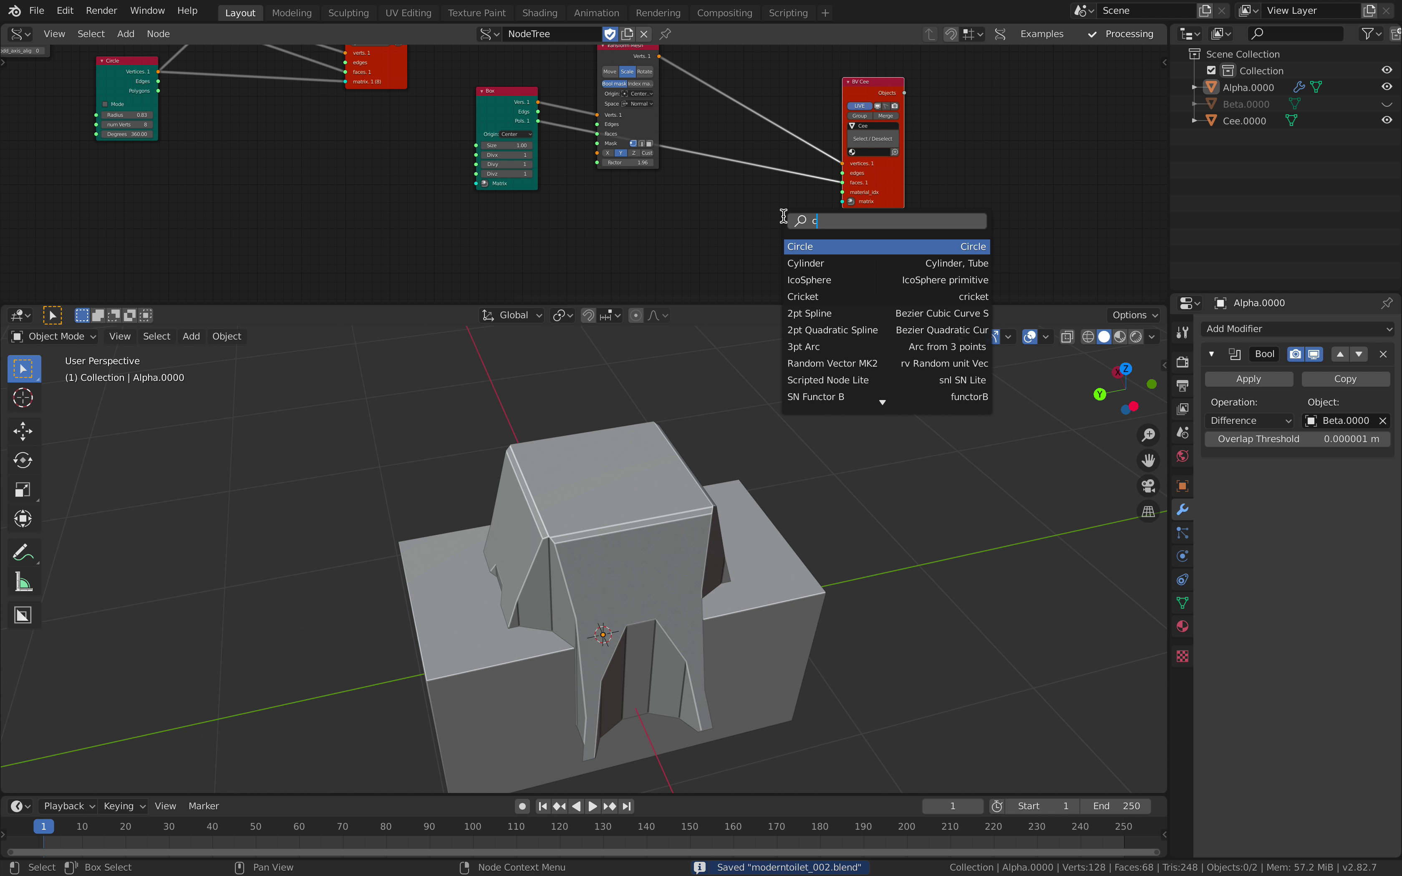
key(Return)
click(747, 208)
scroll(791, 288, up, 1)
drag(785, 304, 780, 431)
middle_drag(764, 339, 704, 332)
drag(745, 288, 731, 280)
click(731, 281)
scroll(720, 283, up, 1)
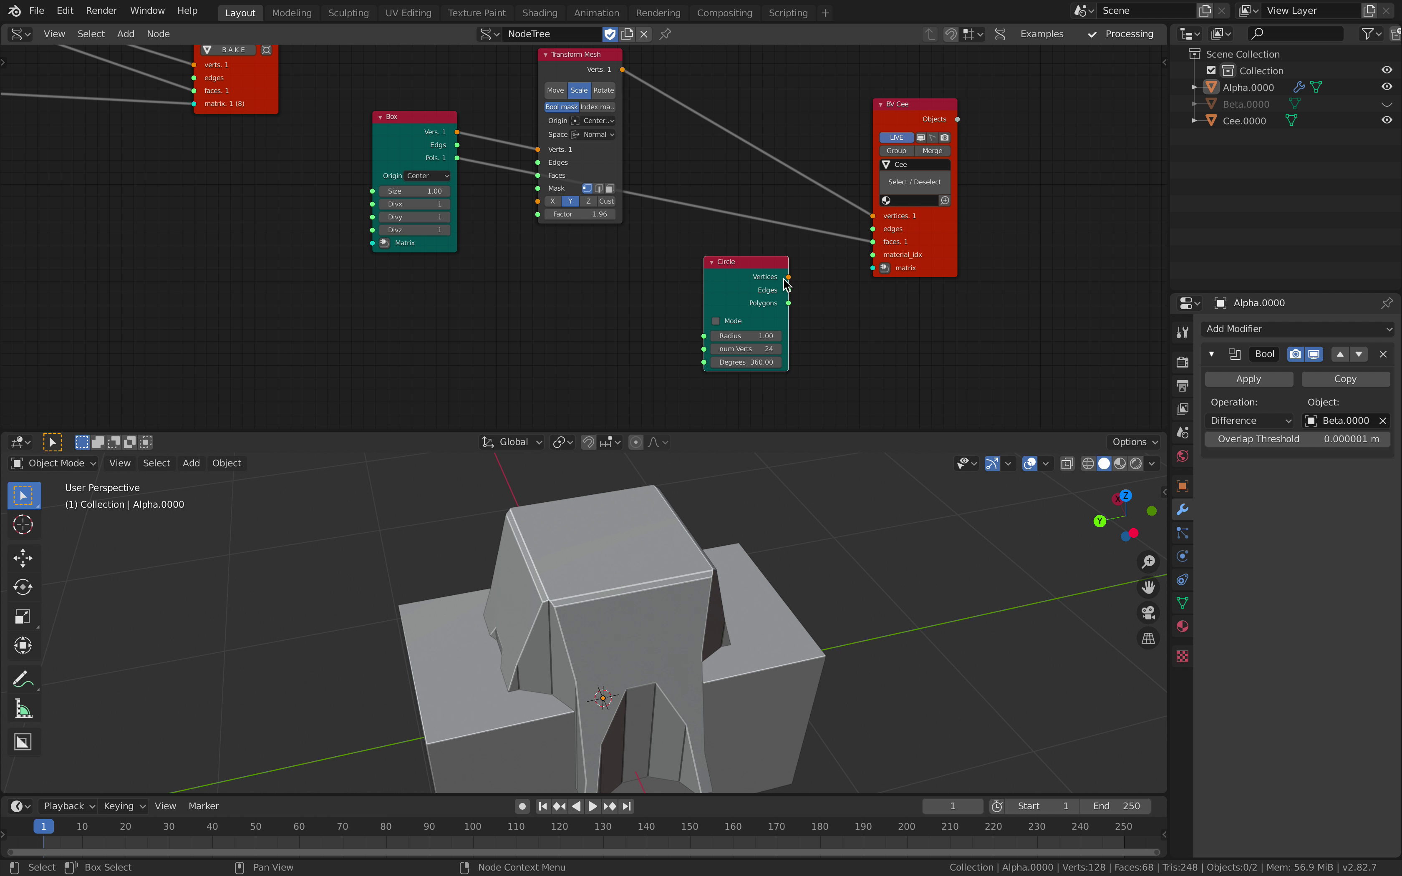
Connect the Circle's Vertices to the BV Cee matrix input, enable Merge, and set the Circle's num Verts to 8
drag(877, 269, 874, 268)
click(937, 151)
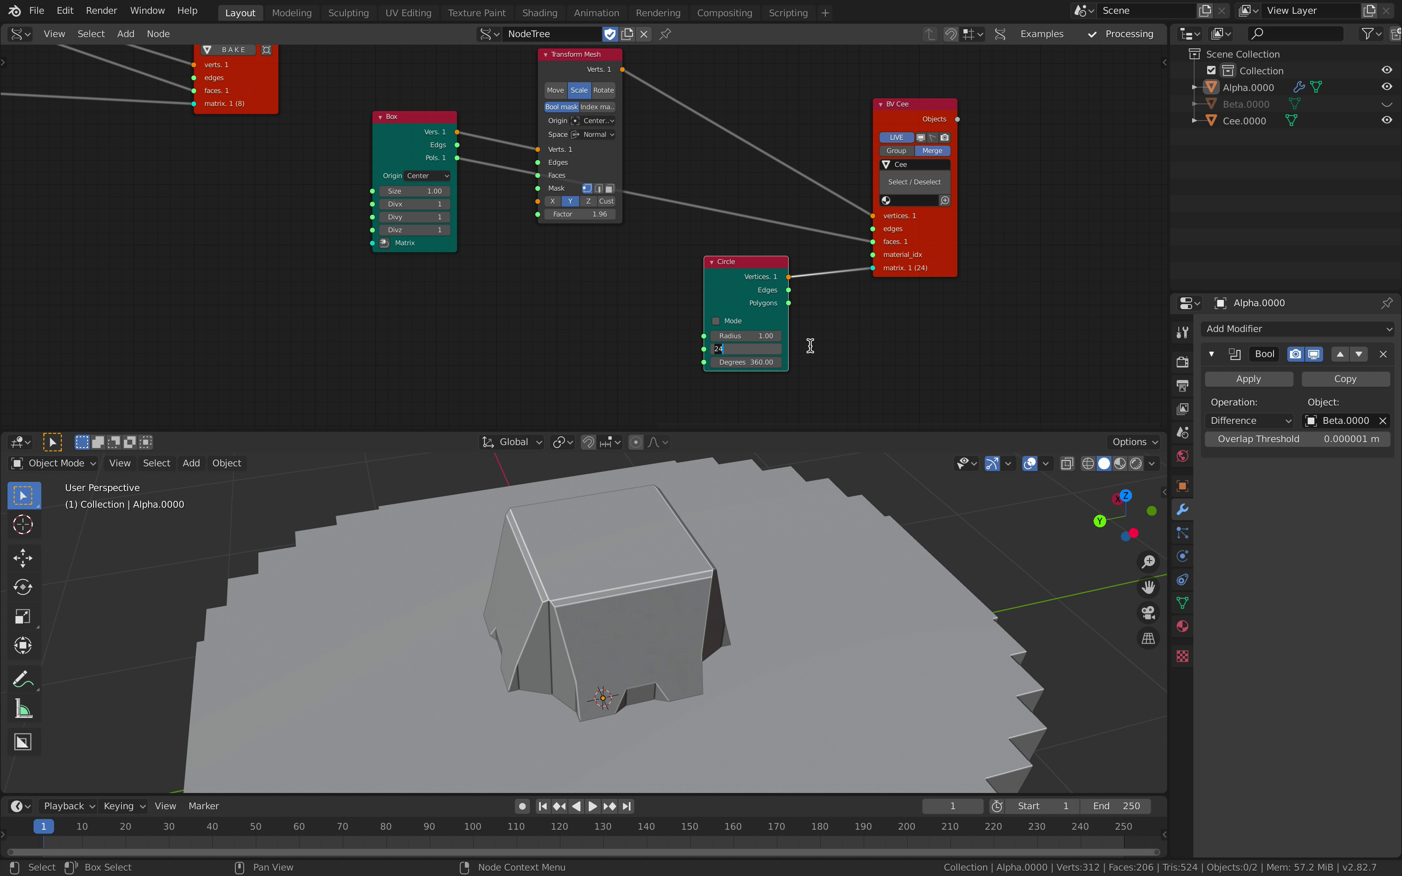
text(6)
key(Return)
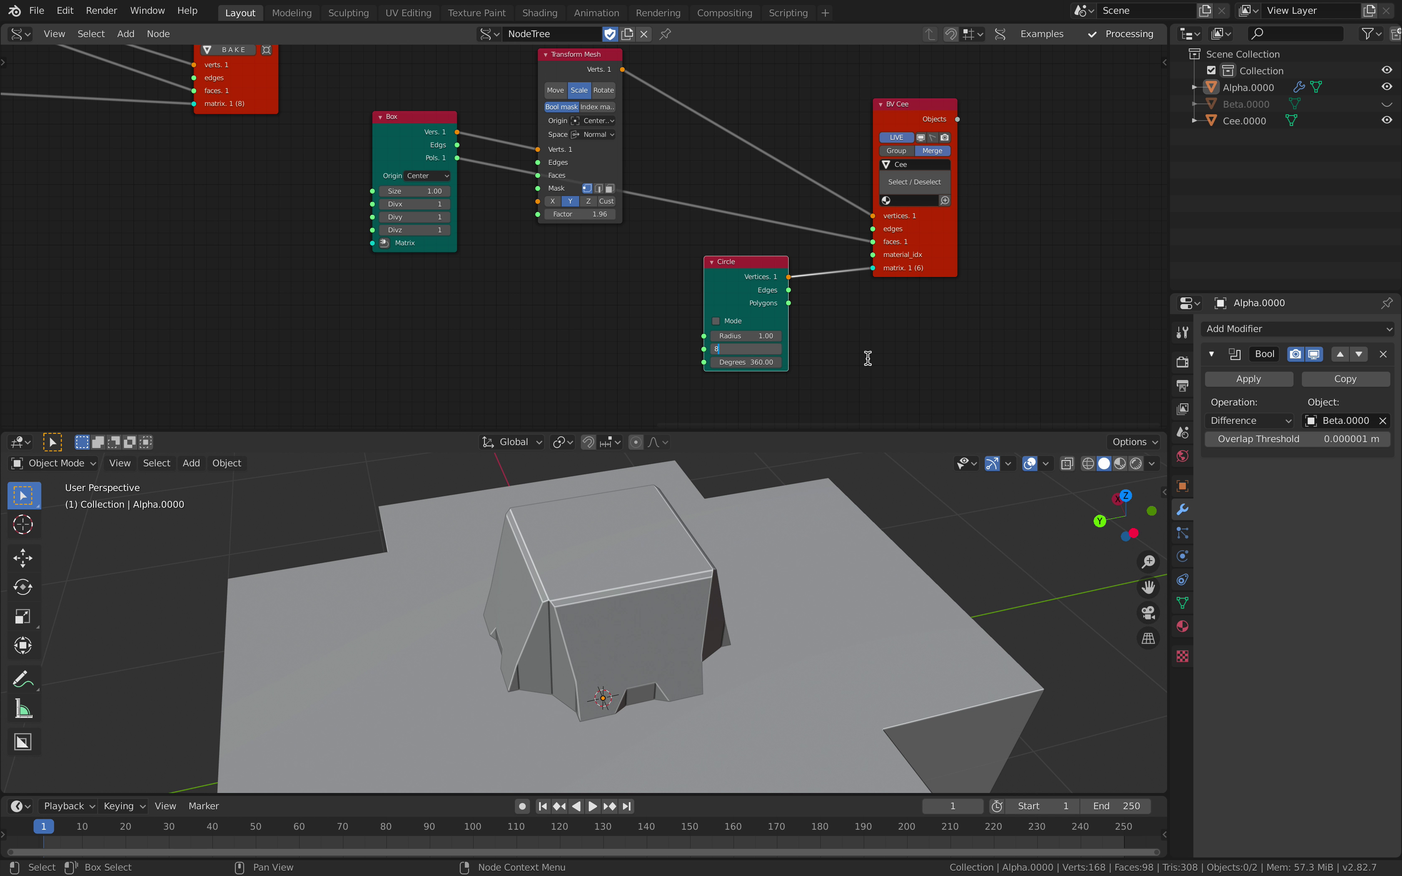
text(8)
key(Return)
Set the Circle's radius to 0.19 and the Box's size to 0.60
middle_drag(755, 501, 371, 567)
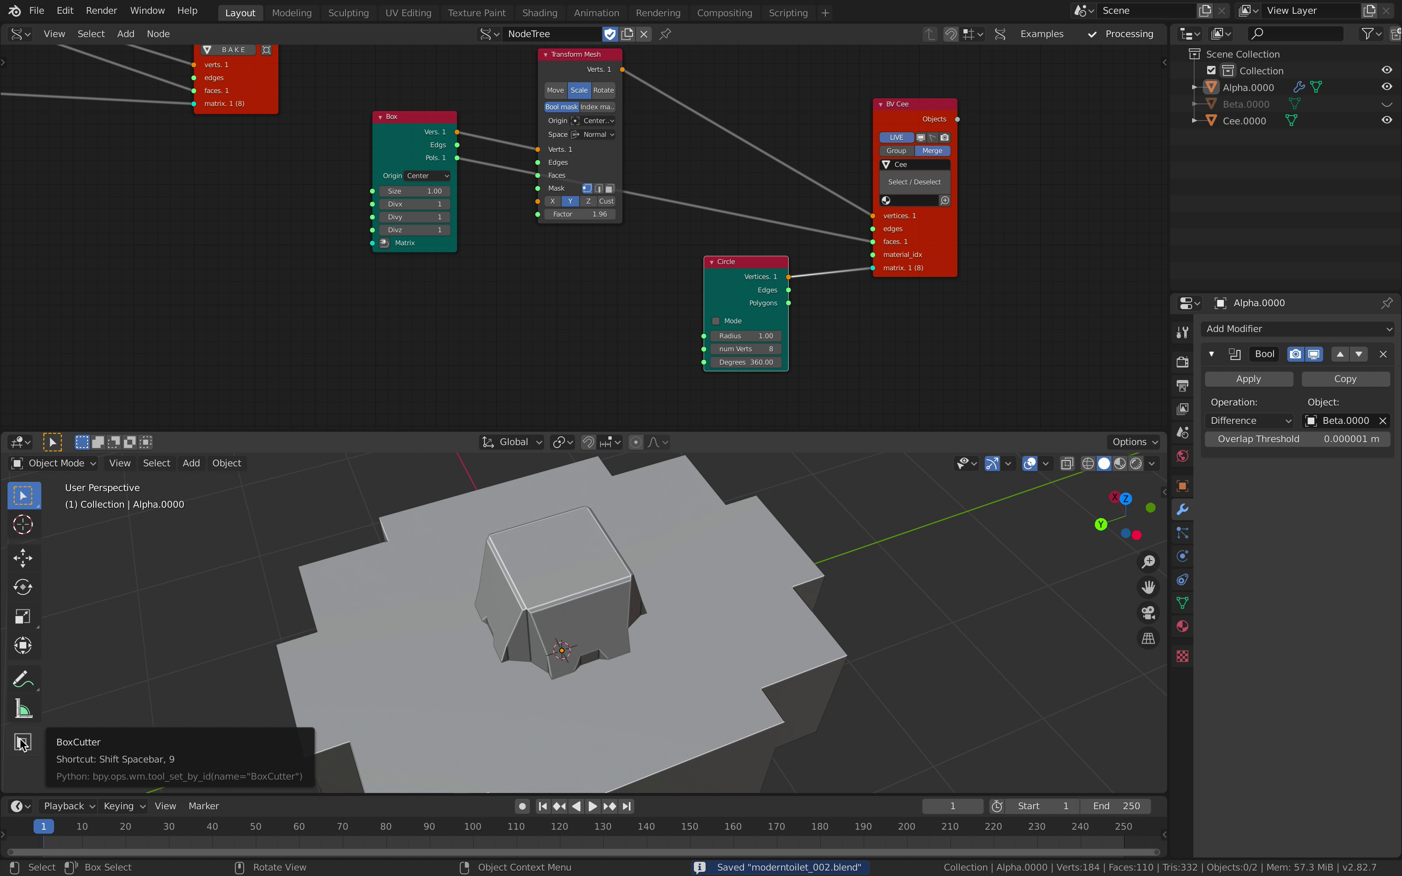
middle_drag(348, 666, 643, 660)
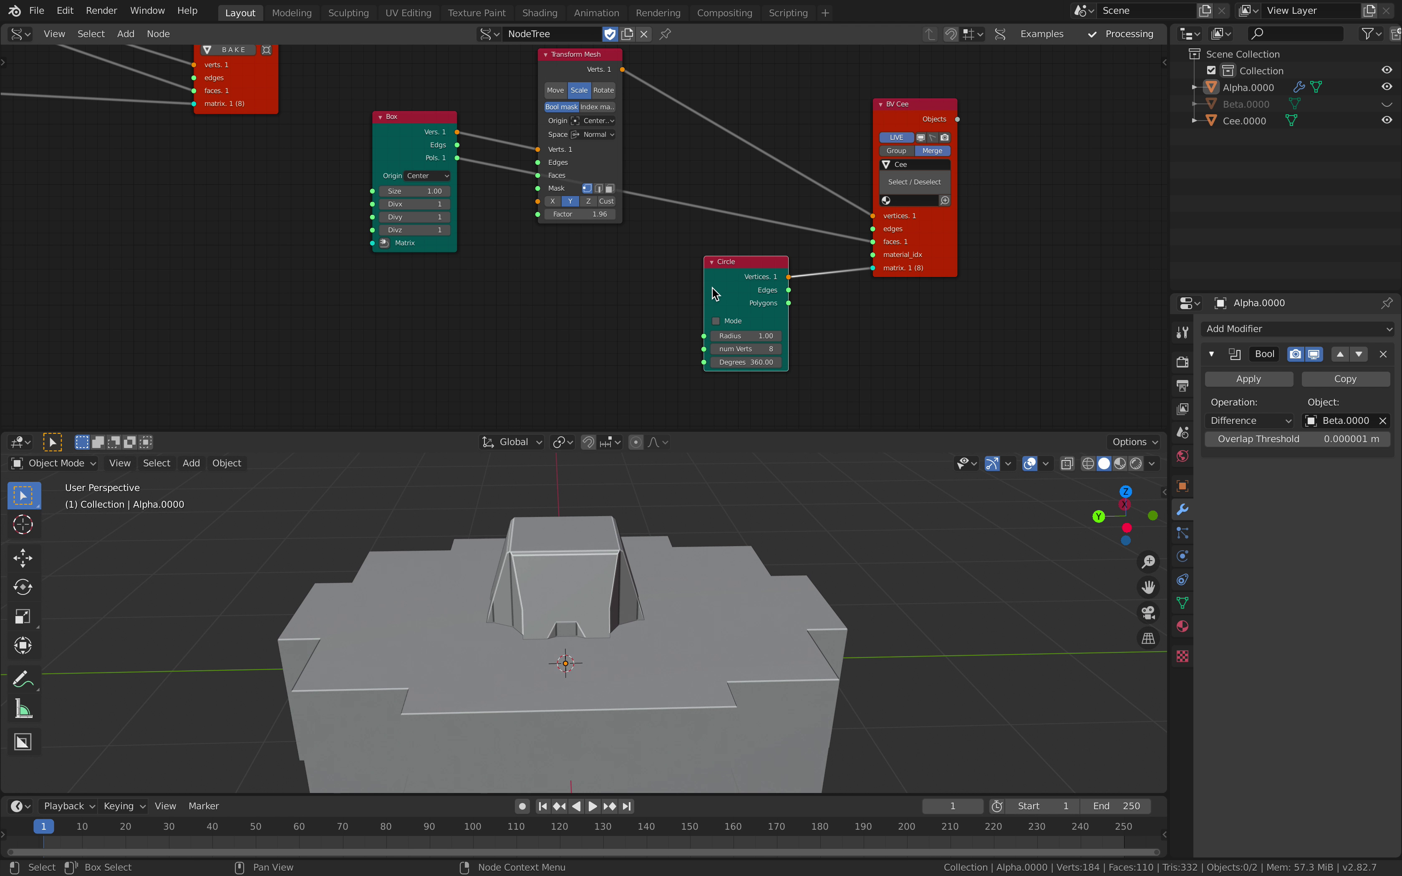
scroll(716, 276, up, 1)
mouse_move(760, 320)
mouse_down()
mouse_move(745, 321)
mouse_move(759, 319)
mouse_up()
drag(421, 164, 389, 165)
middle_drag(564, 198, 607, 255)
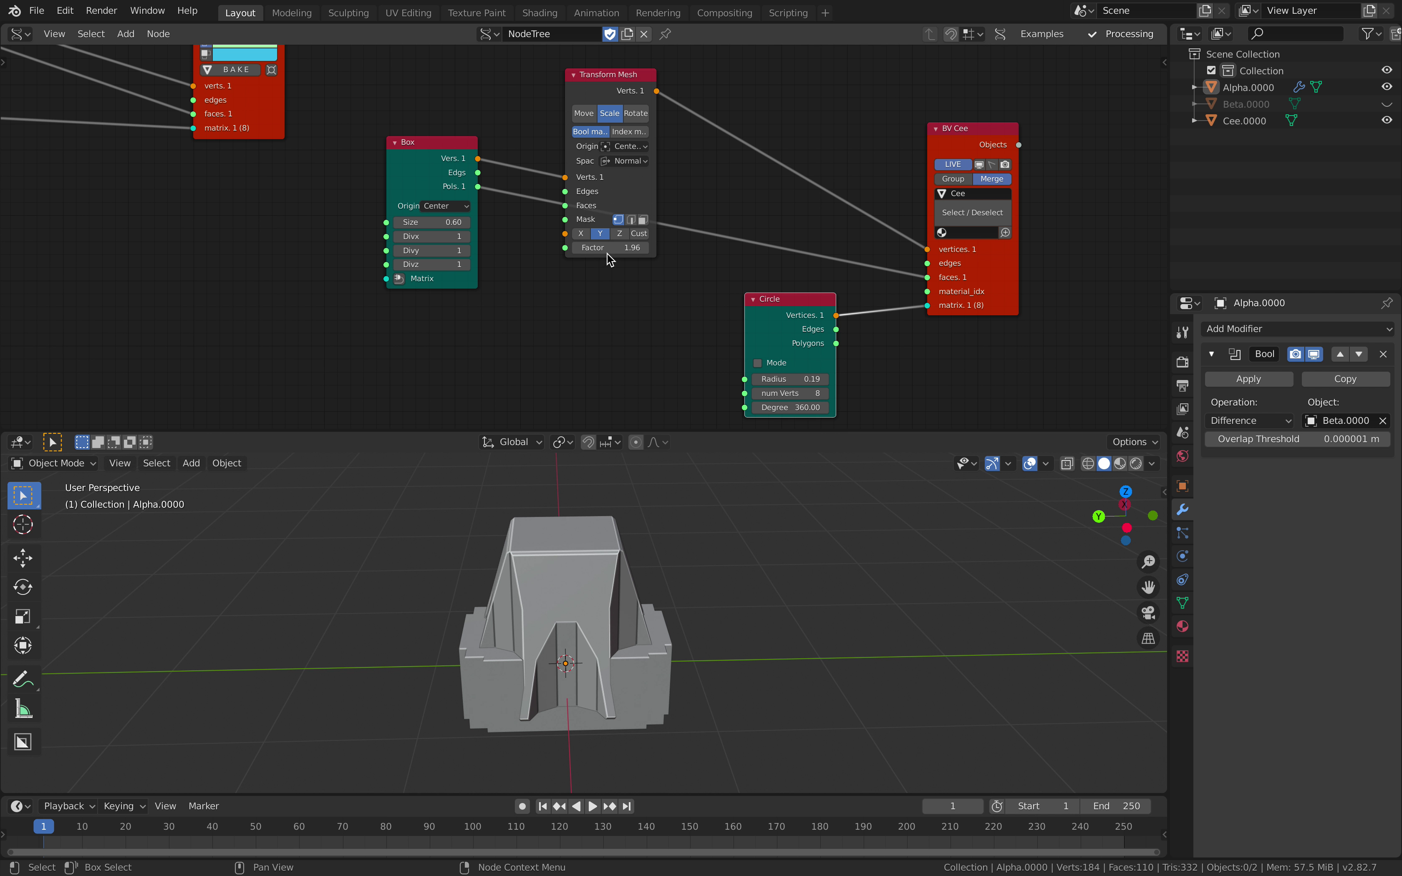
Set the Transform Mesh scale factor to 2.18 and rearrange the Box and Transform Mesh nodes
drag(636, 197, 698, 152)
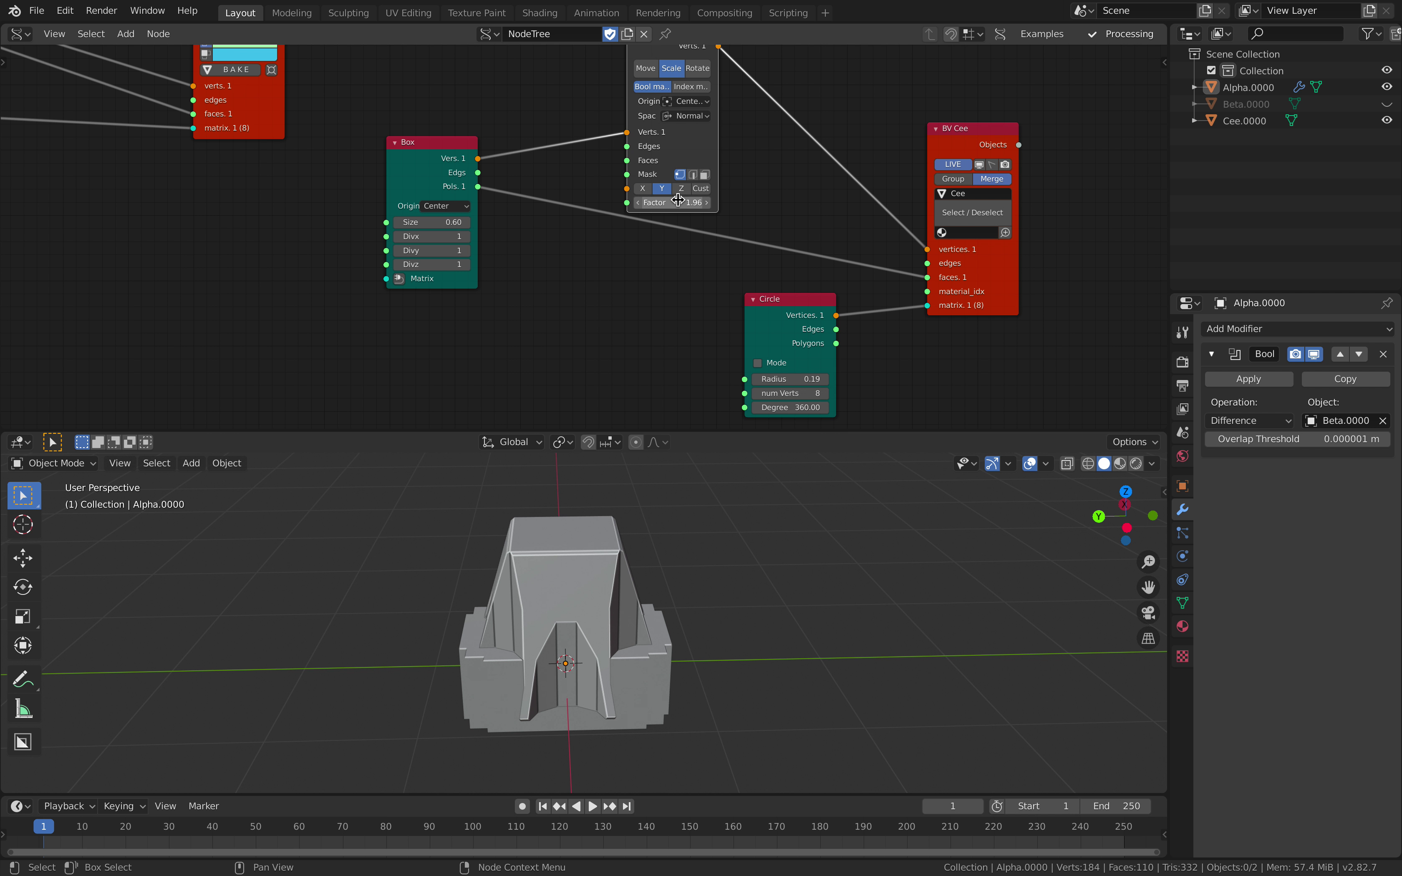
middle_drag(676, 228, 683, 224)
drag(472, 188, 469, 218)
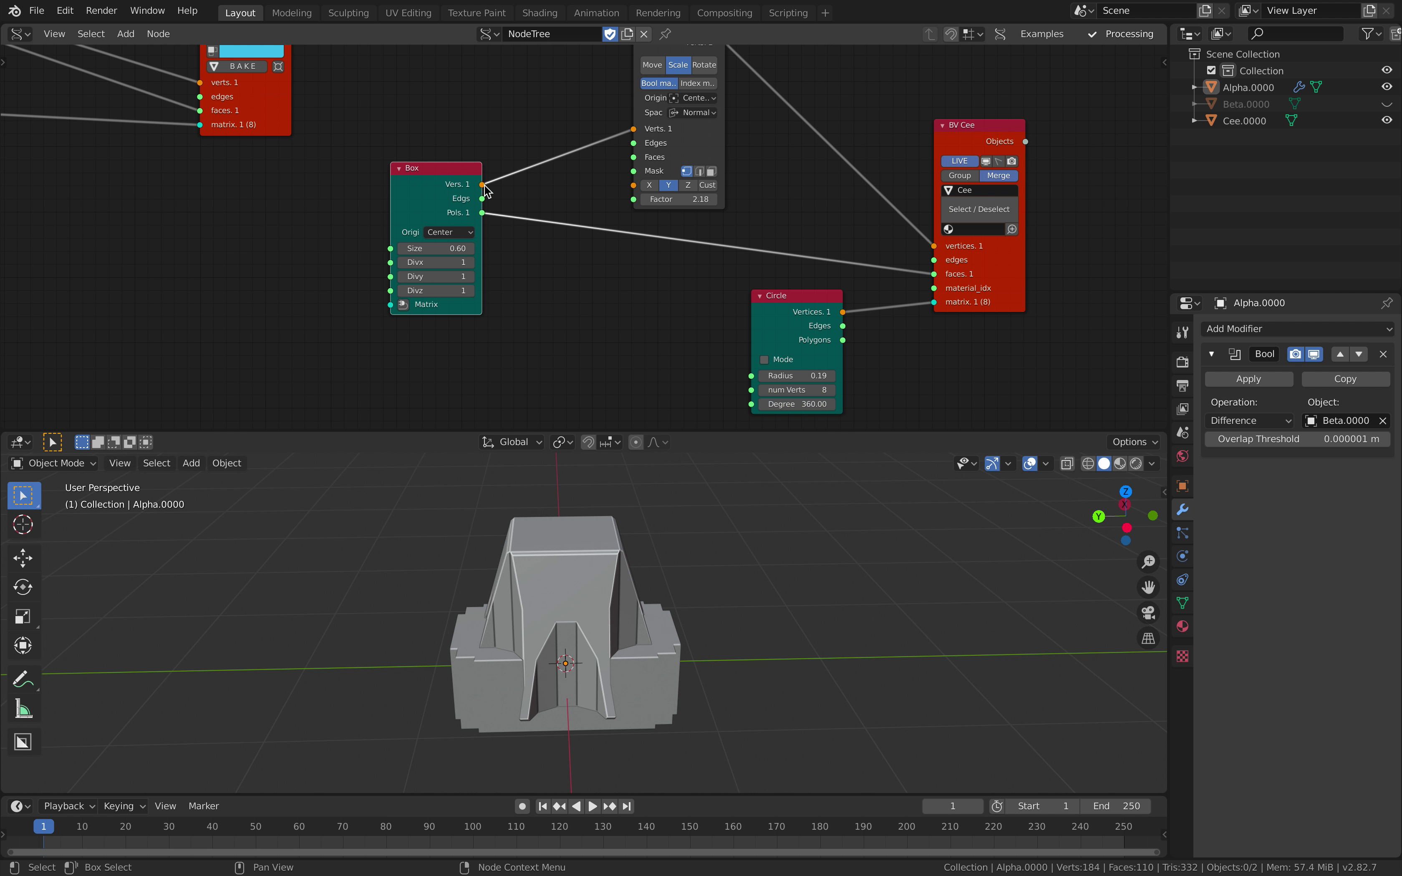
drag(695, 137, 667, 141)
drag(464, 173, 429, 222)
drag(669, 152, 606, 199)
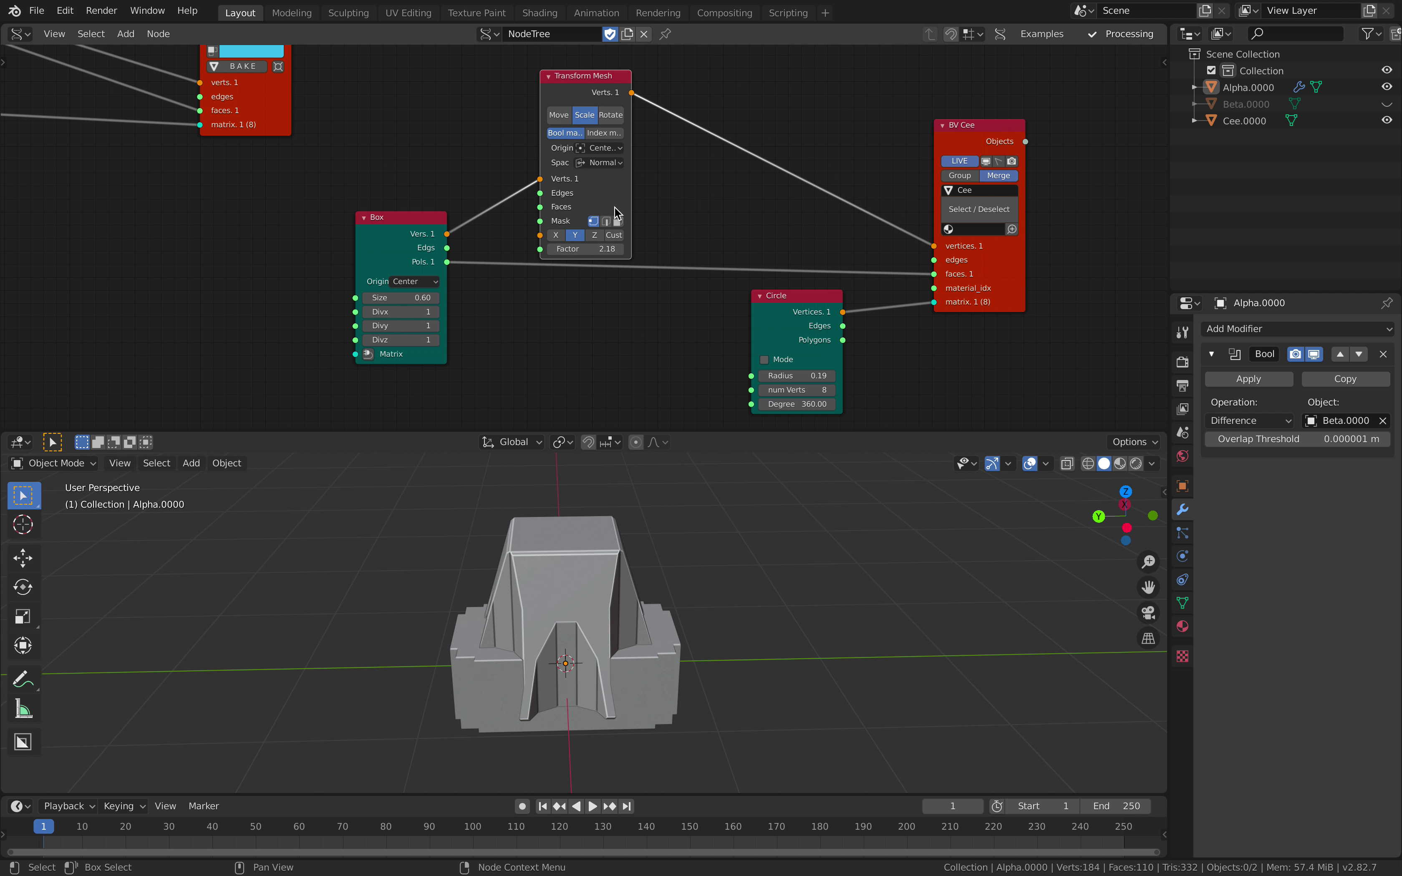
Spread the BV Cee and Circle nodes apart and increase the Circle's radius to 2.65
drag(986, 279, 1021, 273)
drag(801, 305, 746, 312)
middle_drag(786, 285, 750, 252)
middle_drag(687, 476, 729, 488)
drag(701, 349, 837, 349)
middle_drag(708, 491, 710, 625)
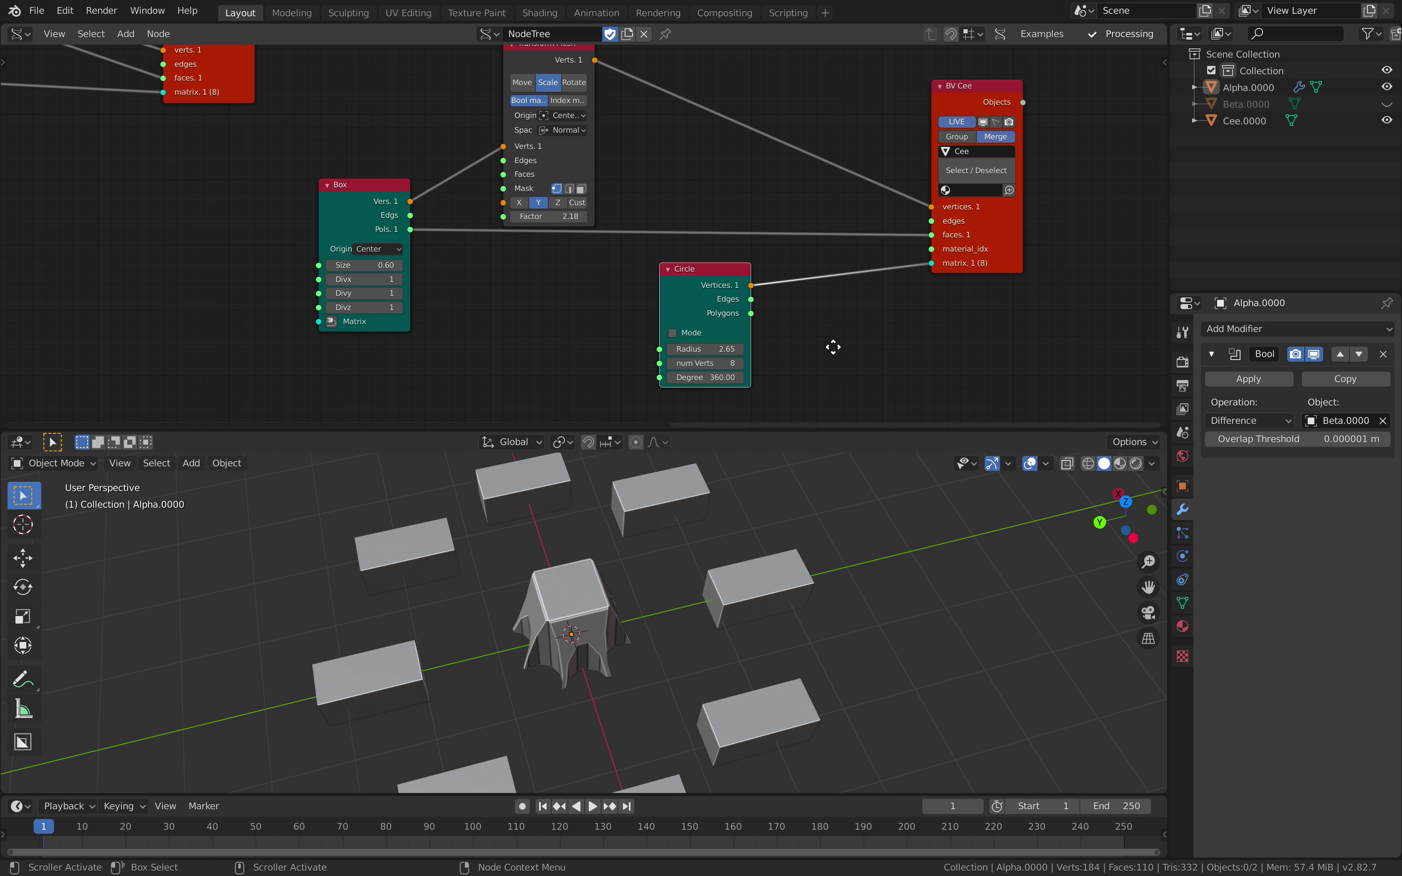
middle_drag(832, 345, 813, 300)
middle_drag(538, 620, 505, 574)
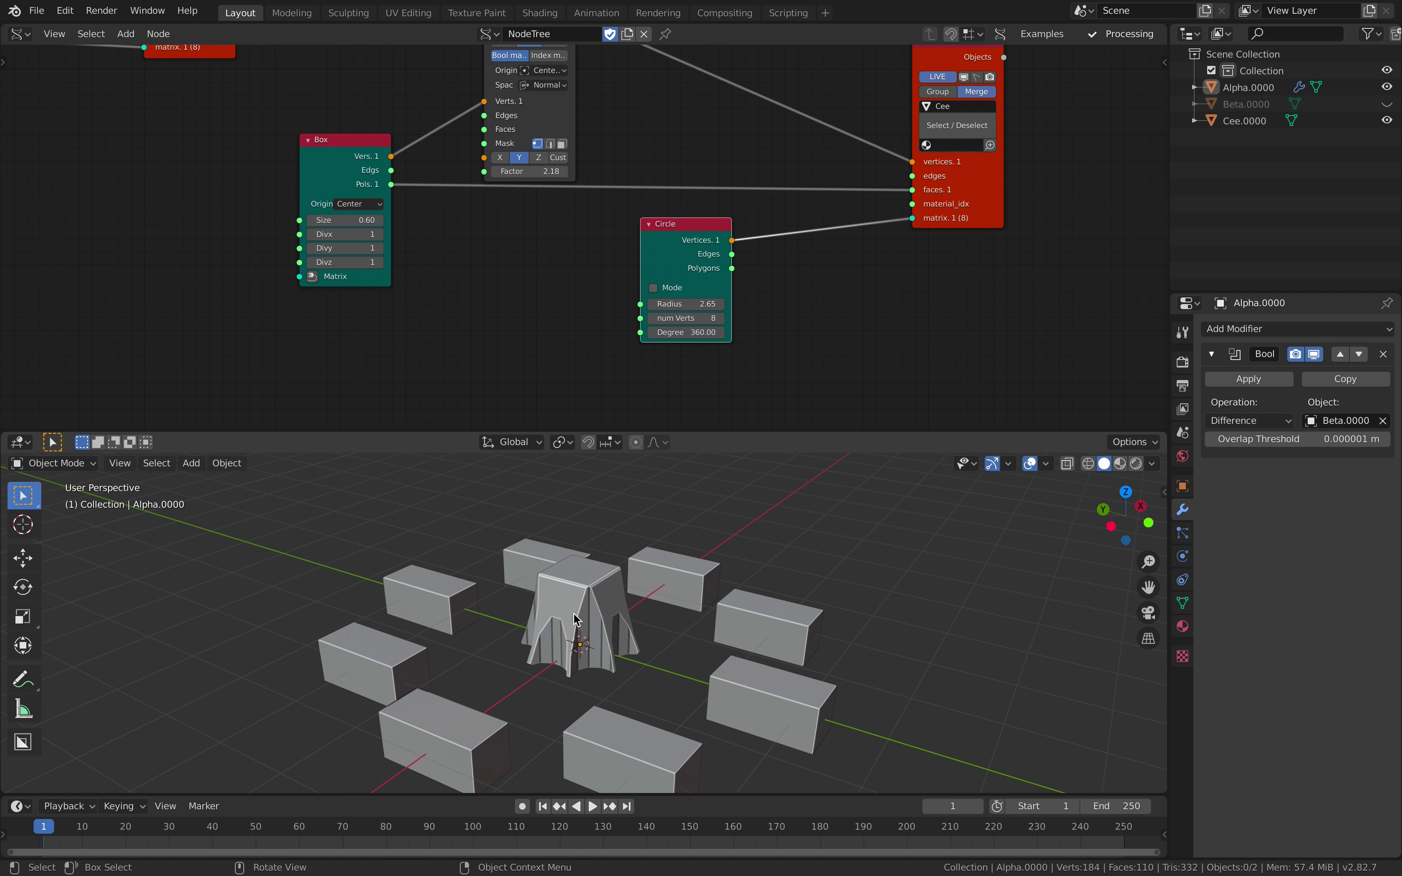
Add a Matrix normal node between the Circle and BV Cee nodes
key(shift+a)
text(moatr)
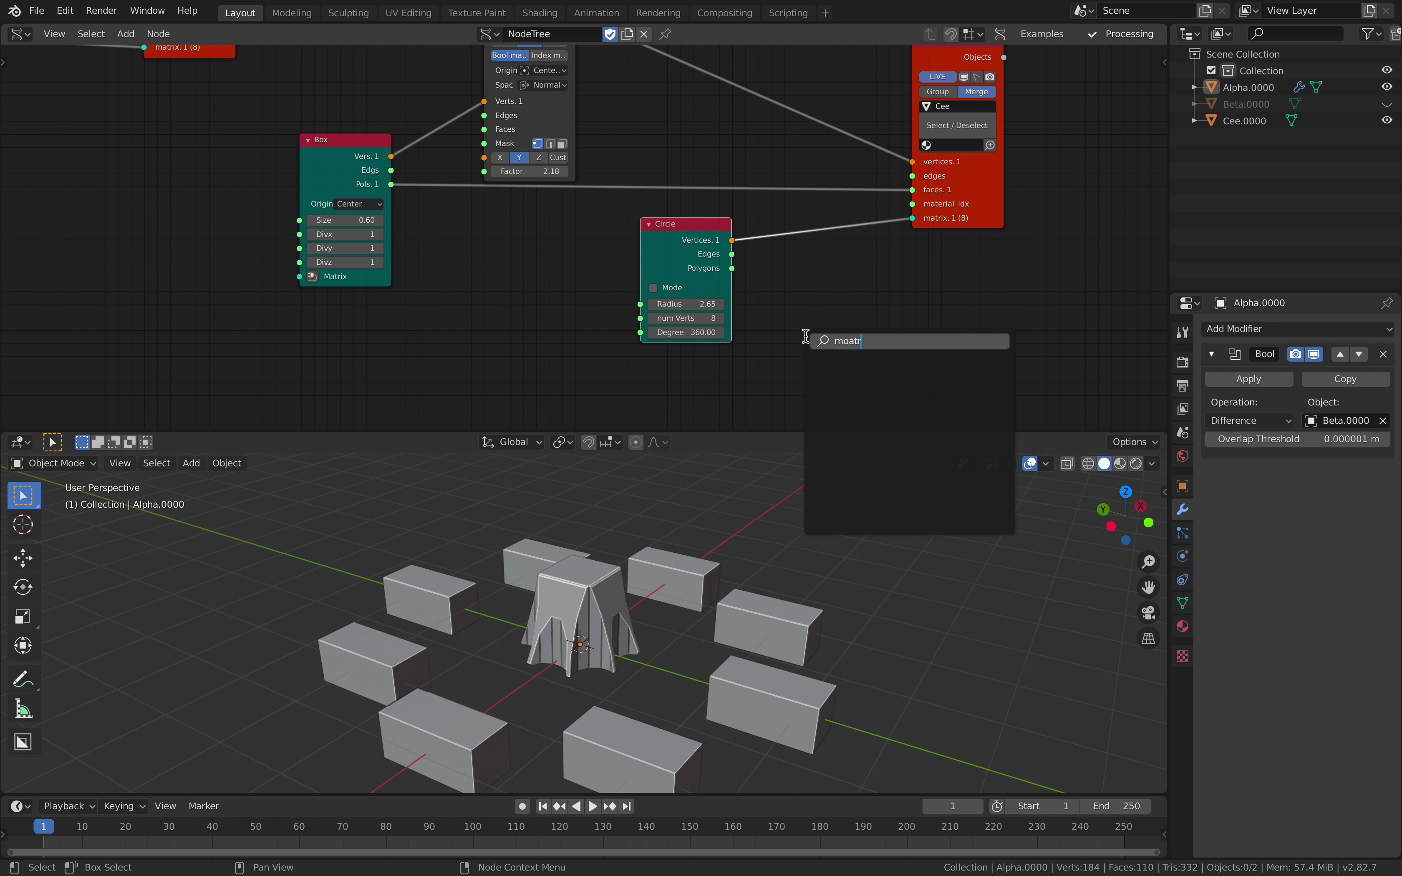
key(BackSpace)
key(BackSpace)
key(BackSpace)
key(BackSpace)
text(atrix no)
key(Return)
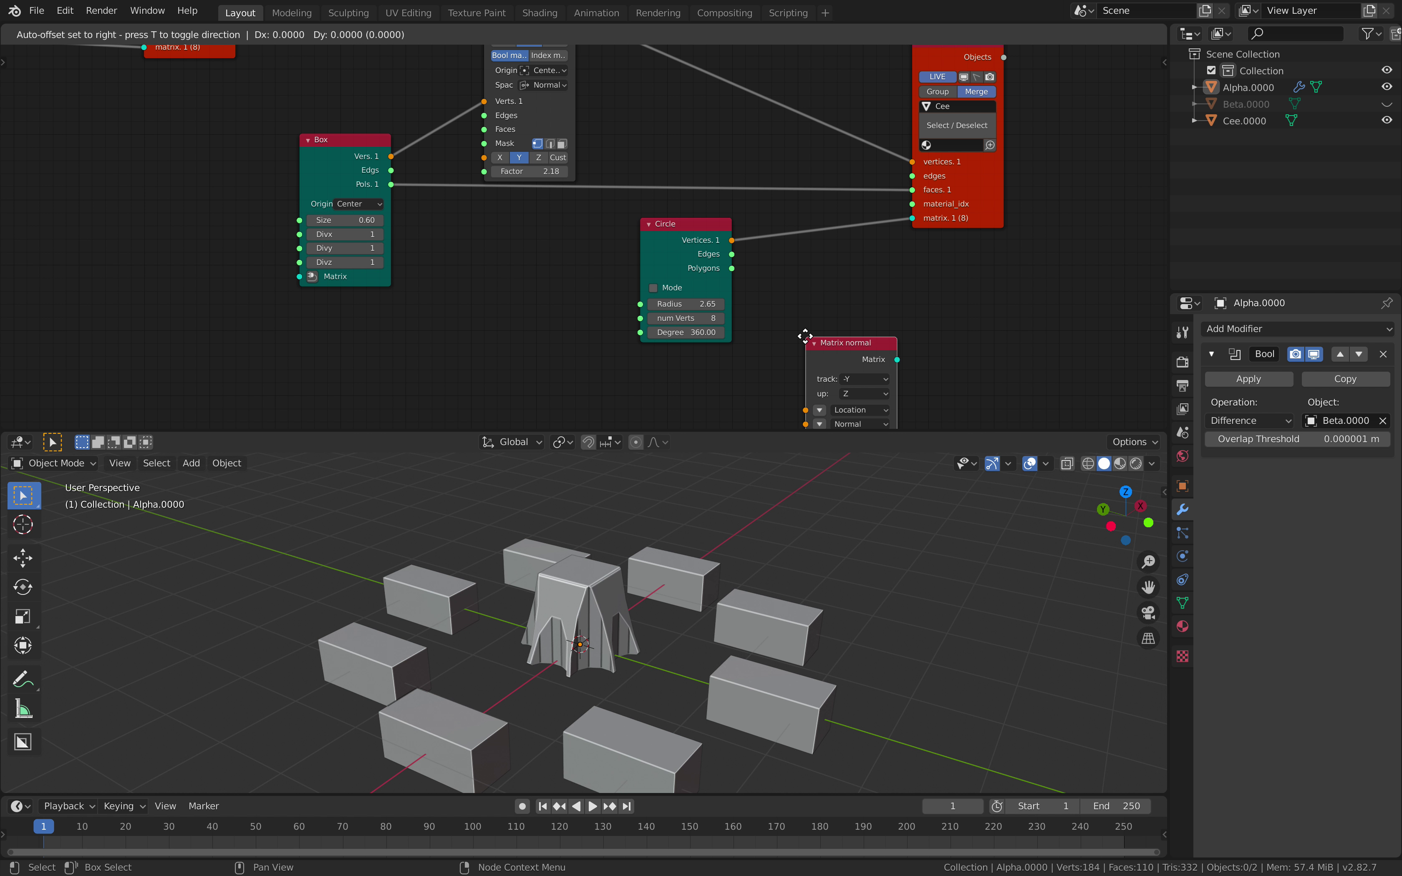
click(830, 277)
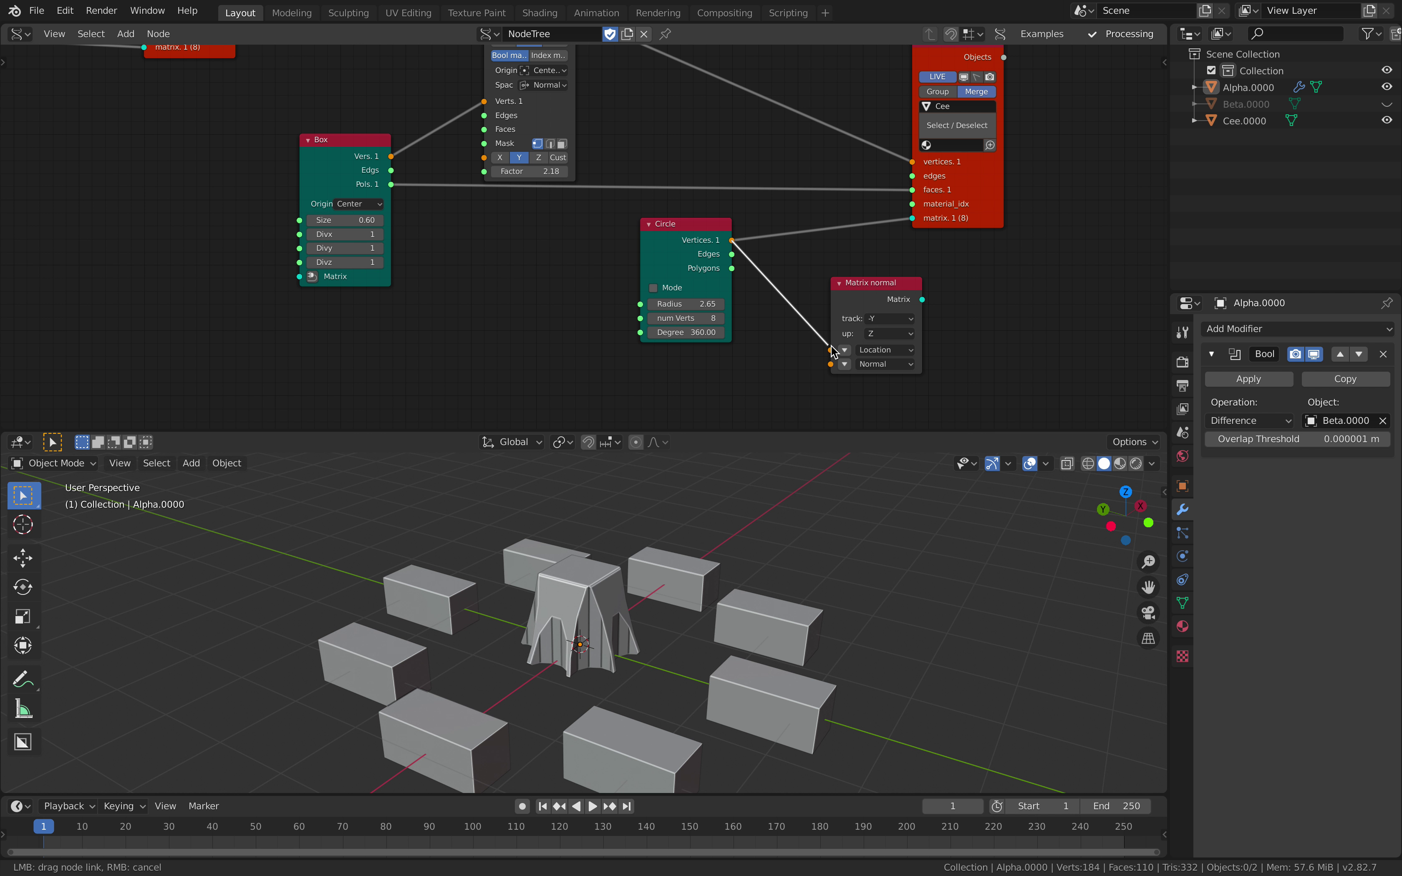
Connect the Circle's Vertices to the Matrix normal's Location and Normal inputs, and its Matrix output to the BV Cee matrix input
drag(734, 246, 733, 243)
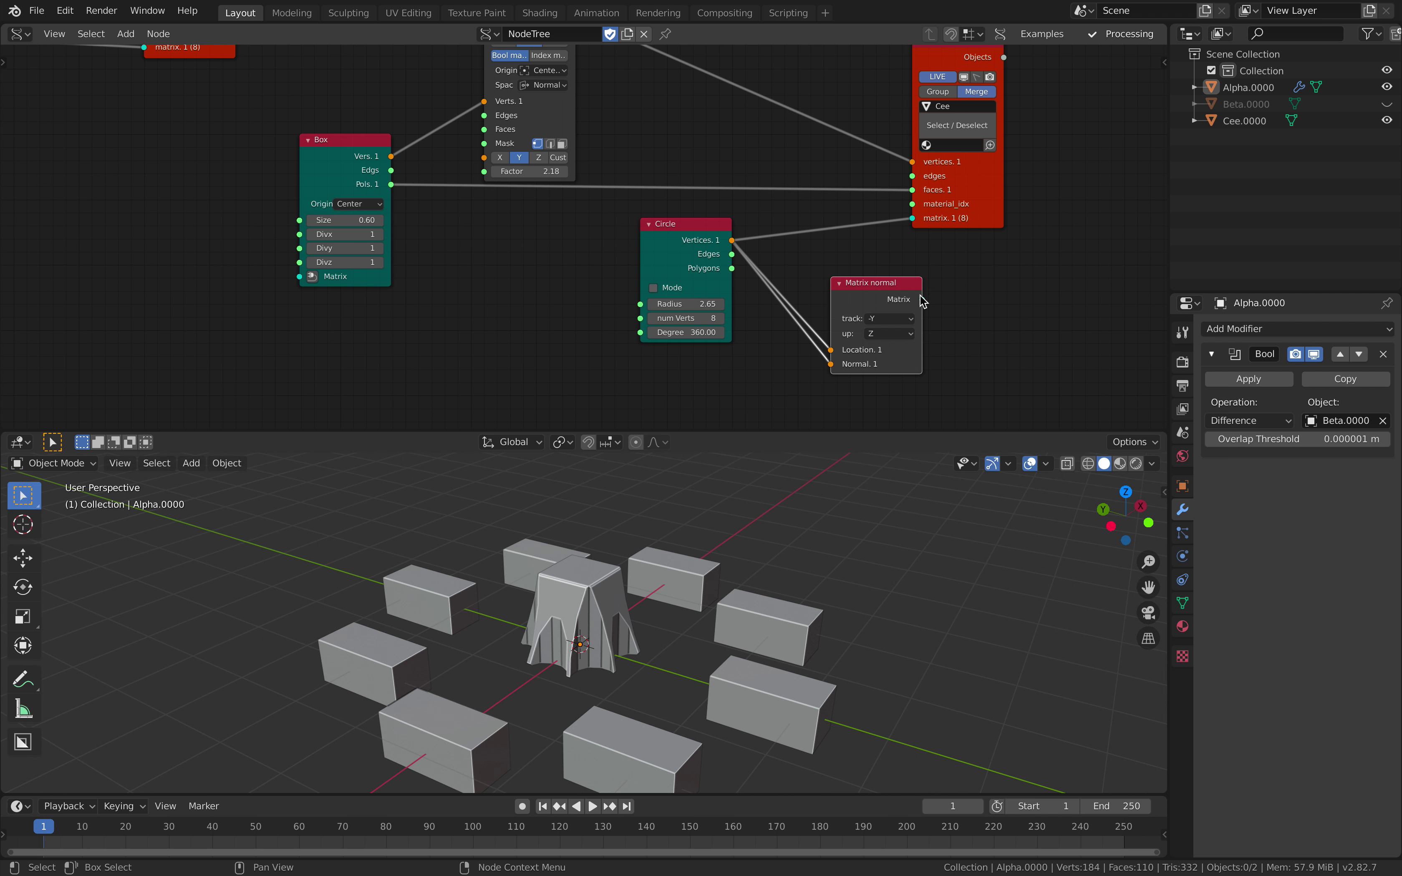
drag(927, 222, 914, 219)
drag(876, 281, 843, 242)
middle_drag(623, 580, 675, 620)
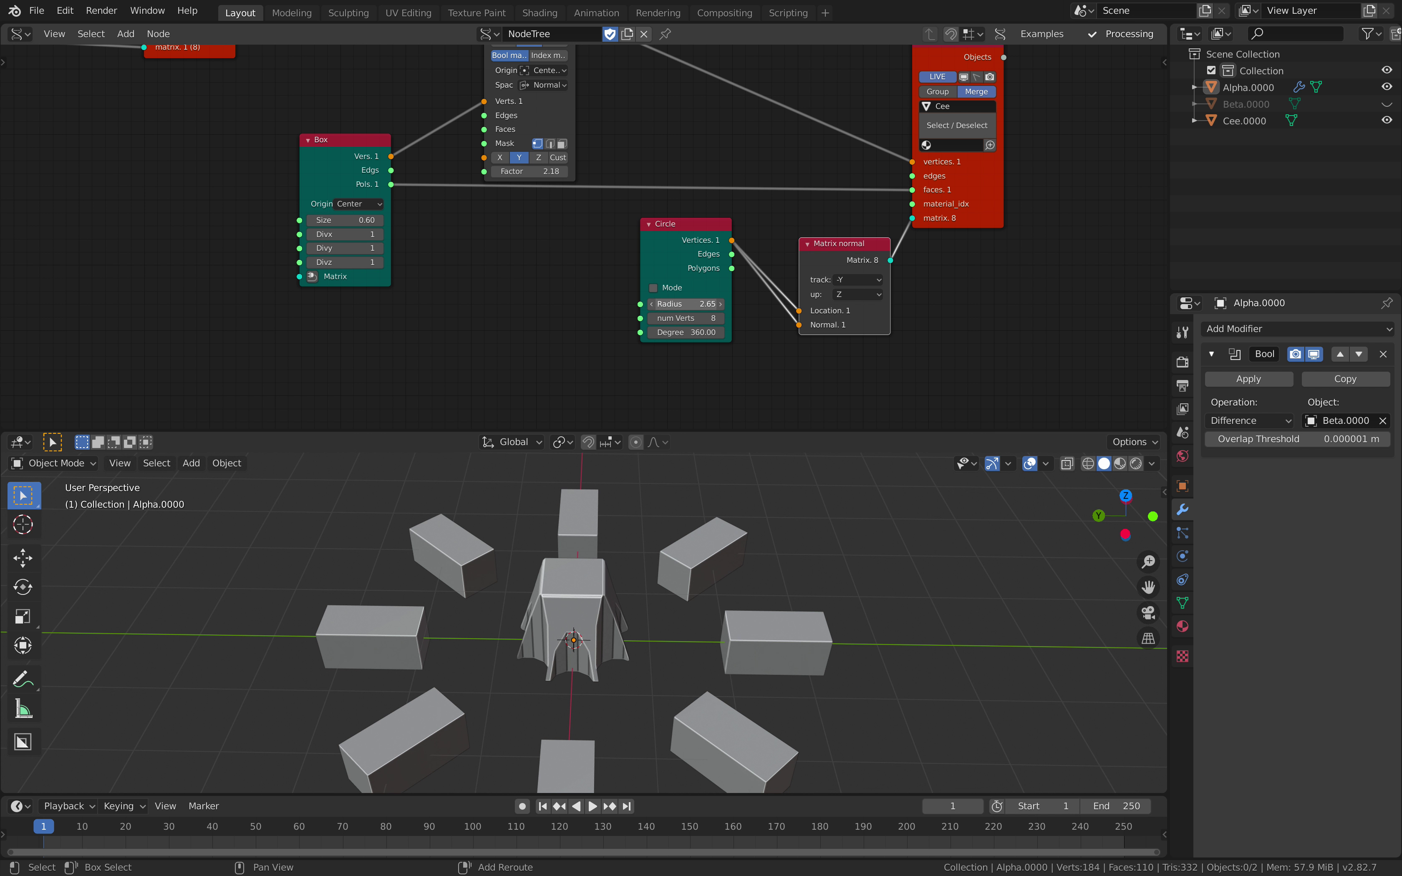
Reduce the Circle's radius to 0.69 and the Box's size to 0.21, saving the file along the way
mouse_move(686, 304)
mouse_down()
mouse_move(649, 304)
mouse_move(690, 304)
mouse_move(661, 304)
mouse_up()
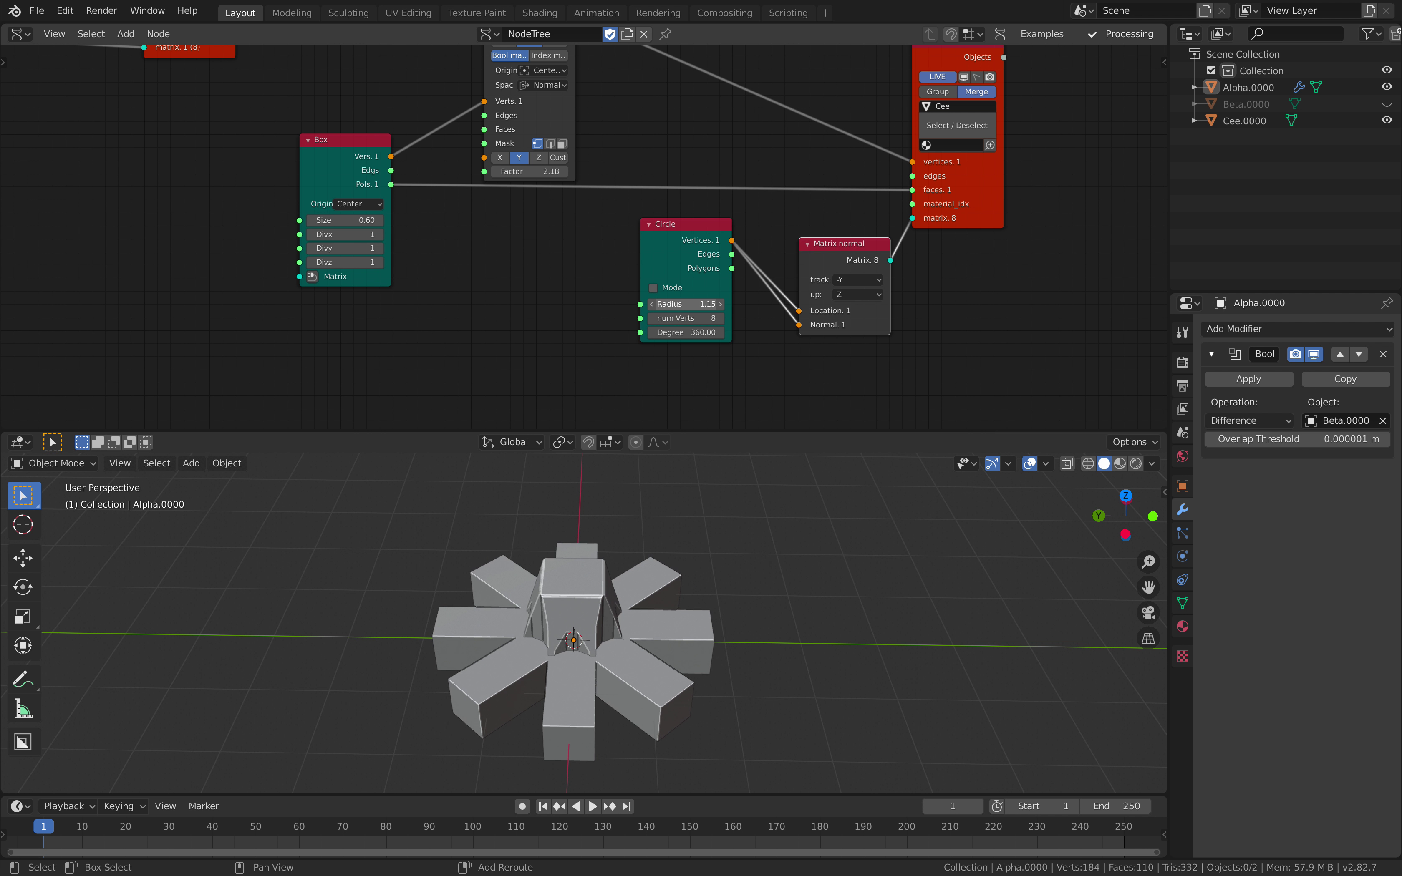
middle_drag(665, 288, 668, 313)
key(ctrl+s)
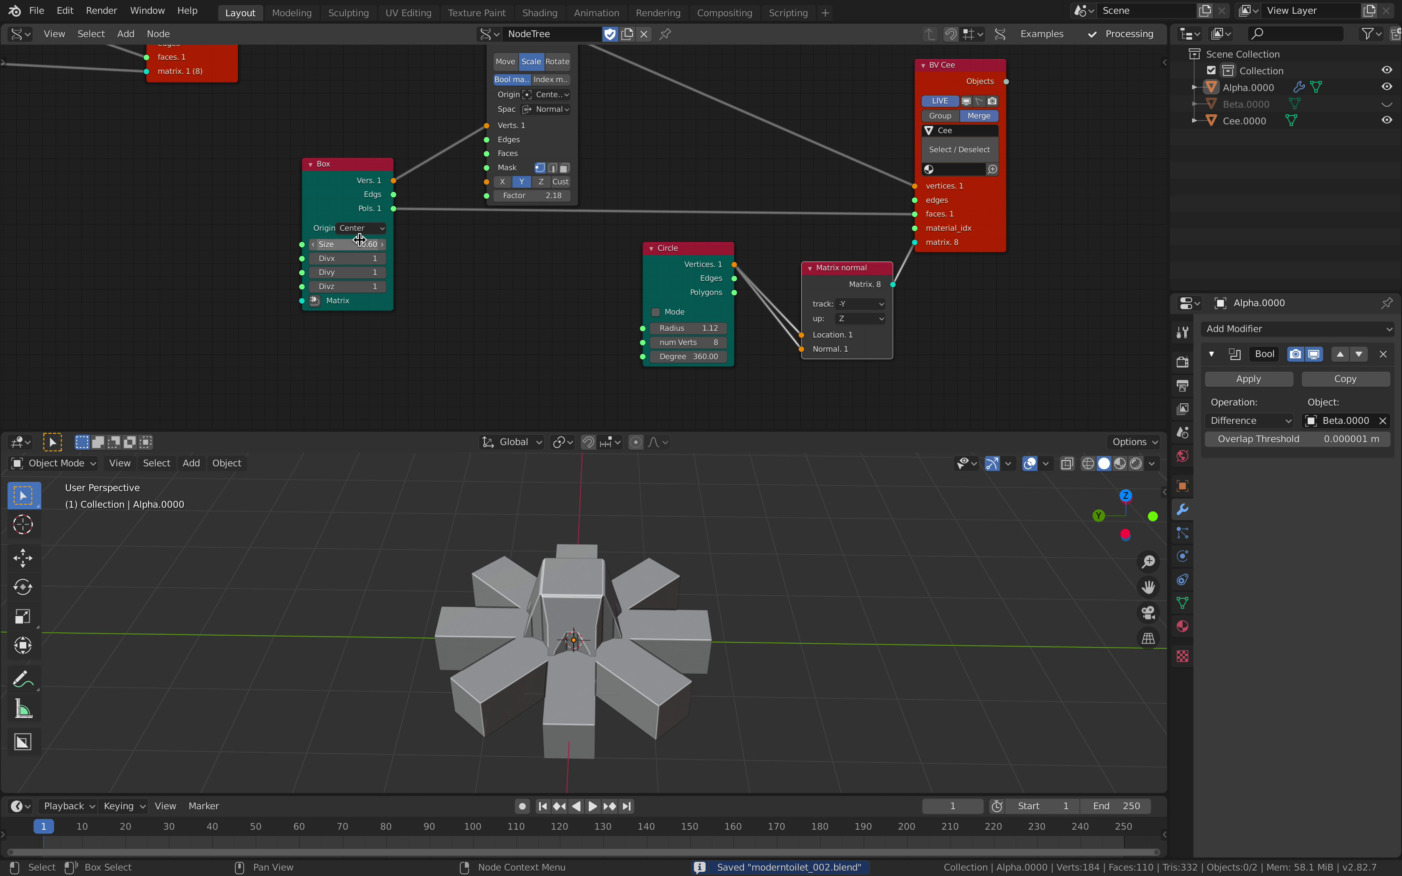
shift+drag(360, 240, 336, 244)
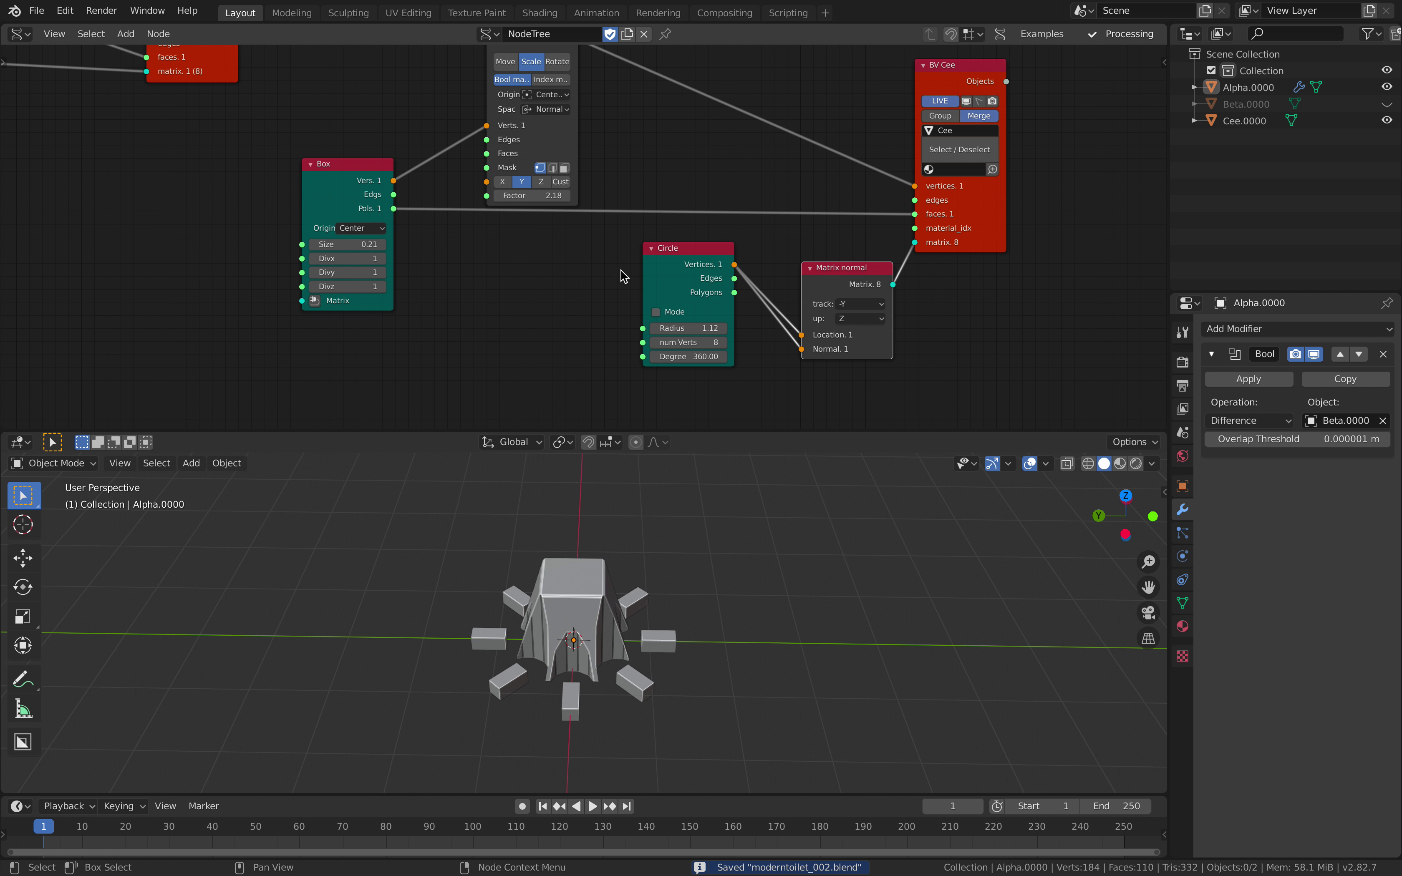
drag(689, 328, 673, 328)
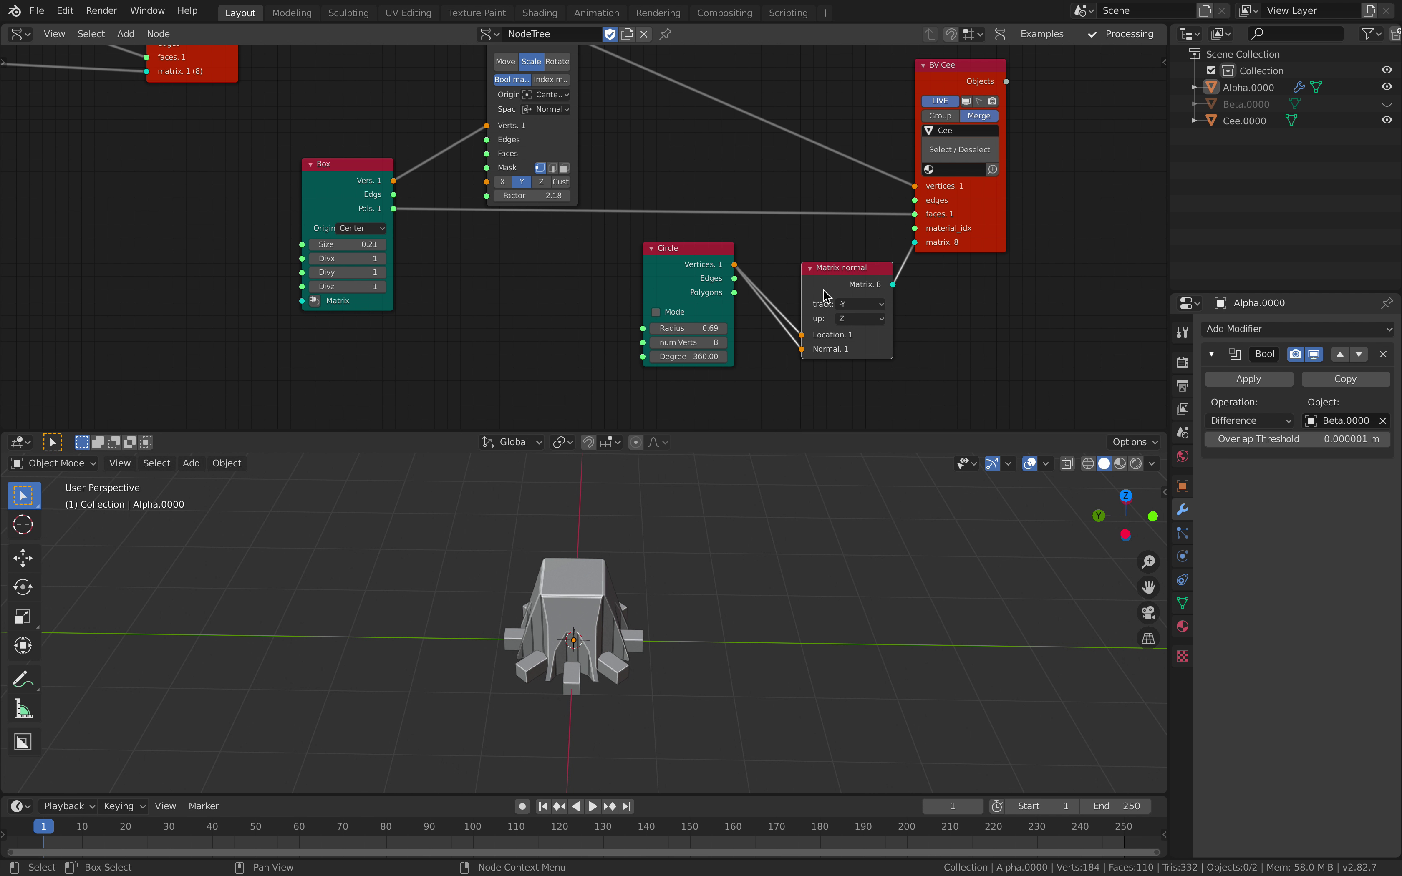
Space out the Circle, Matrix normal and BV Cee nodes and save the file
drag(844, 275, 820, 281)
drag(983, 224, 1047, 193)
key(ctrl+s)
click(825, 273)
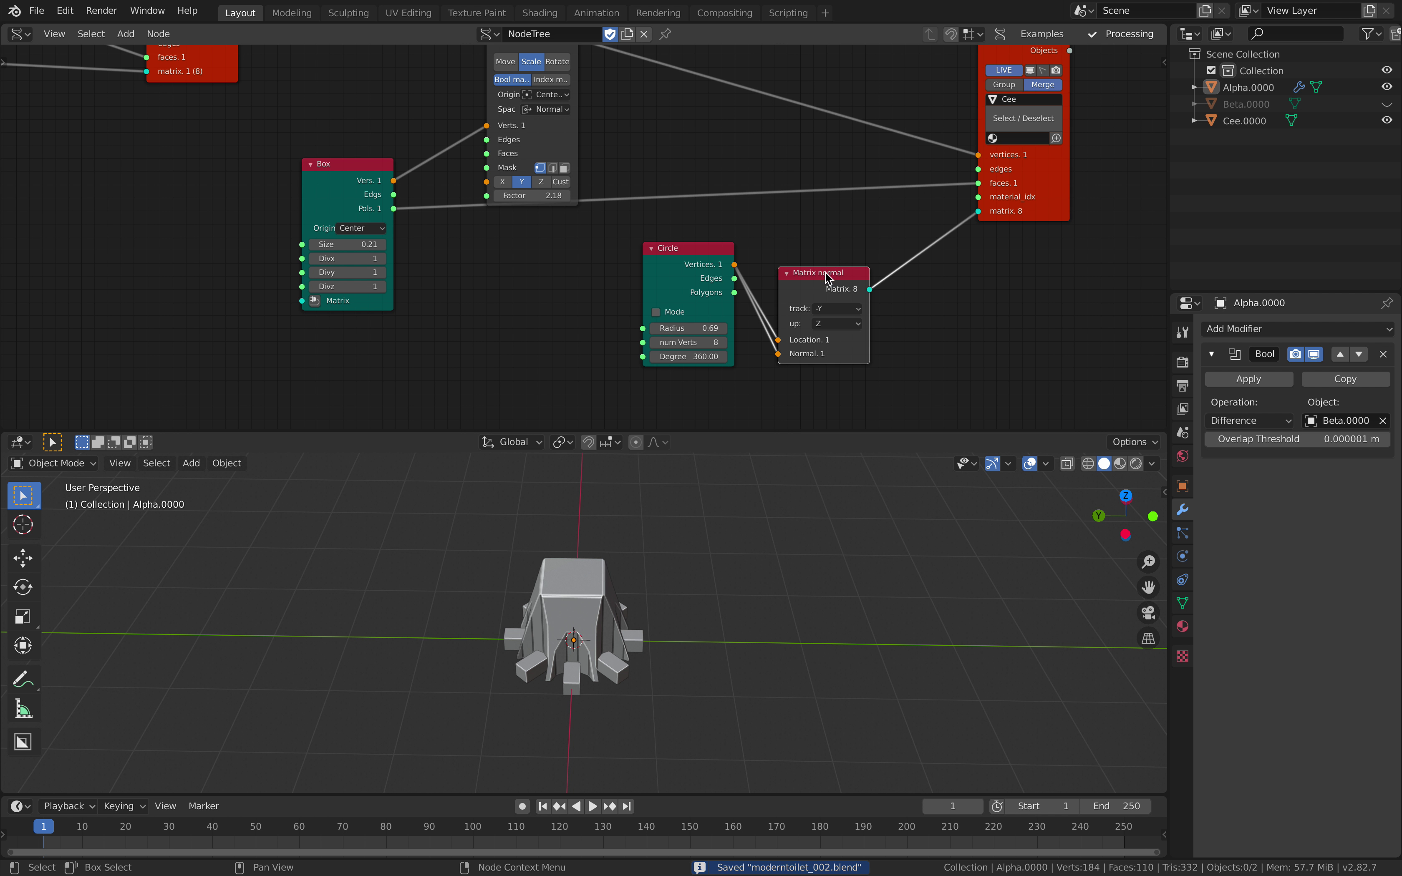
drag(825, 273, 822, 264)
drag(699, 256, 608, 297)
drag(819, 272, 770, 285)
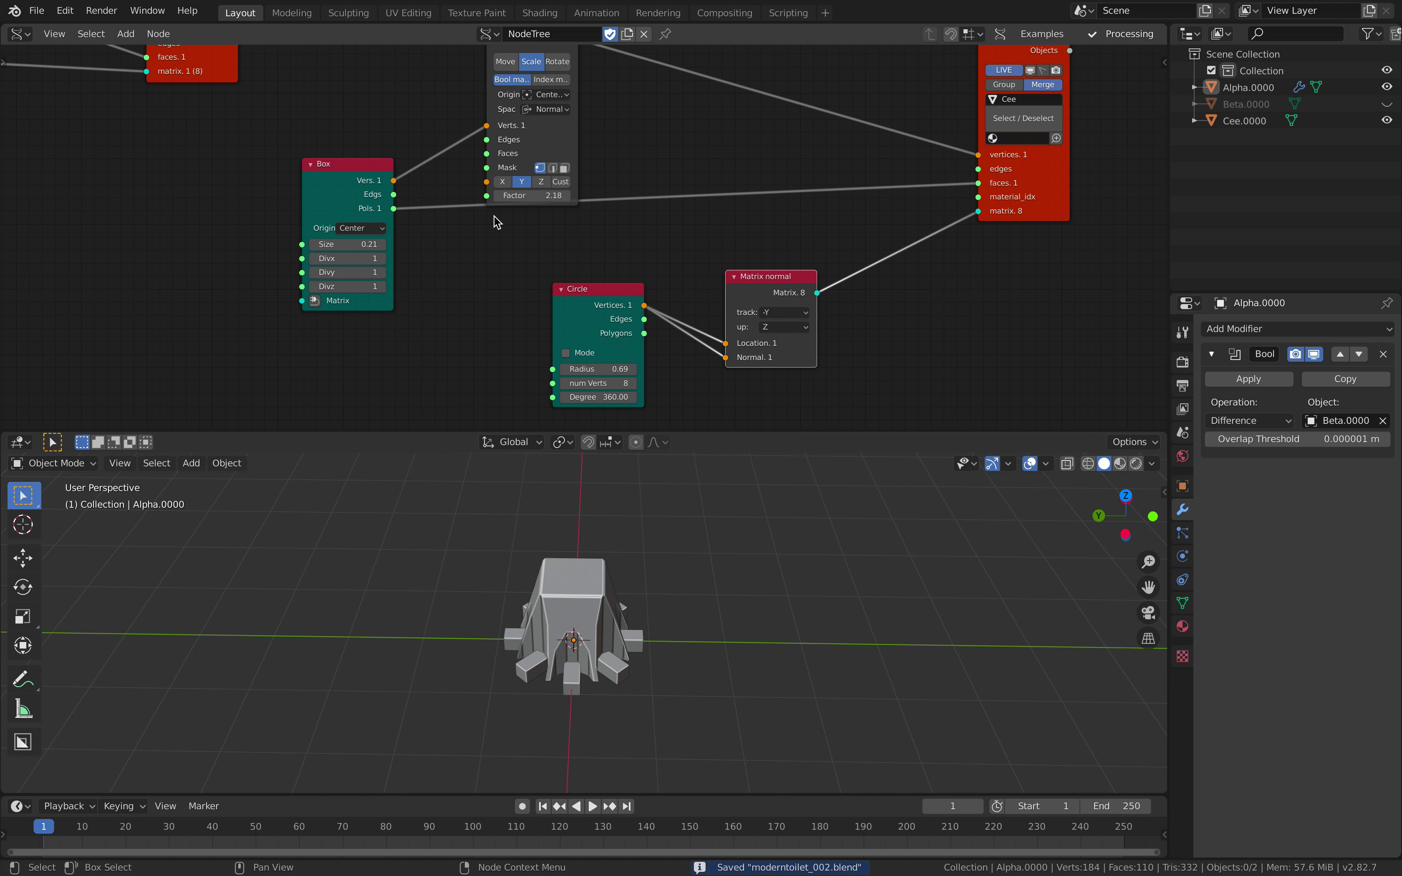
Duplicate the Transform Mesh node onto the link to BV Cee and set the copy to Move with a factor of 1.85
middle_drag(494, 222, 423, 346)
drag(446, 154, 429, 131)
key(shift+d)
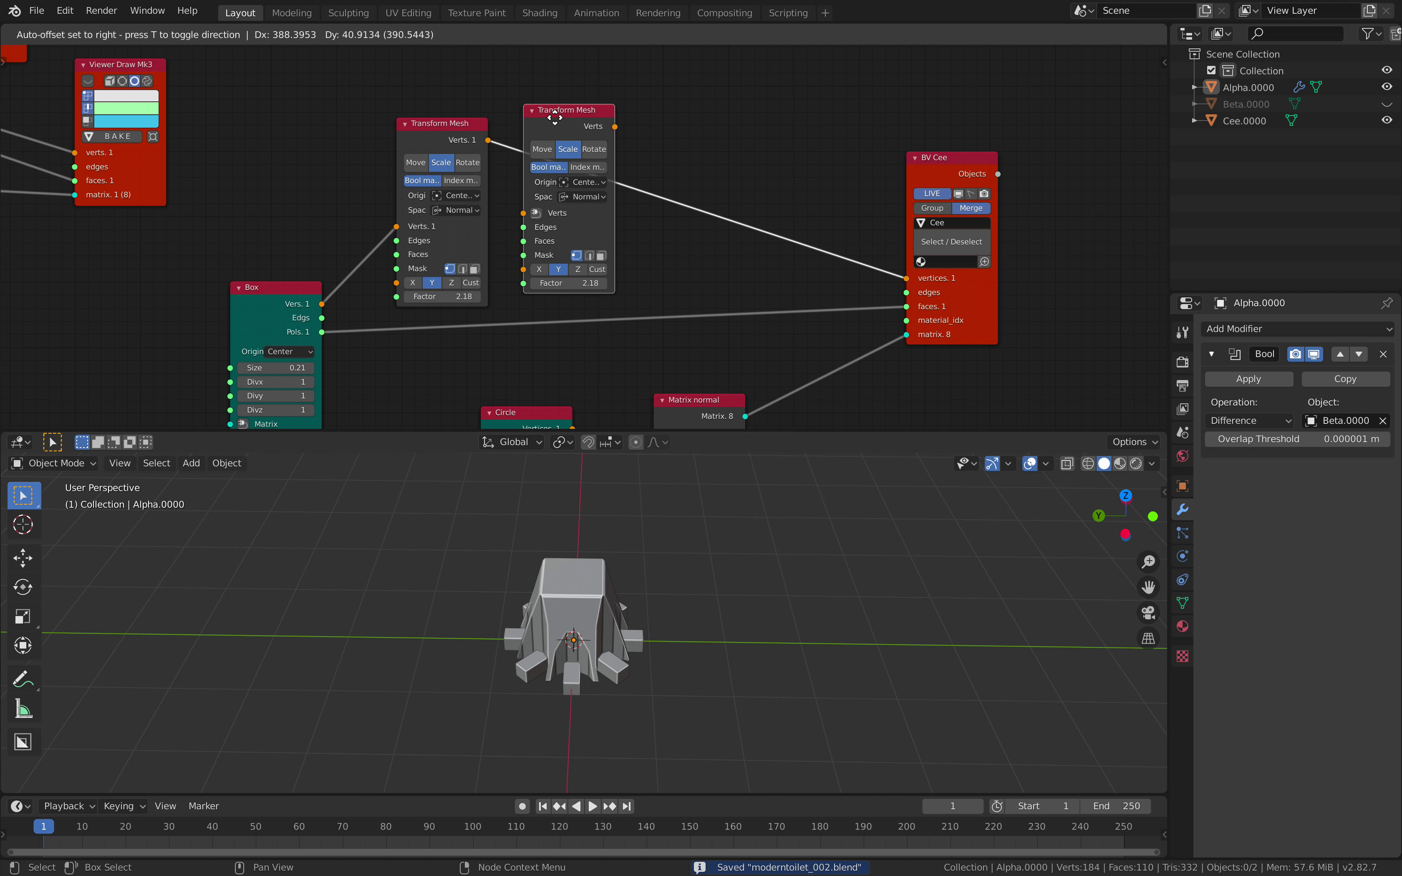
click(559, 122)
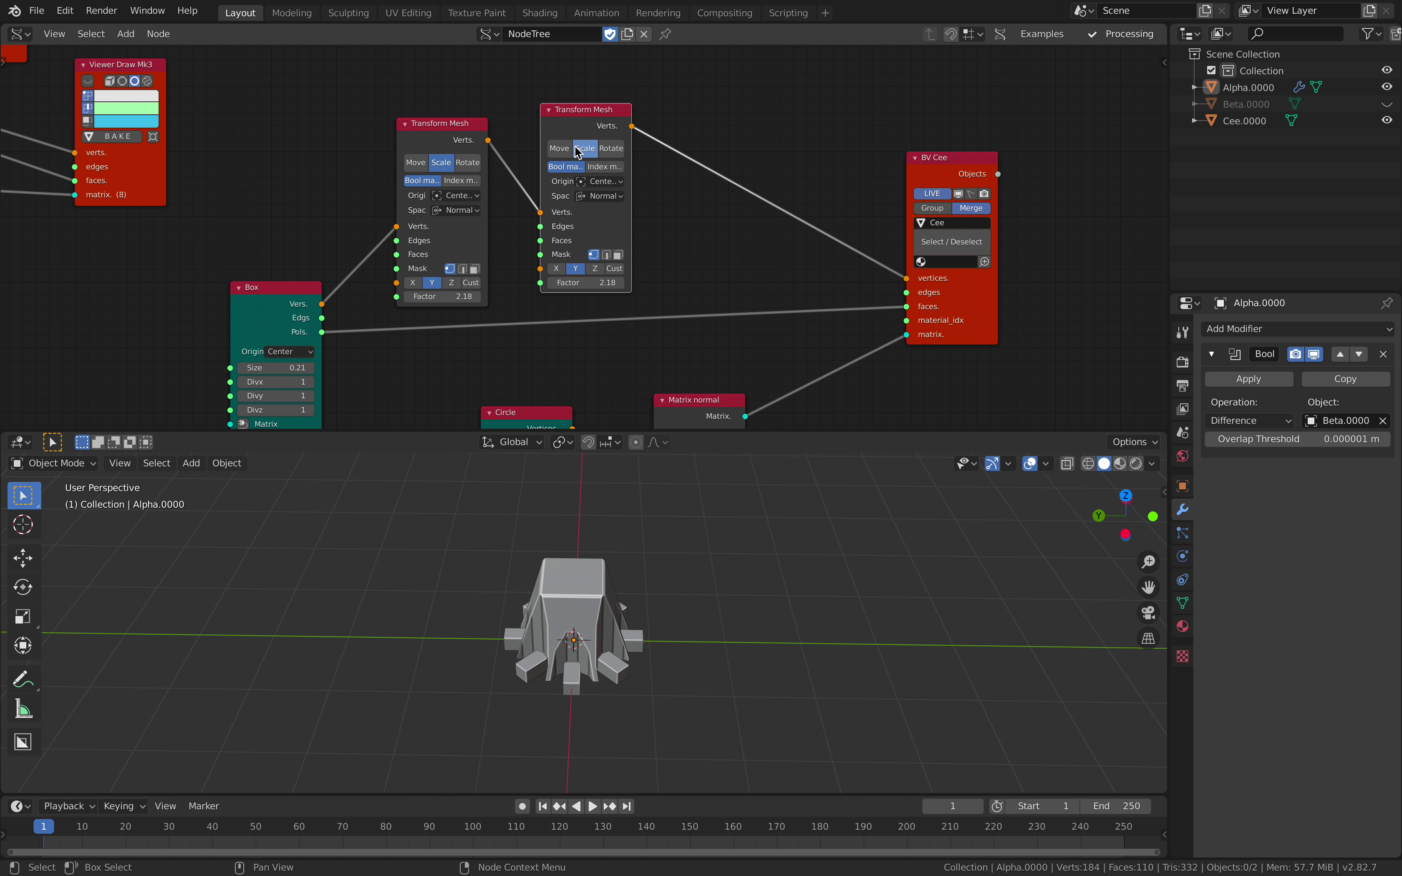
click(560, 148)
drag(591, 283, 571, 283)
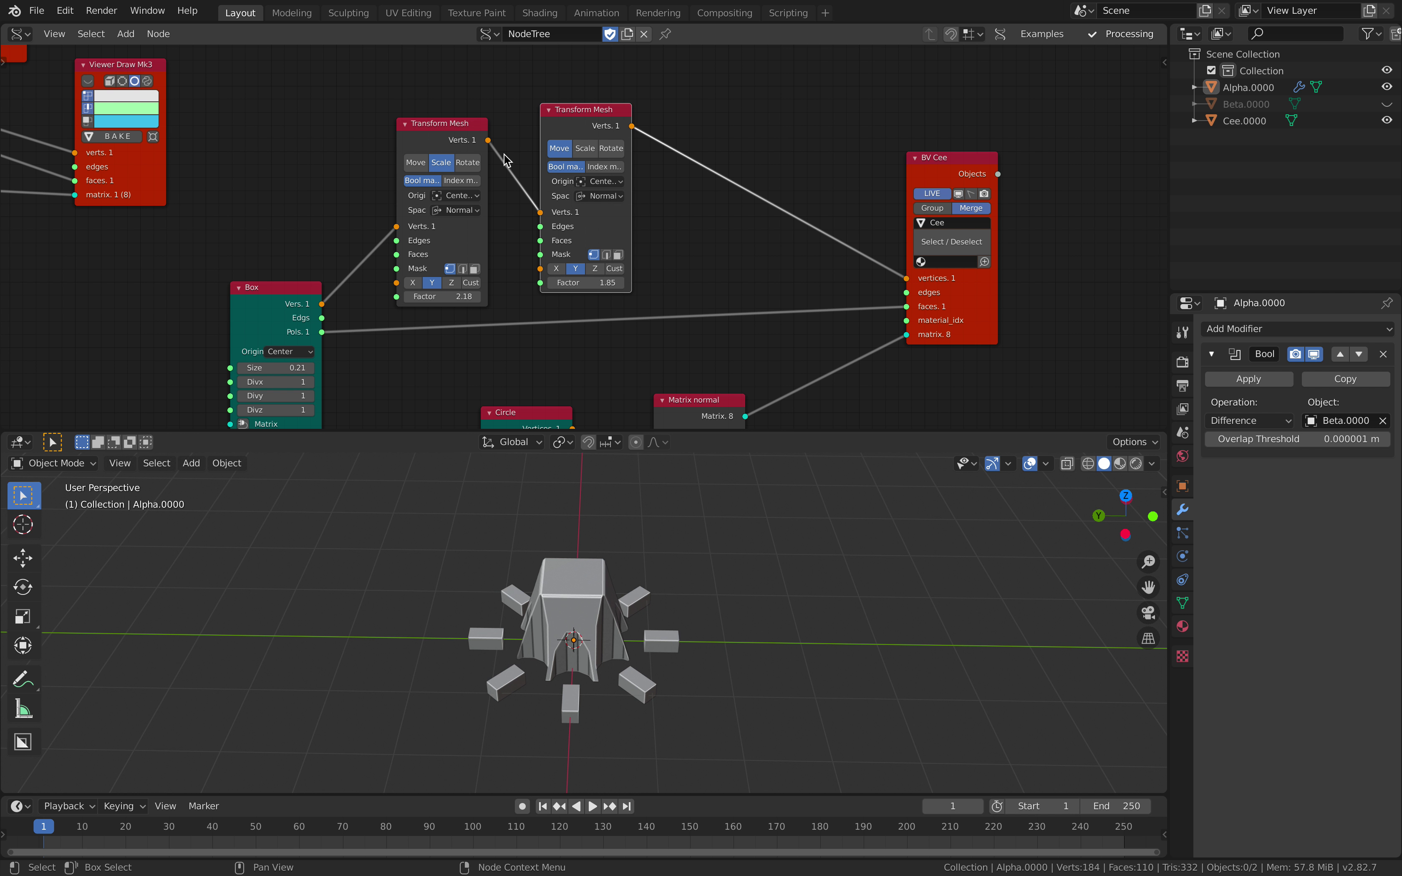
Switch the first Transform Mesh node to Move with a factor of 1.22 and the second one to Scale
click(423, 167)
click(574, 151)
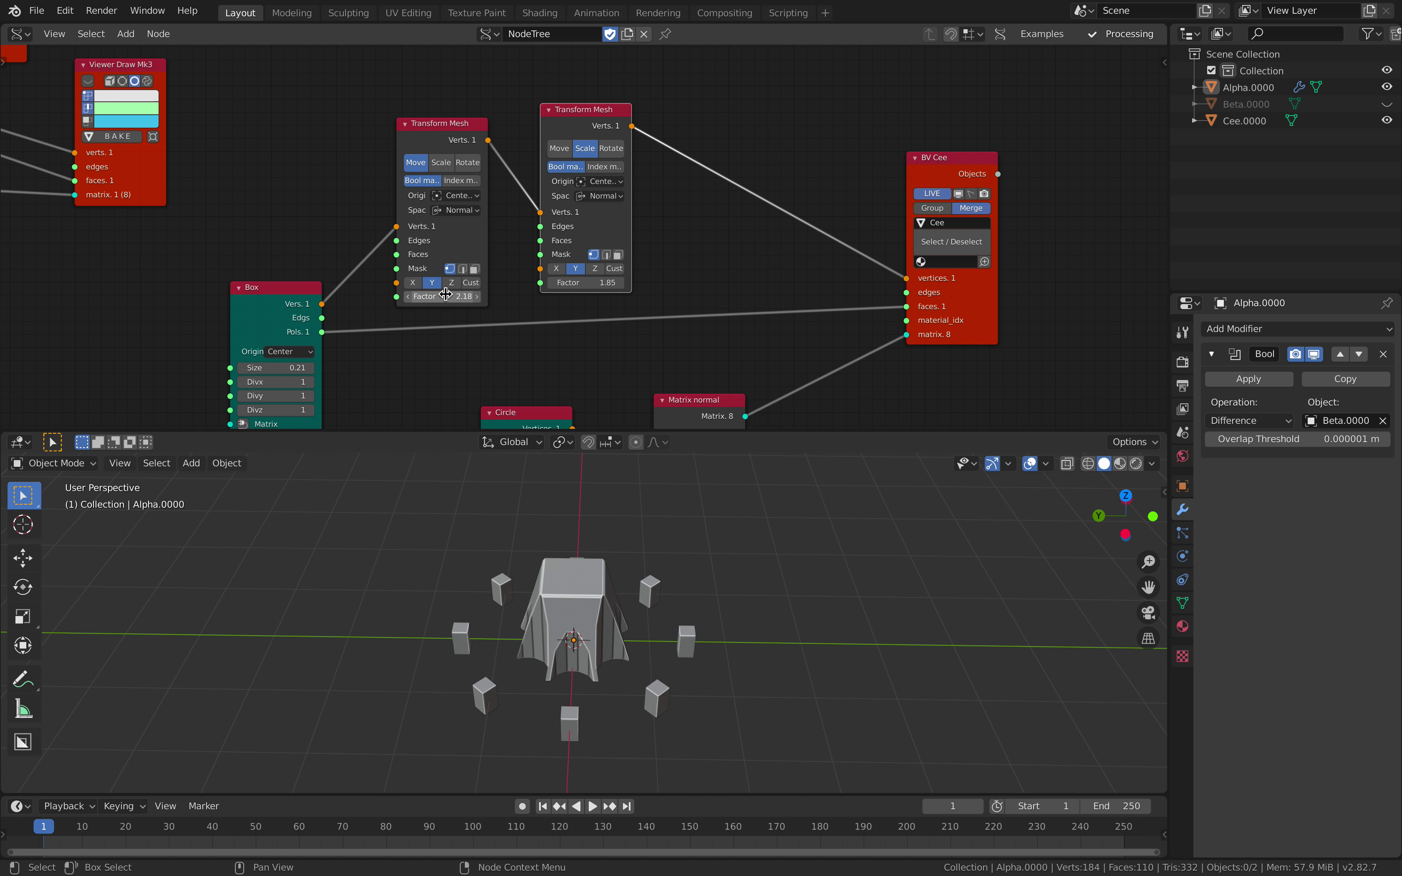
drag(446, 295, 393, 295)
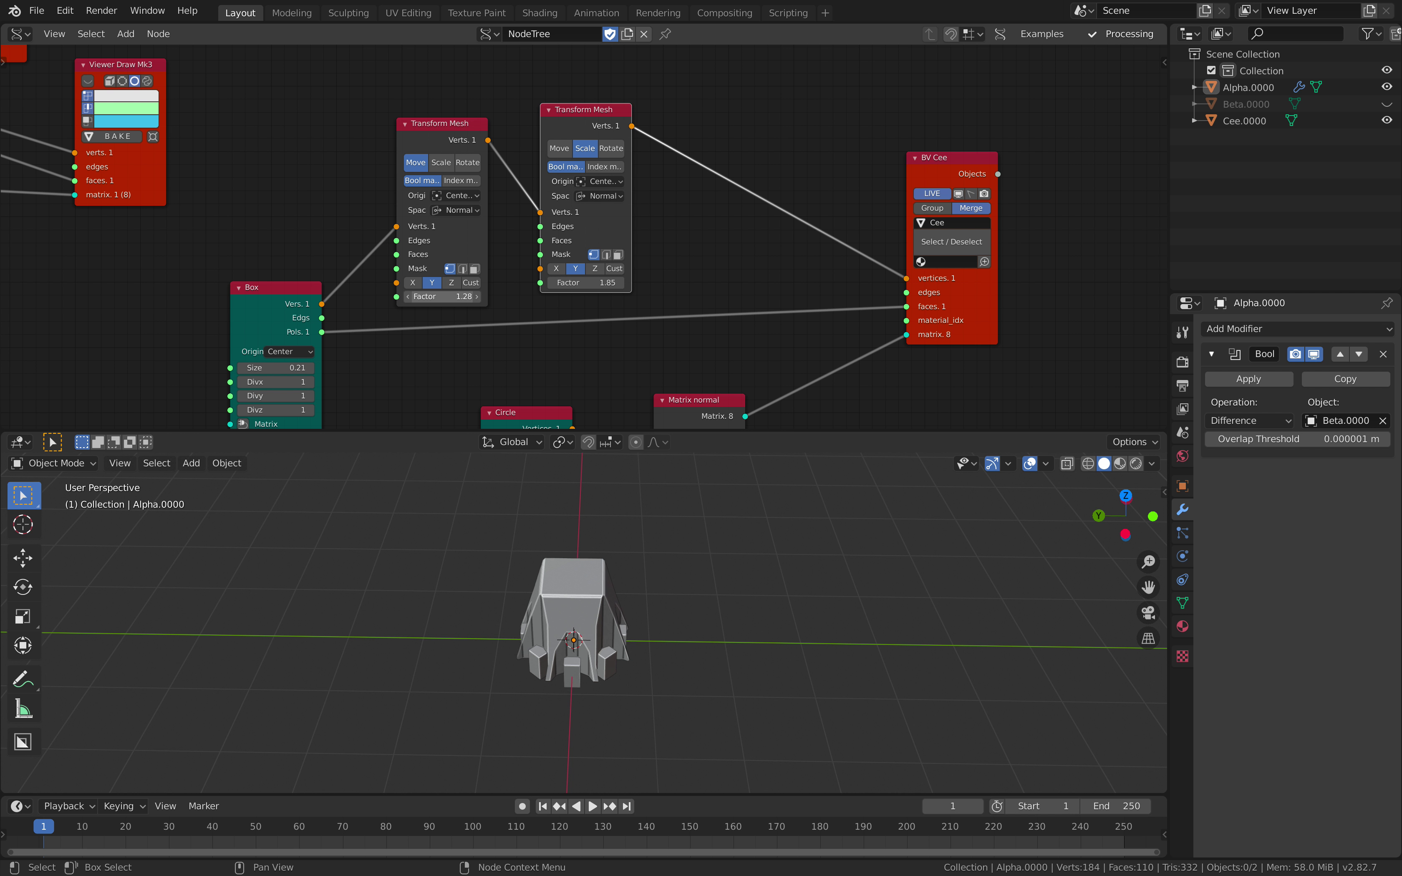
Set the first Transform Mesh to move along Z by 0.67 and the second one's scale factor to 1.84
click(454, 285)
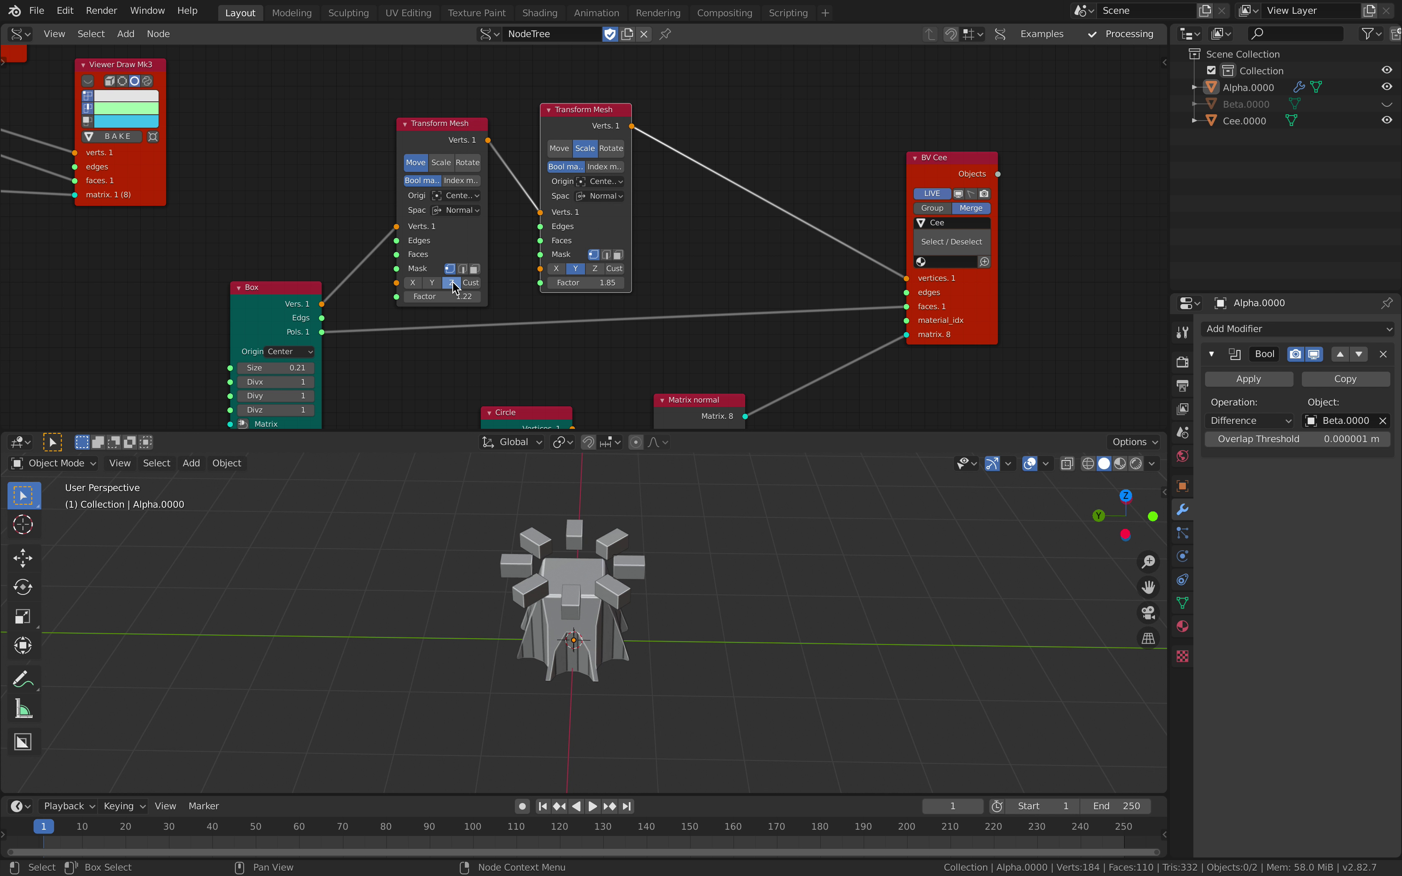
drag(450, 291, 419, 291)
drag(585, 283, 579, 283)
middle_drag(714, 397, 725, 251)
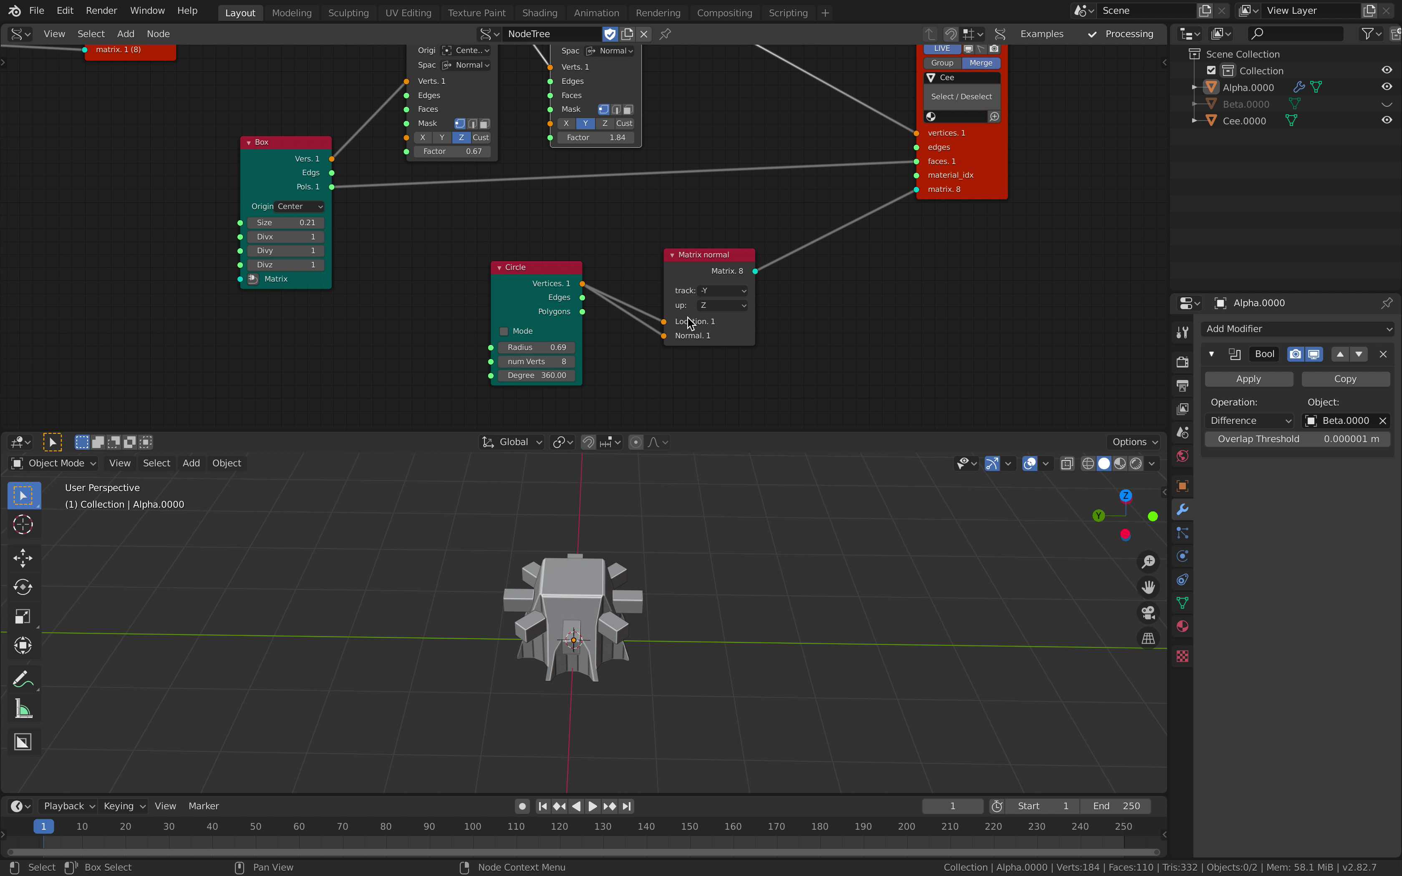
Set the Circle node's radius to 0.59 and save the file
drag(551, 347, 546, 347)
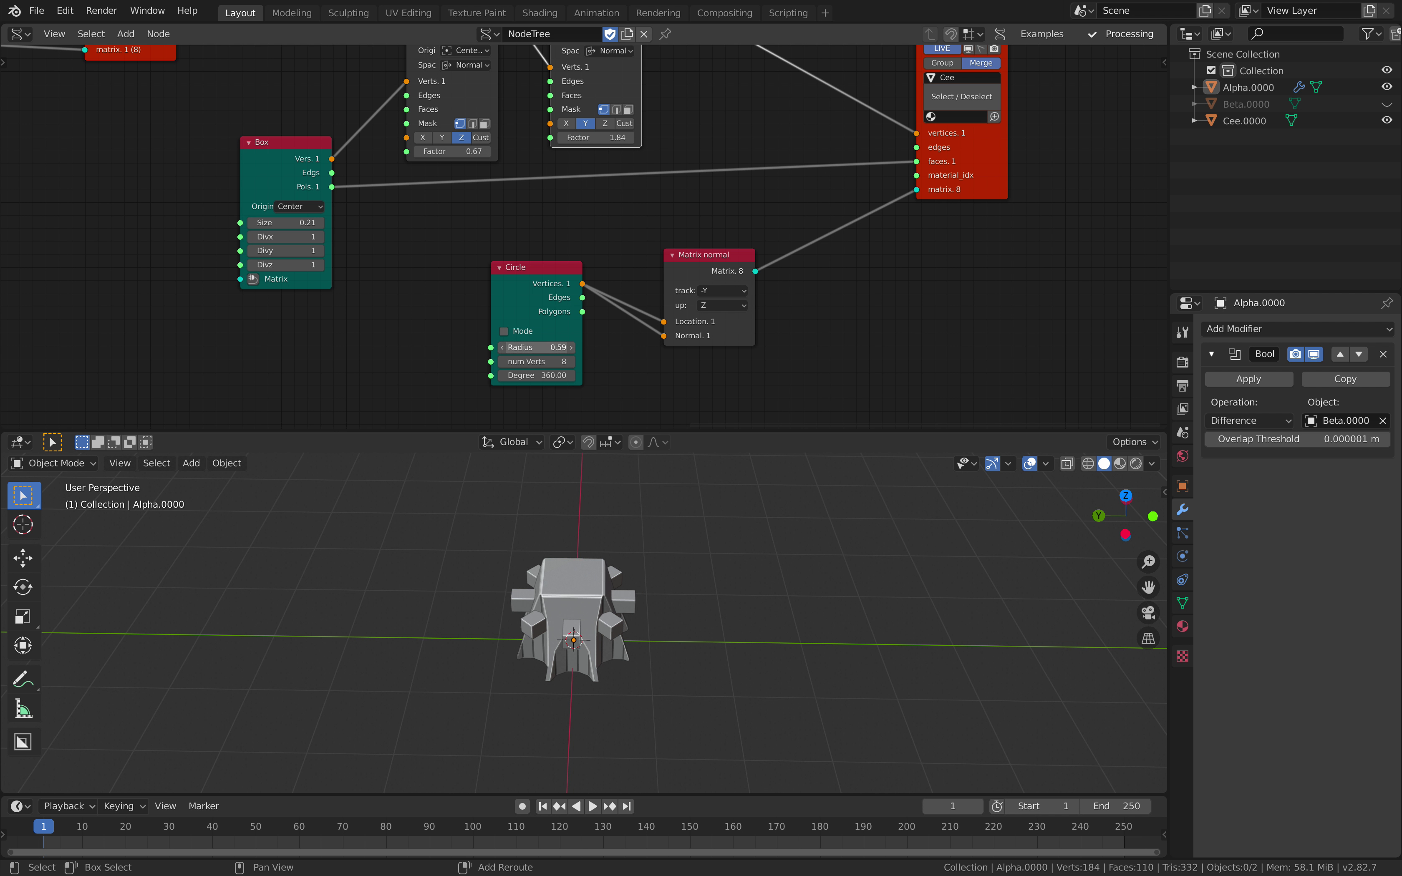
middle_drag(714, 538, 573, 555)
key(ctrl+s)
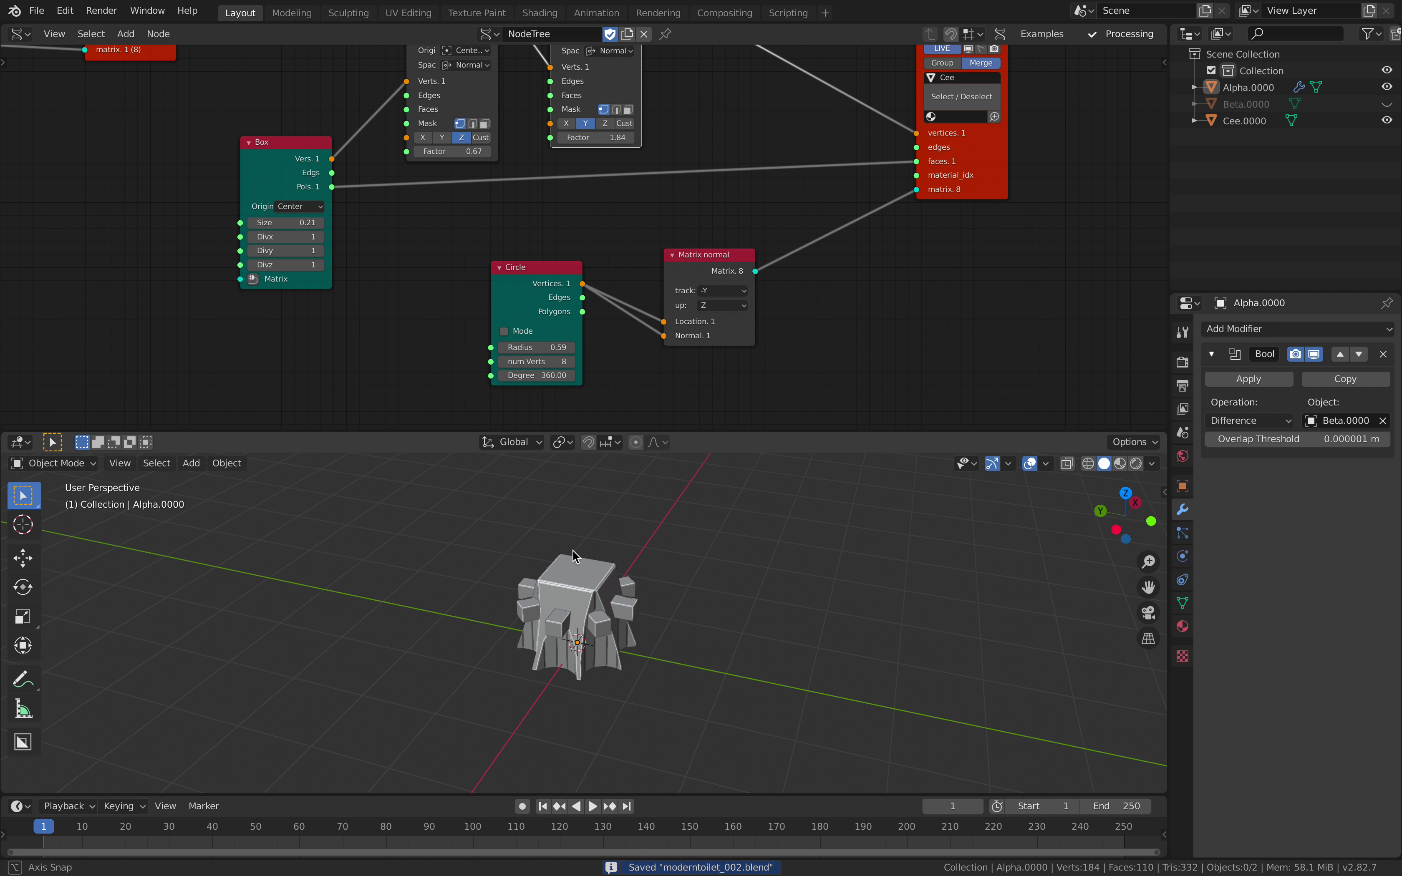
Add a second Boolean modifier to the tapered body Alpha.0000, set to Difference with Cee.0000 as its object
click(573, 556)
scroll(573, 556, up, 3)
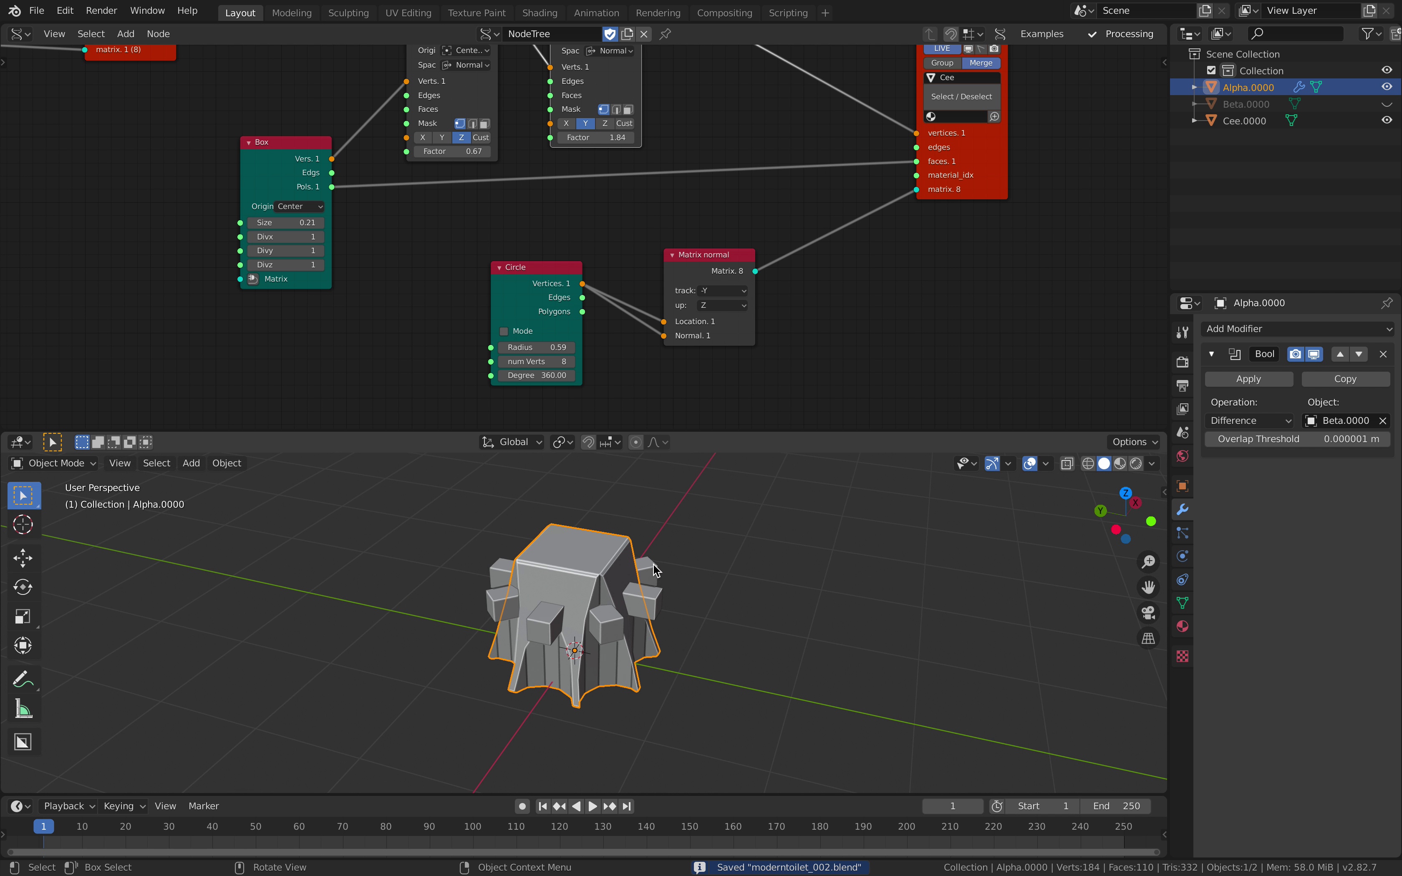
click(1285, 339)
click(1072, 406)
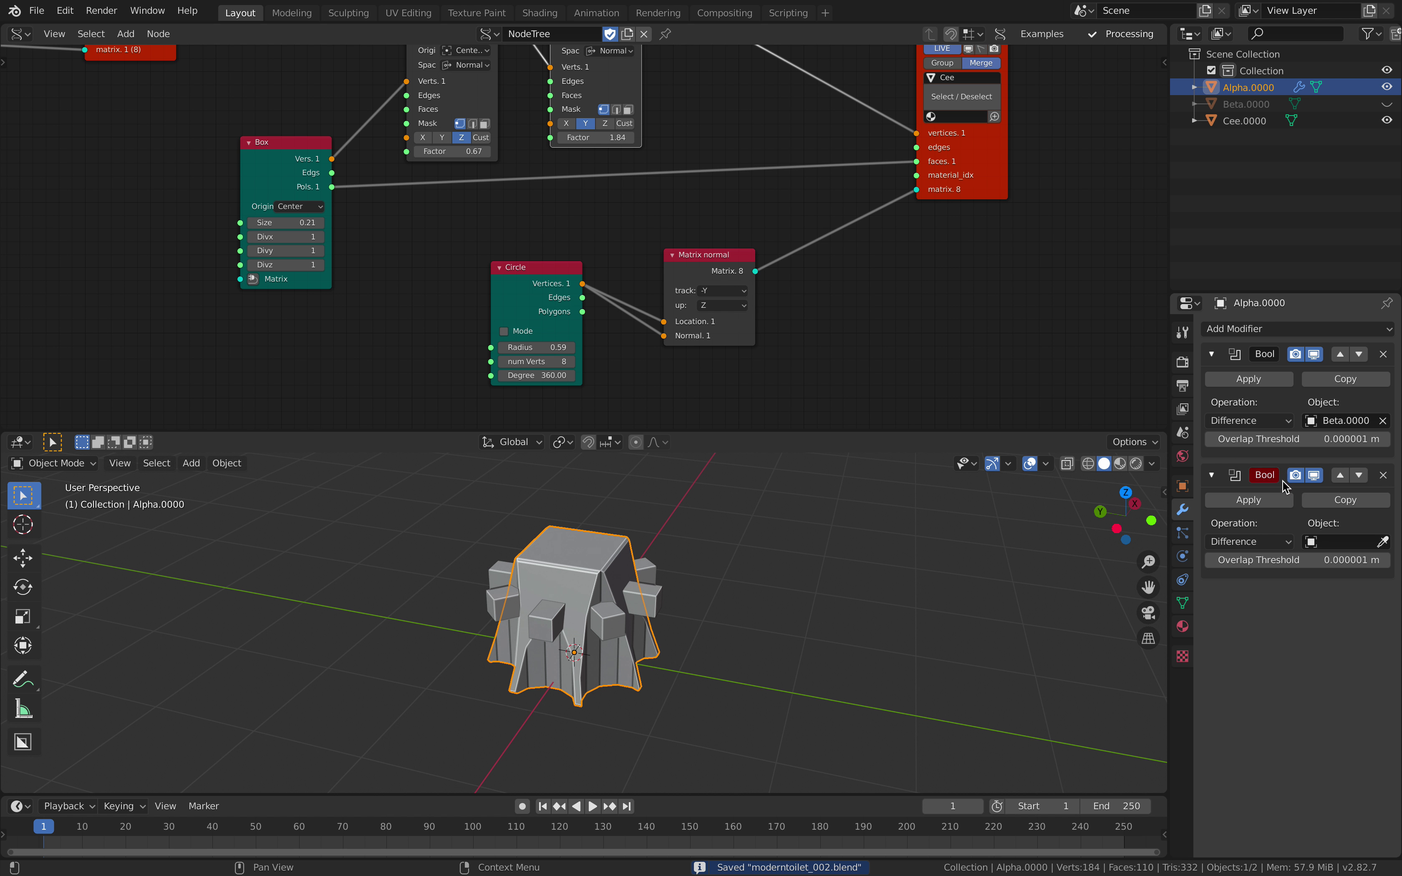
click(1331, 538)
click(1259, 579)
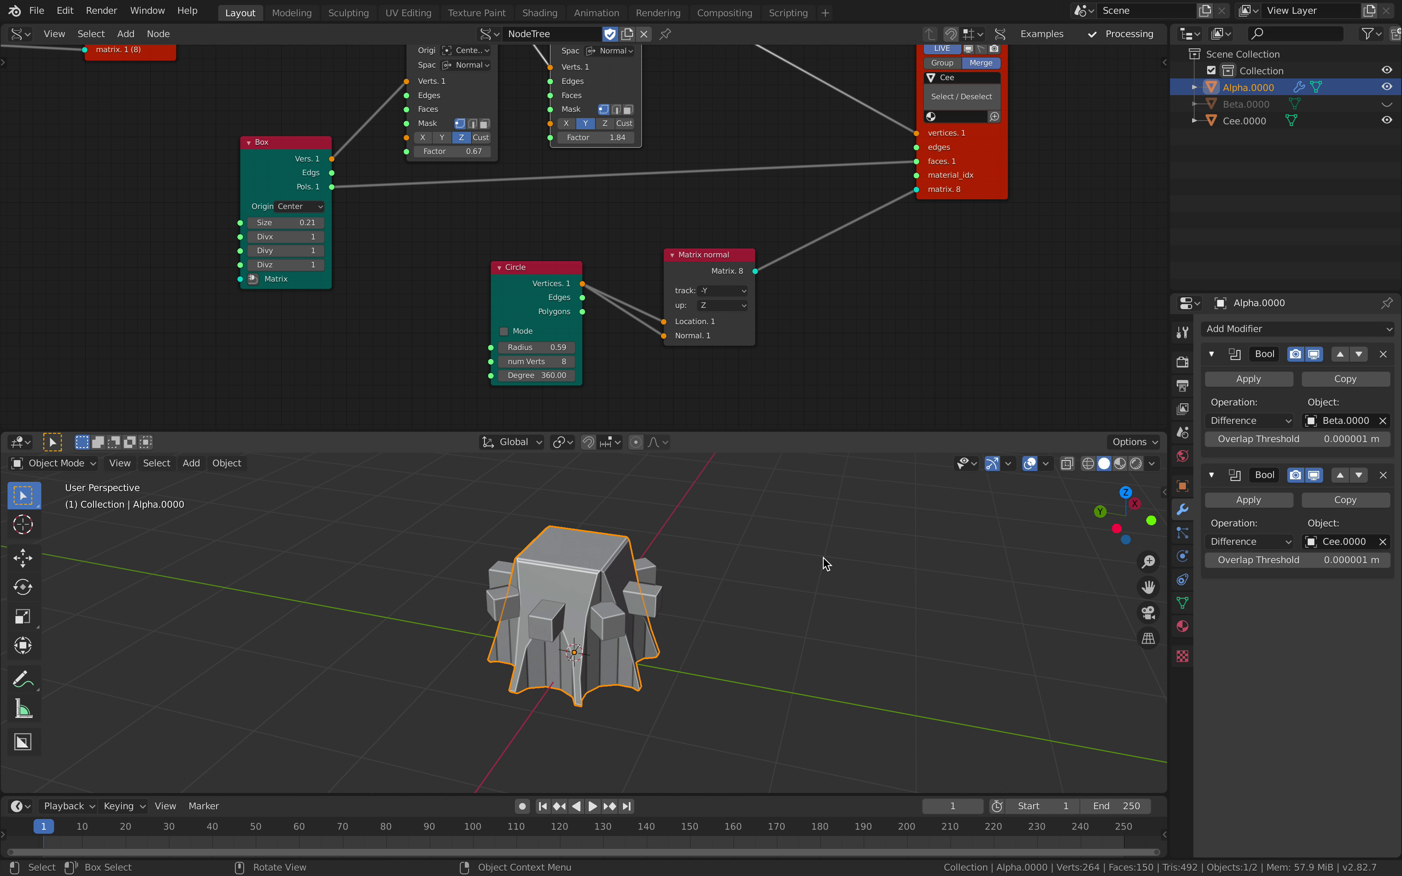
Hide Cee.0000 in the viewport and save the file
click(1387, 120)
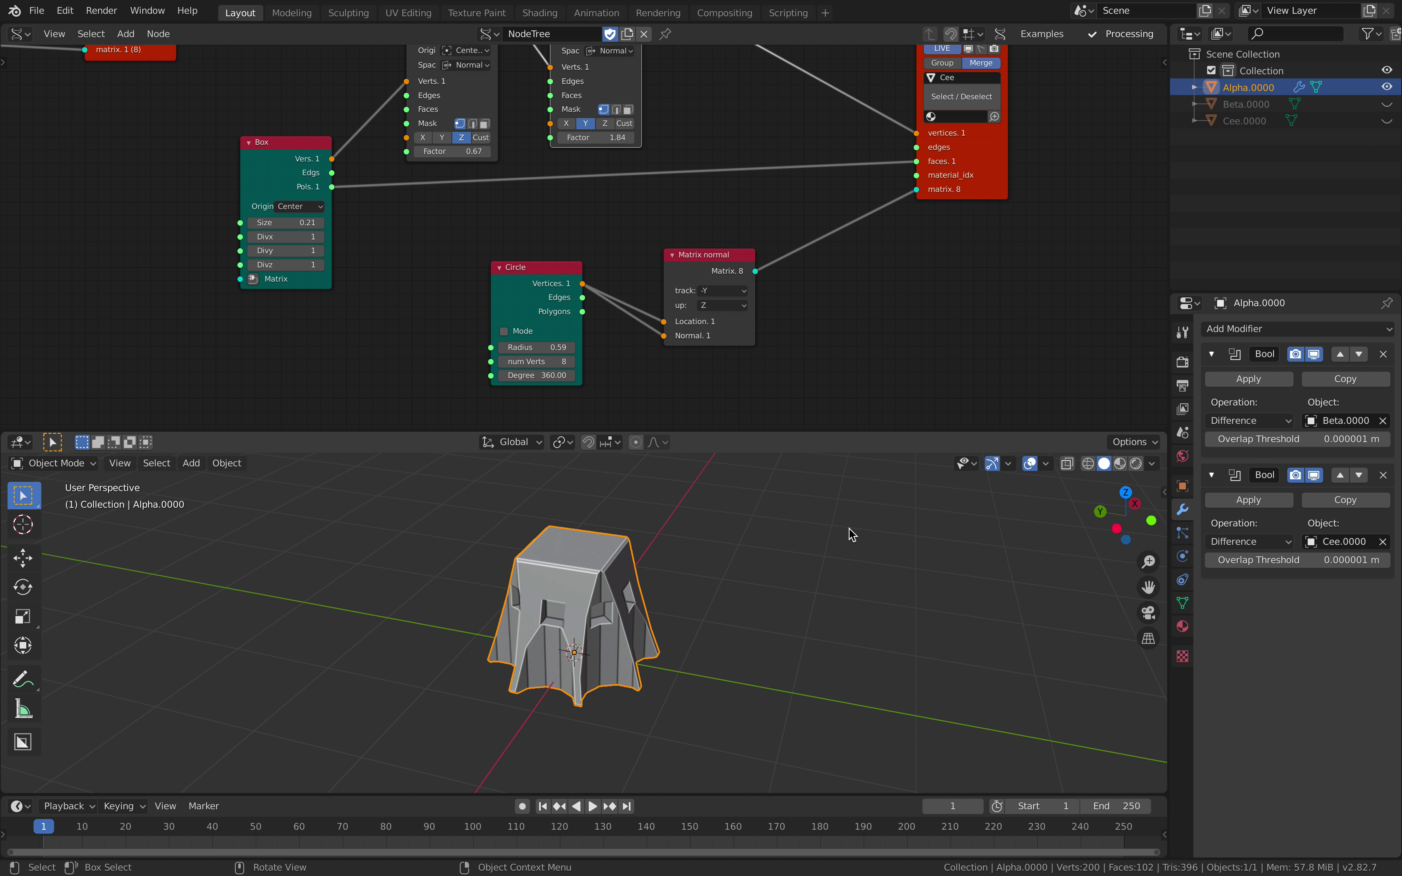
middle_drag(852, 534, 730, 550)
key(ctrl+s)
scroll(638, 322, up, 1)
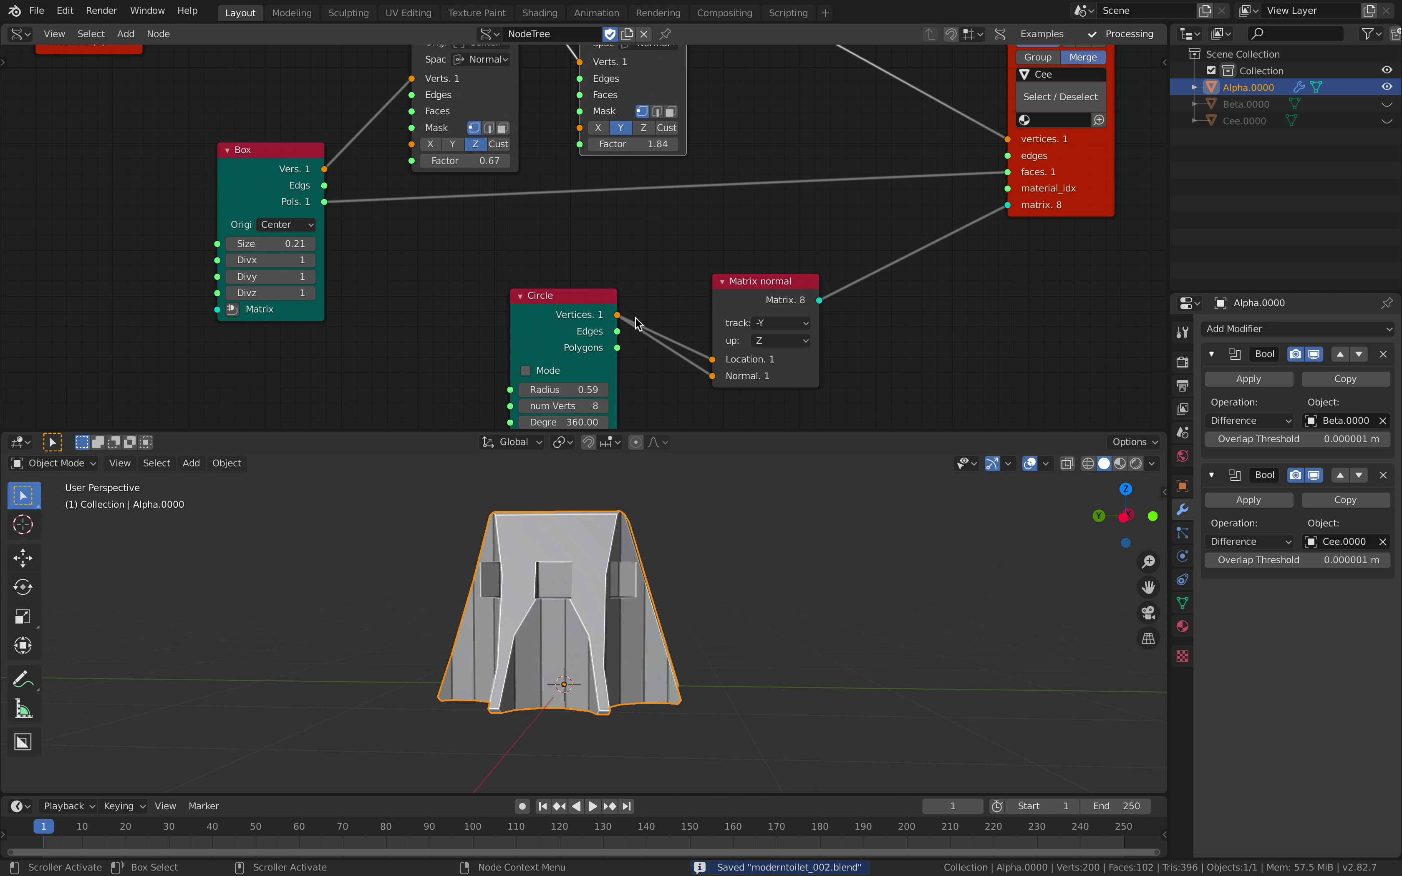
Set the first Transform Mesh's Z move factor to 0.79 and the second one's Y scale factor to 2.85
middle_drag(569, 161, 574, 270)
drag(634, 249, 640, 249)
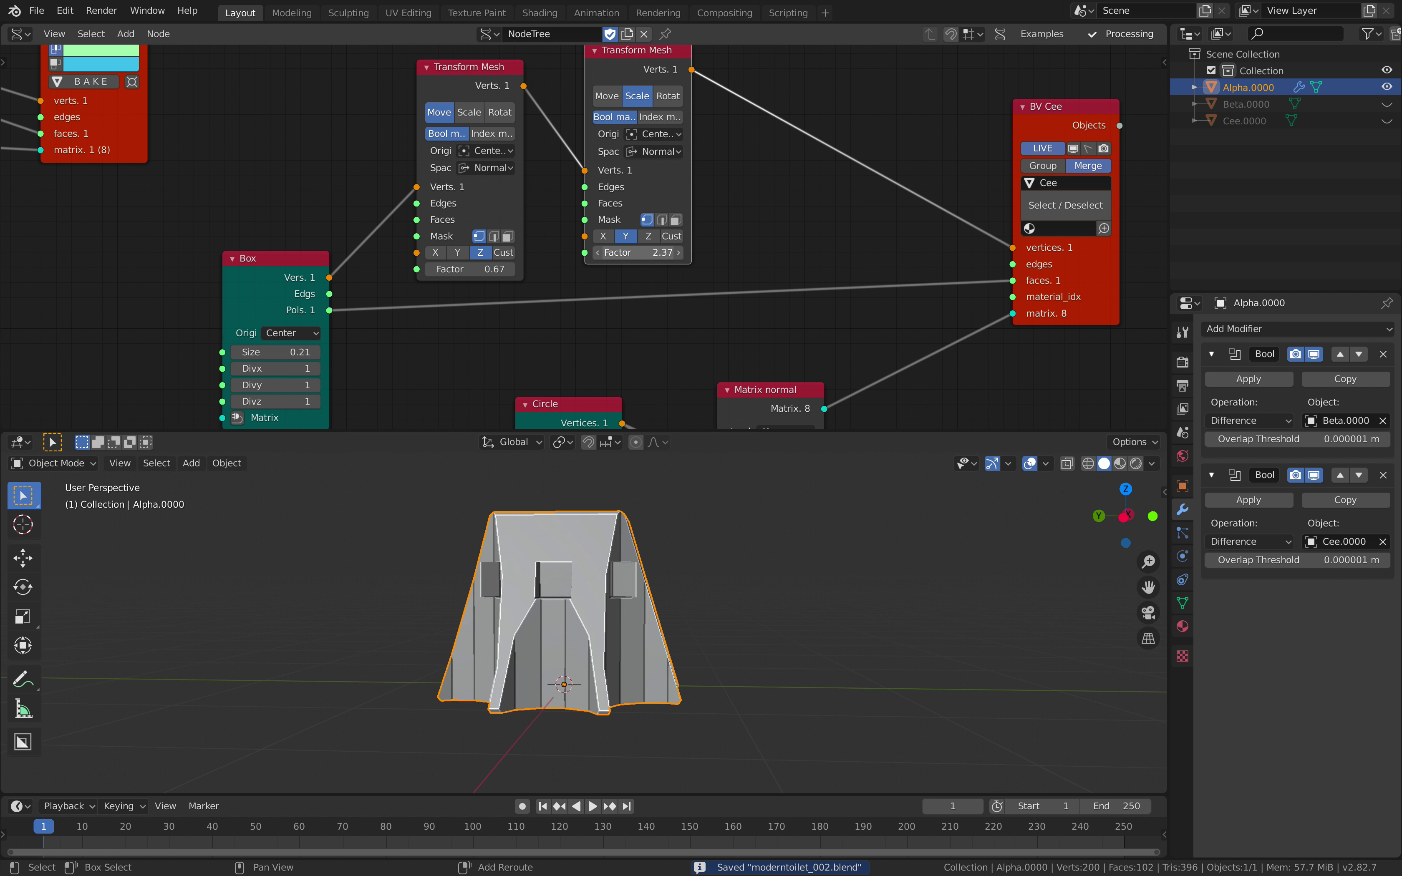
drag(468, 271, 491, 272)
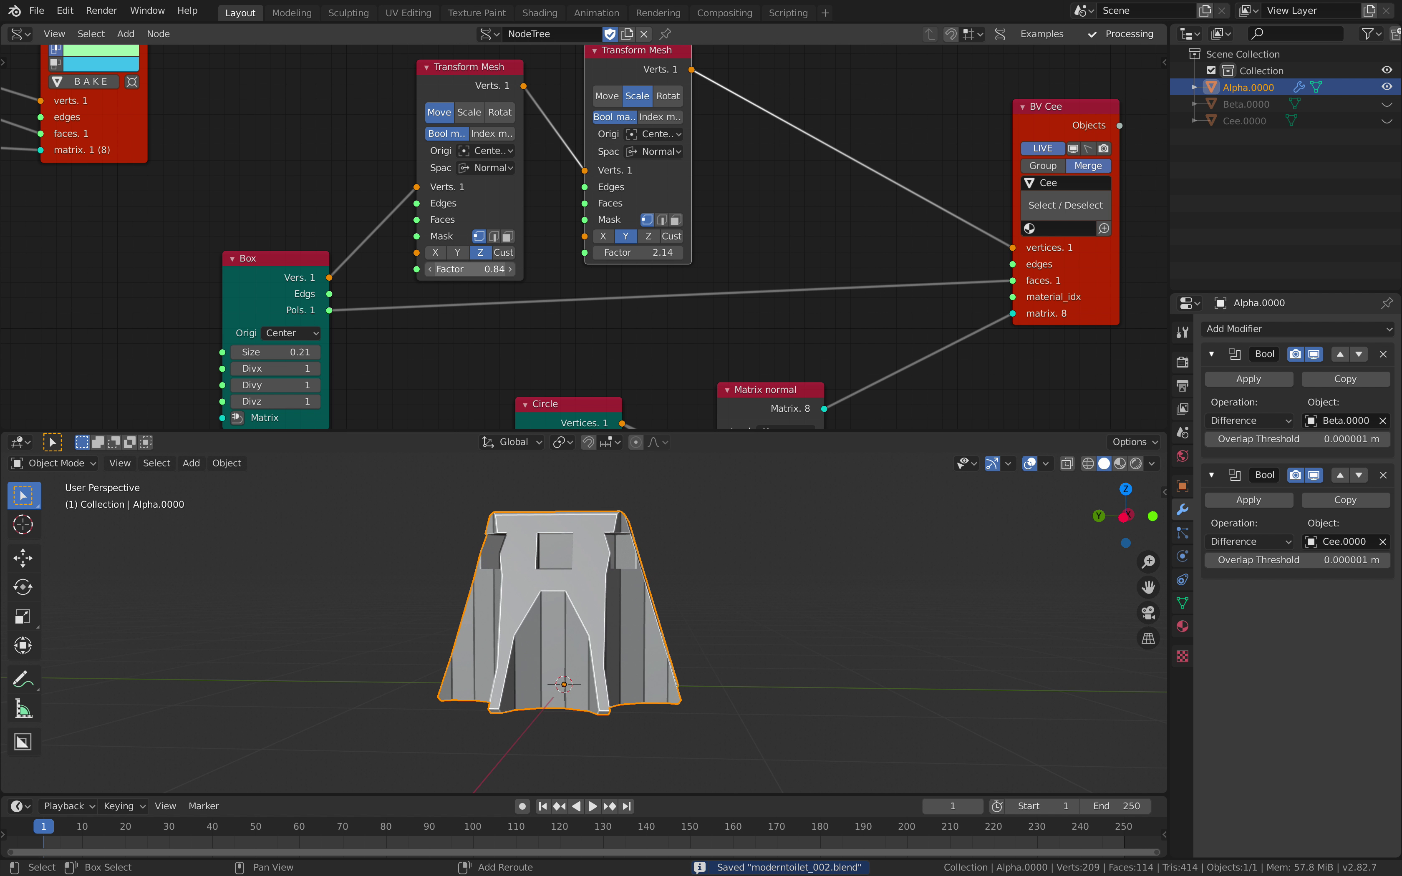
middle_drag(591, 580, 597, 505)
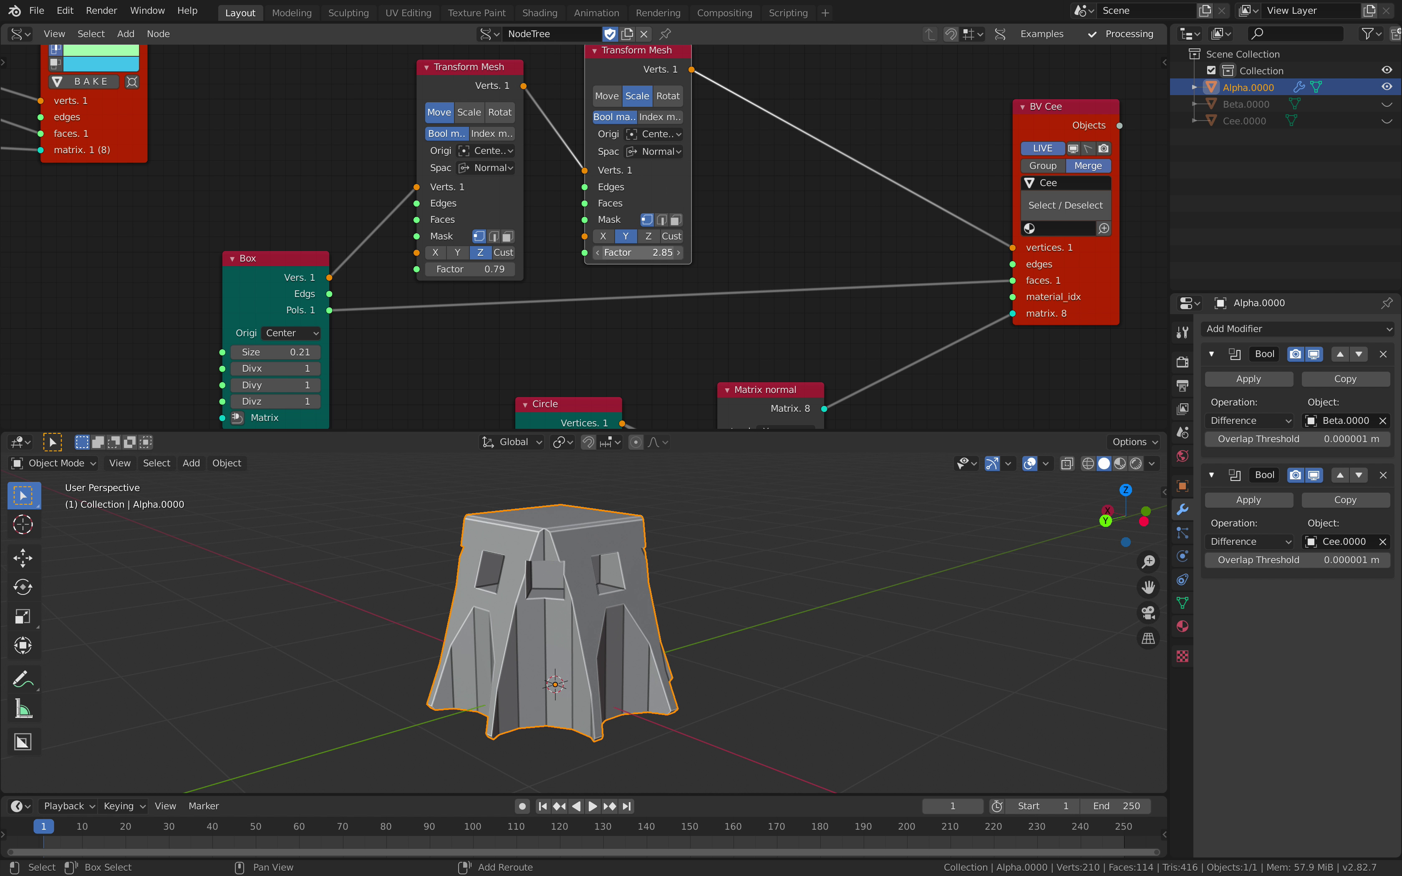
Duplicate the second Transform Mesh node and insert the copy into the link to BV Cee
middle_drag(488, 154, 474, 175)
mouse_move(616, 91)
mouse_down()
mouse_move(720, 97)
mouse_move(616, 93)
mouse_up()
key(shift+d)
click(766, 98)
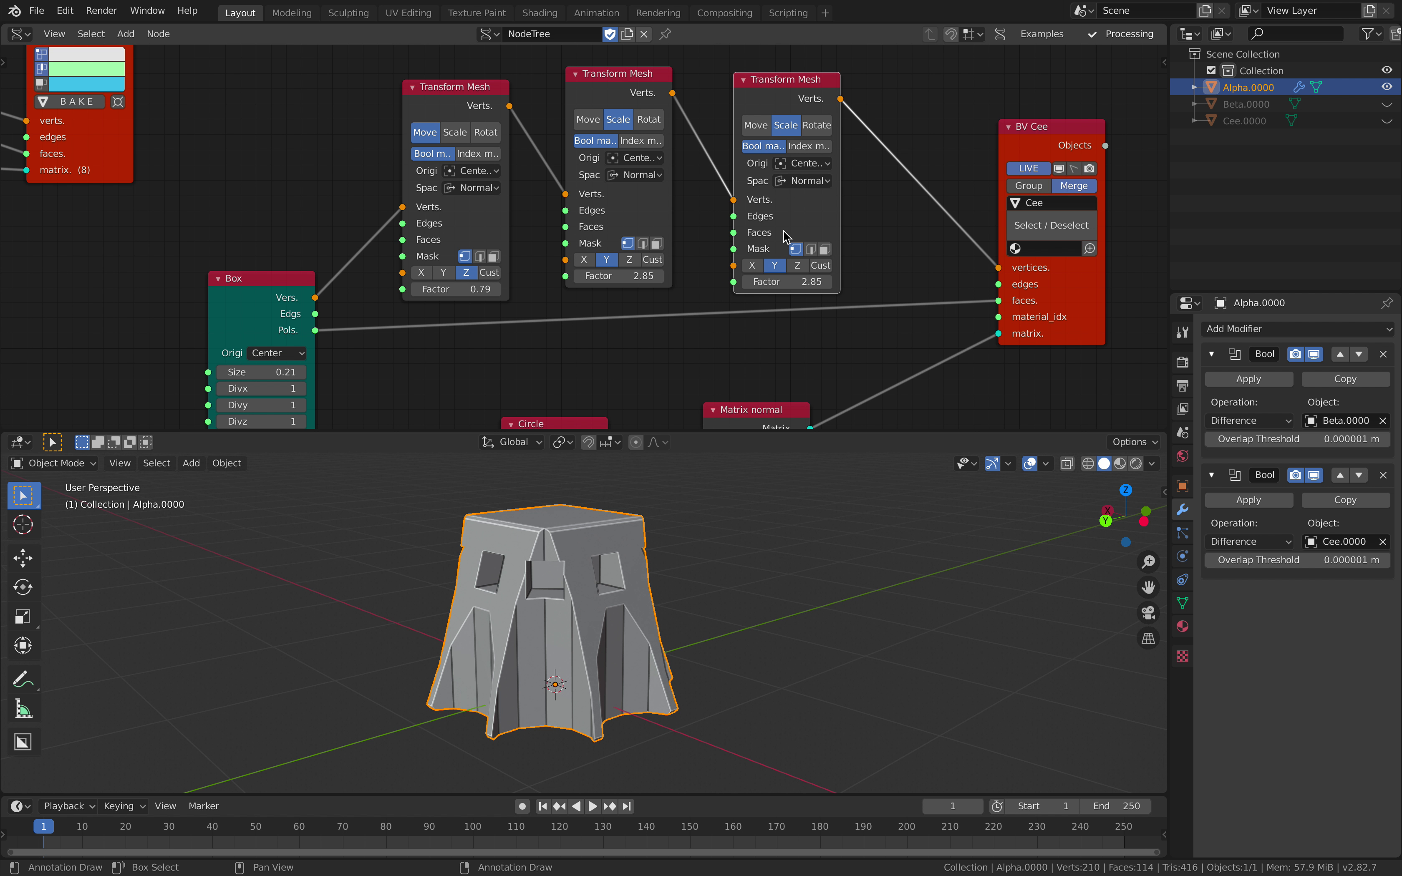
Set the new Transform Mesh to scale along X by a factor of 1.34 and save the file
click(795, 268)
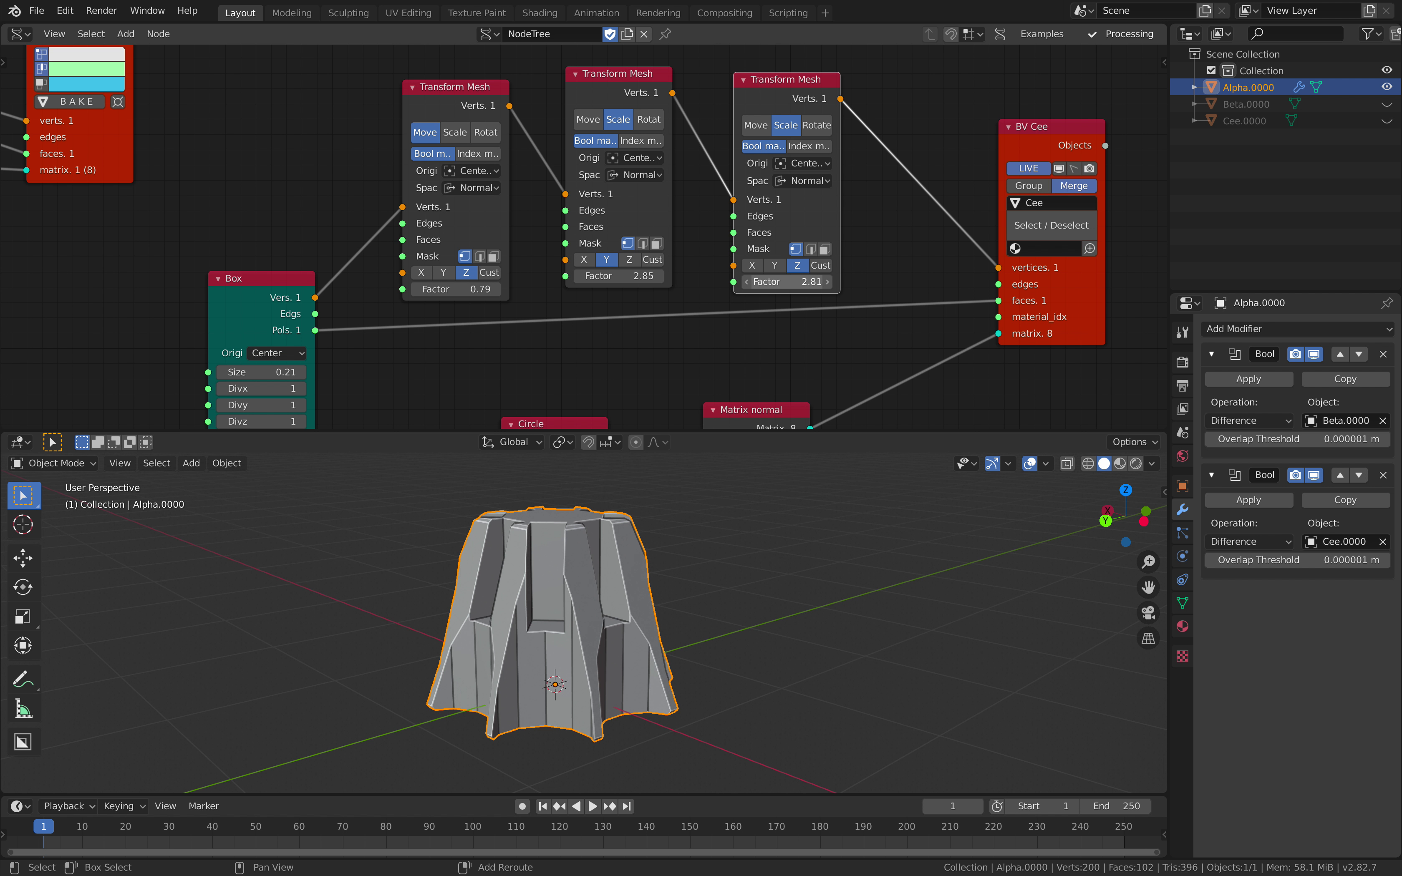
drag(788, 282, 771, 279)
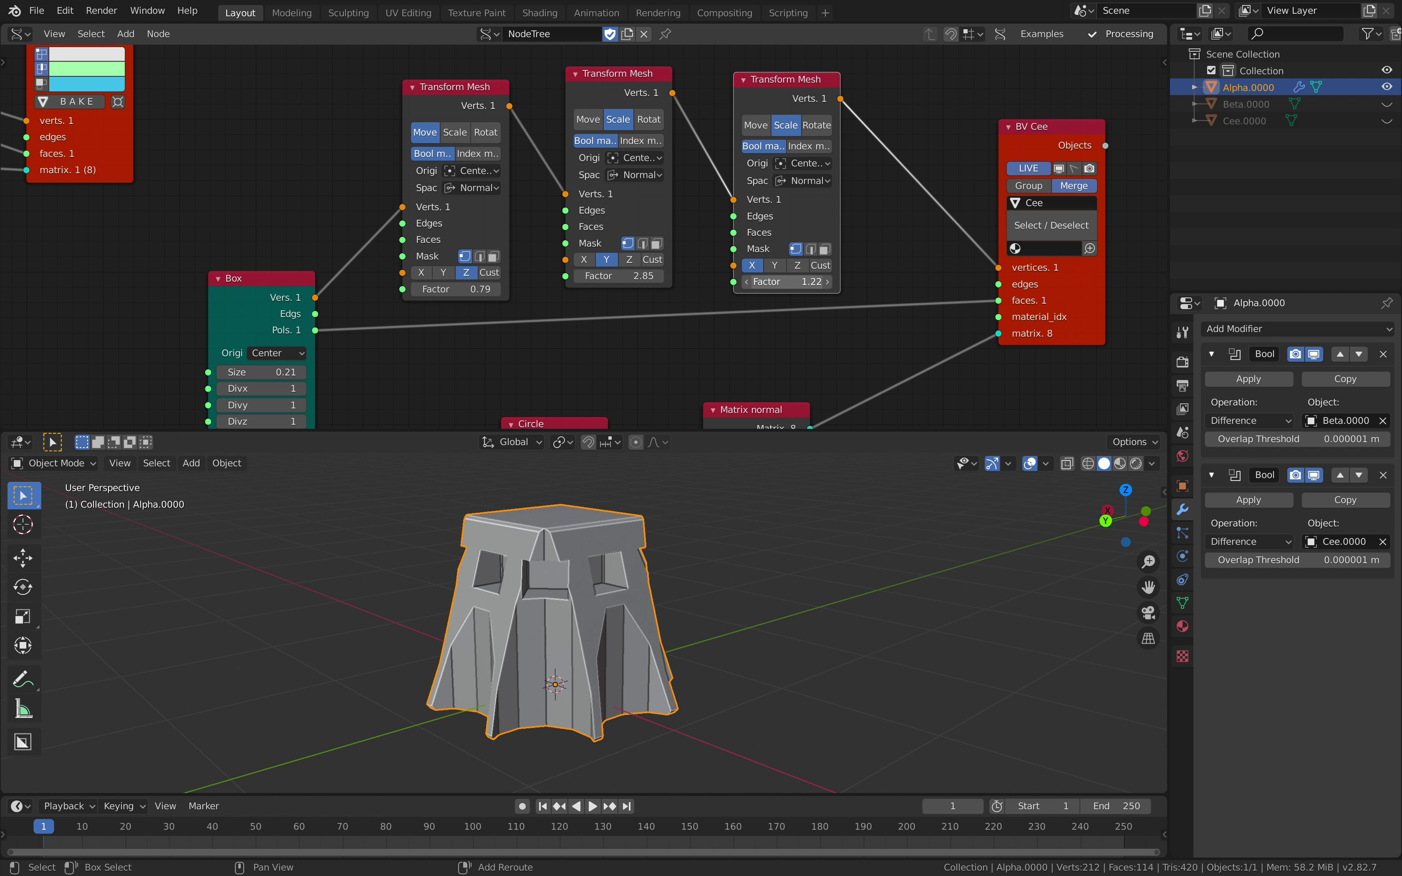
middle_drag(698, 588, 516, 583)
key(ctrl+s)
scroll(592, 615, down, 2)
middle_drag(649, 583, 585, 566)
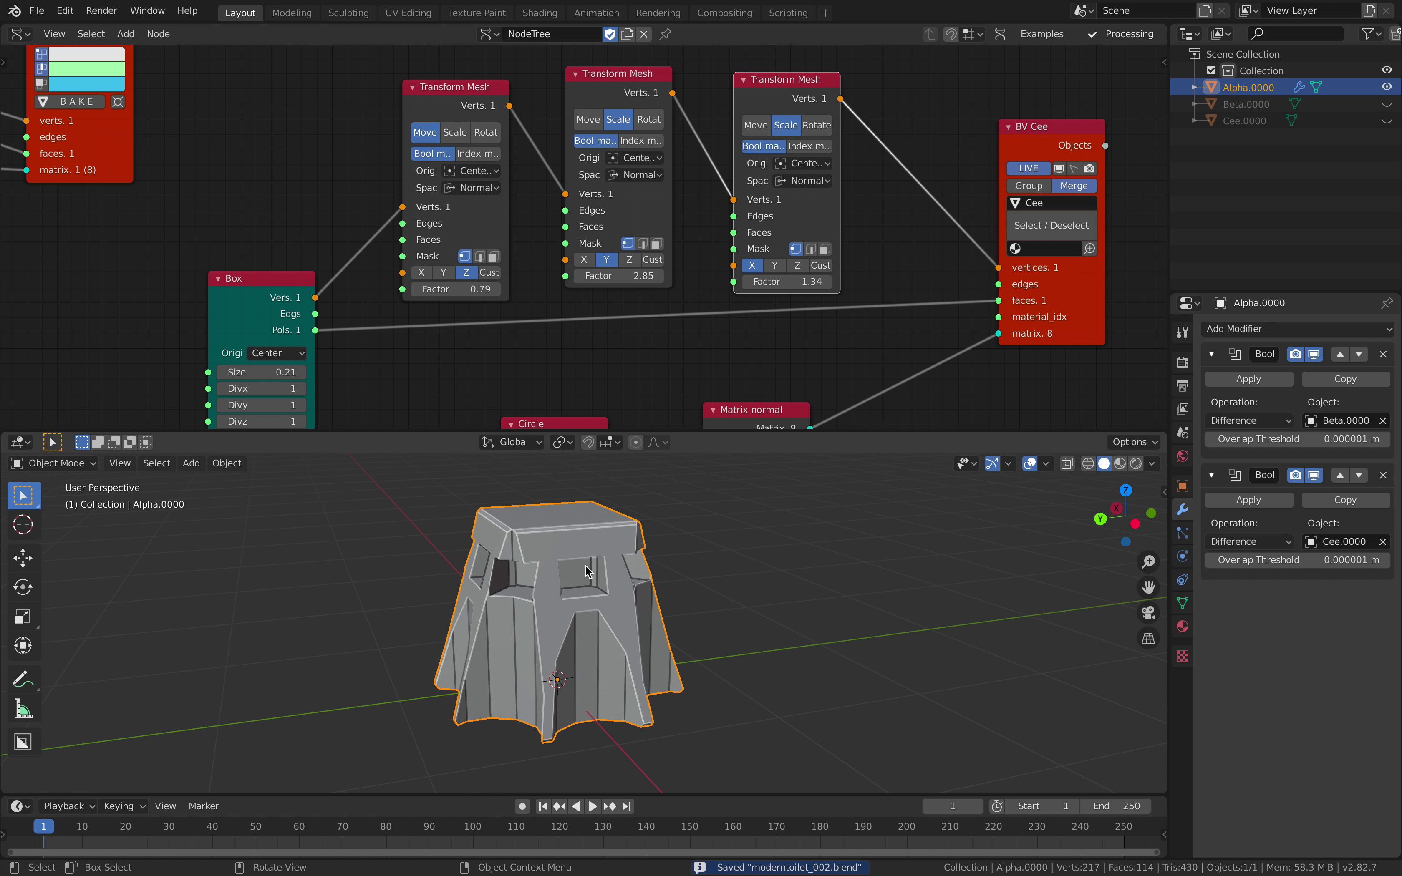
Enlarge the 3D viewport at the node editor's expense and save the file
drag(646, 430, 647, 259)
middle_drag(579, 521, 462, 401)
key(ctrl+s)
Set the Rounded Box node's arcdiv to 6 to smooth the arched cuts in the body
scroll(732, 184, down, 6)
mouse_move(340, 141)
middle_down()
mouse_move(638, 197)
mouse_move(673, 265)
middle_up()
middle_drag(441, 116, 614, 119)
scroll(585, 142, up, 2)
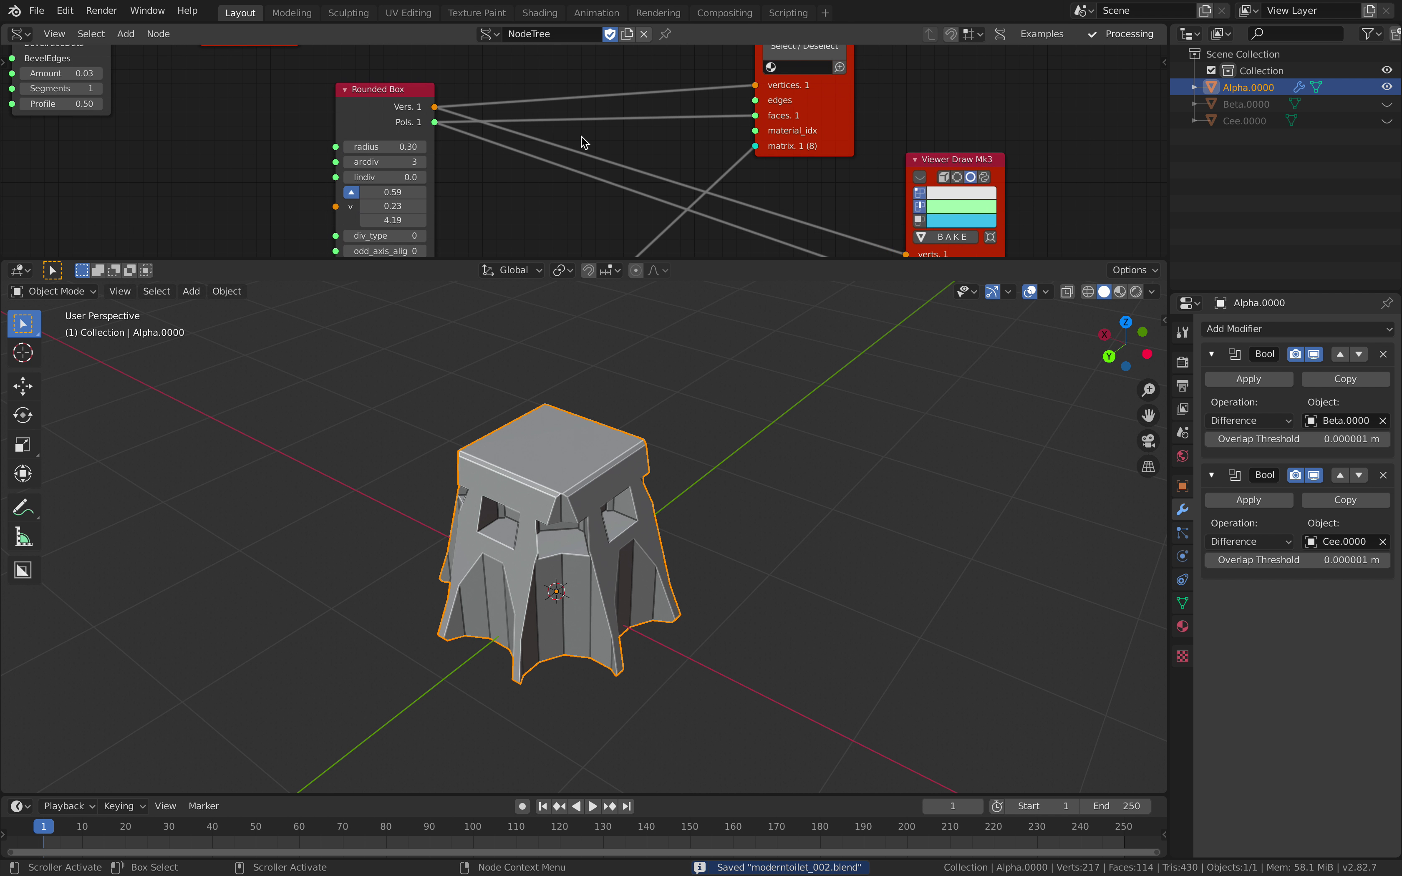
middle_drag(449, 151, 427, 143)
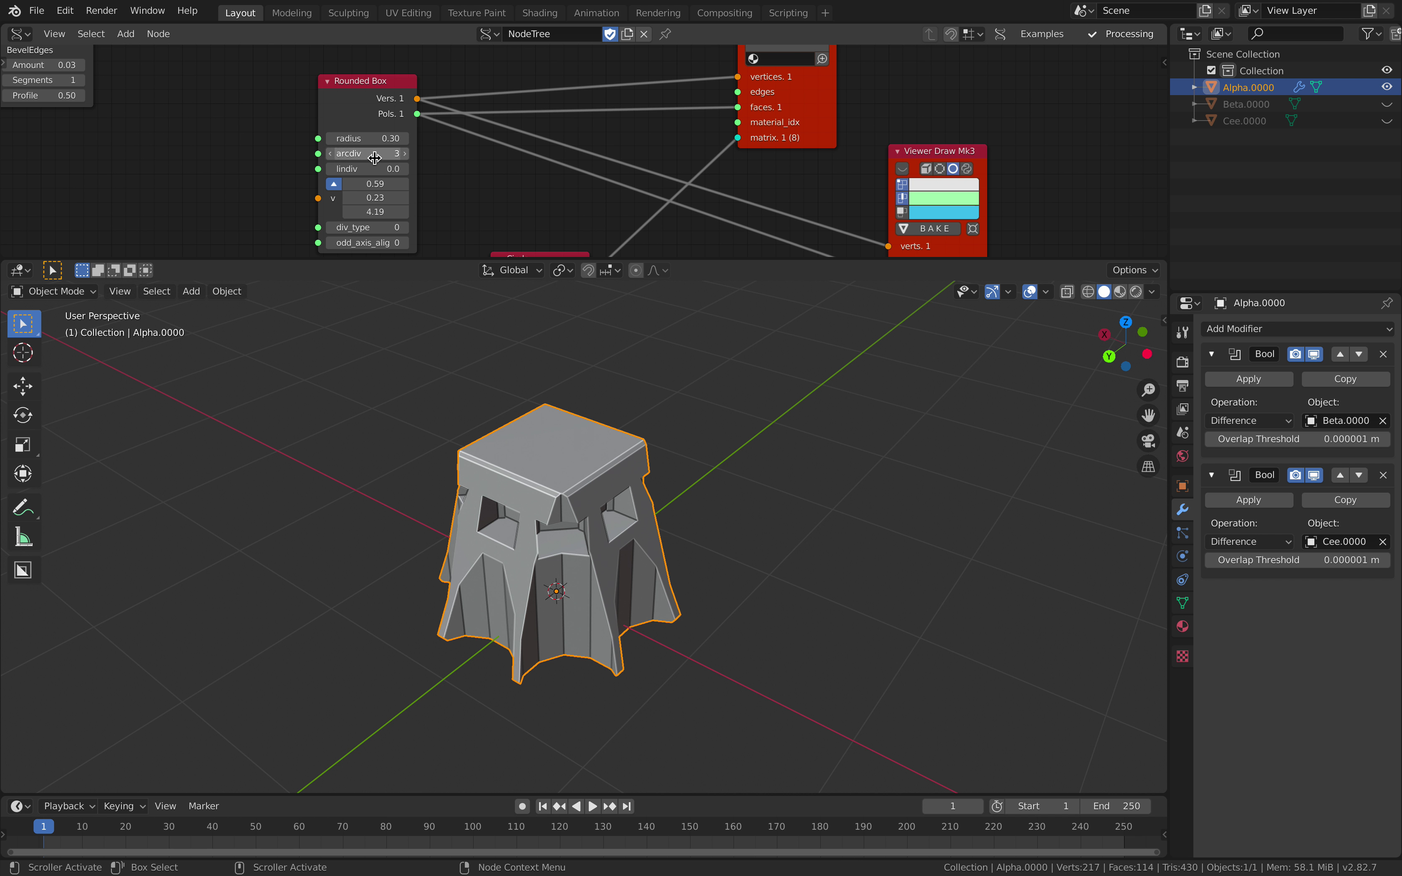
click(335, 154)
click(335, 154)
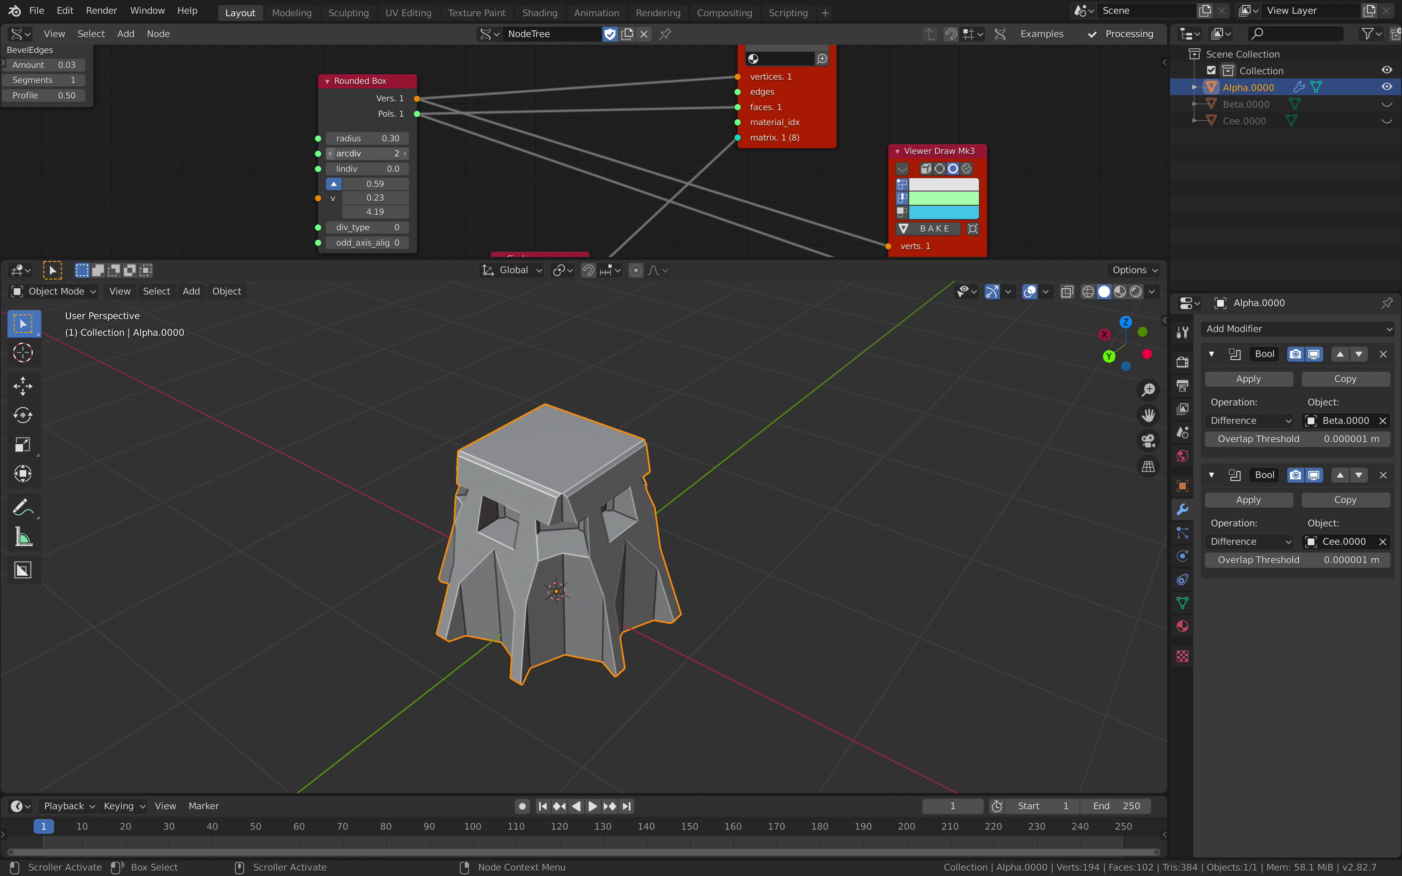
click(405, 154)
click(406, 154)
click(406, 154)
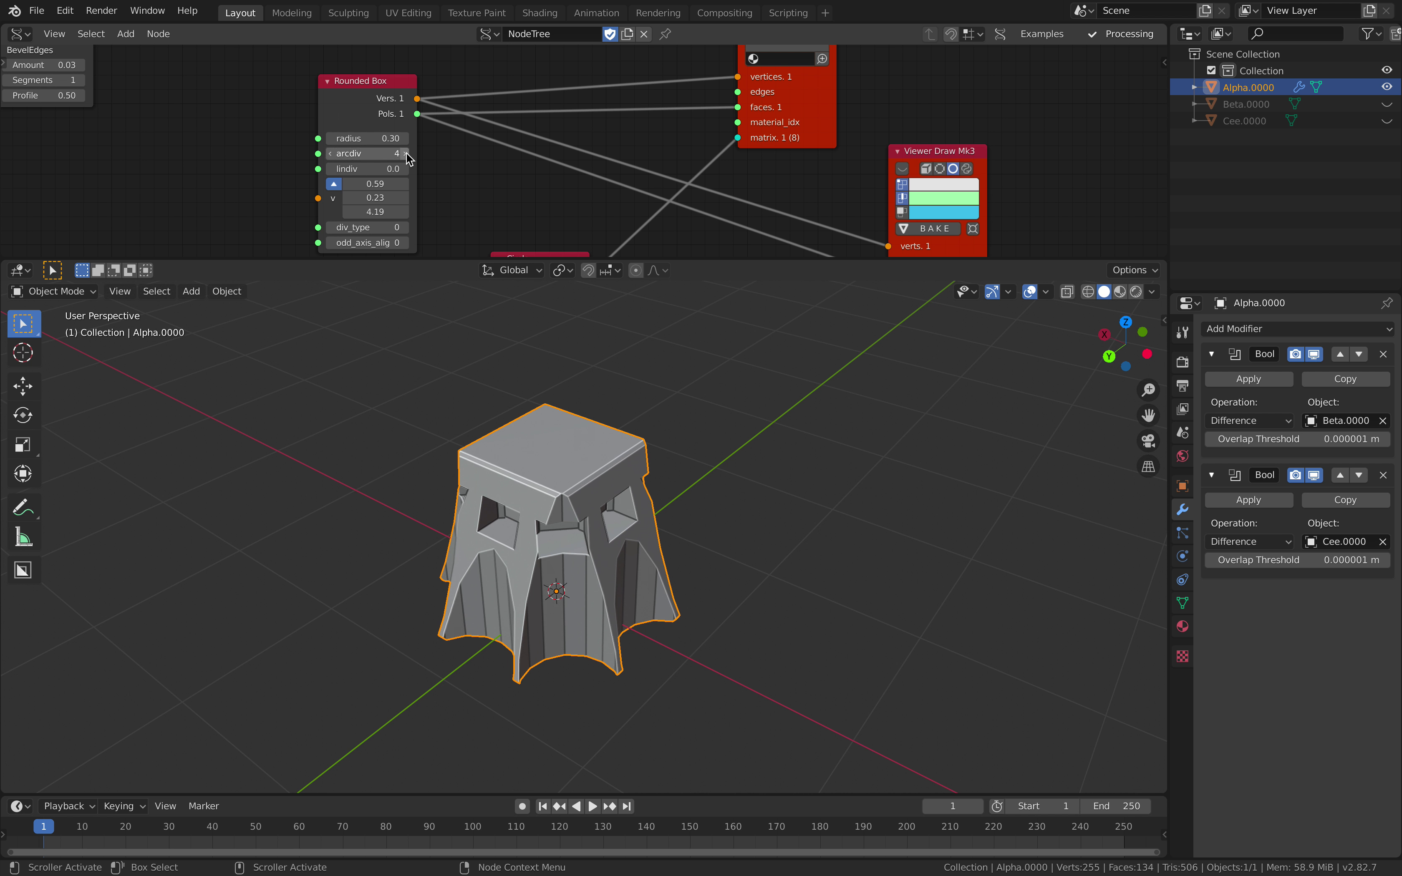
click(406, 153)
middle_drag(522, 458, 563, 466)
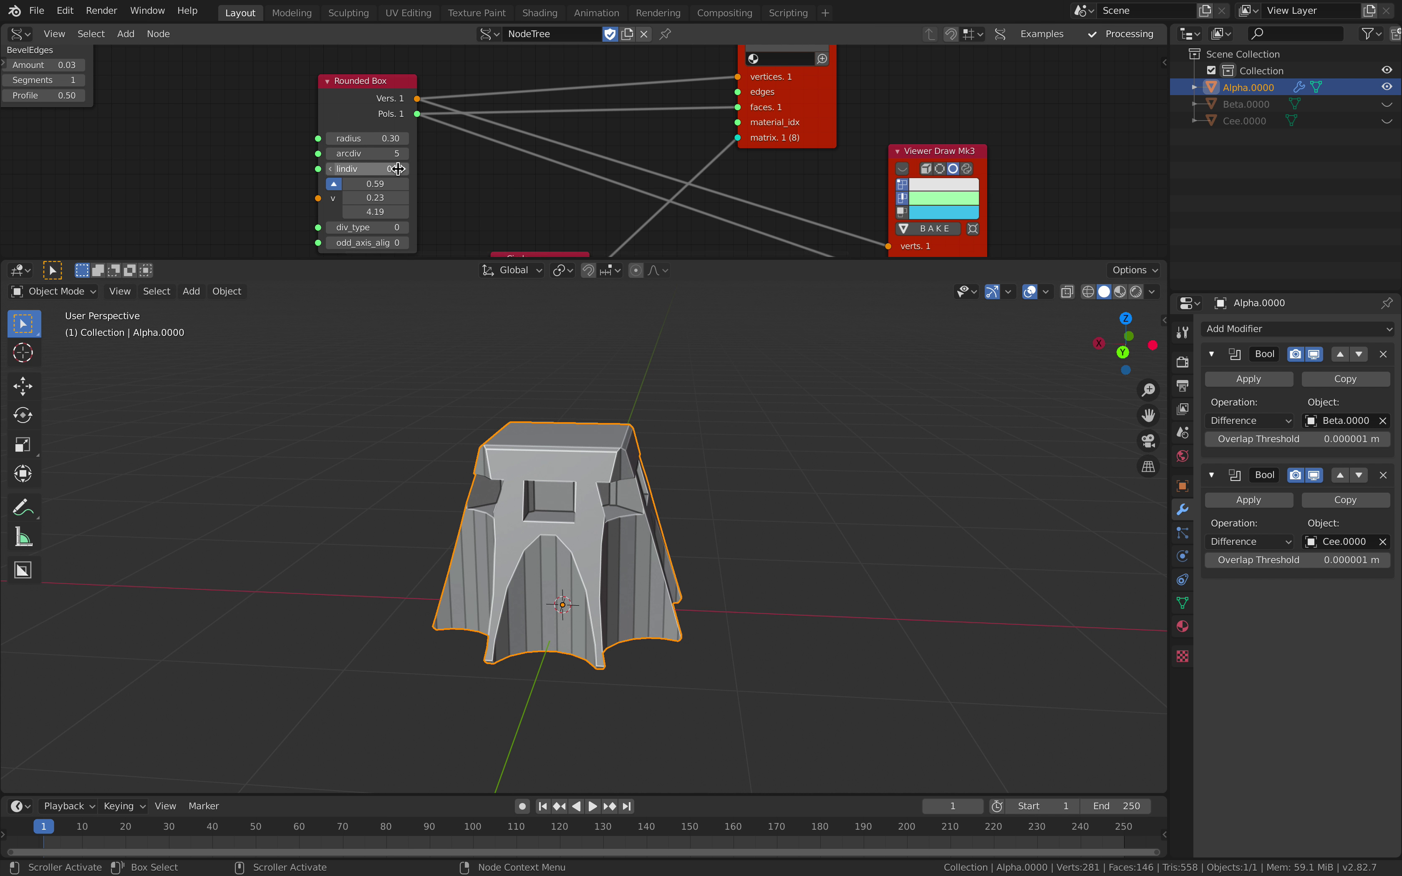
click(404, 156)
click(404, 156)
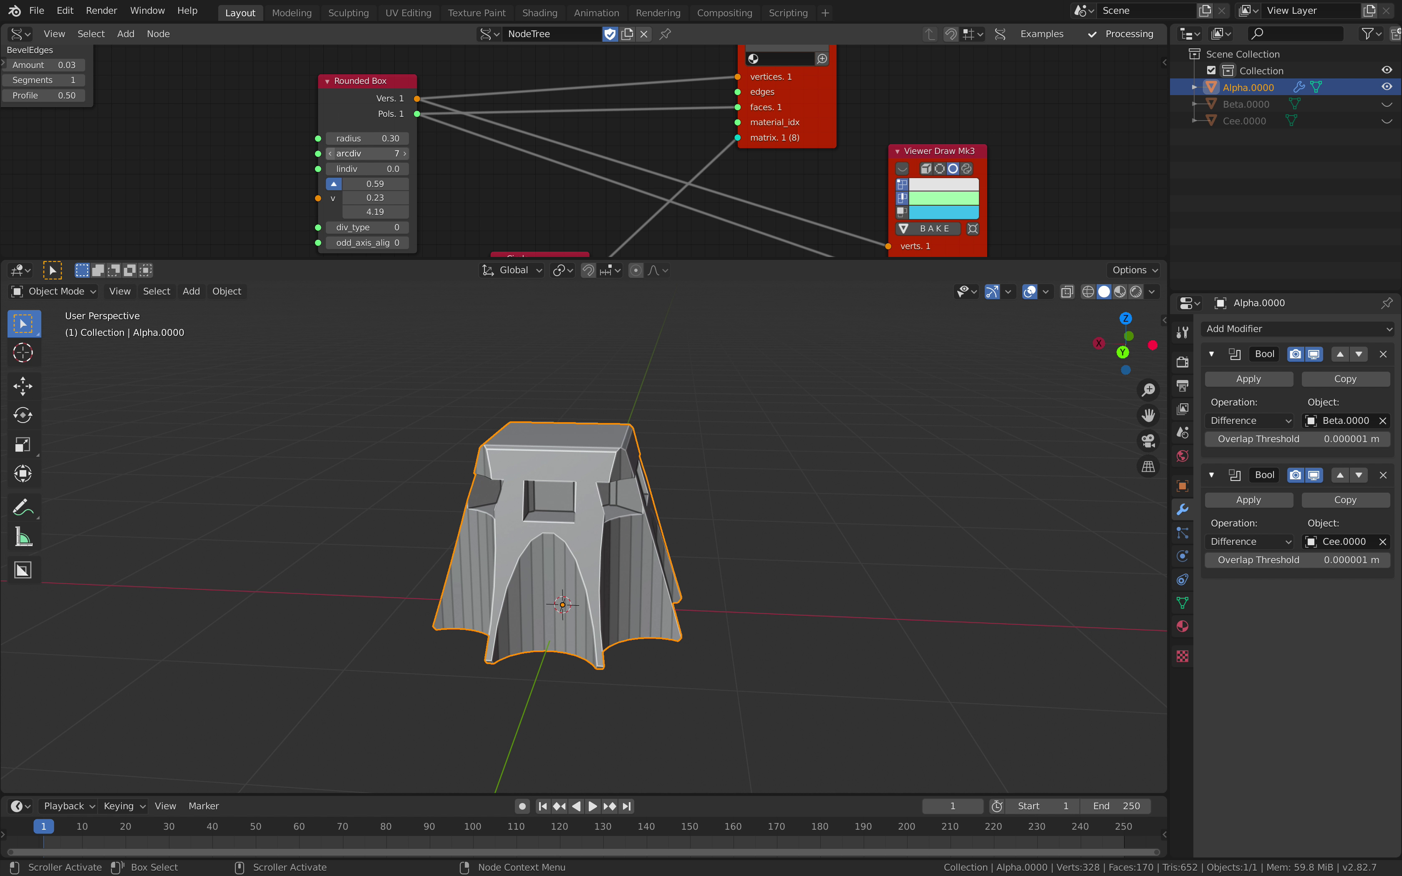
click(331, 153)
Save the file and inspect the cut body from several sides
middle_drag(545, 583, 583, 586)
key(ctrl+s)
key(ctrl+s)
scroll(582, 586, down, 1)
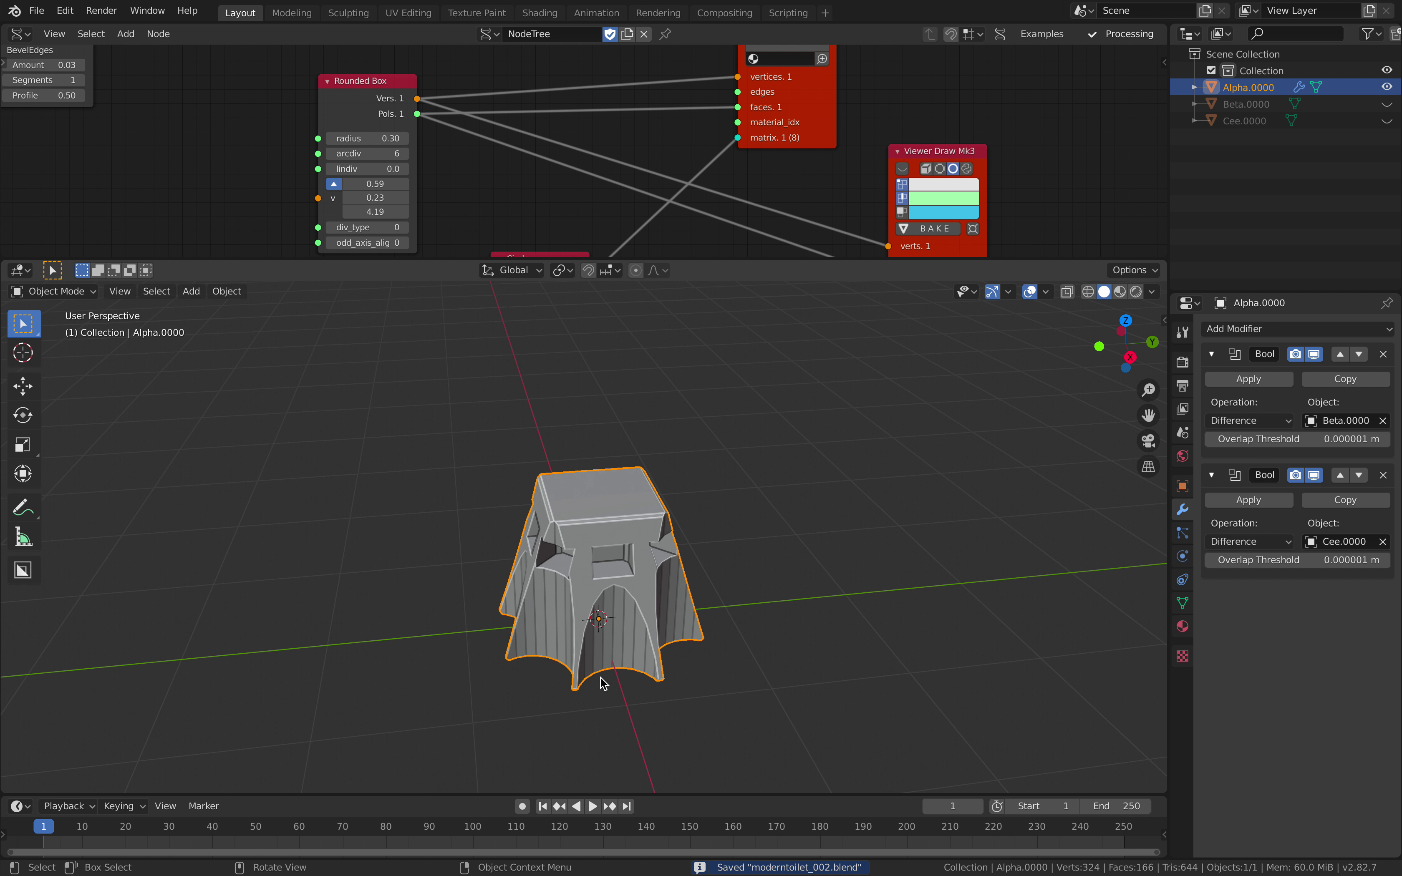
middle_drag(610, 672, 560, 570)
scroll(665, 598, up, 2)
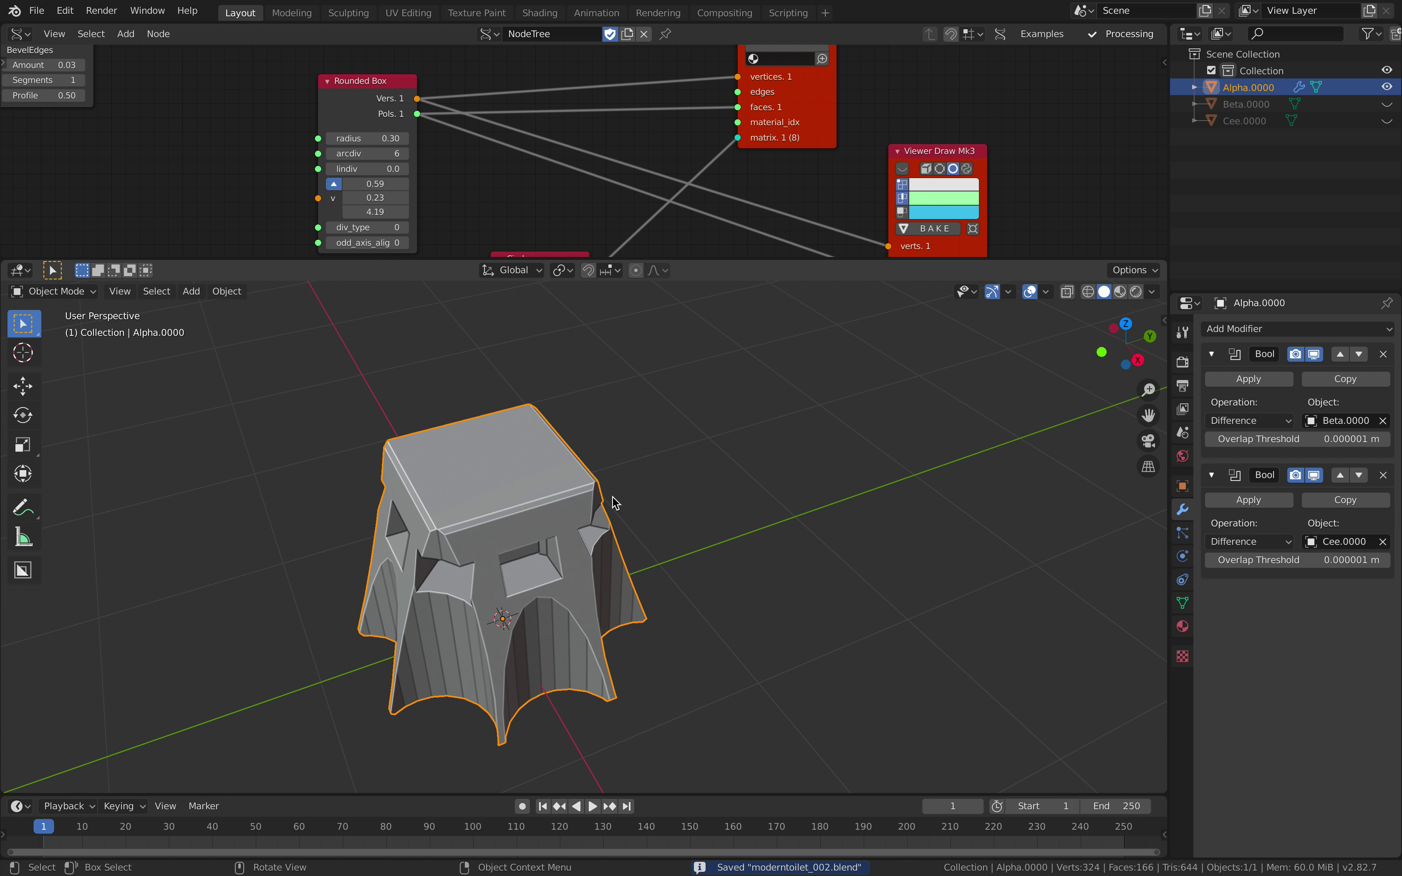
middle_drag(616, 503, 498, 476)
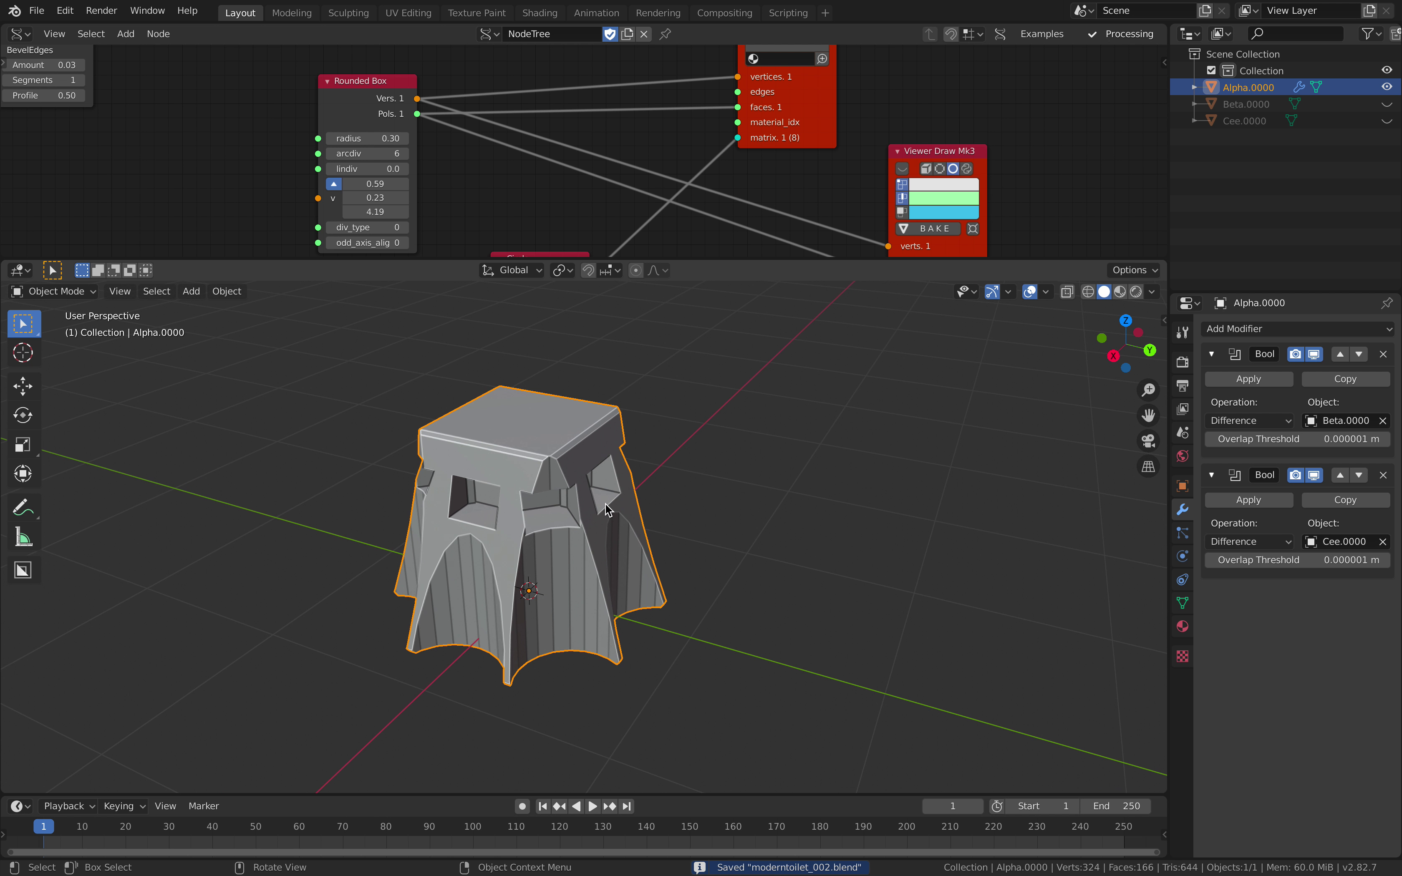
Duplicate Alpha.0000 in place and convert the copy to a plain mesh
key(shift+d)
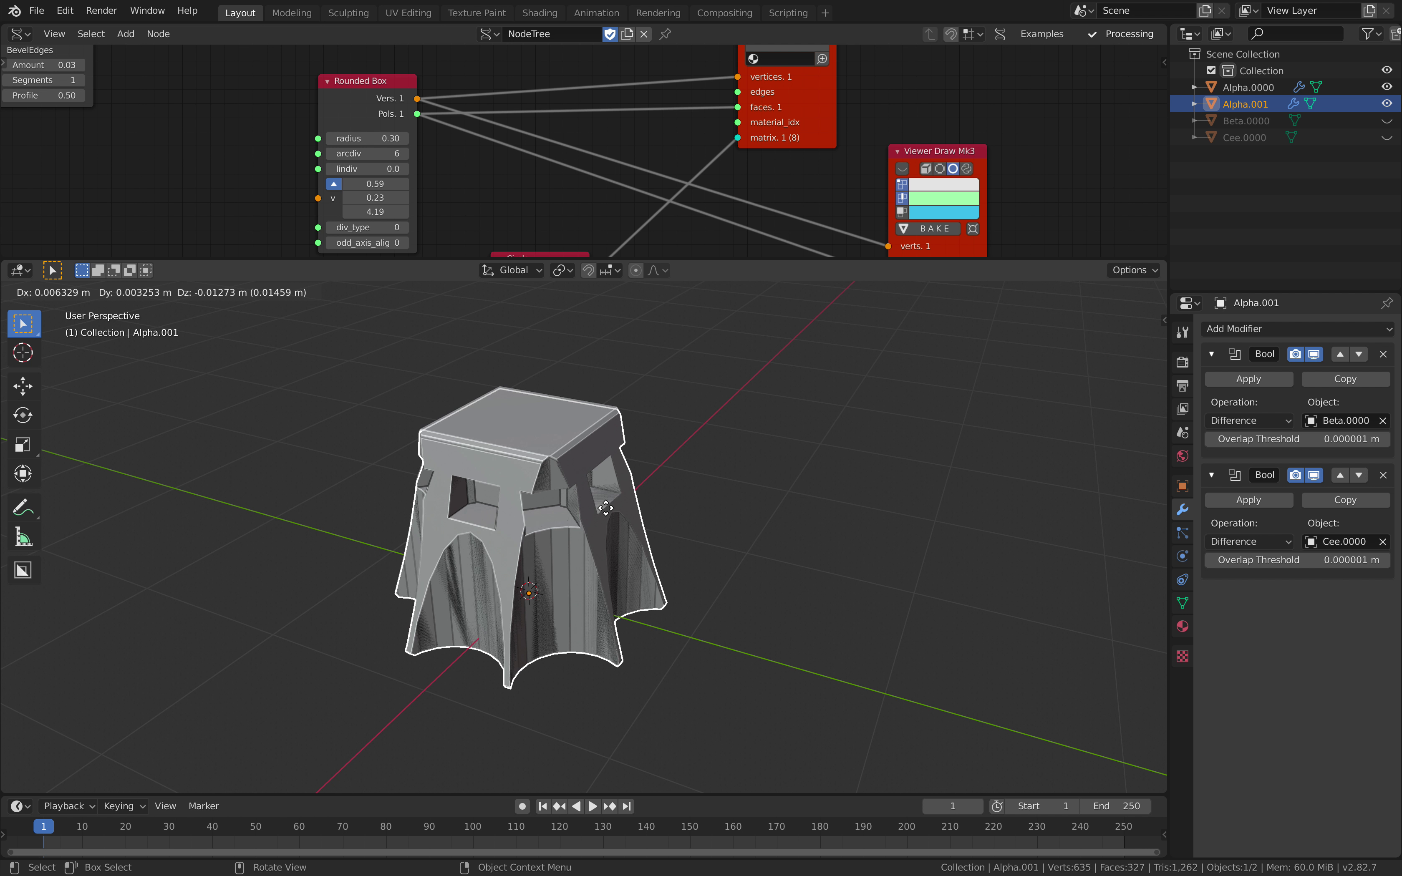
right_click(606, 508)
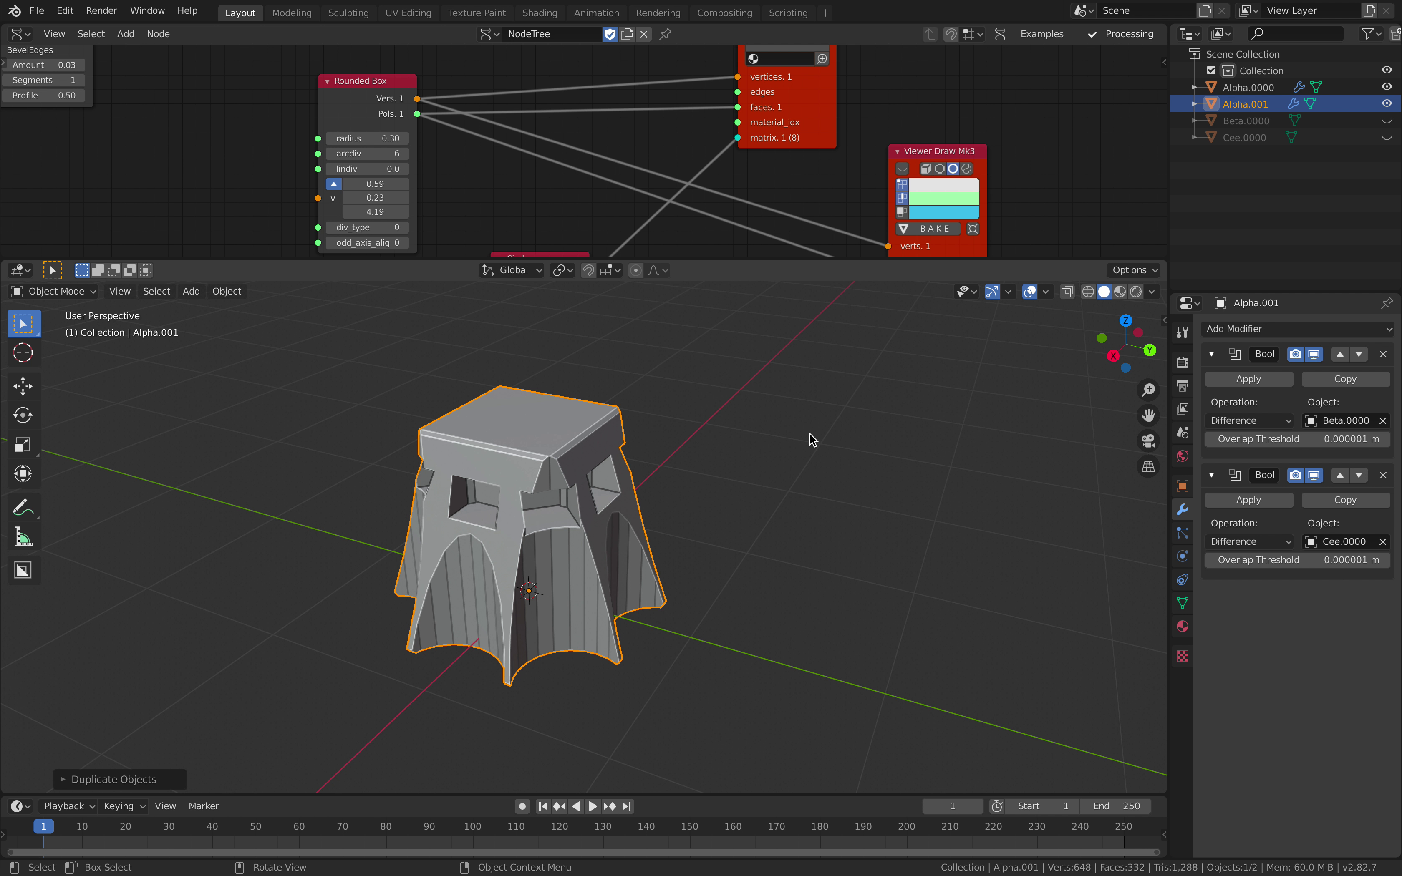
key(F3)
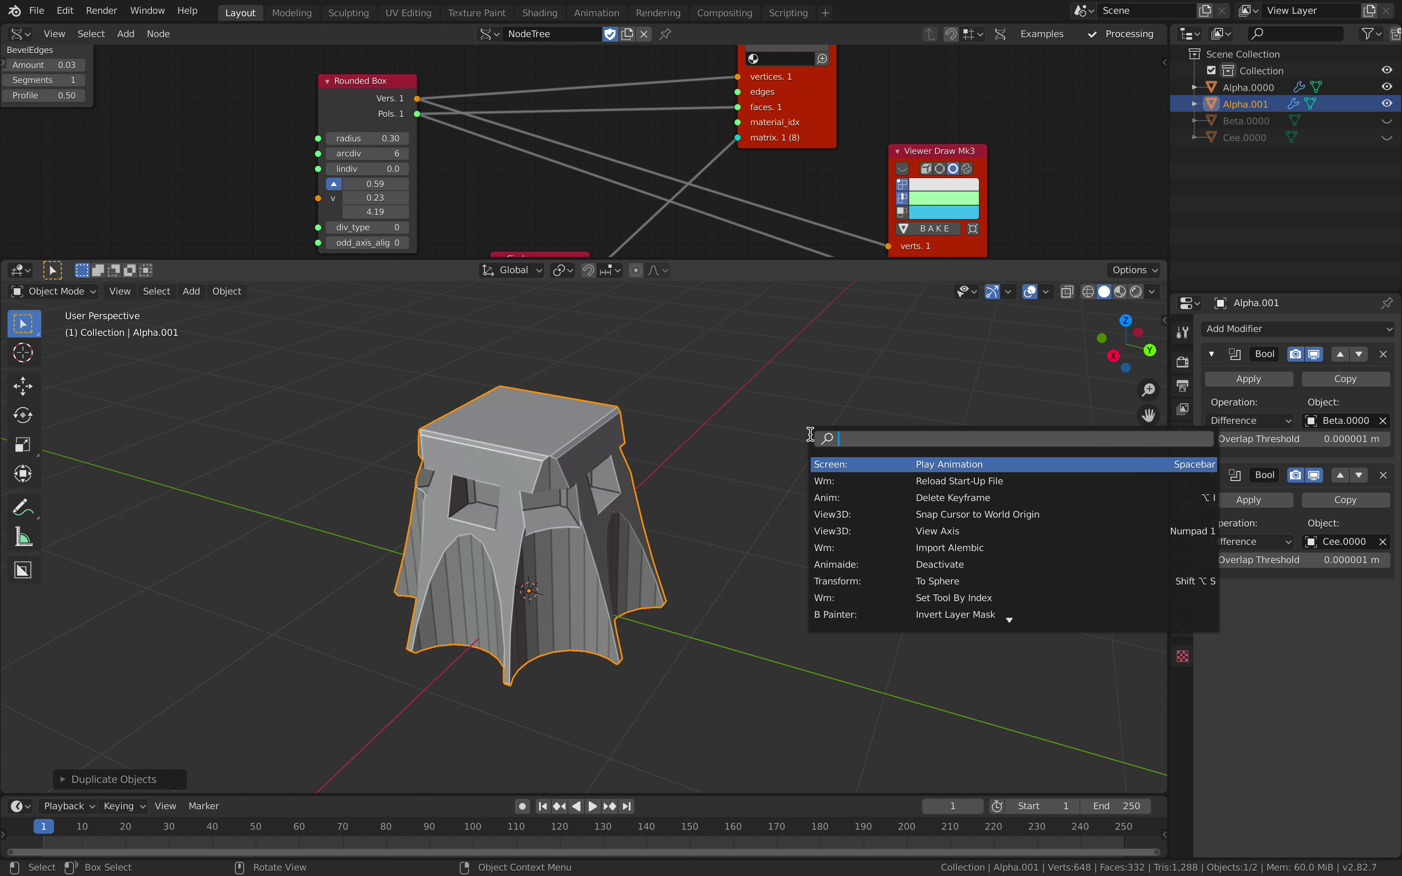
text(conv)
key(Down)
key(Return)
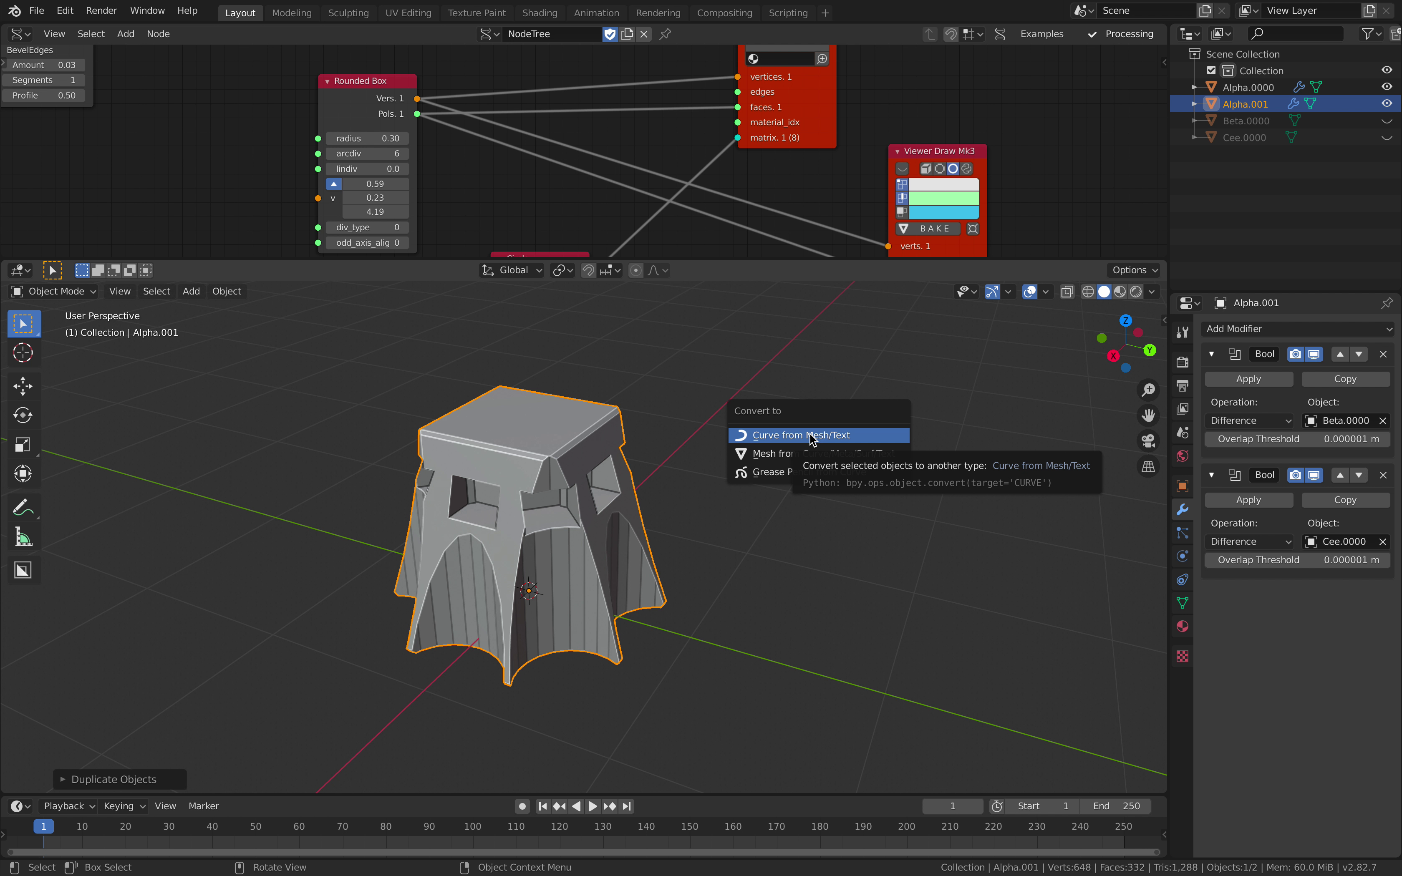
click(801, 454)
Move the converted copy along the Y axis so it stands beside the original body
mouse_move(637, 446)
middle_down()
mouse_move(605, 438)
mouse_move(631, 438)
middle_up()
key(g)
key(y)
click(1002, 517)
shift+middle_drag(883, 489, 686, 467)
click(701, 435)
Enlarge the 3D viewport further and inset the top face of the copy Alpha.001 in face select mode
drag(803, 260, 804, 177)
scroll(679, 425, up, 3)
key(Tab)
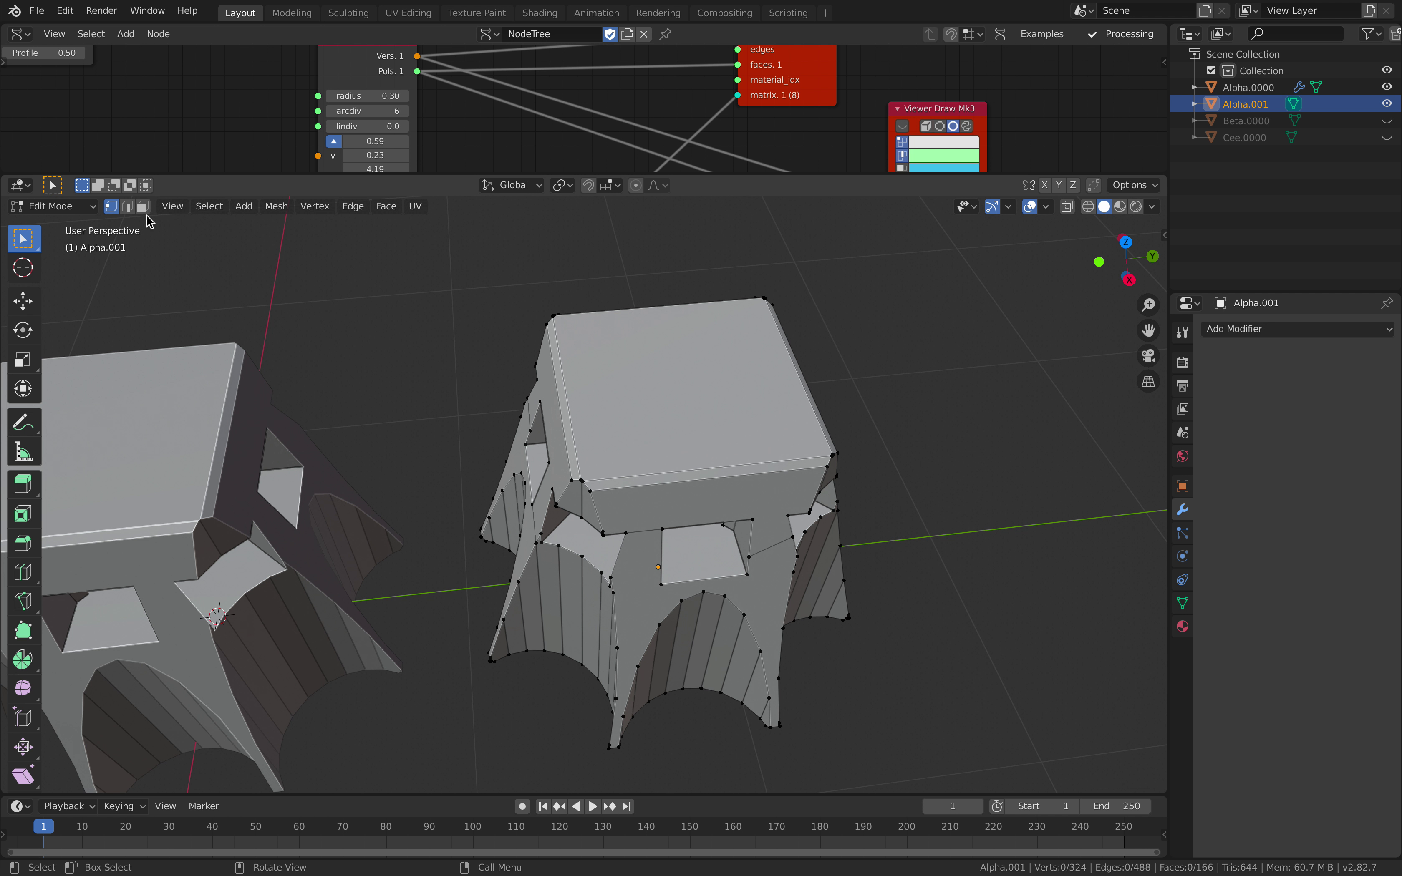
click(694, 409)
middle_drag(851, 440, 861, 443)
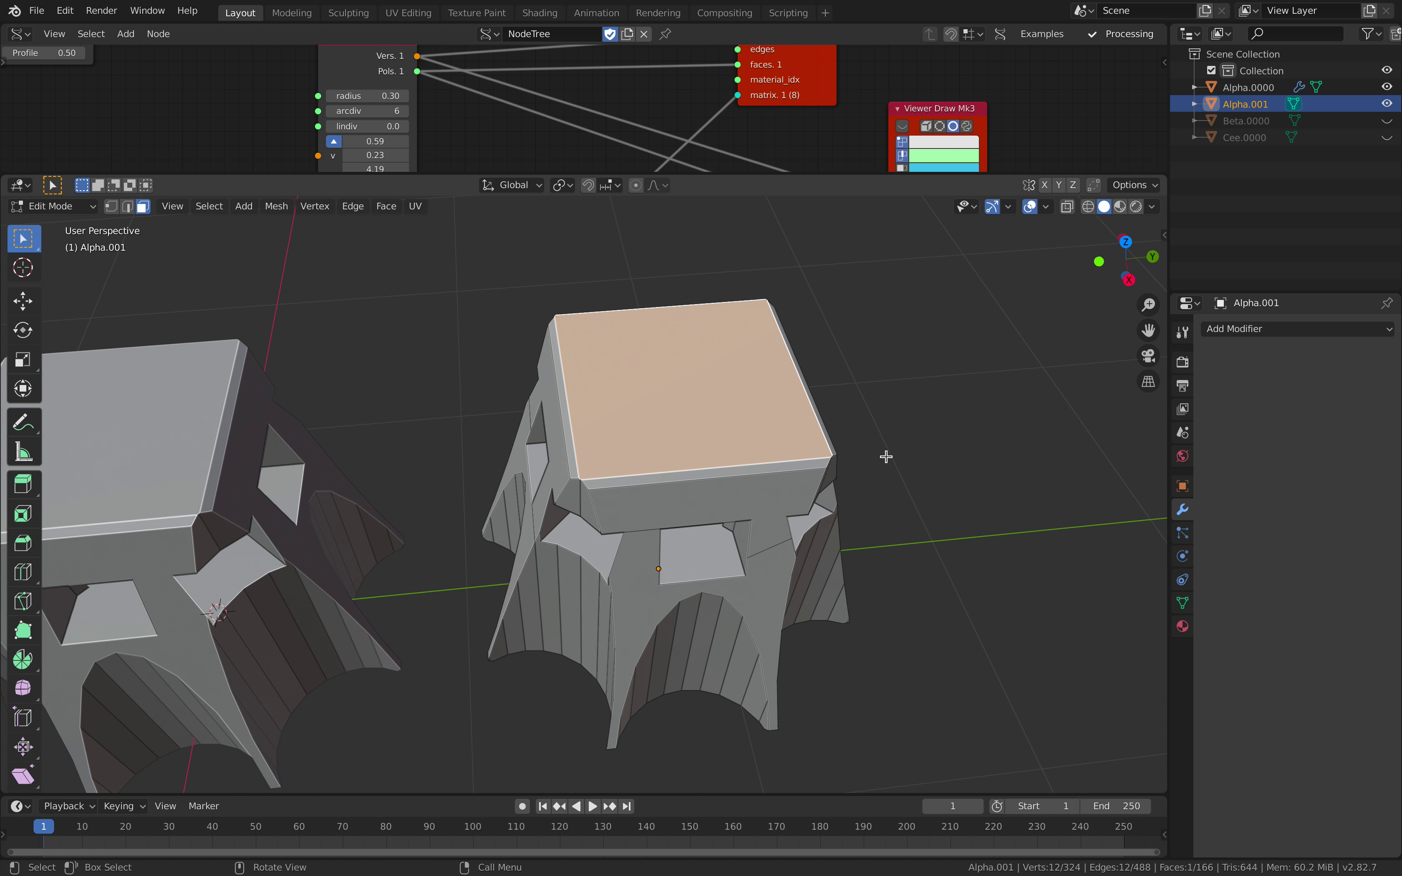
key(i)
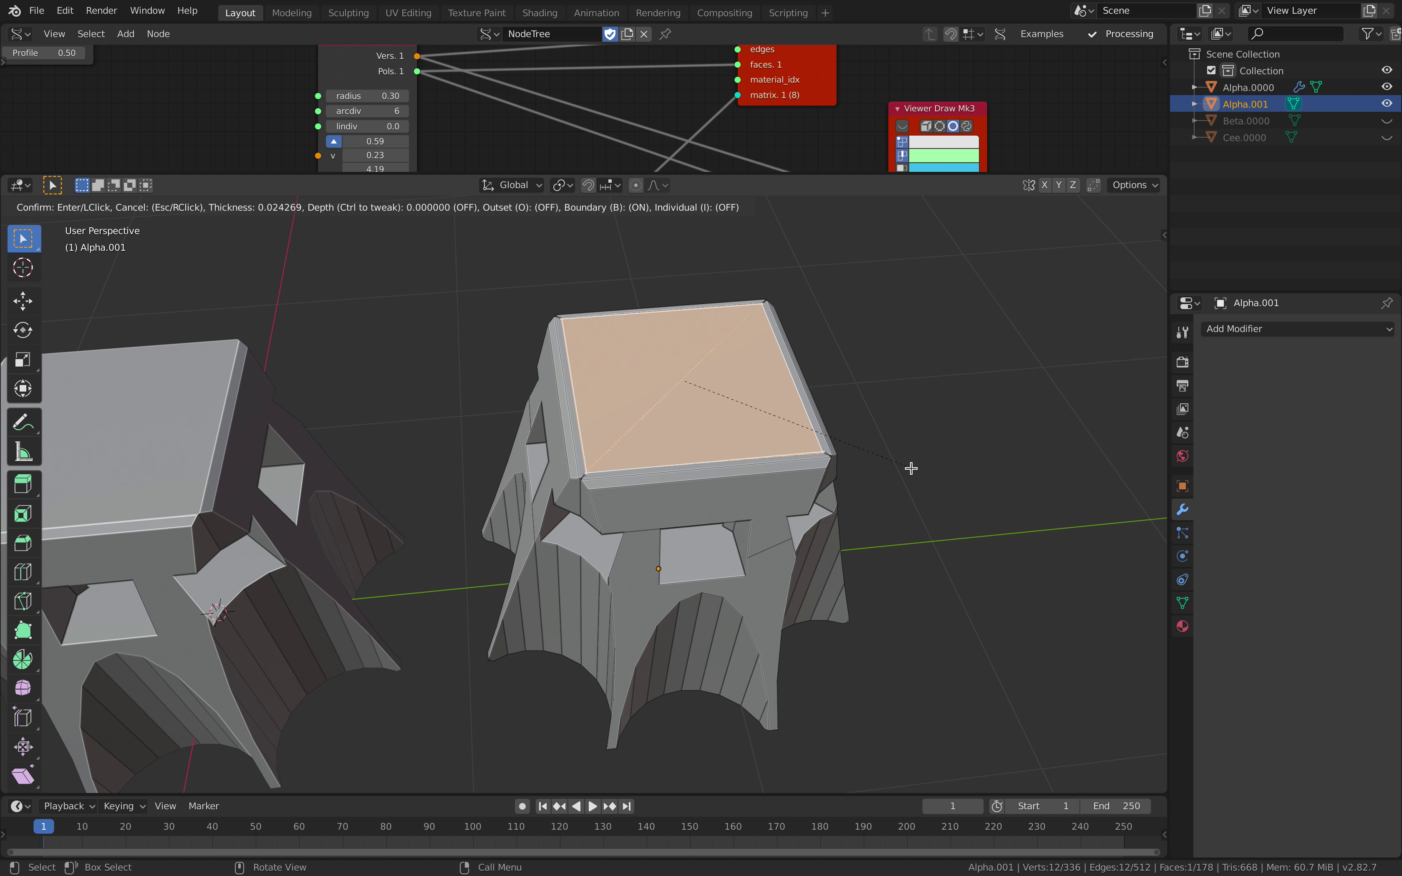
click(906, 466)
middle_drag(904, 467, 872, 462)
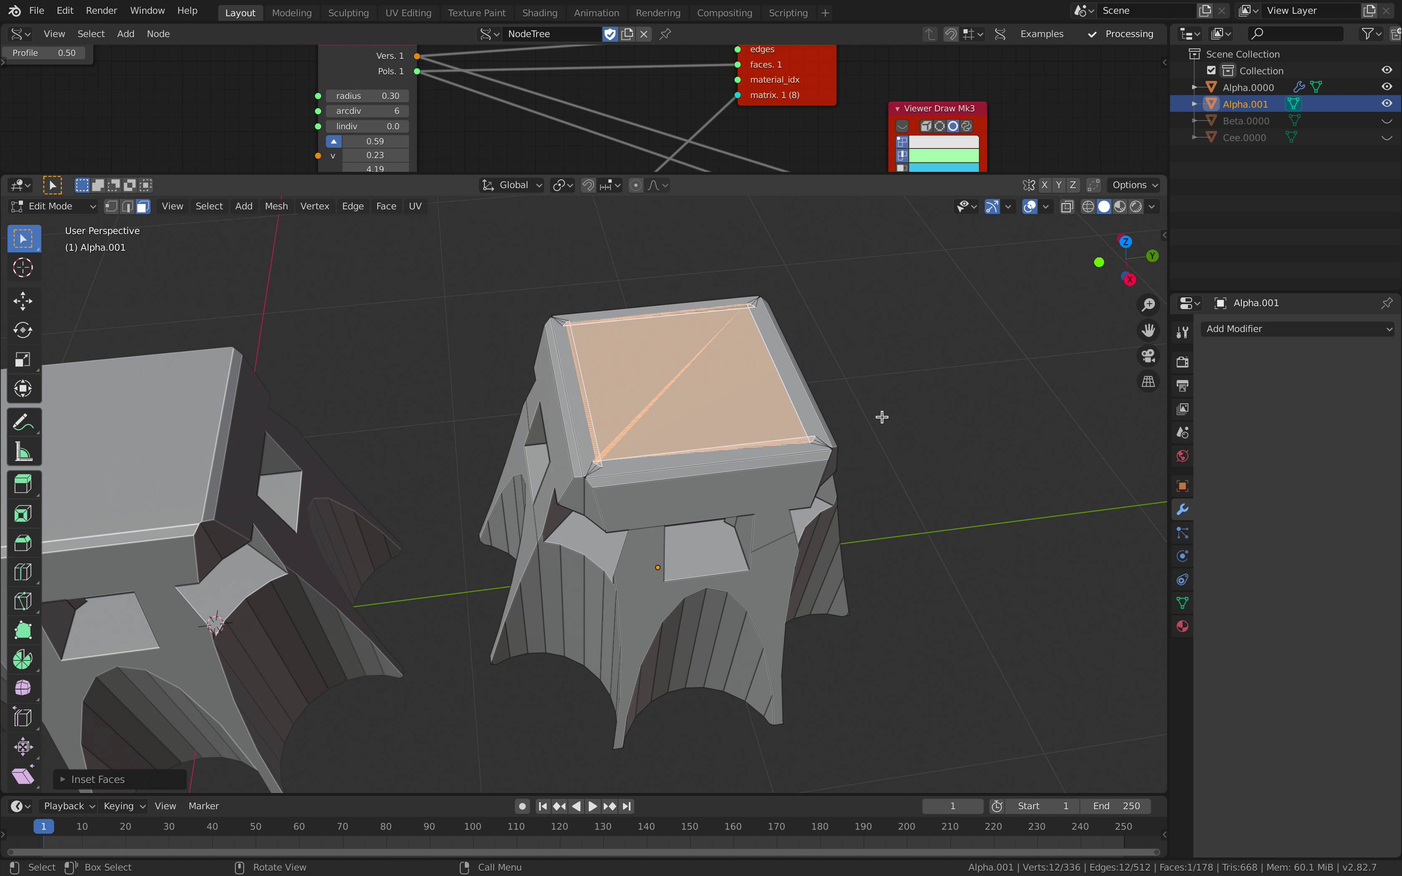
key(i)
click(880, 434)
key(ctrl+z)
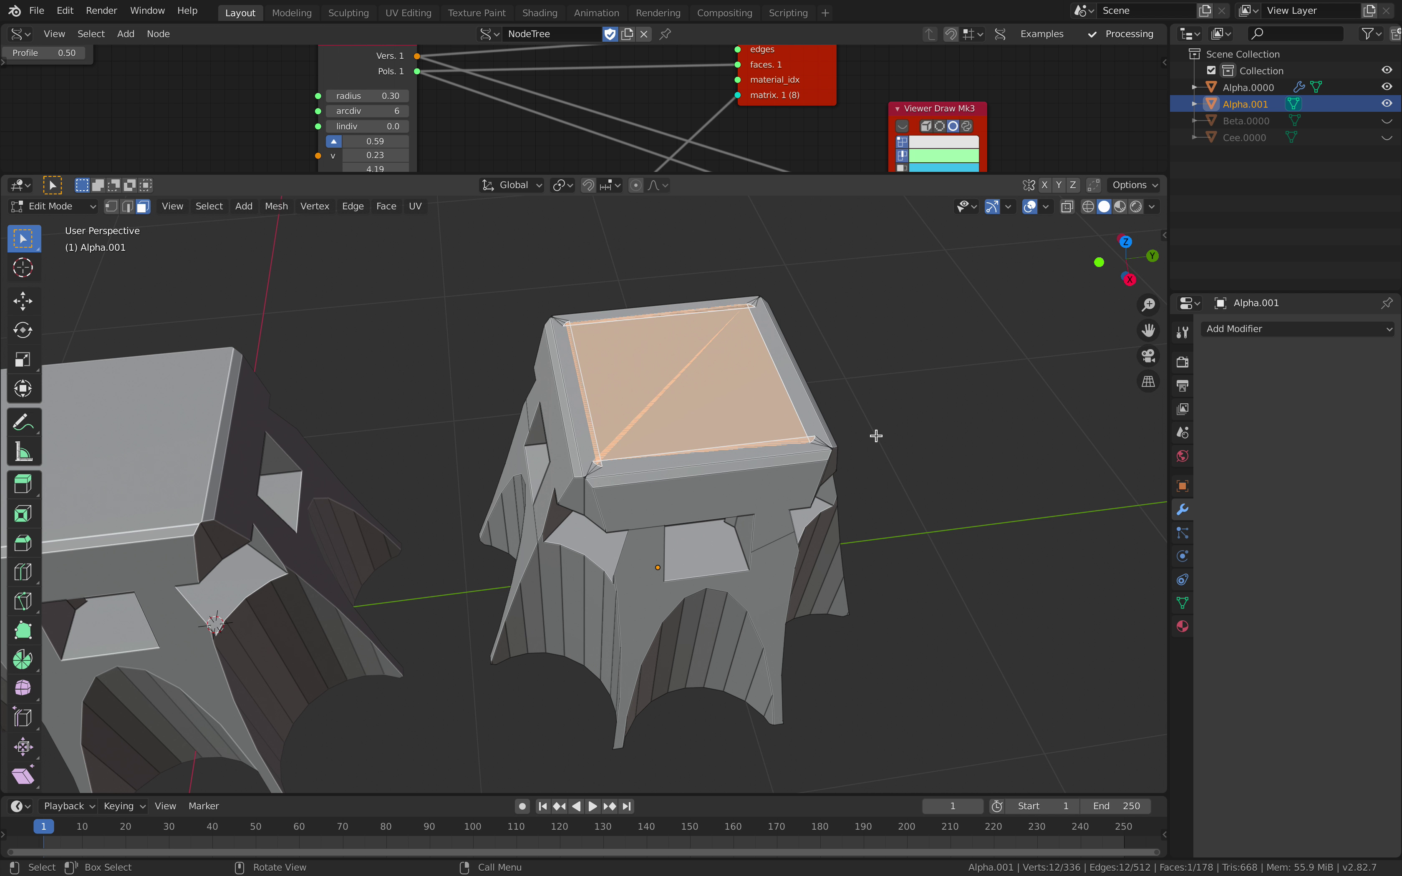
Return to Object Mode and delete the converted copy Alpha.001
scroll(840, 457, up, 2)
middle_drag(876, 435, 847, 472)
scroll(879, 466, down, 3)
key(Tab)
key(Tab)
key(Tab)
scroll(778, 434, down, 1)
key(a)
middle_drag(779, 439, 602, 473)
key(alt+a)
click(677, 451)
key(x)
click(679, 453)
Apply both Boolean modifiers on Alpha.0000 and show its transform properties in the 3D viewport
click(613, 443)
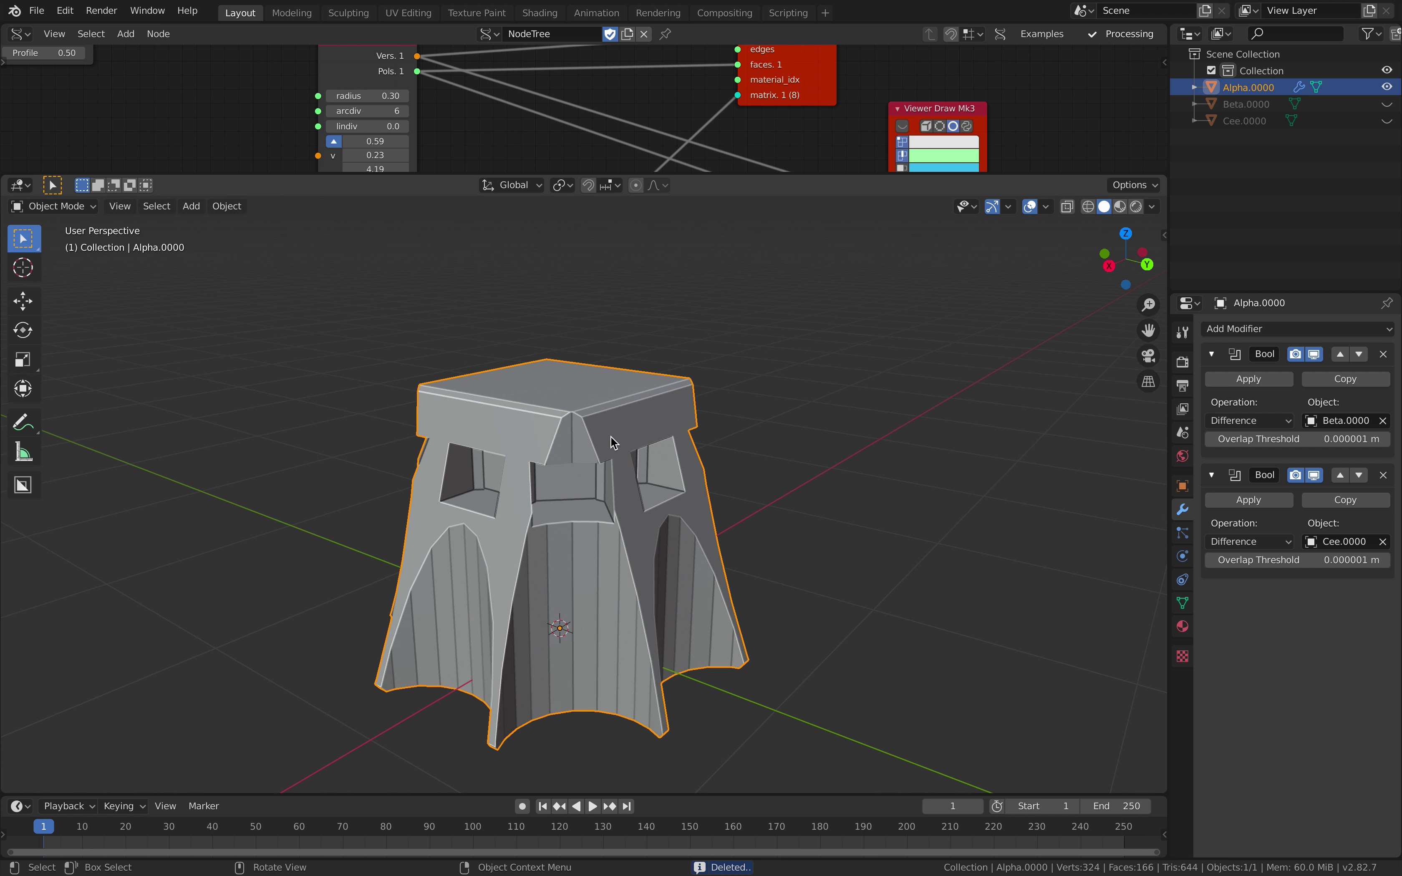
click(1229, 383)
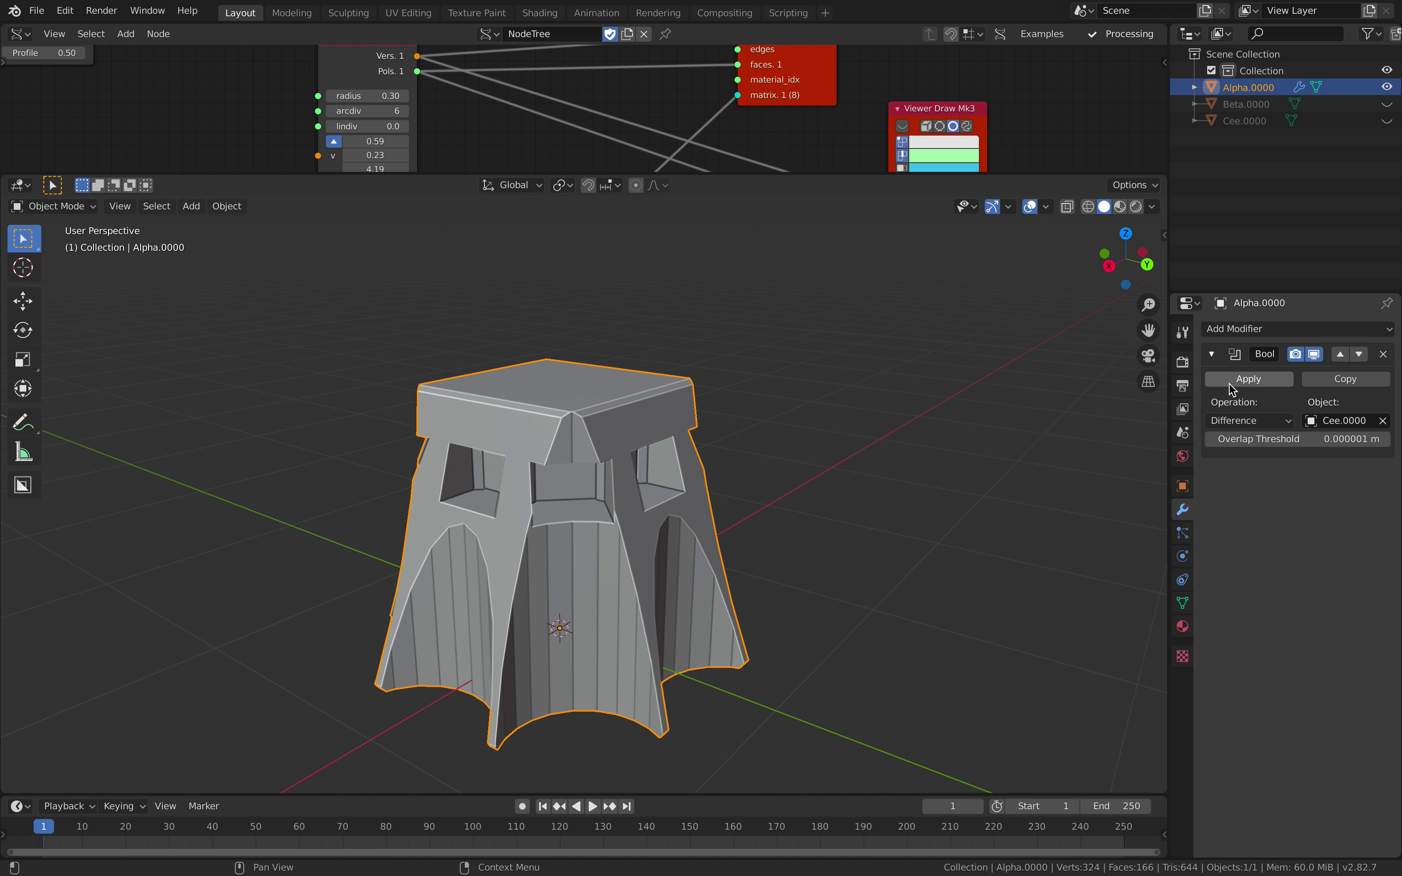
click(1227, 381)
click(1163, 237)
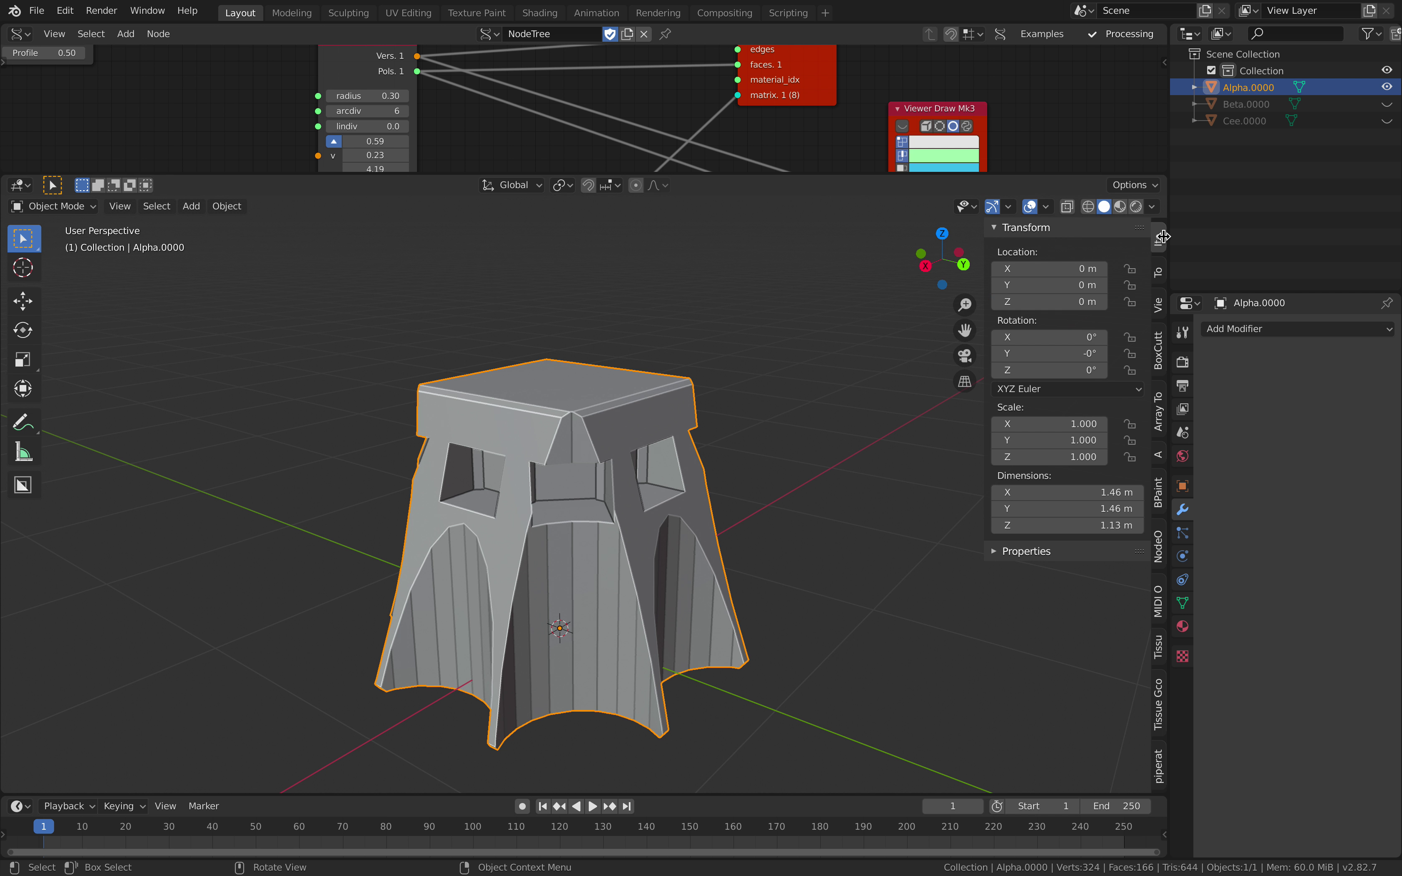
Look up the Piperator add-on among the testing add-ons in the preferences and view its details
click(64, 11)
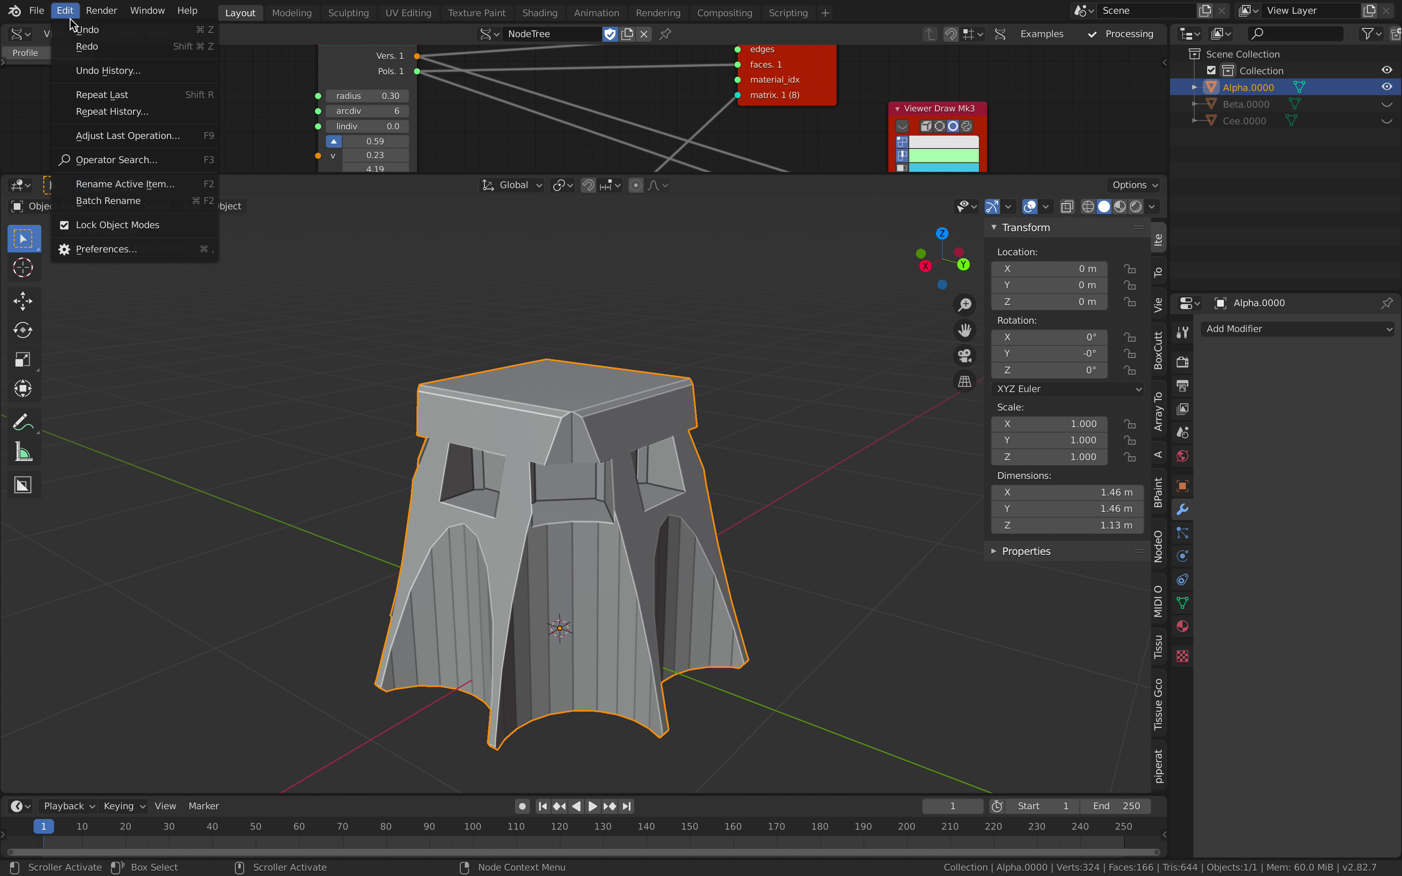
click(101, 250)
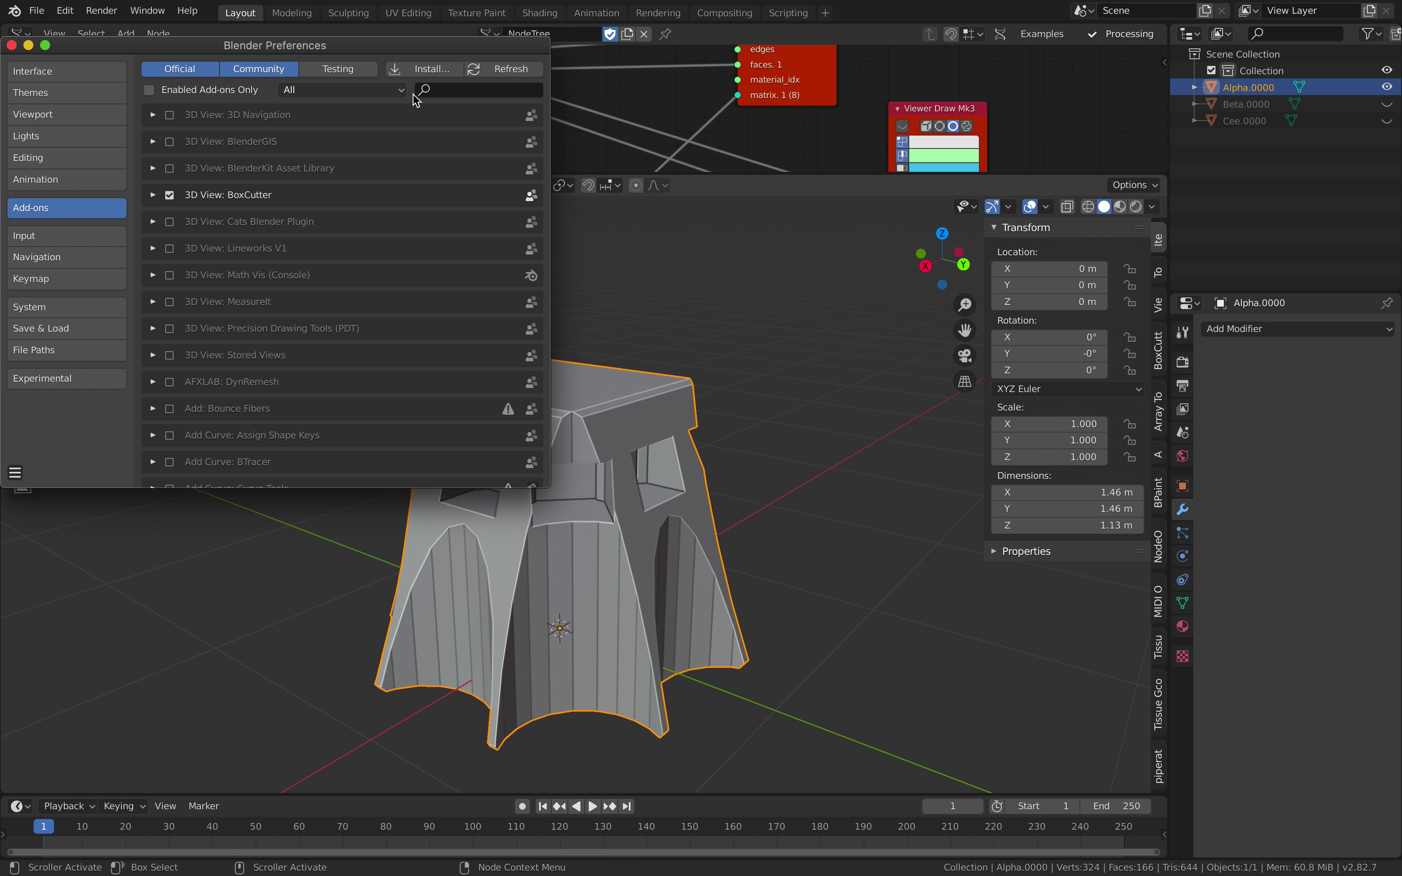
click(465, 90)
text(pip)
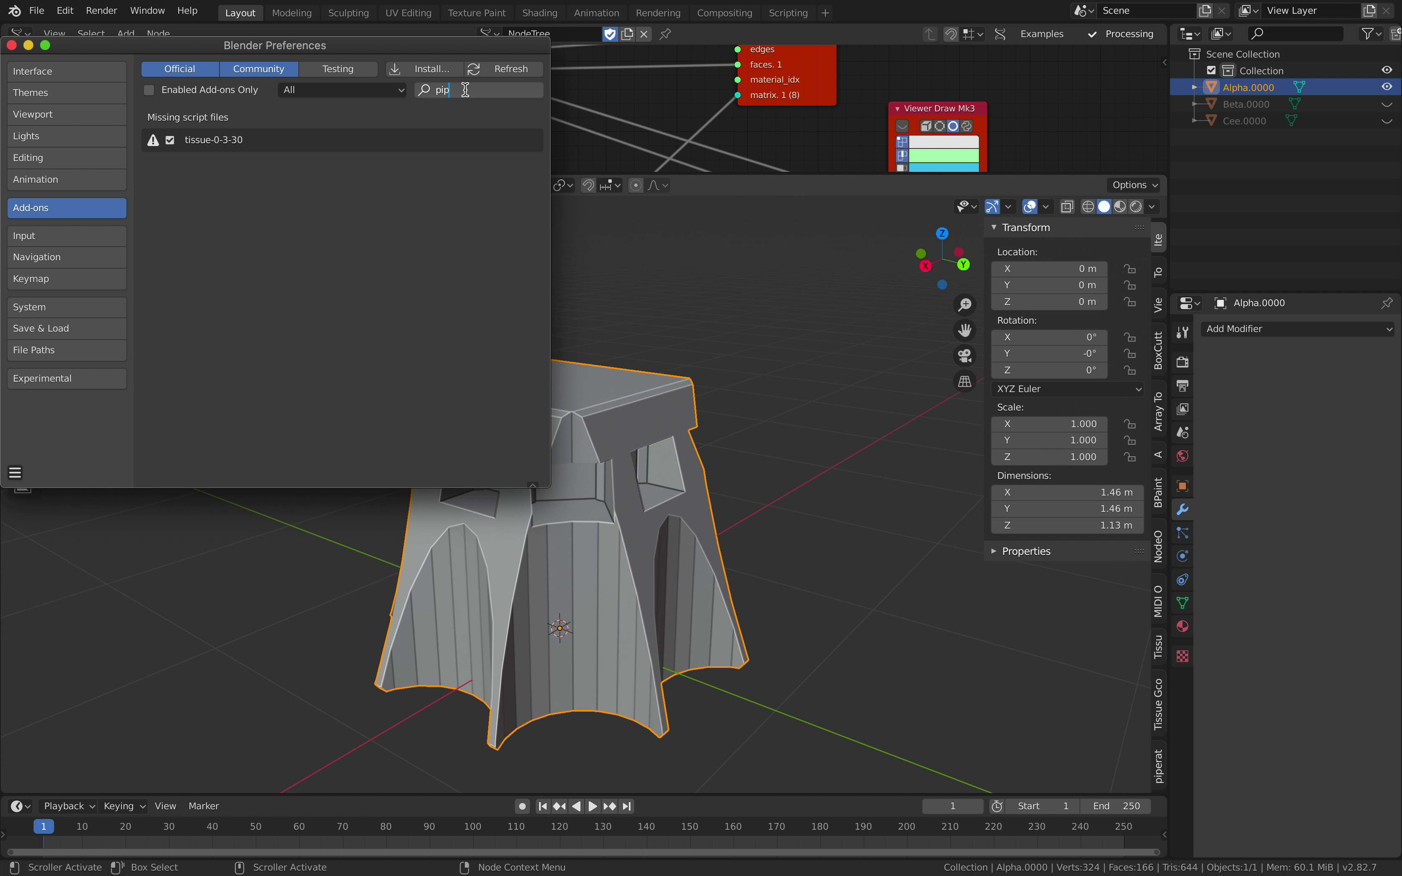
click(335, 70)
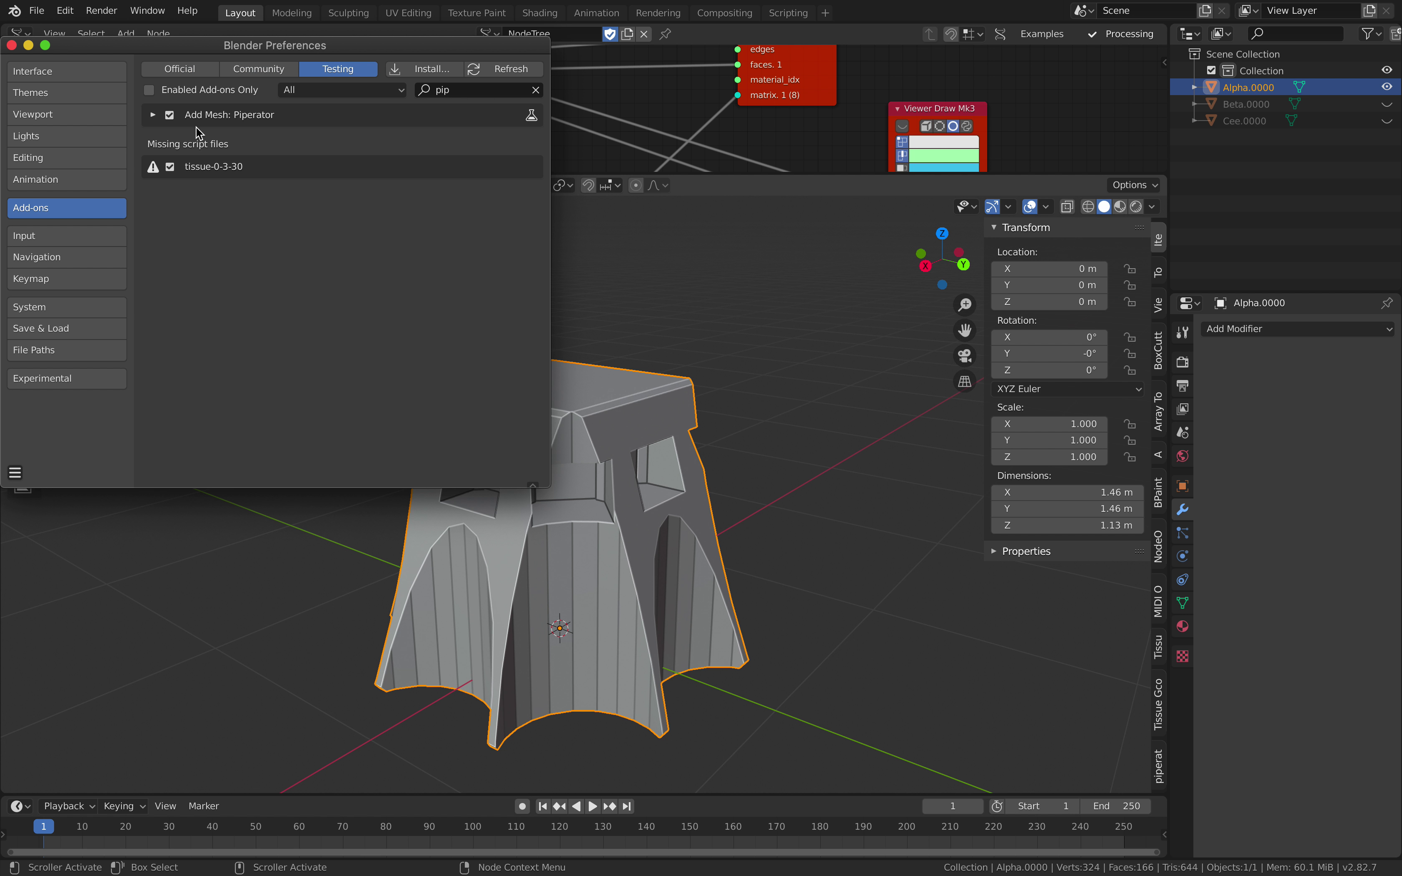
click(154, 116)
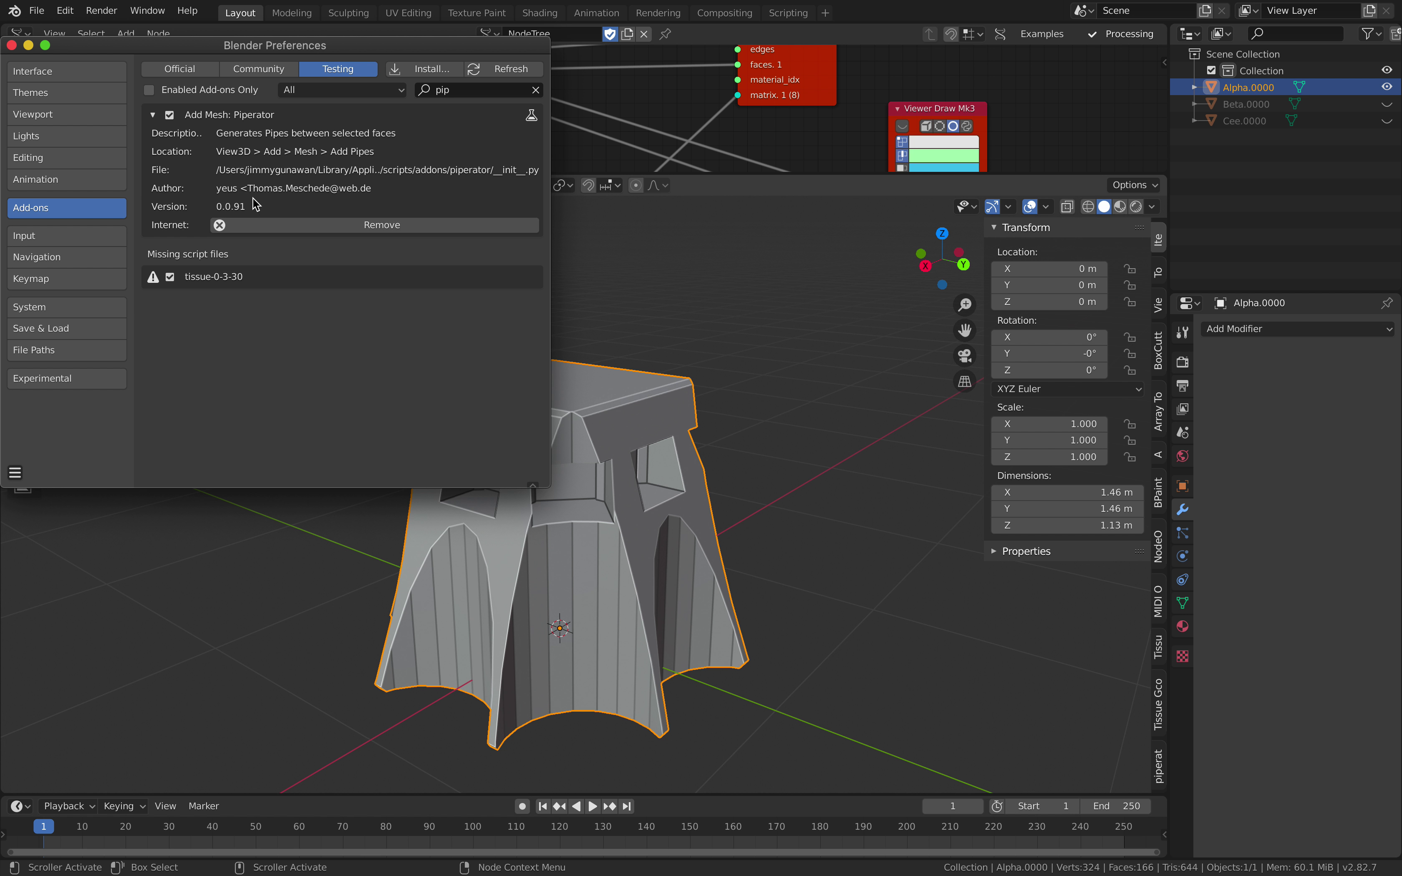
click(12, 45)
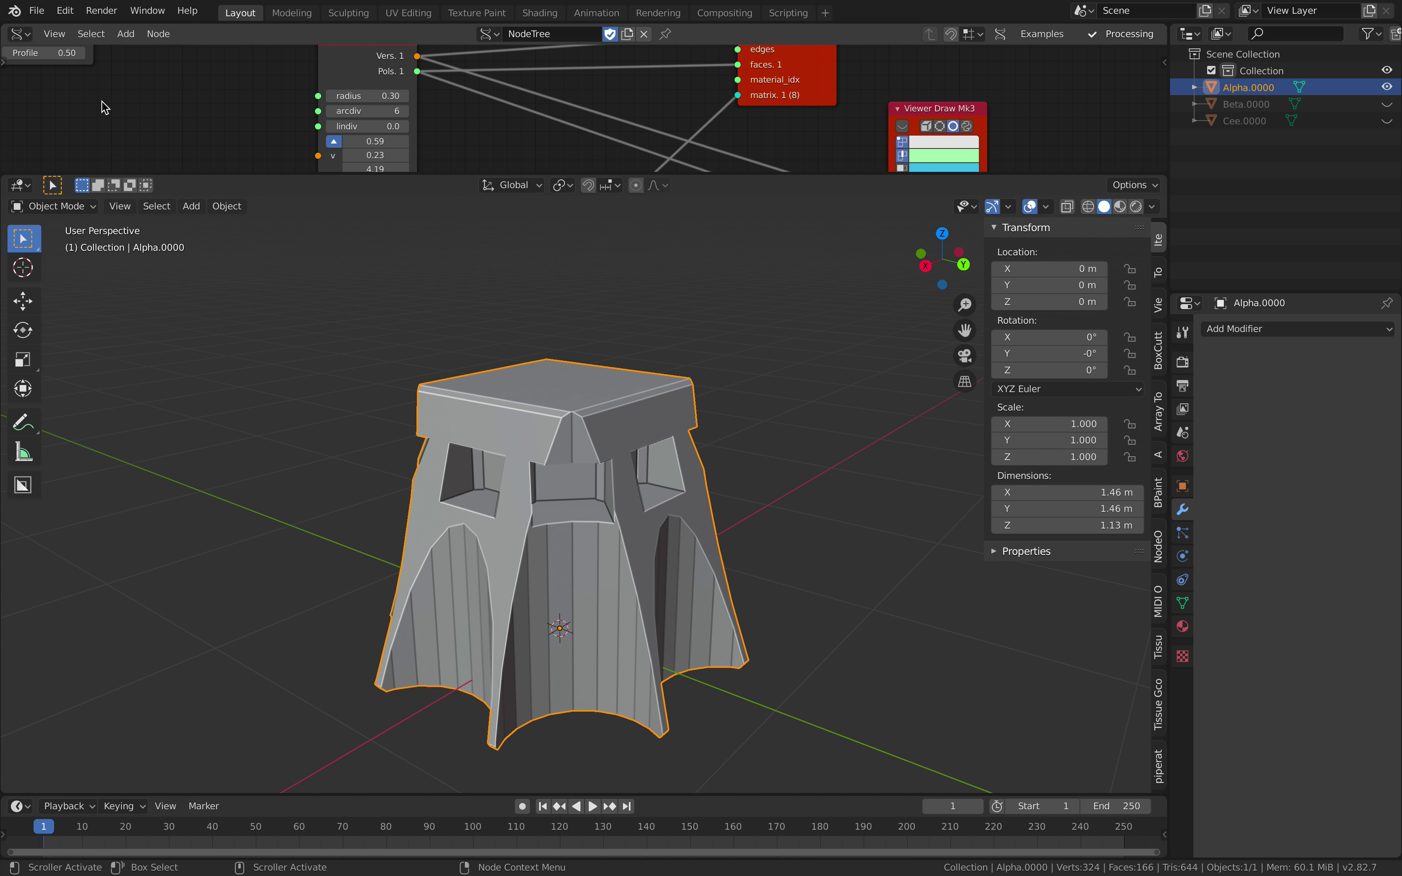
Generate Piperator pipes on the body Alpha.0000 and show the Add Pipes operation settings
middle_drag(621, 444, 633, 446)
click(1159, 702)
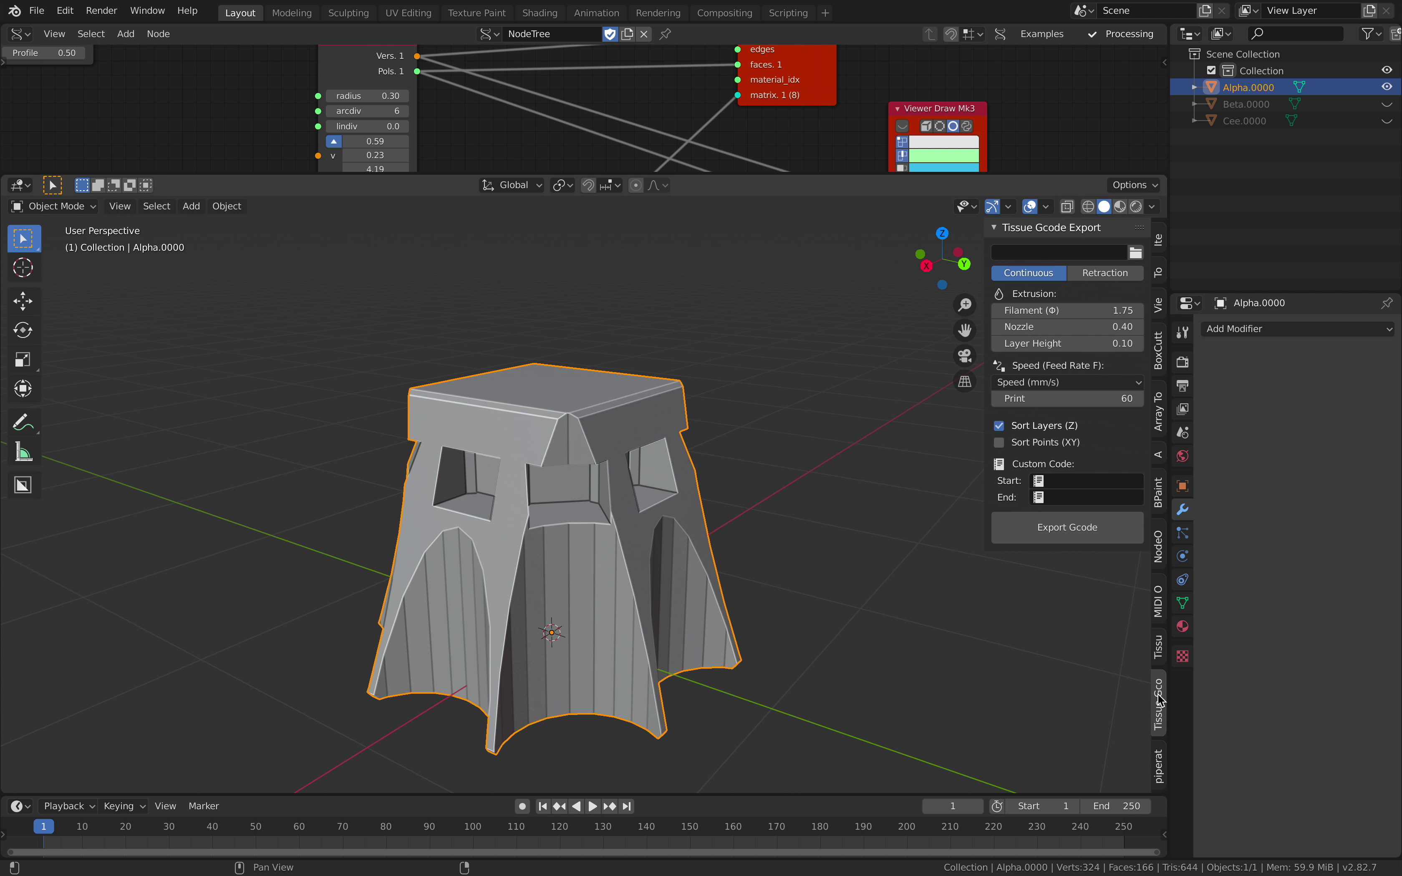
click(1153, 759)
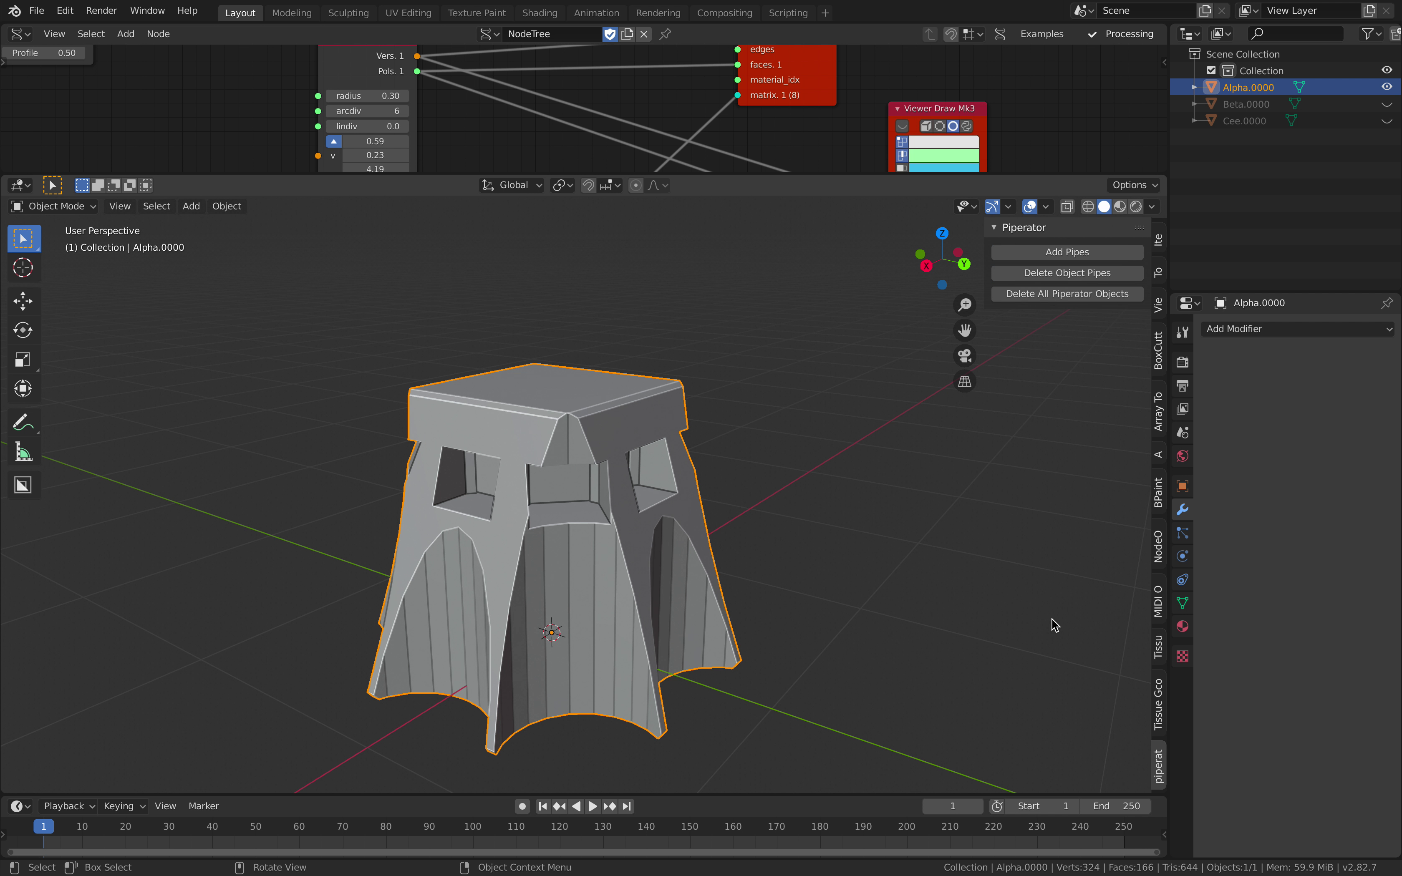
click(1039, 257)
middle_drag(720, 438, 602, 487)
click(71, 779)
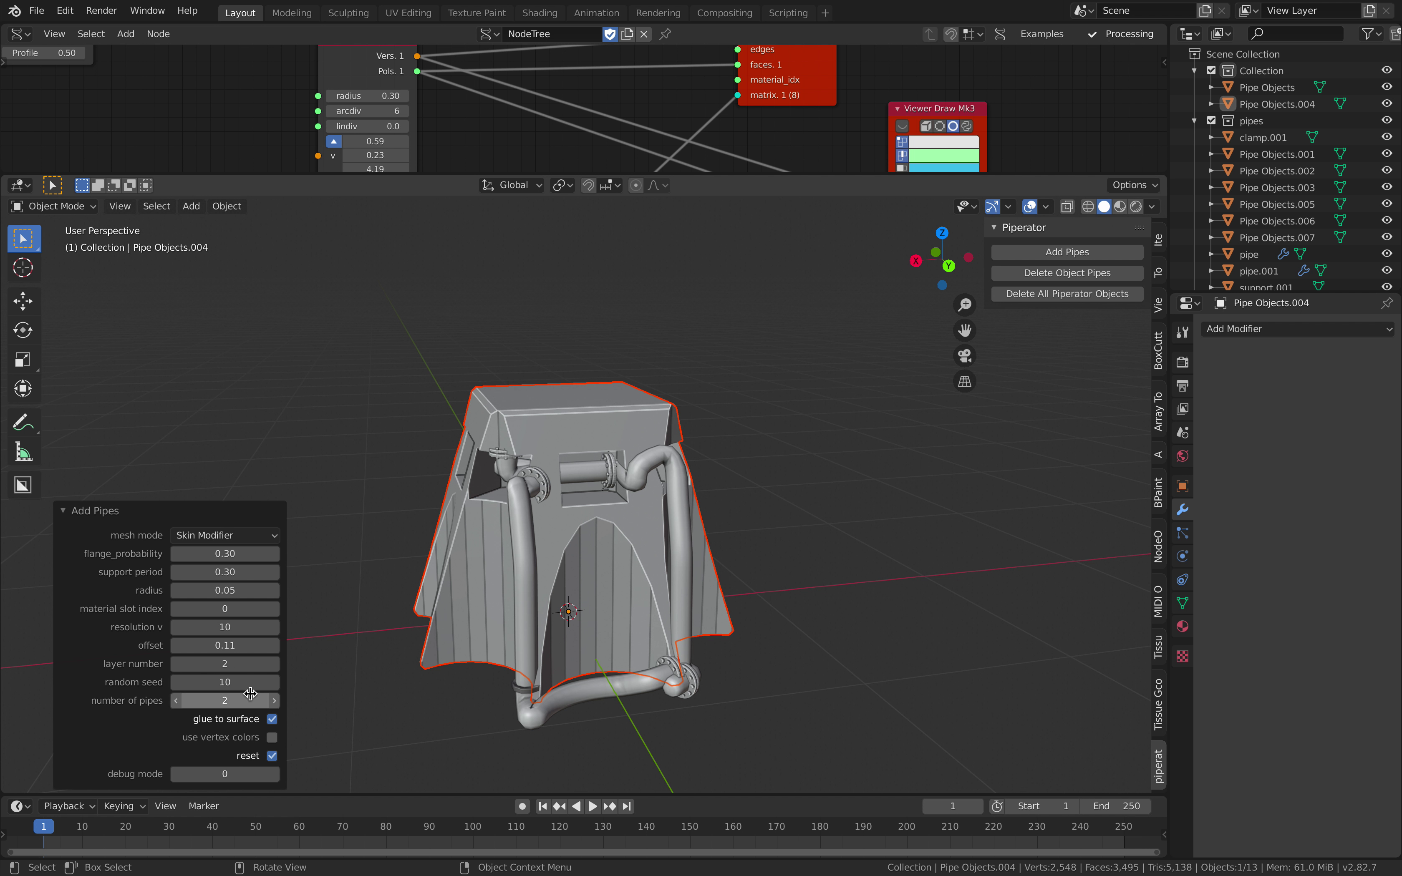
Raise the number of generated pipes to 5
click(274, 701)
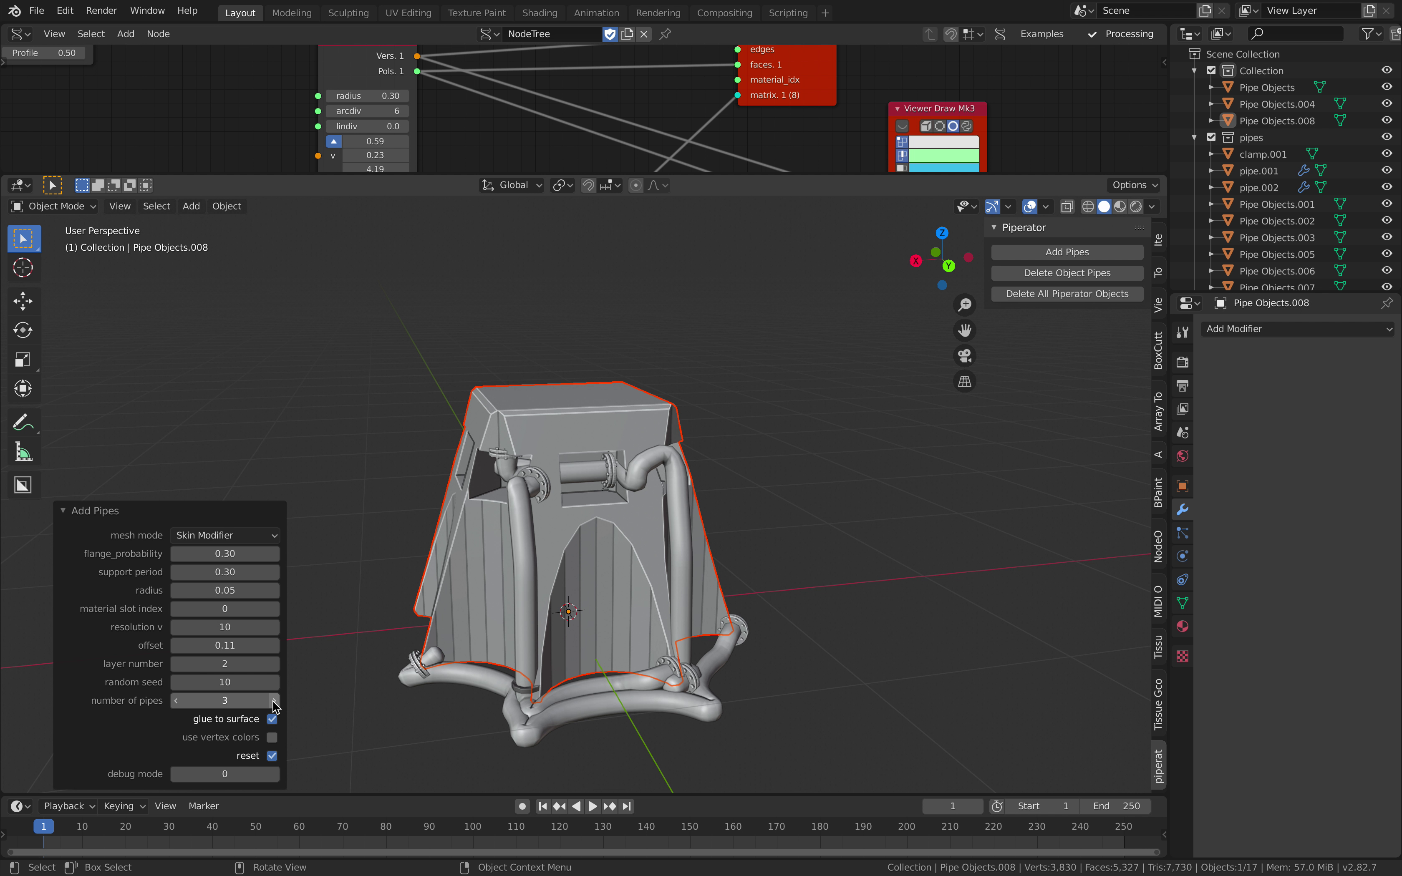
click(274, 701)
middle_drag(400, 615, 466, 570)
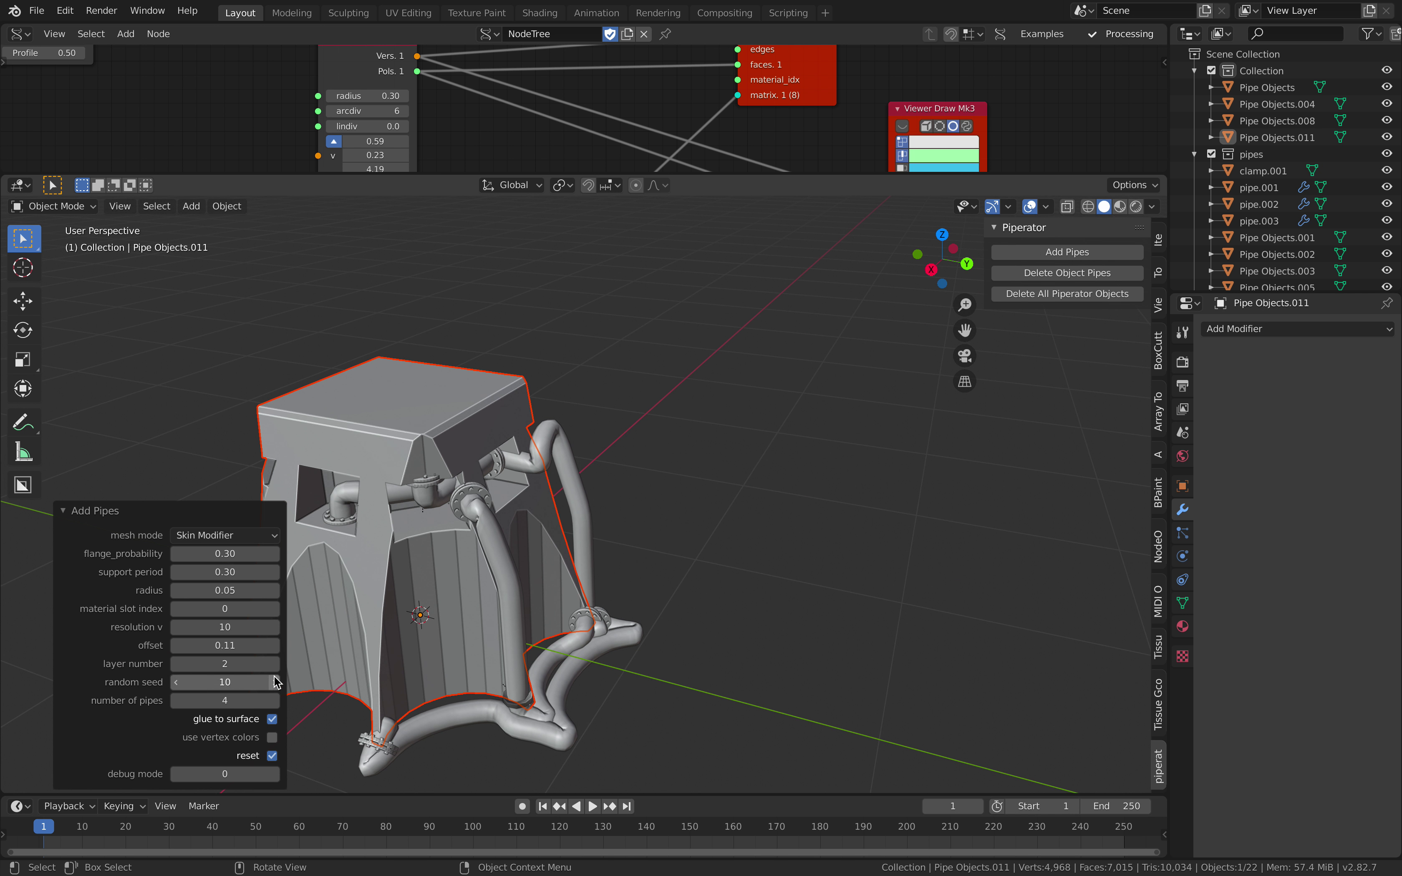
click(274, 702)
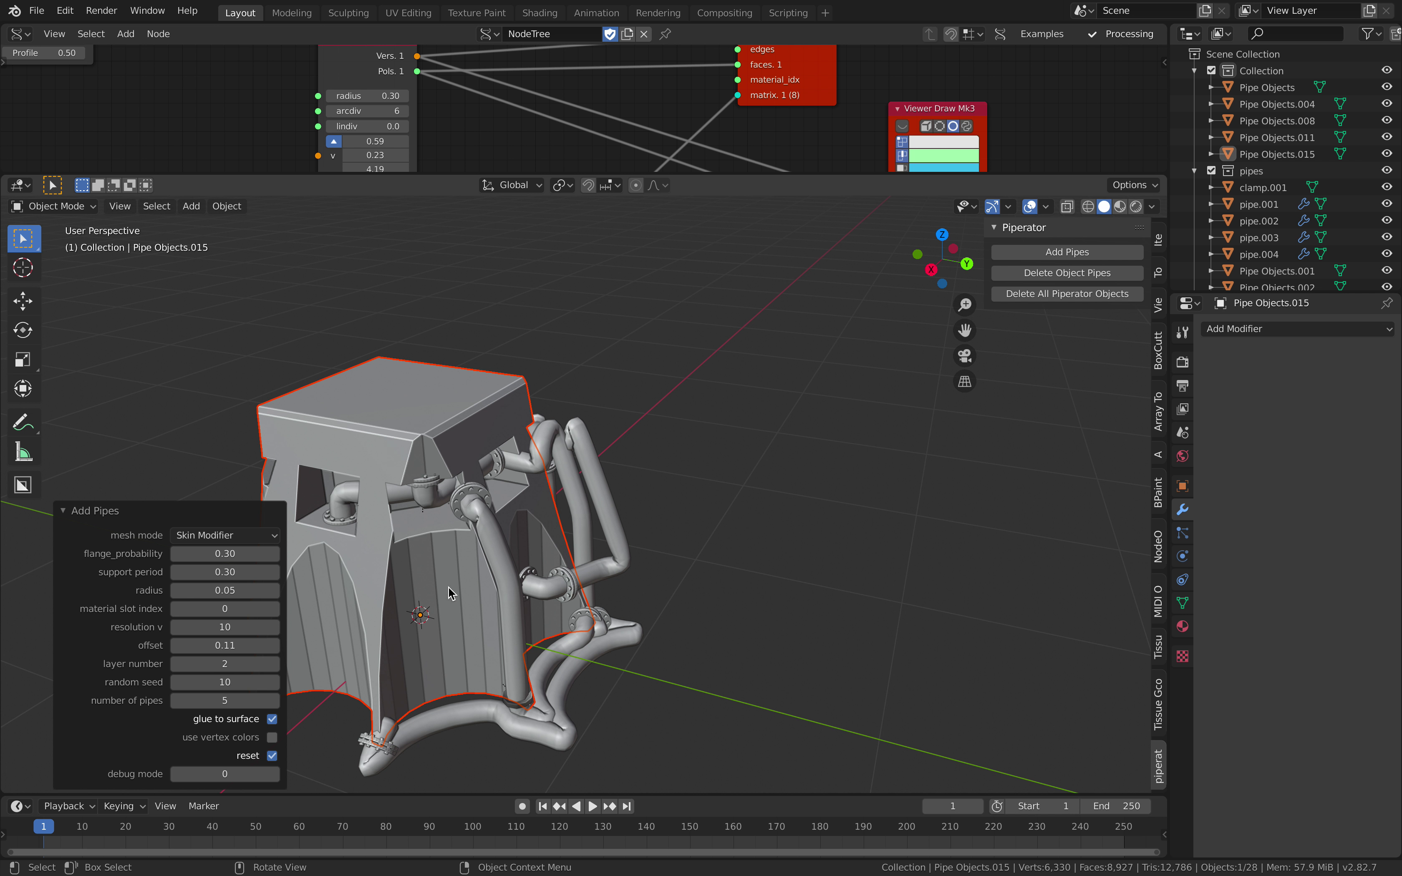
shift+middle_drag(448, 586, 604, 503)
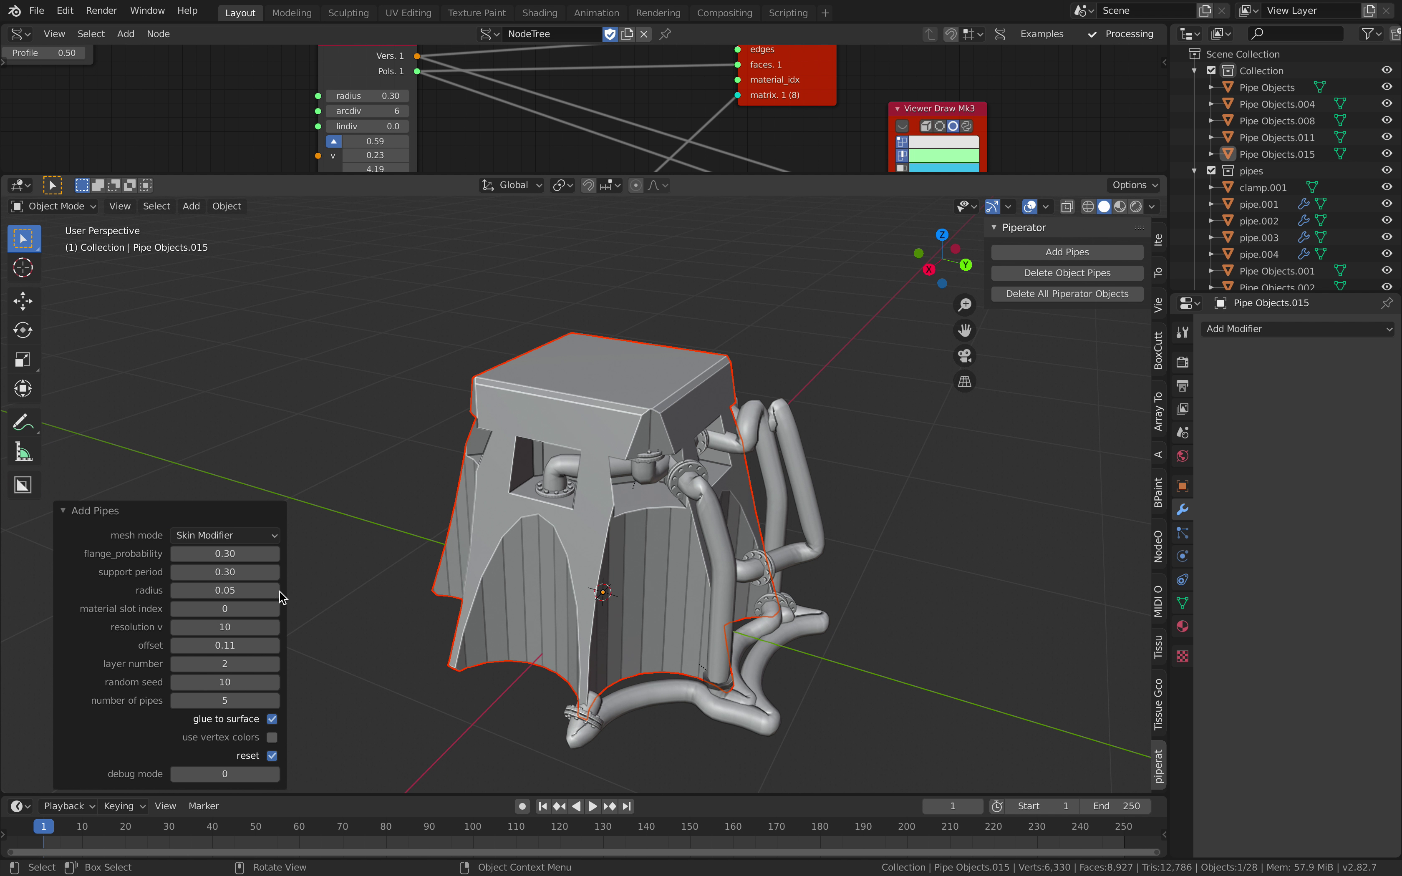
Set the pipe radius to 0.04 and collapse the Add Pipes settings
click(248, 592)
text(0.03)
key(Return)
middle_drag(530, 571, 525, 571)
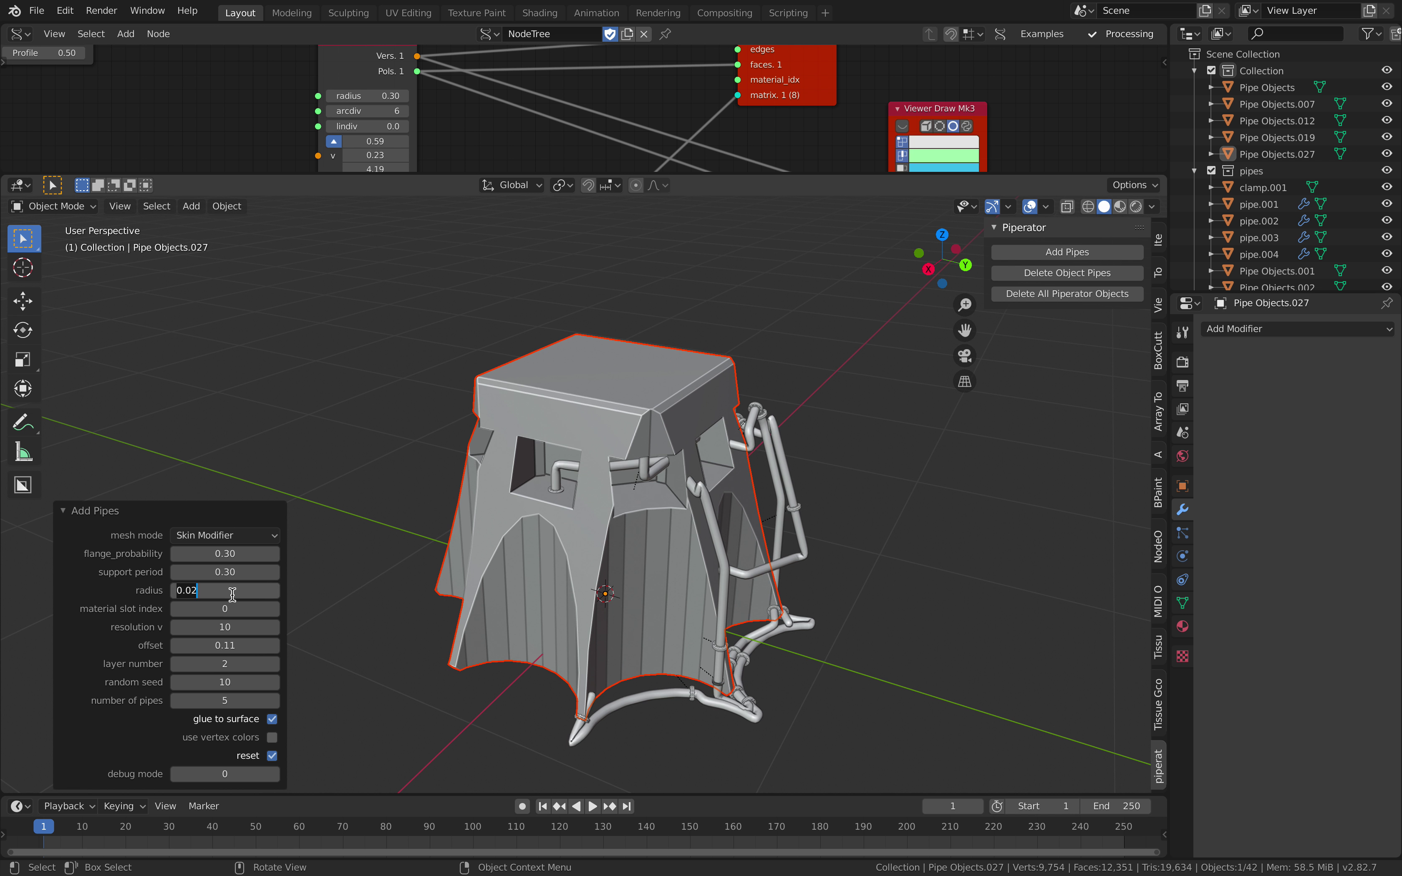
text(4)
key(Return)
mouse_move(494, 565)
middle_down()
mouse_move(497, 530)
mouse_move(480, 542)
middle_up()
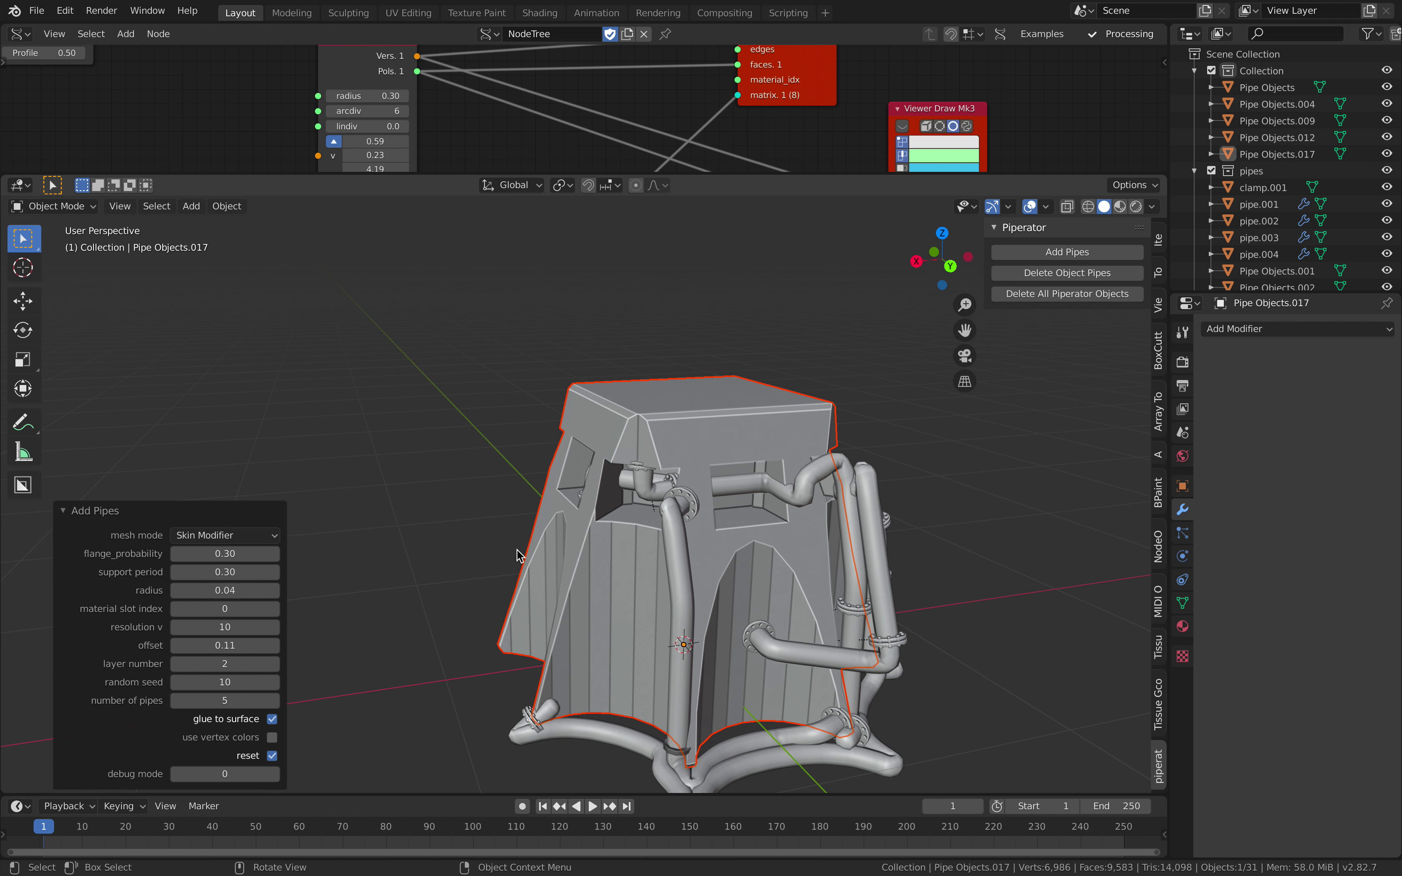
middle_drag(664, 545, 191, 360)
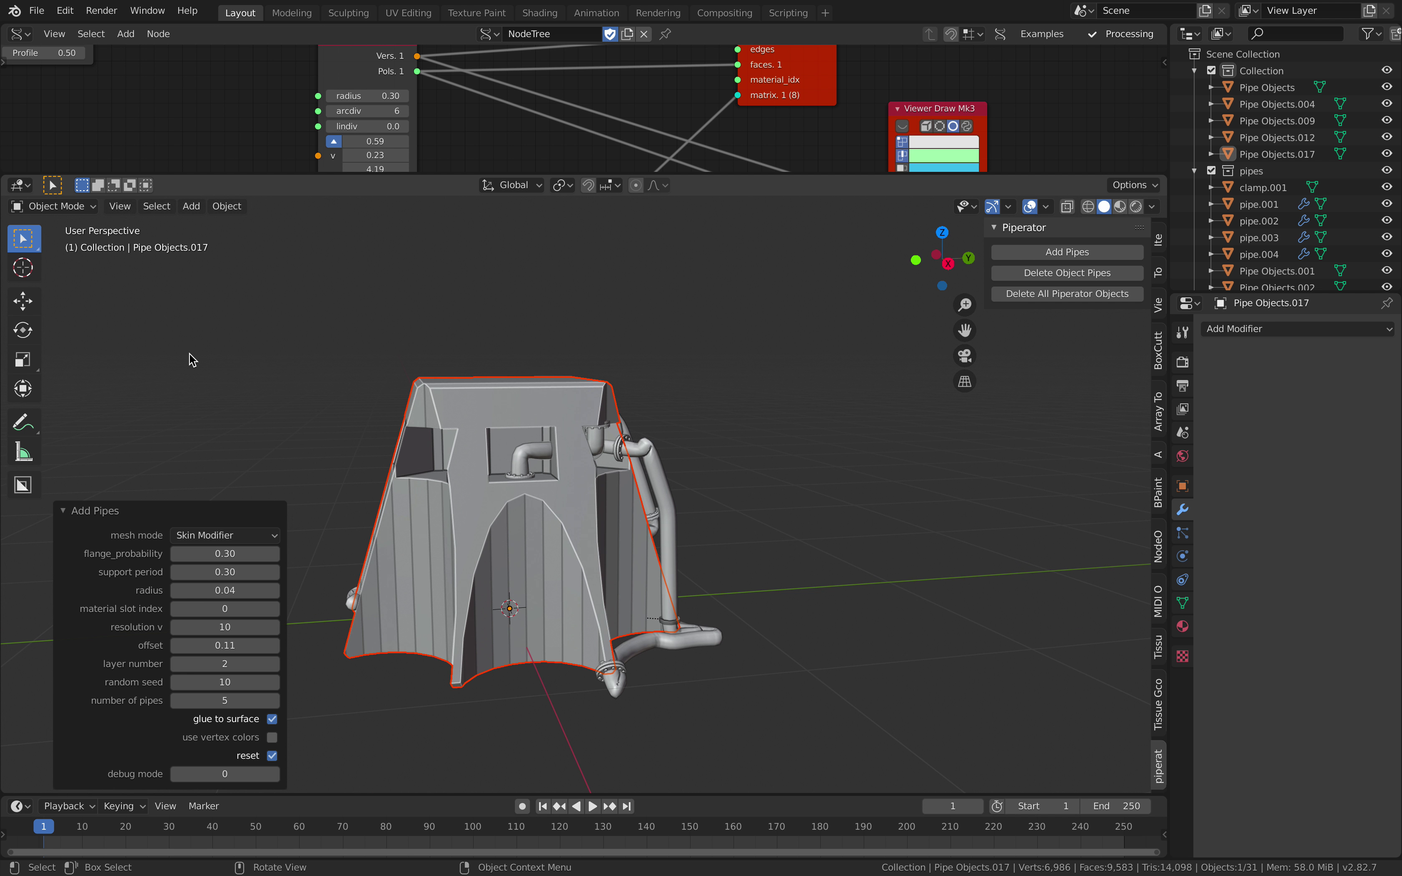
click(68, 512)
middle_drag(232, 460, 376, 502)
key(shift+a)
mouse_move(379, 502)
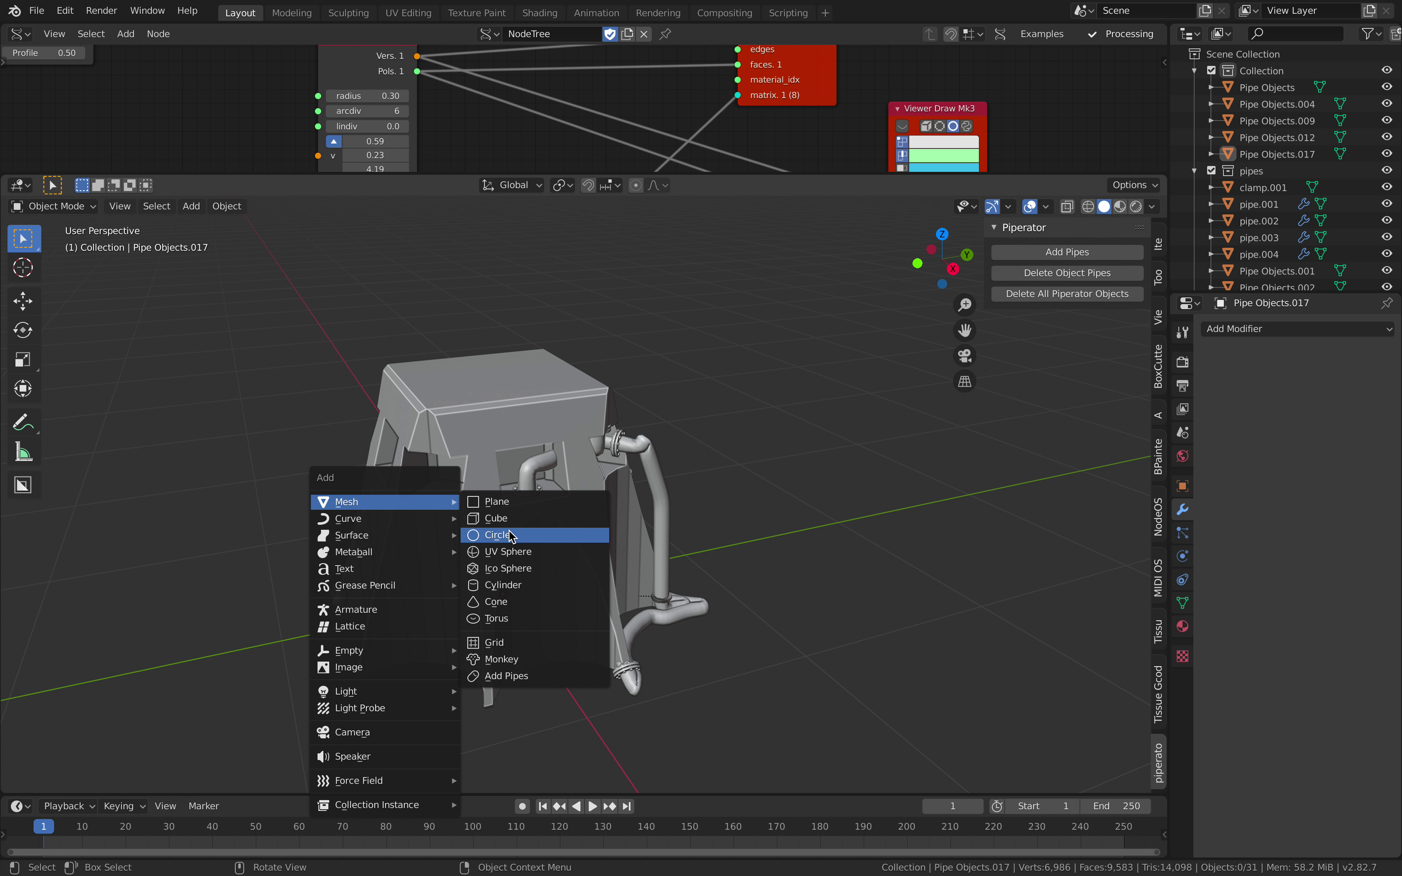
Select the body Alpha.0000, cut a rectangular opening into its top face with BoxCutter, and return to the selection tool
click(484, 419)
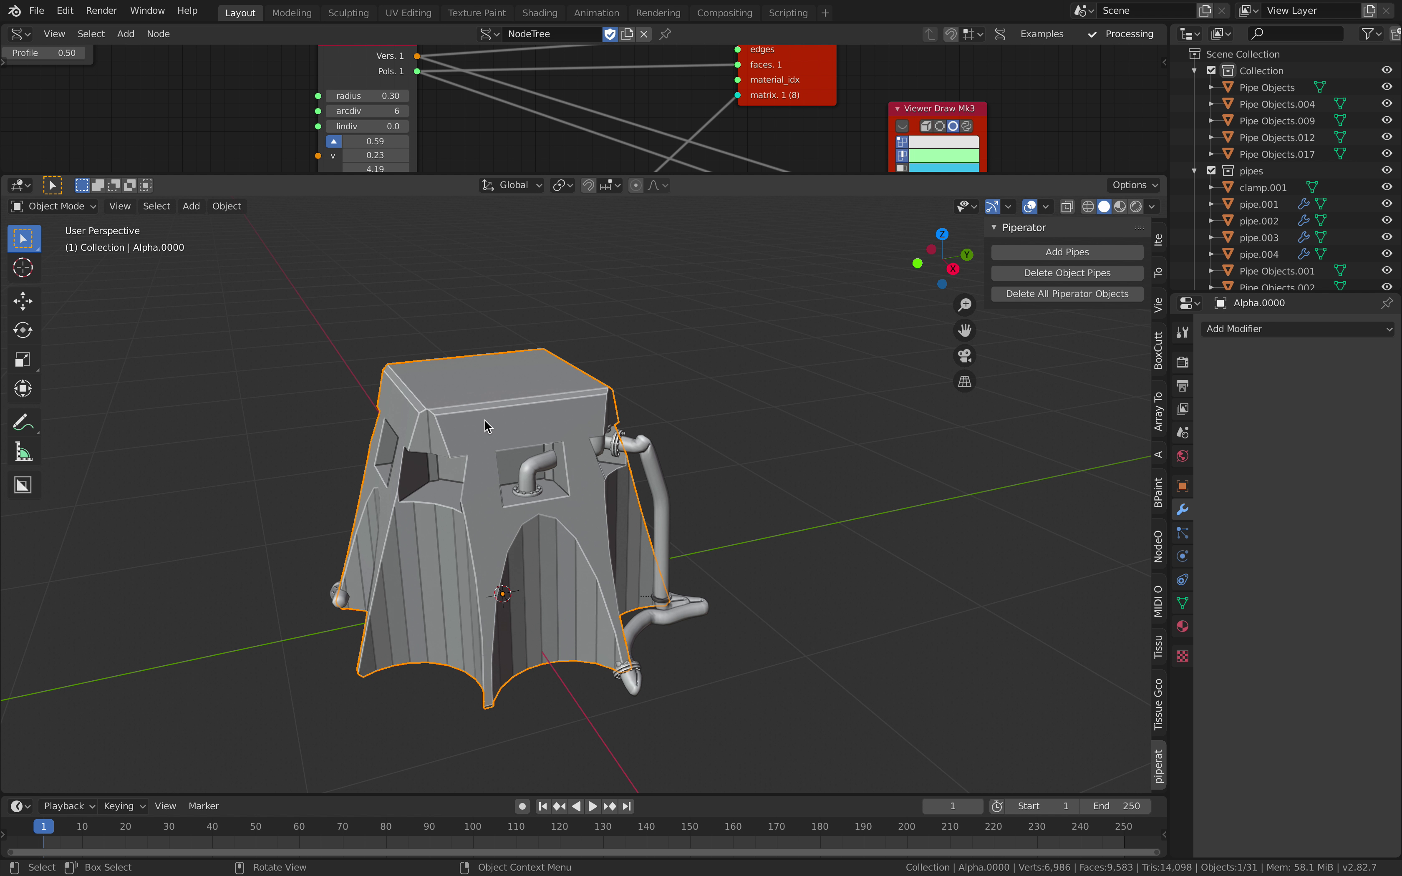
click(28, 490)
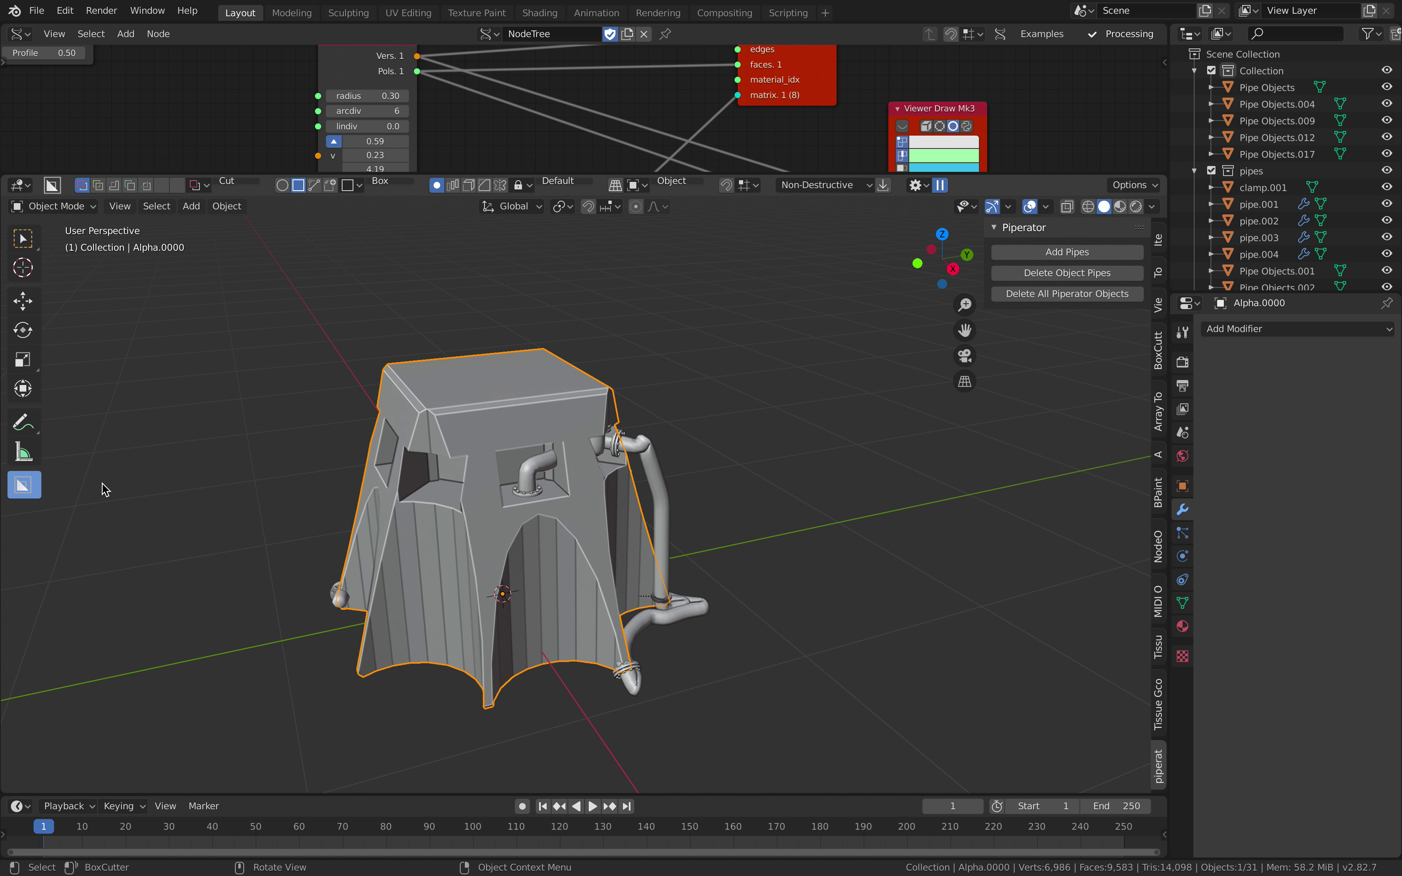
middle_drag(420, 424, 478, 386)
scroll(529, 428, up, 1)
drag(436, 362, 667, 451)
middle_drag(667, 452, 594, 406)
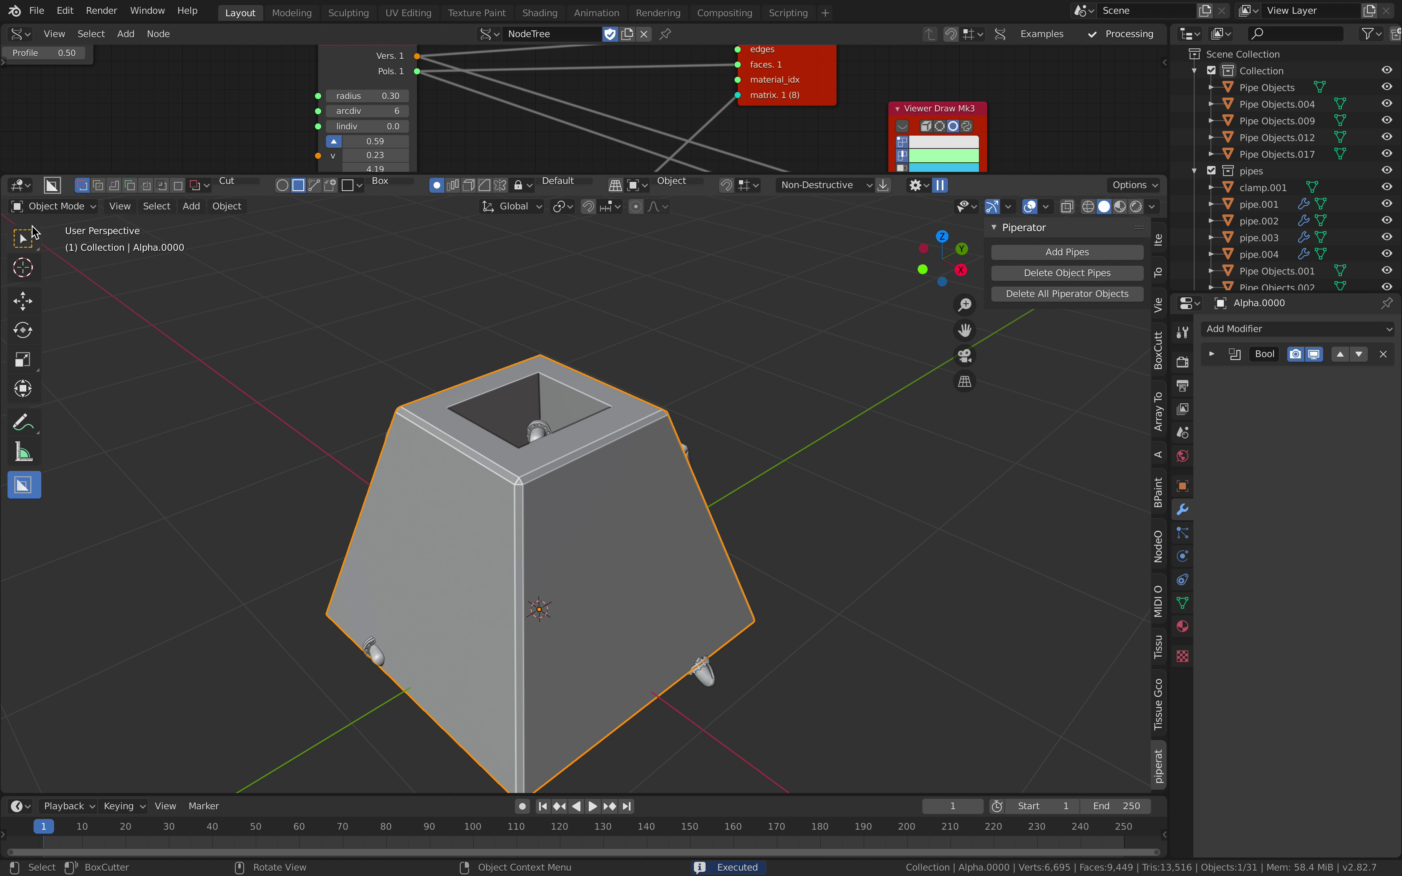
middle_drag(340, 404, 382, 429)
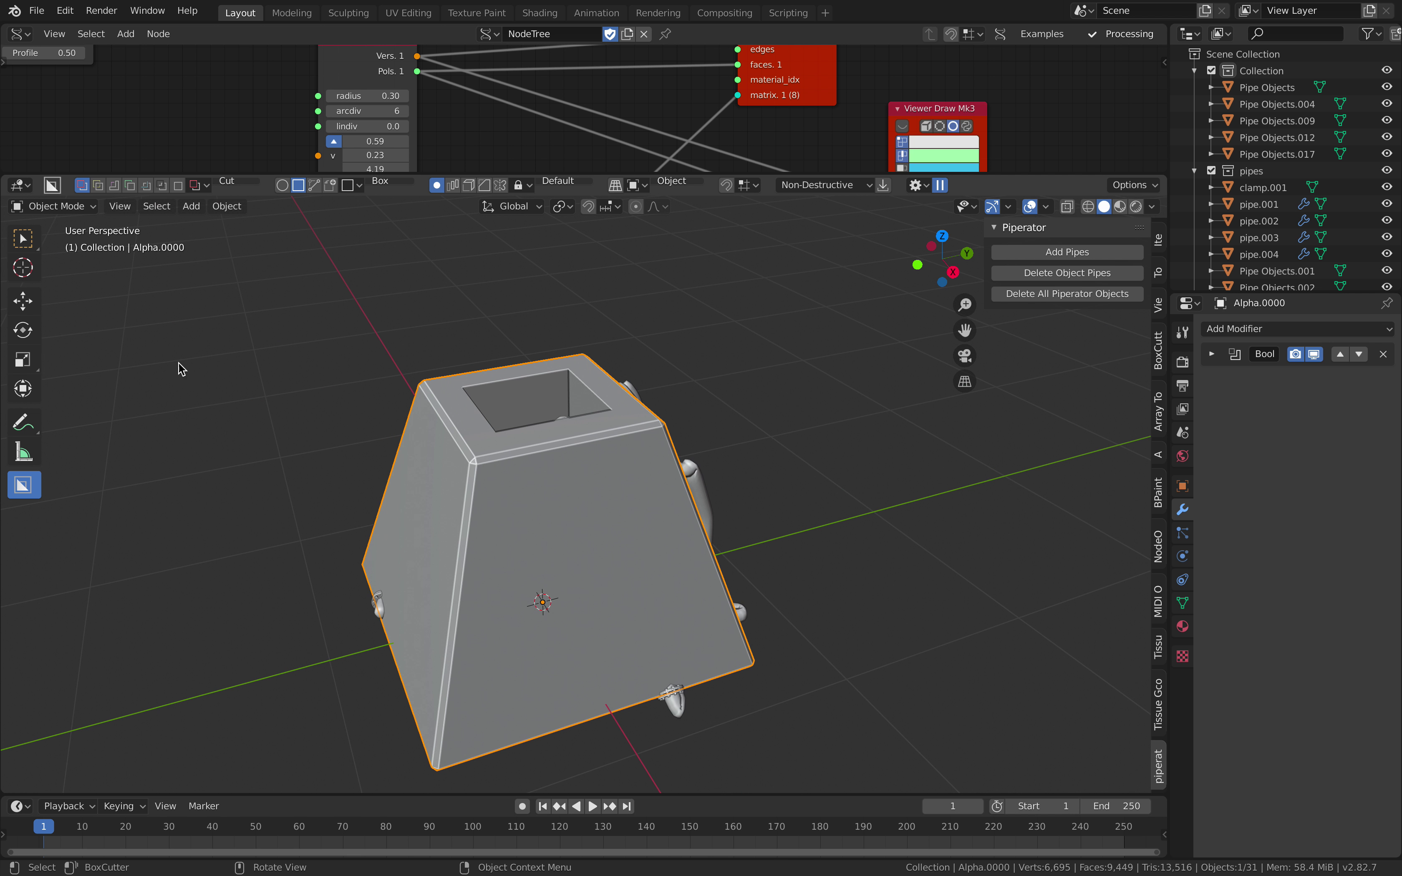
click(30, 238)
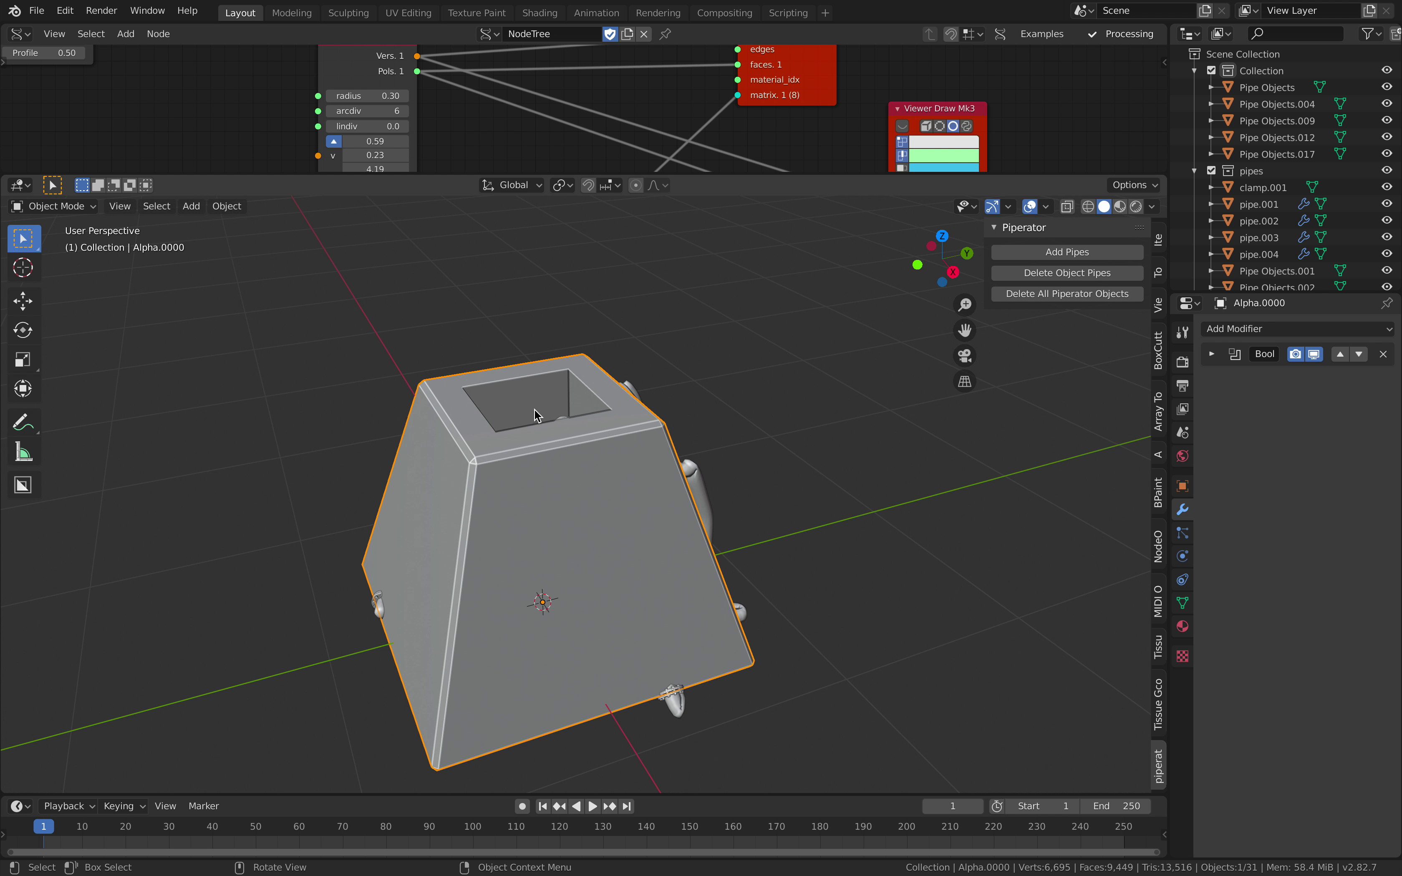
Remove the new Boolean modifier from Alpha.0000
middle_drag(565, 461, 440, 429)
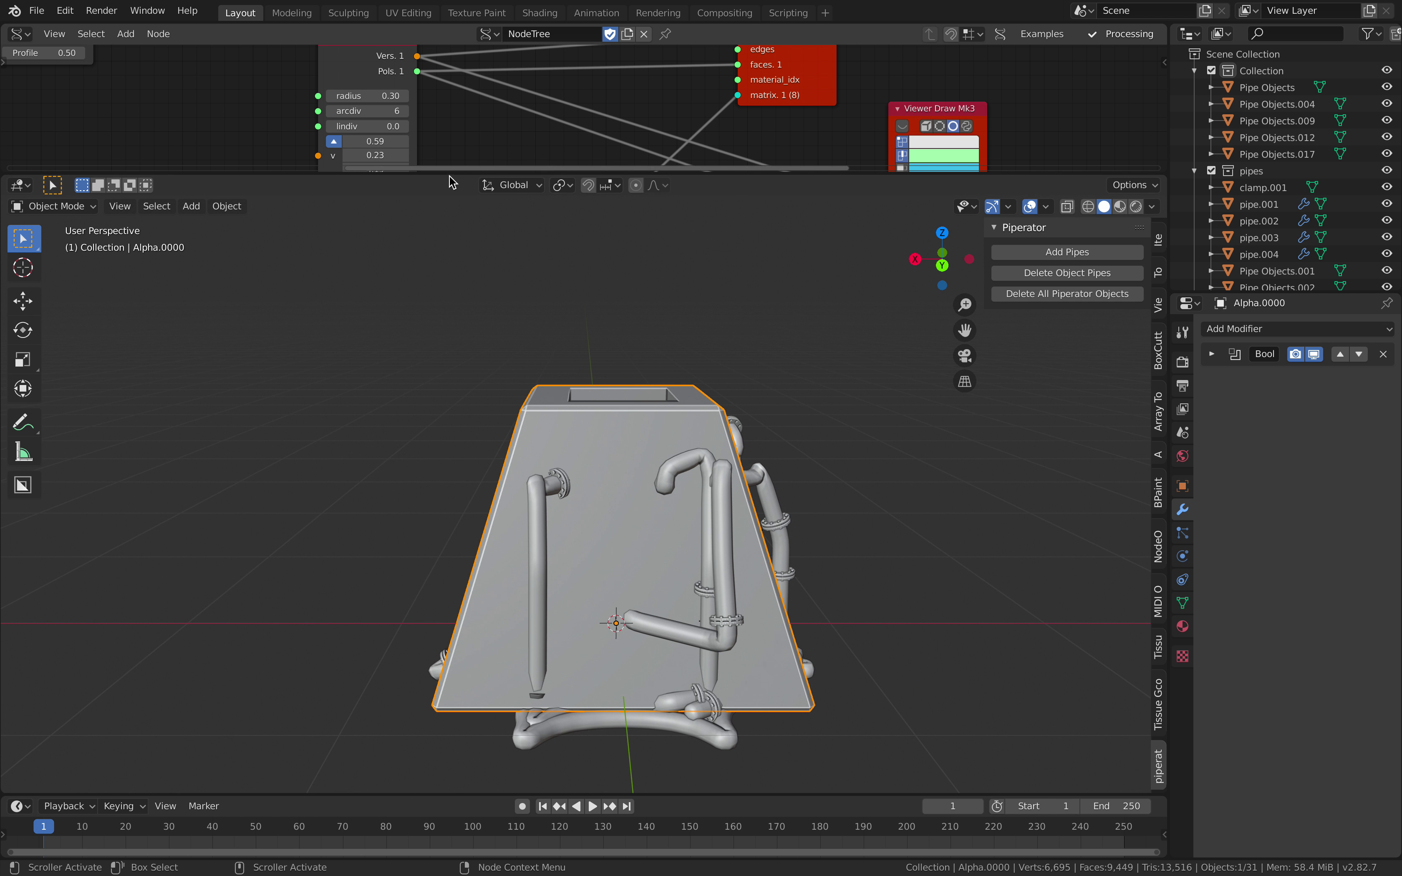
scroll(559, 107, down, 2)
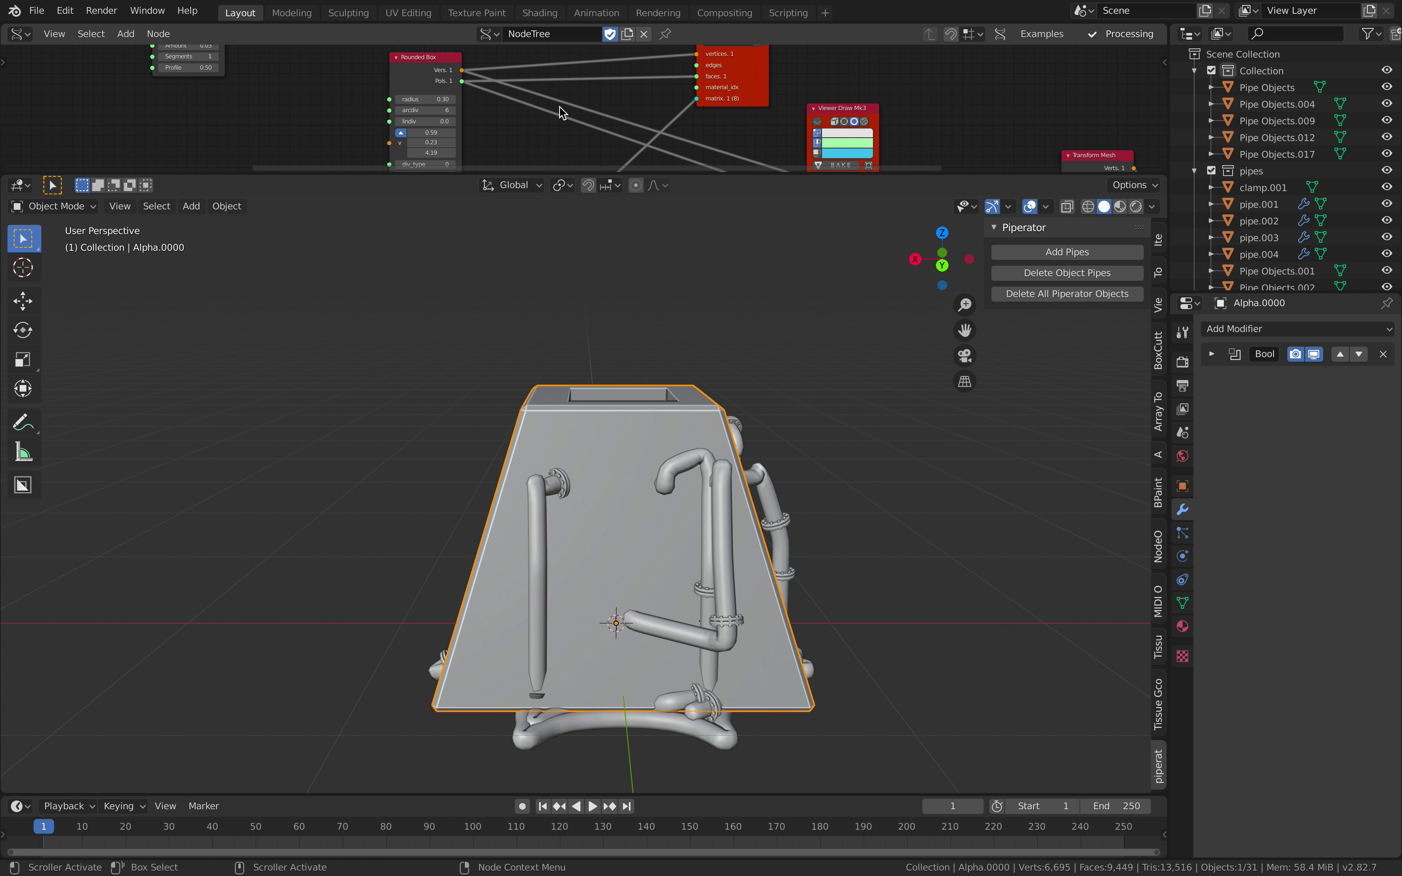
click(1383, 355)
middle_drag(764, 384, 761, 414)
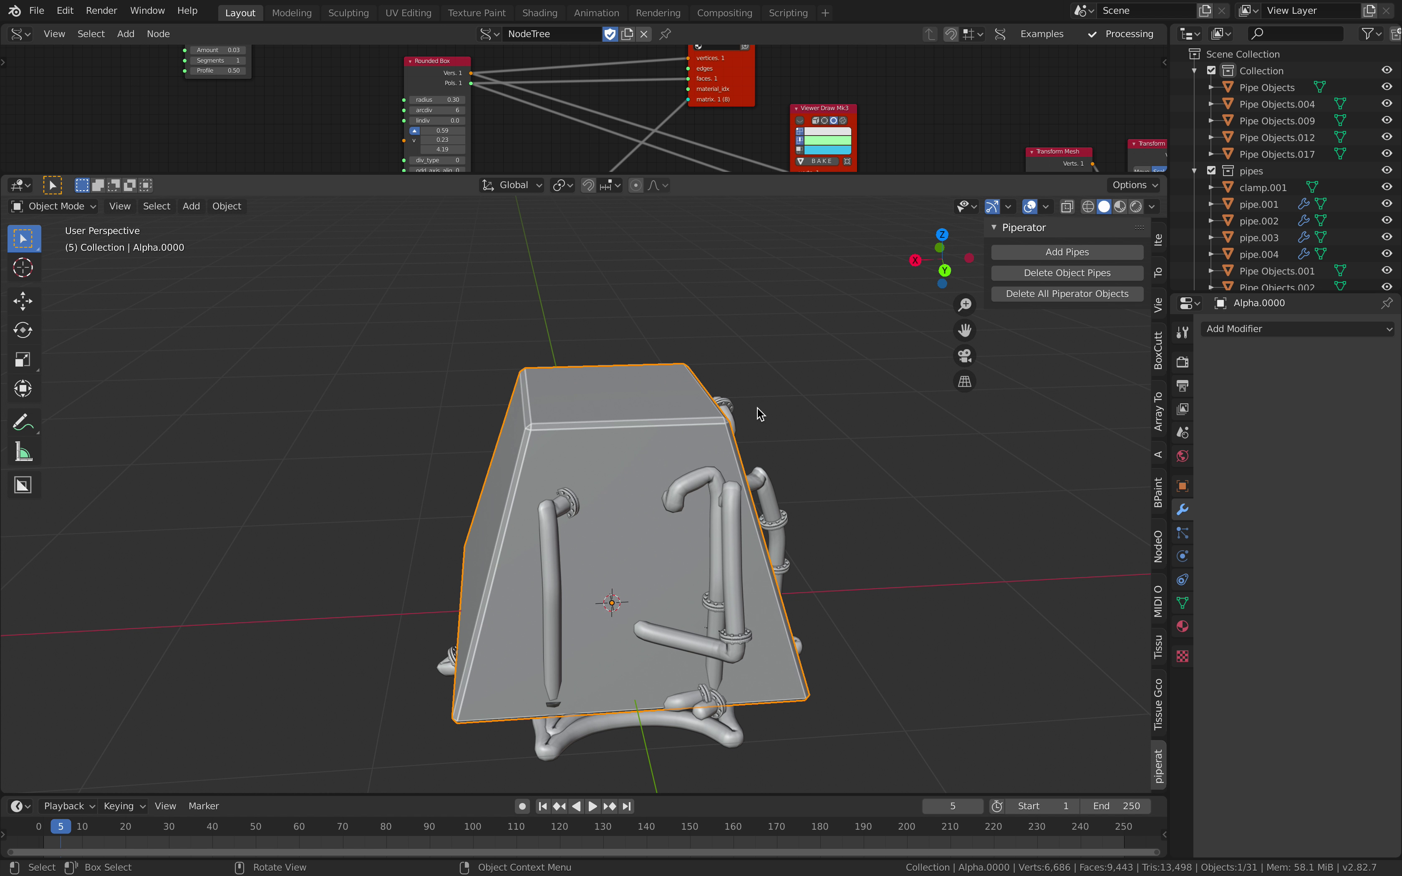
click(722, 394)
click(666, 386)
scroll(1274, 261, down, 5)
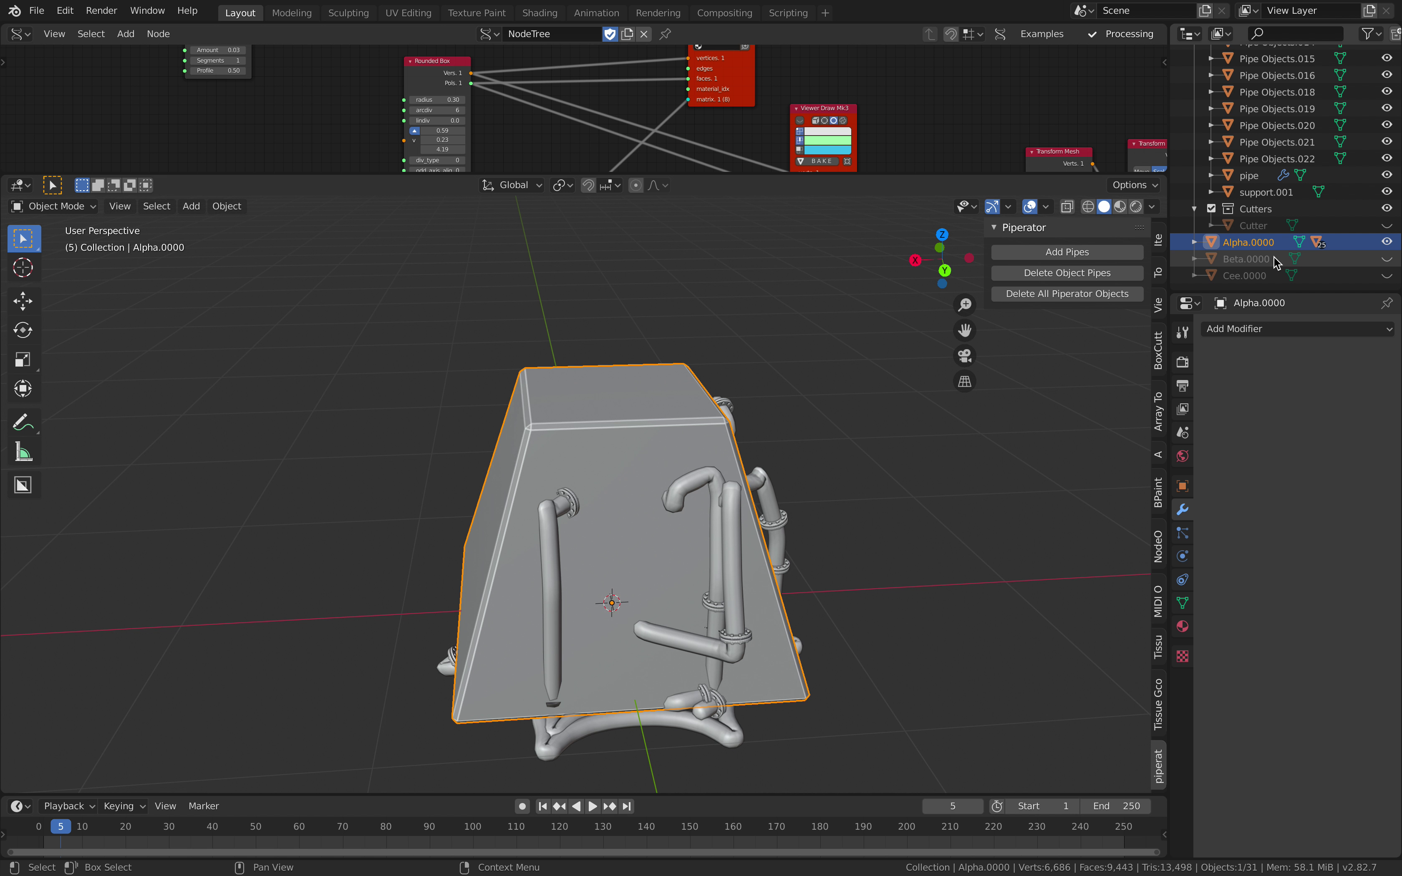
Undo the recent changes back to before the Boolean modifier on Alpha.0000 was removed
middle_drag(623, 460, 681, 432)
key(ctrl+z)
key(ctrl+z)
key(ctrl+z)
key(ctrl+z)
key(ctrl+z)
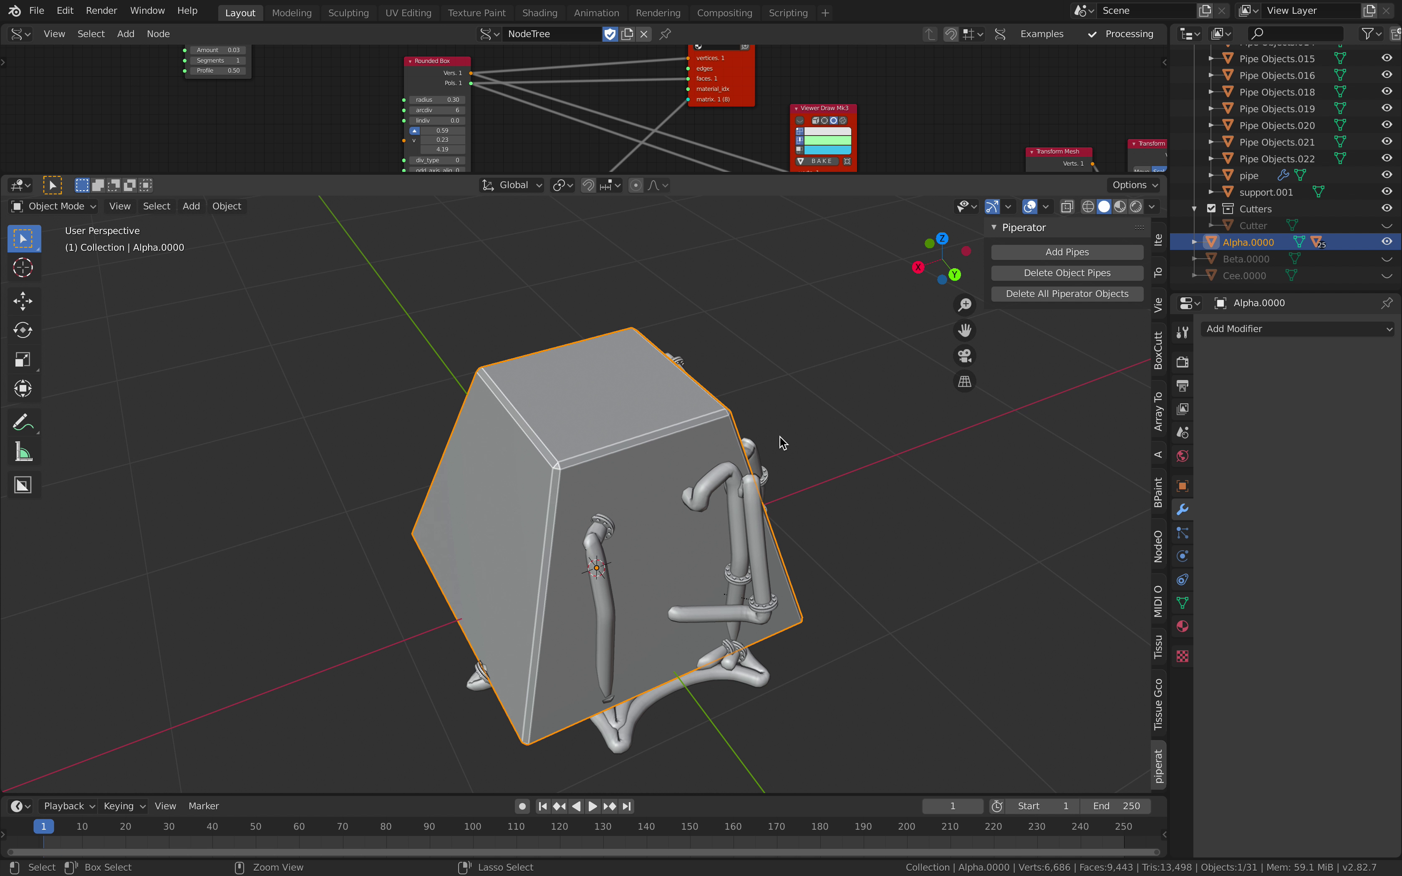
key(ctrl+z)
key(ctrl+z)
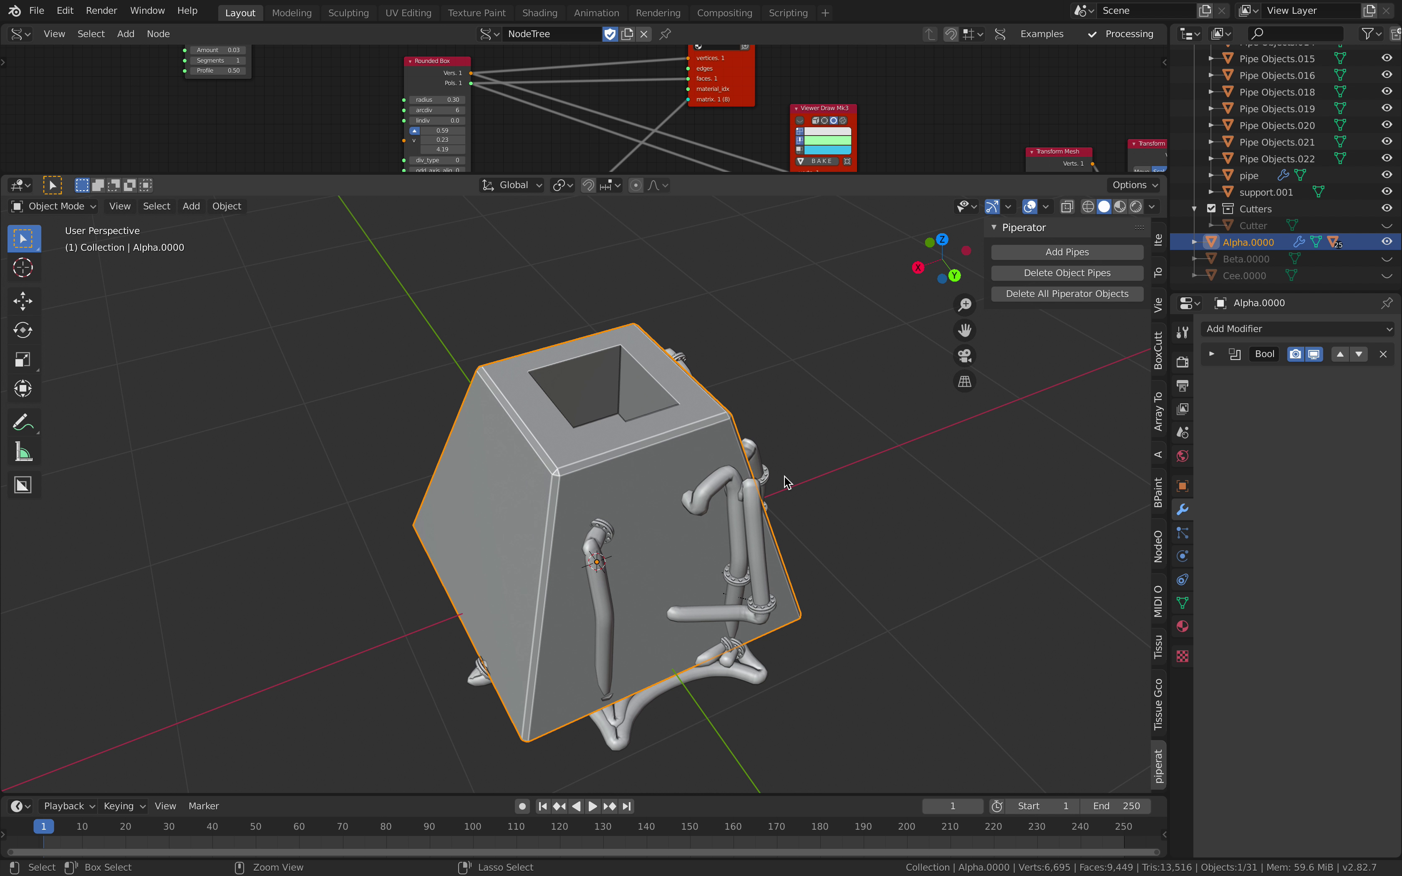
Undo the rectangular cut on Alpha.0000, delete all nodes from the Sverchok node tree, and check the body's modifier properties
middle_drag(784, 478, 707, 322)
scroll(712, 141, down, 1)
key(a)
key(x)
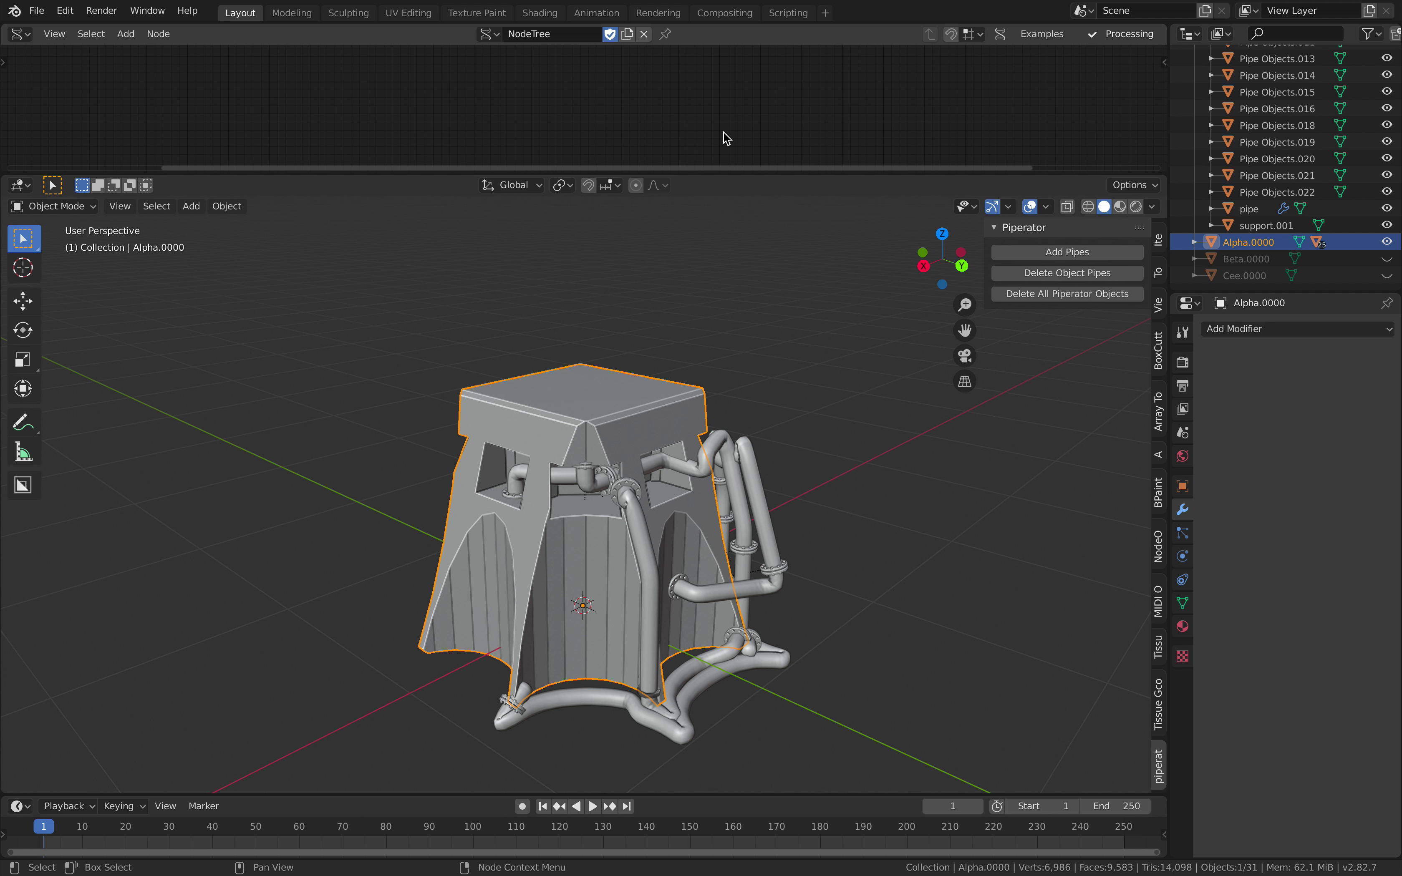
click(1183, 486)
click(1183, 509)
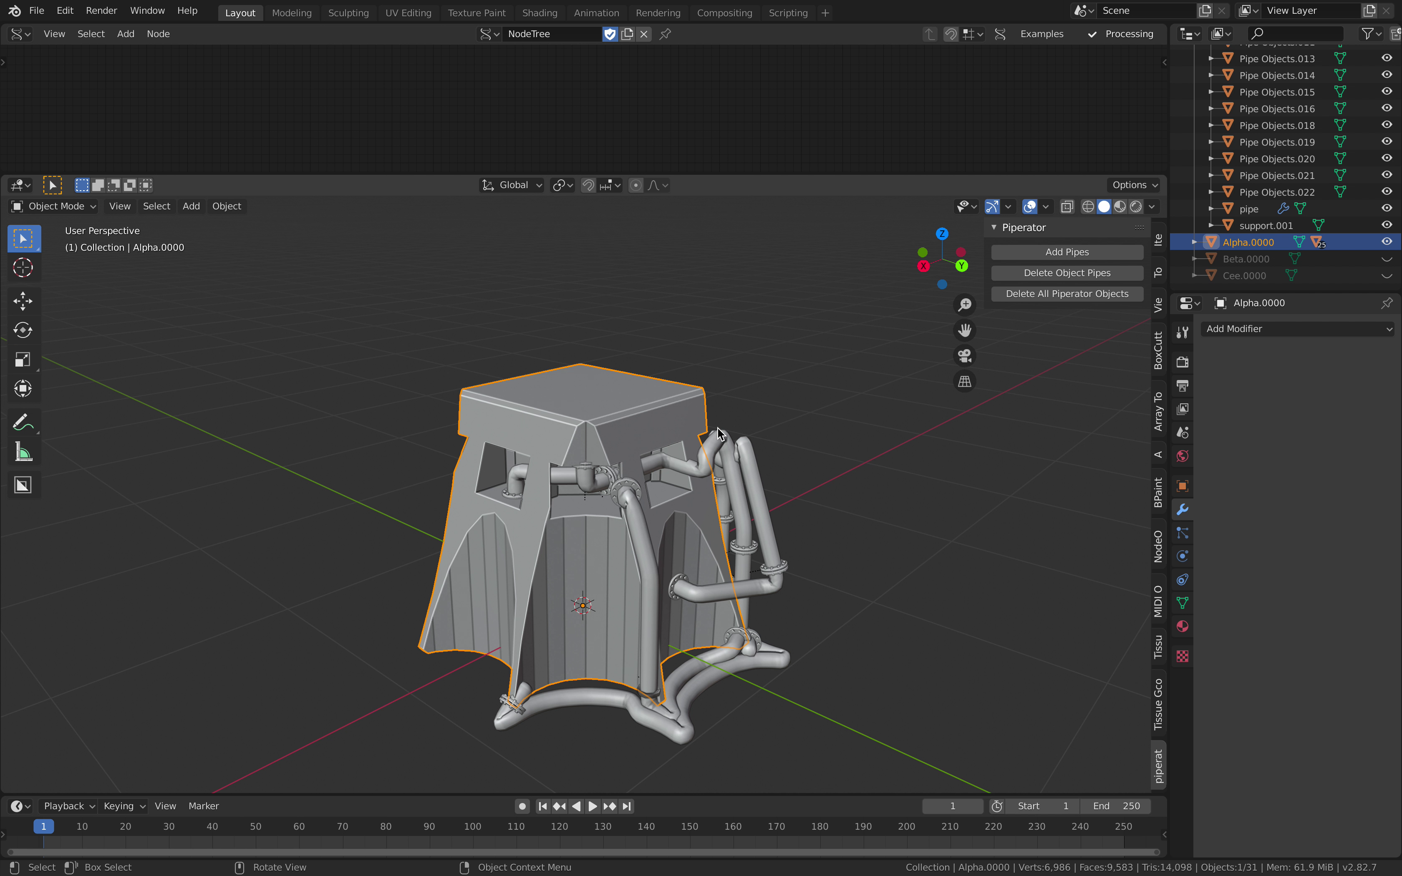
Cut a square recess with beveled corners into the top face of Alpha.0000 using BoxCutter's box shape
middle_drag(701, 389, 819, 433)
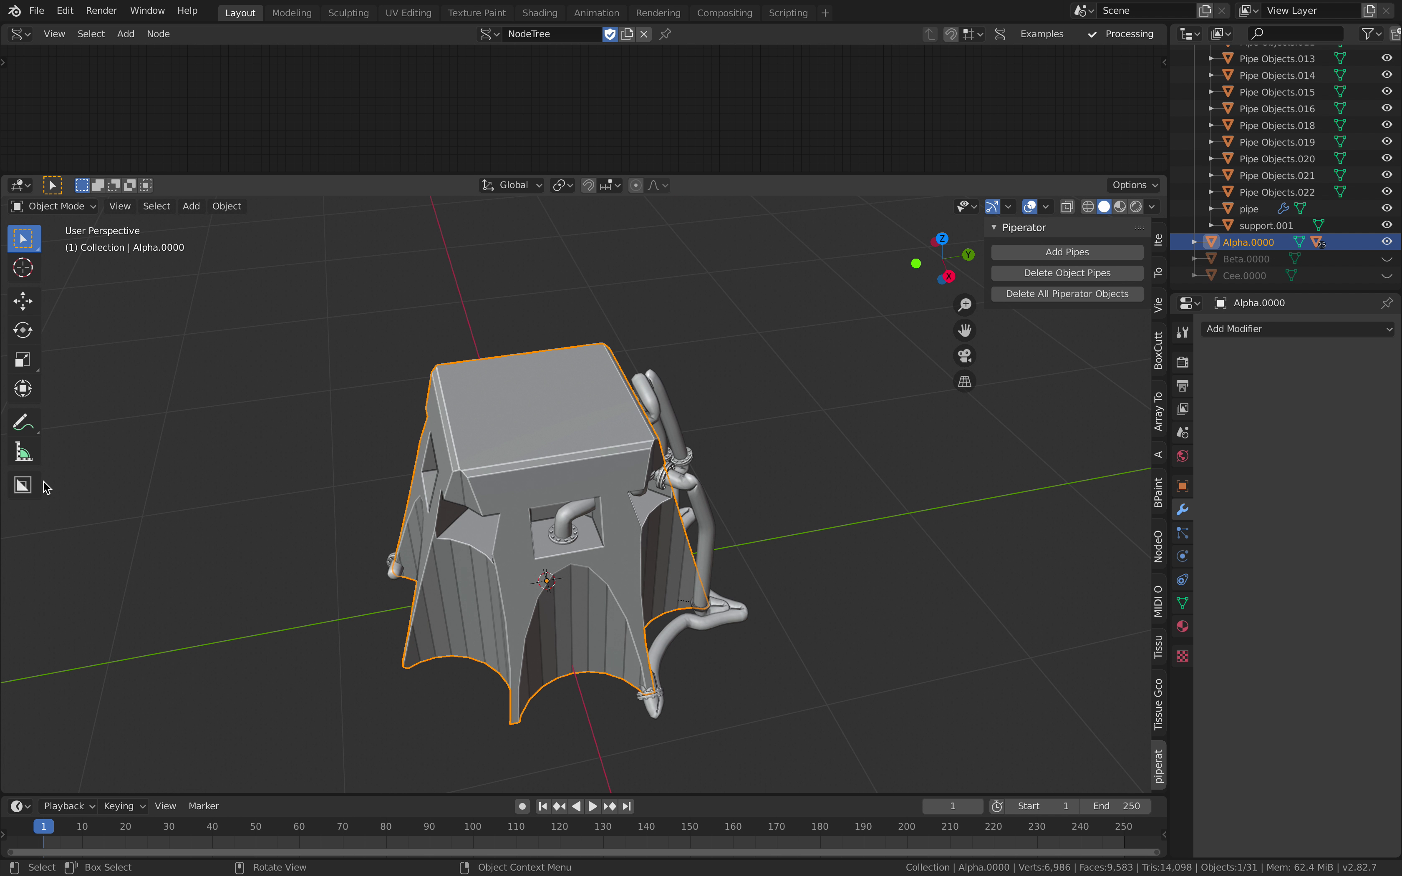
click(24, 484)
middle_drag(353, 460, 489, 404)
drag(447, 392, 632, 468)
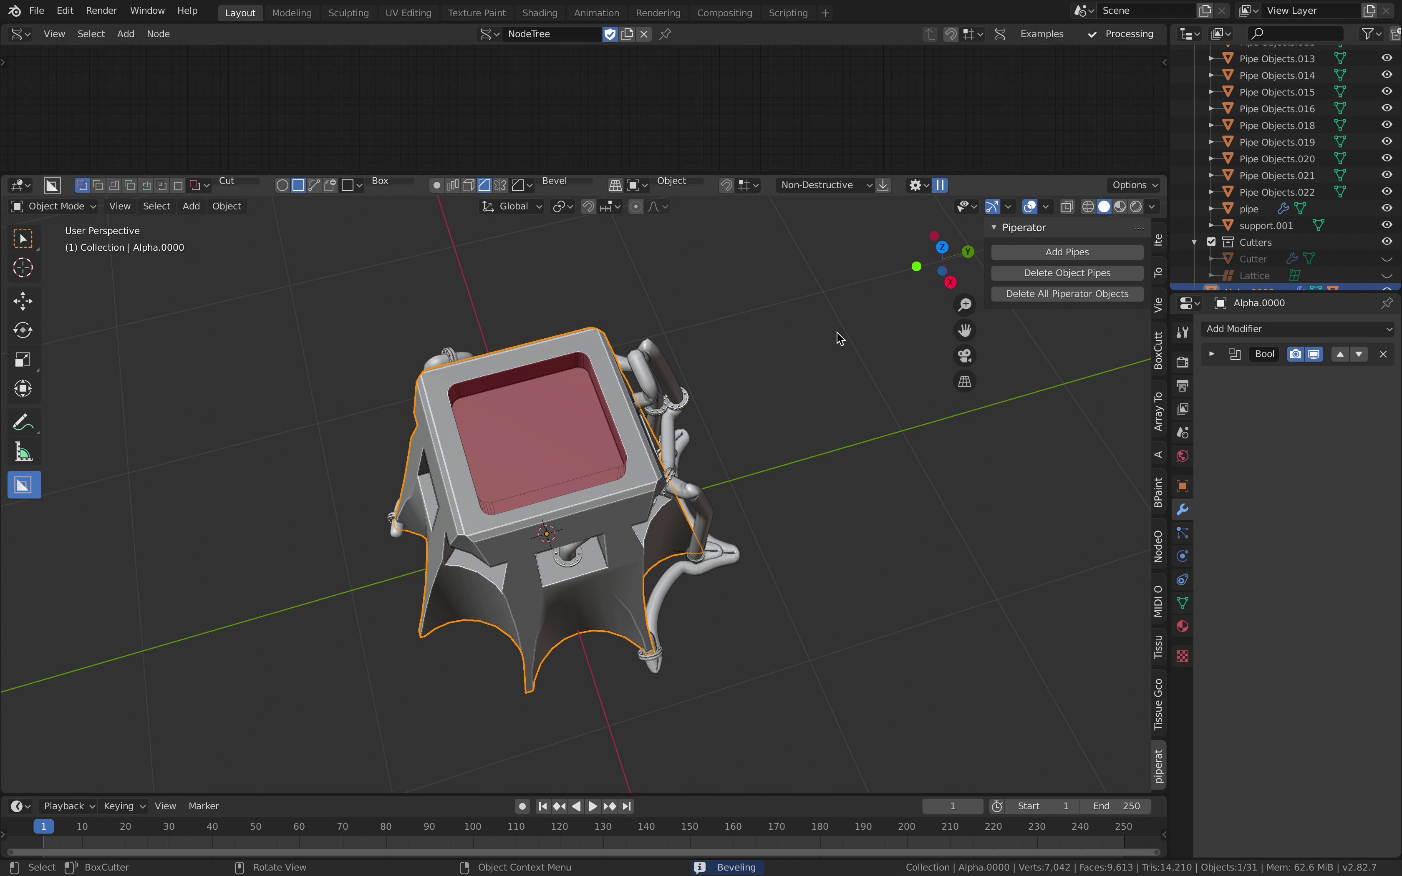
middle_drag(839, 338, 767, 397)
click(765, 392)
Cut a smaller rectangular recess into the floor of the beveled top recess with BoxCutter
mouse_move(585, 437)
middle_down()
mouse_move(576, 366)
mouse_move(550, 449)
mouse_move(536, 440)
mouse_move(559, 501)
mouse_move(604, 528)
mouse_move(606, 513)
mouse_move(713, 552)
mouse_move(652, 554)
mouse_move(556, 417)
mouse_move(535, 453)
mouse_move(493, 417)
mouse_move(550, 476)
mouse_move(576, 448)
middle_up()
scroll(521, 407, up, 2)
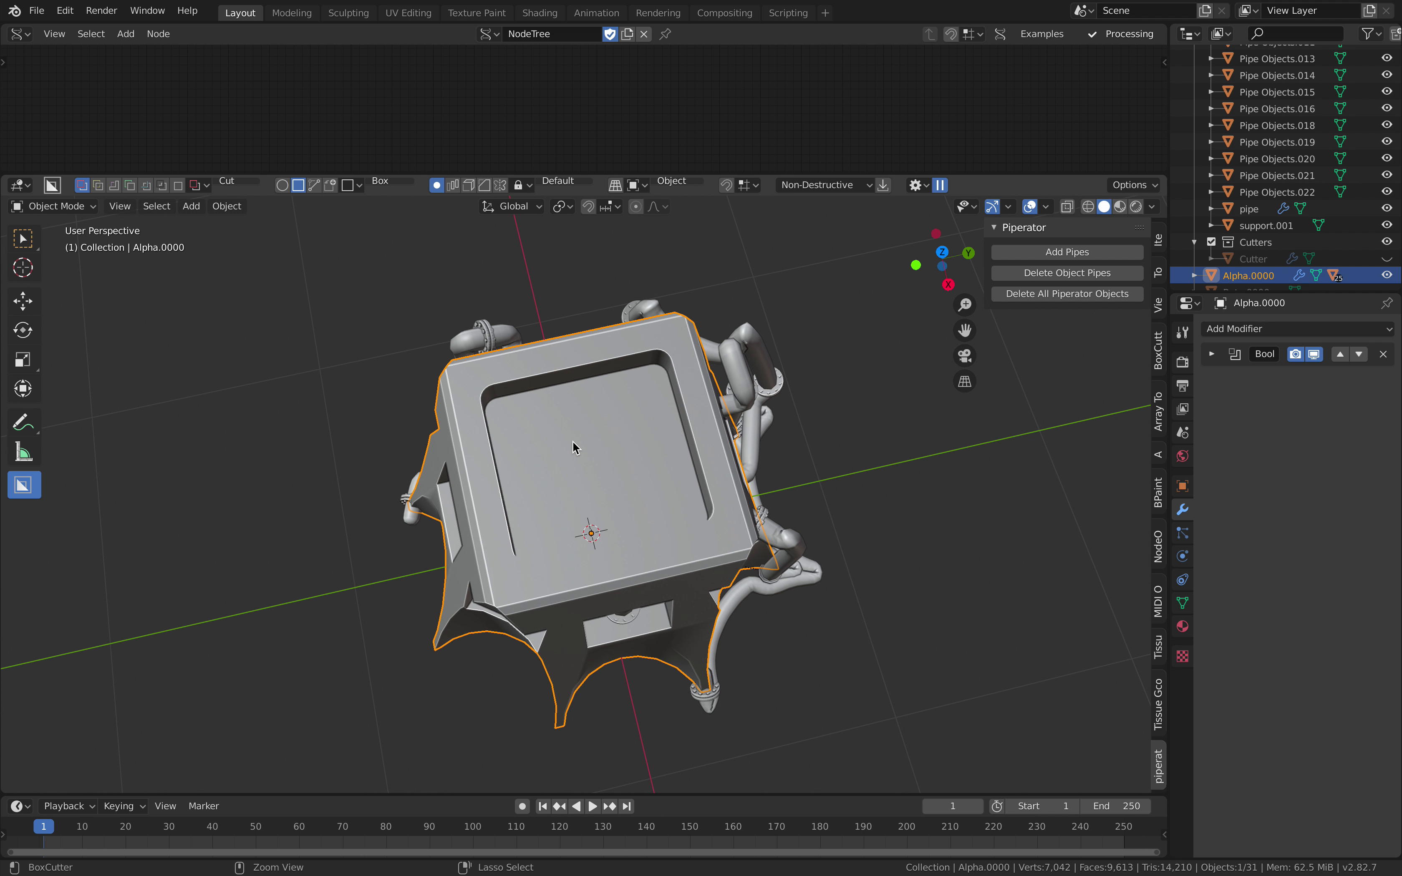
mouse_move(516, 427)
mouse_down()
mouse_move(609, 483)
mouse_move(673, 493)
mouse_up()
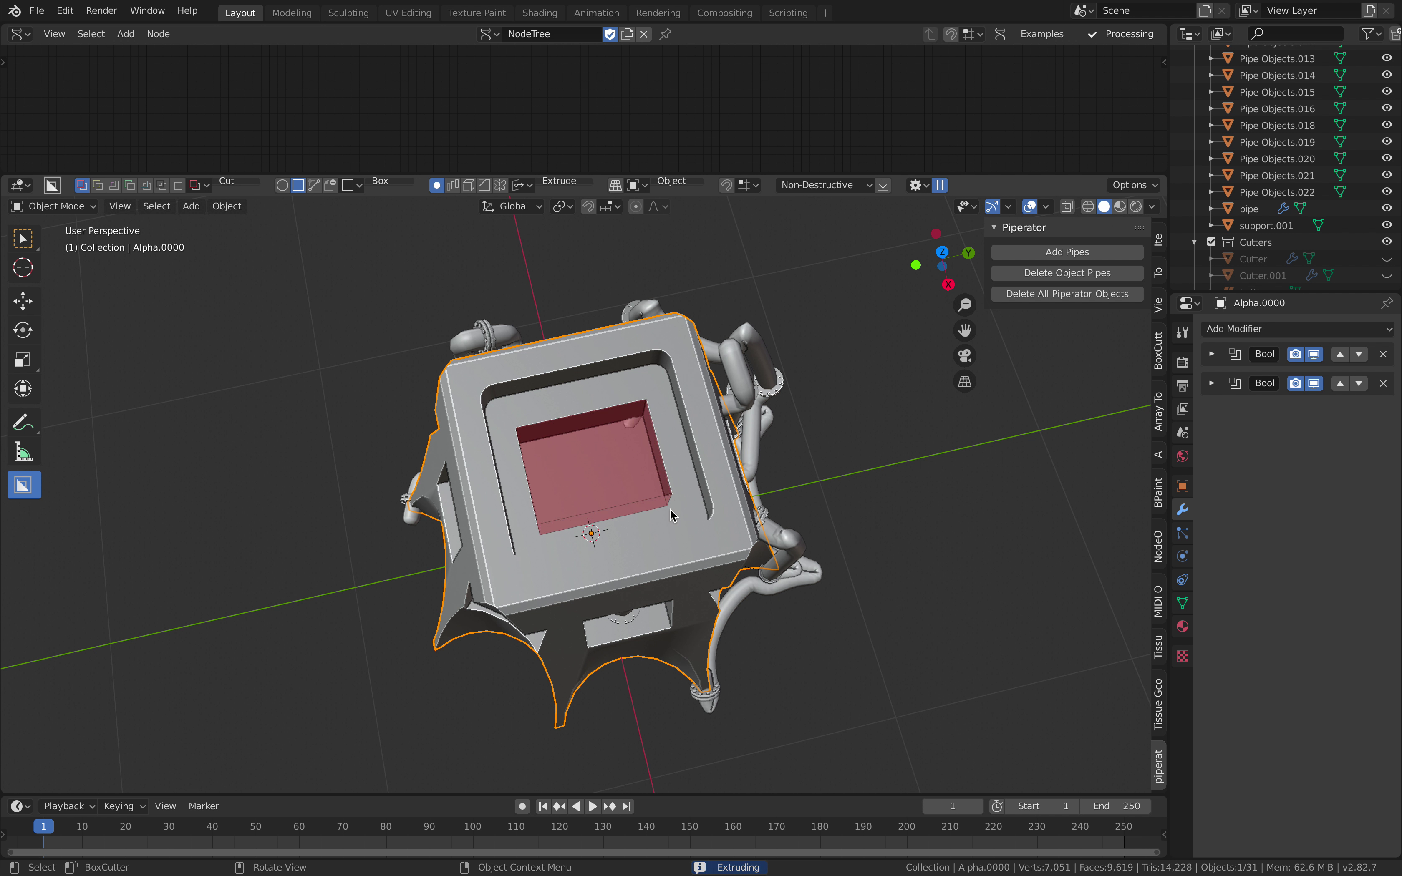
drag(671, 497, 671, 498)
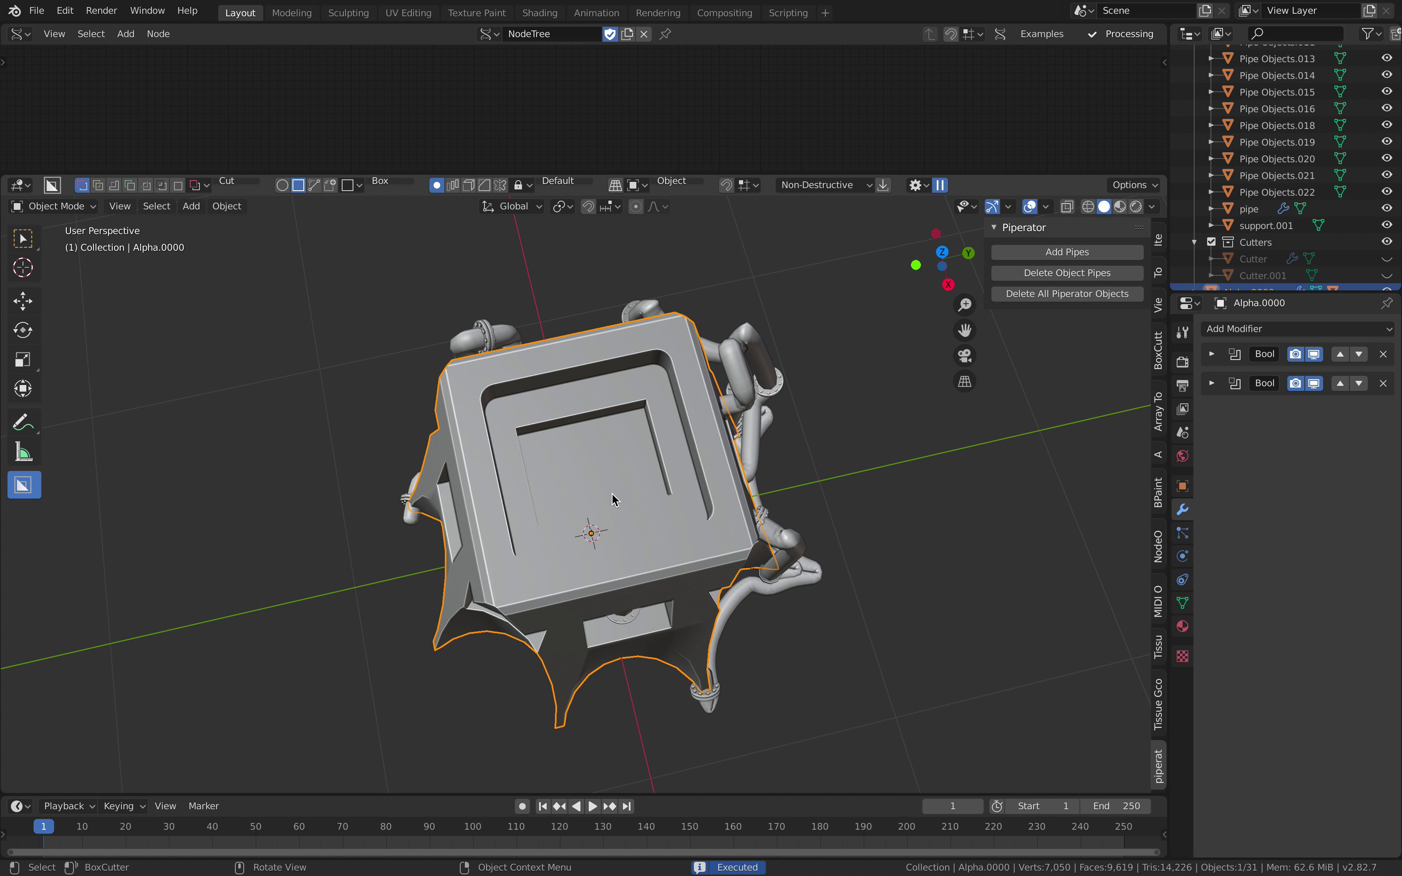
Cut a narrow horizontal rectangular recess into the front of Alpha.0000's upper band with BoxCutter's box shape
middle_drag(616, 472, 540, 371)
drag(536, 372, 656, 391)
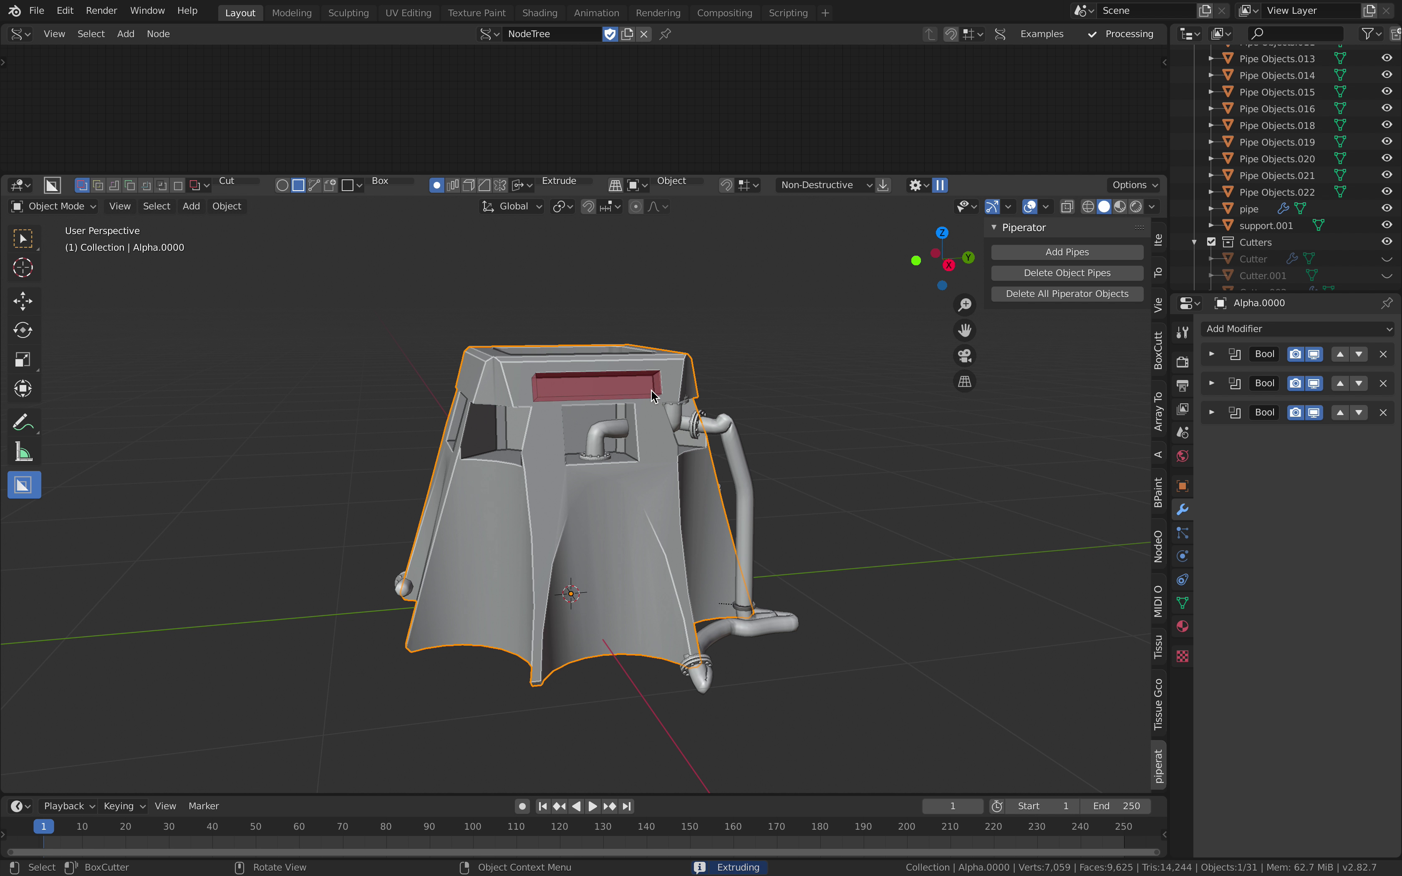
click(650, 389)
Try a large rectangular BoxCutter cut in the curved lower front panel of Alpha.0000, and undo it
middle_drag(651, 389, 575, 465)
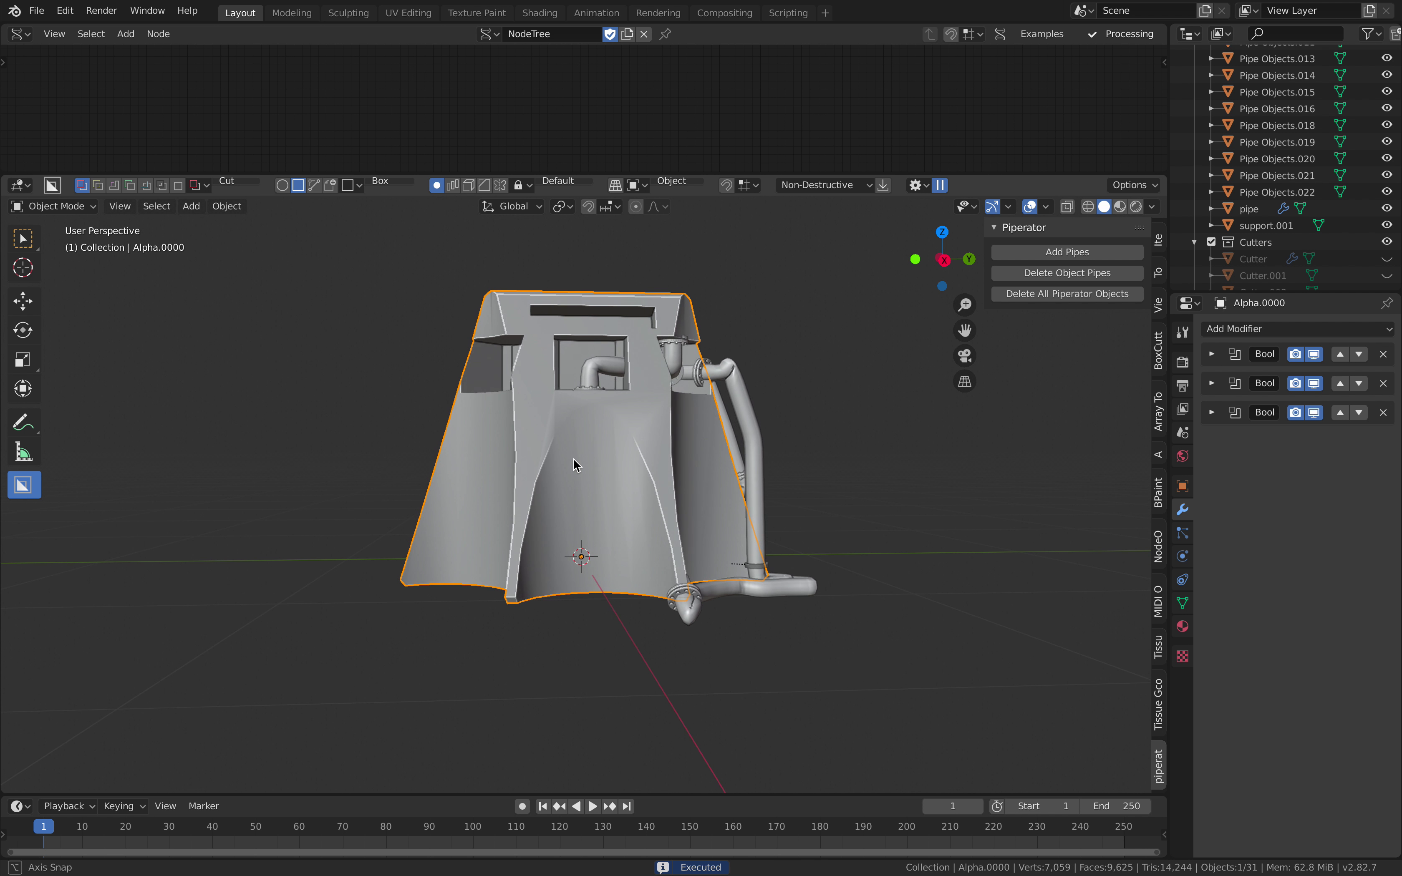
mouse_move(532, 421)
mouse_down()
mouse_move(664, 540)
mouse_move(663, 592)
mouse_up()
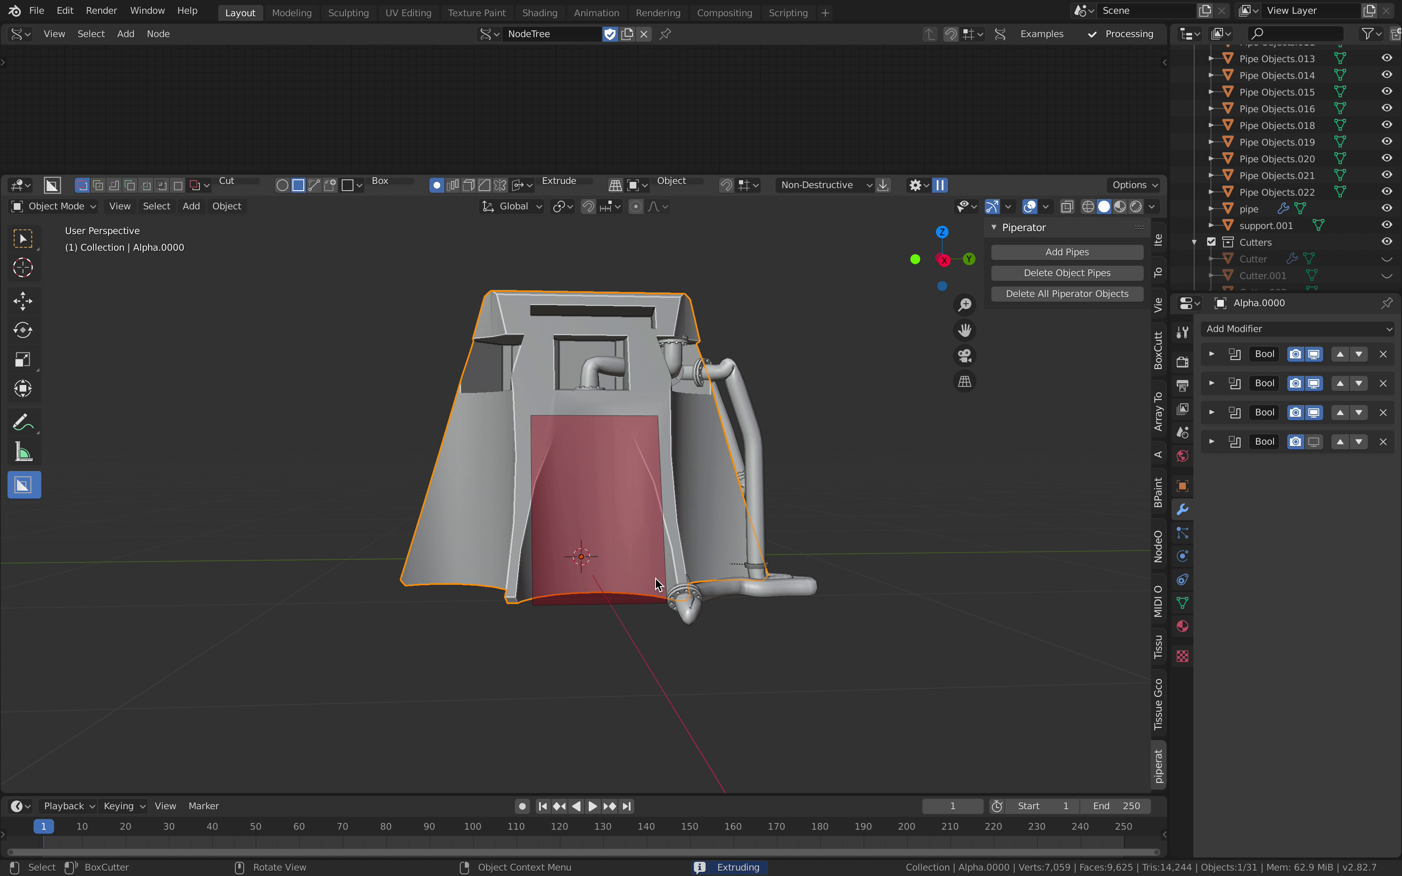
click(646, 571)
middle_drag(647, 571, 274, 572)
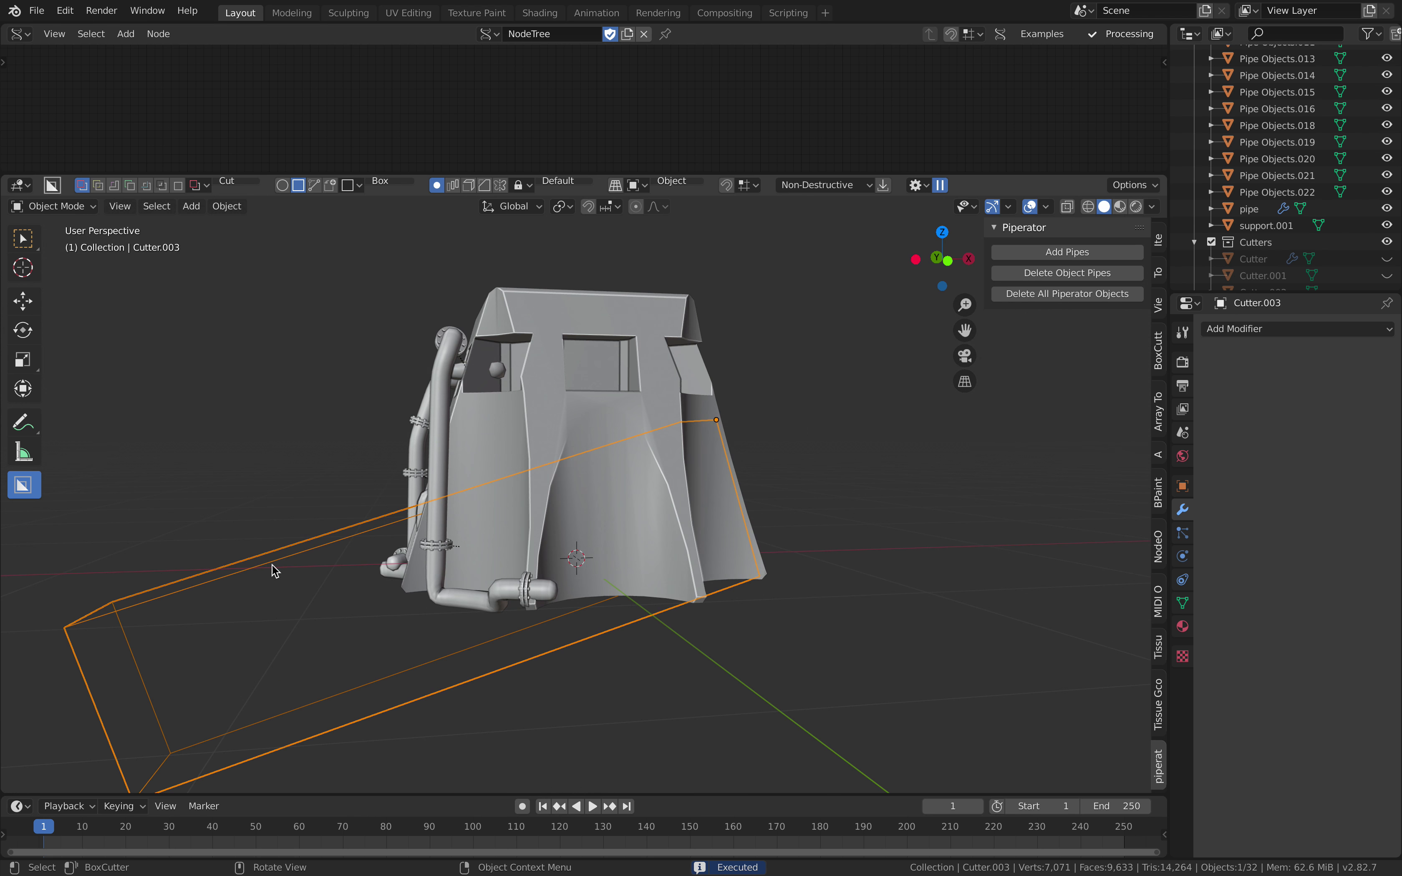
middle_drag(577, 492, 462, 485)
key(ctrl+z)
key(ctrl+z)
key(ctrl+z)
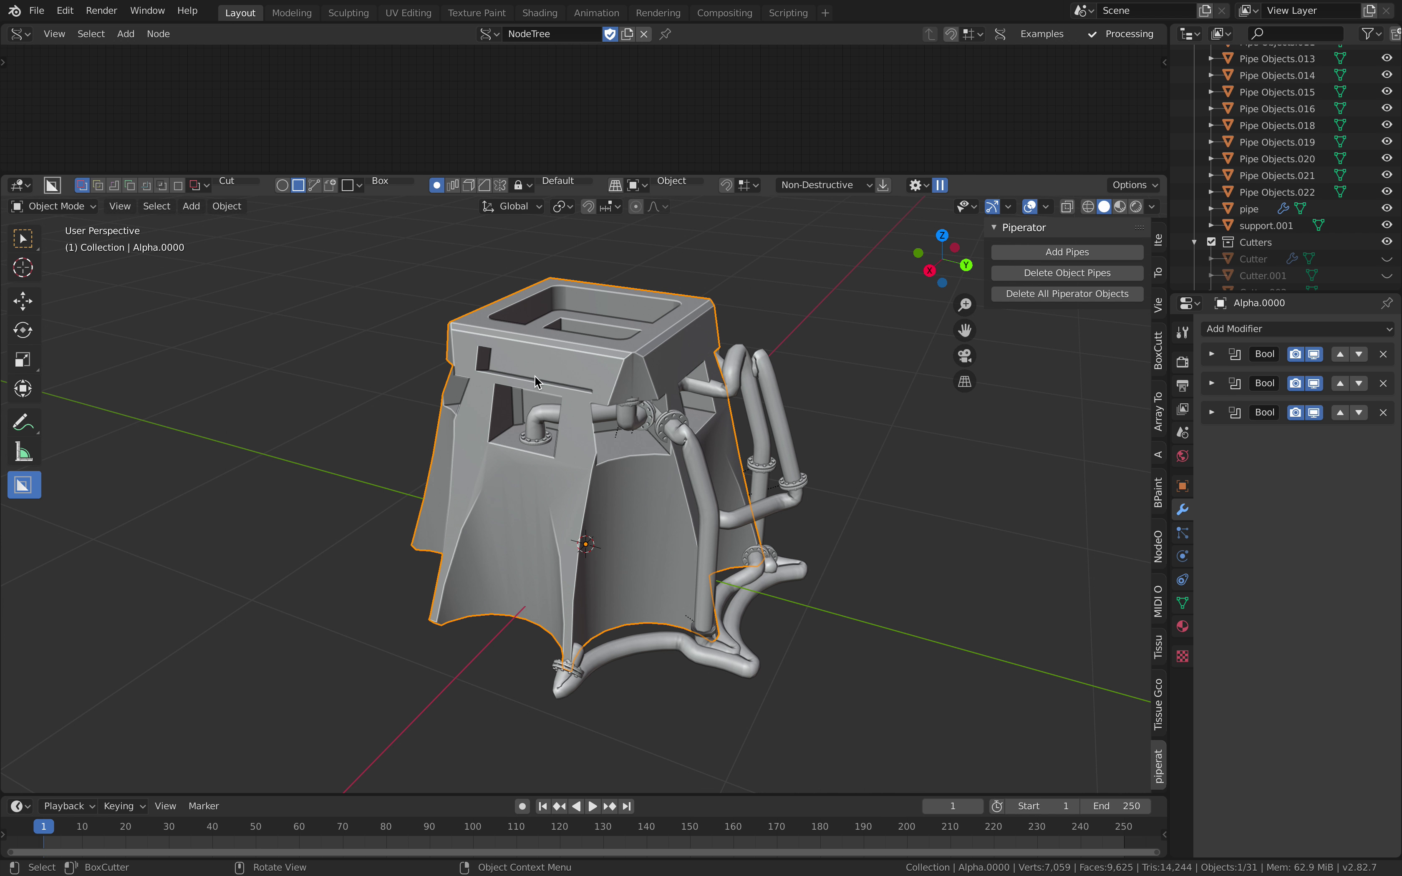
Try a level 2 Subdivision Surface modifier on Alpha.0000, and remove it again
middle_drag(549, 371, 638, 387)
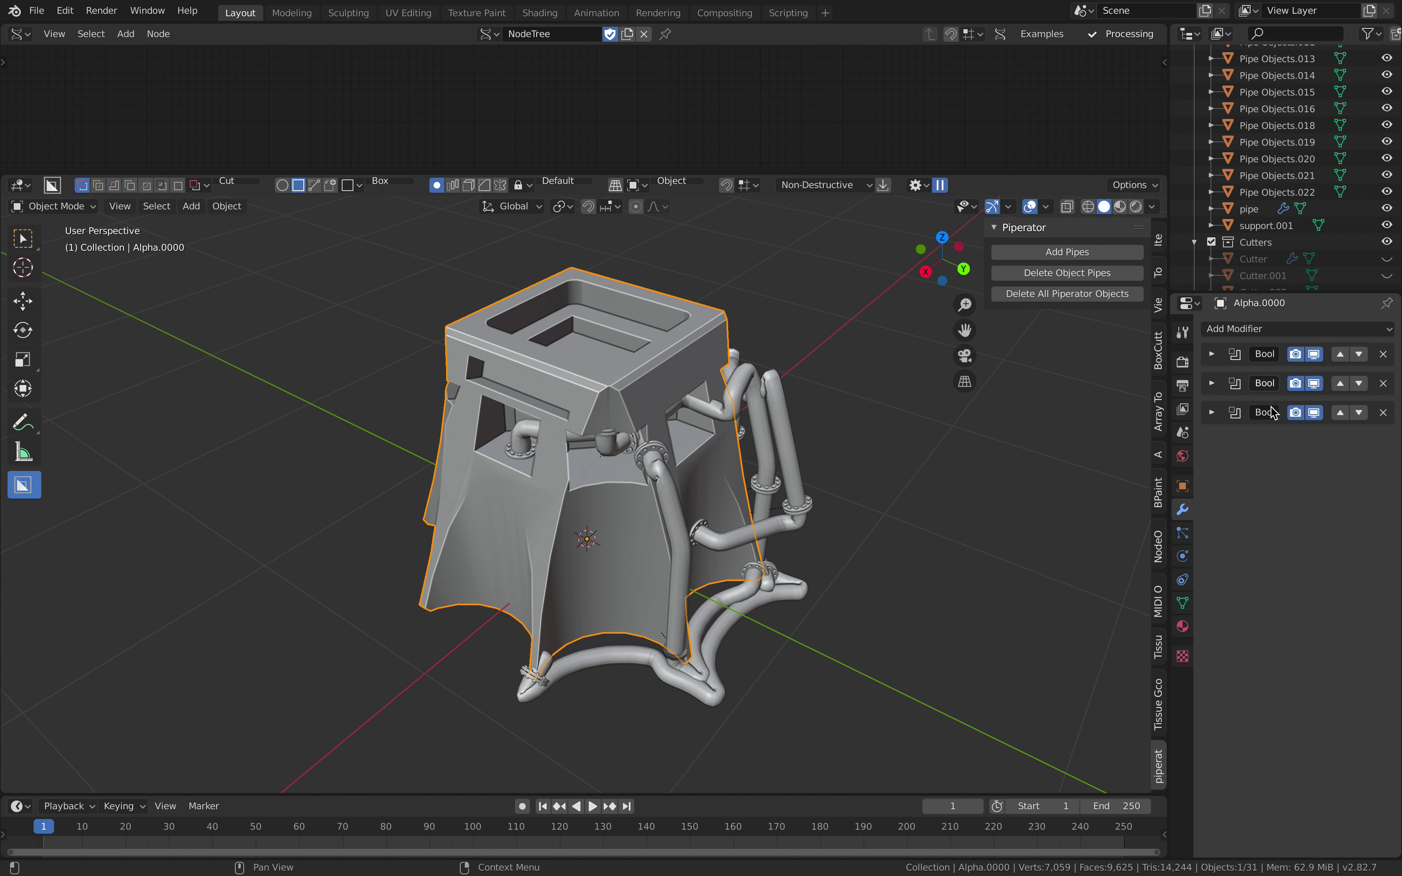
mouse_move(842, 430)
middle_down()
mouse_move(839, 454)
mouse_move(836, 435)
middle_up()
scroll(837, 444, up, 1)
middle_drag(637, 455, 700, 390)
scroll(614, 294, down, 4)
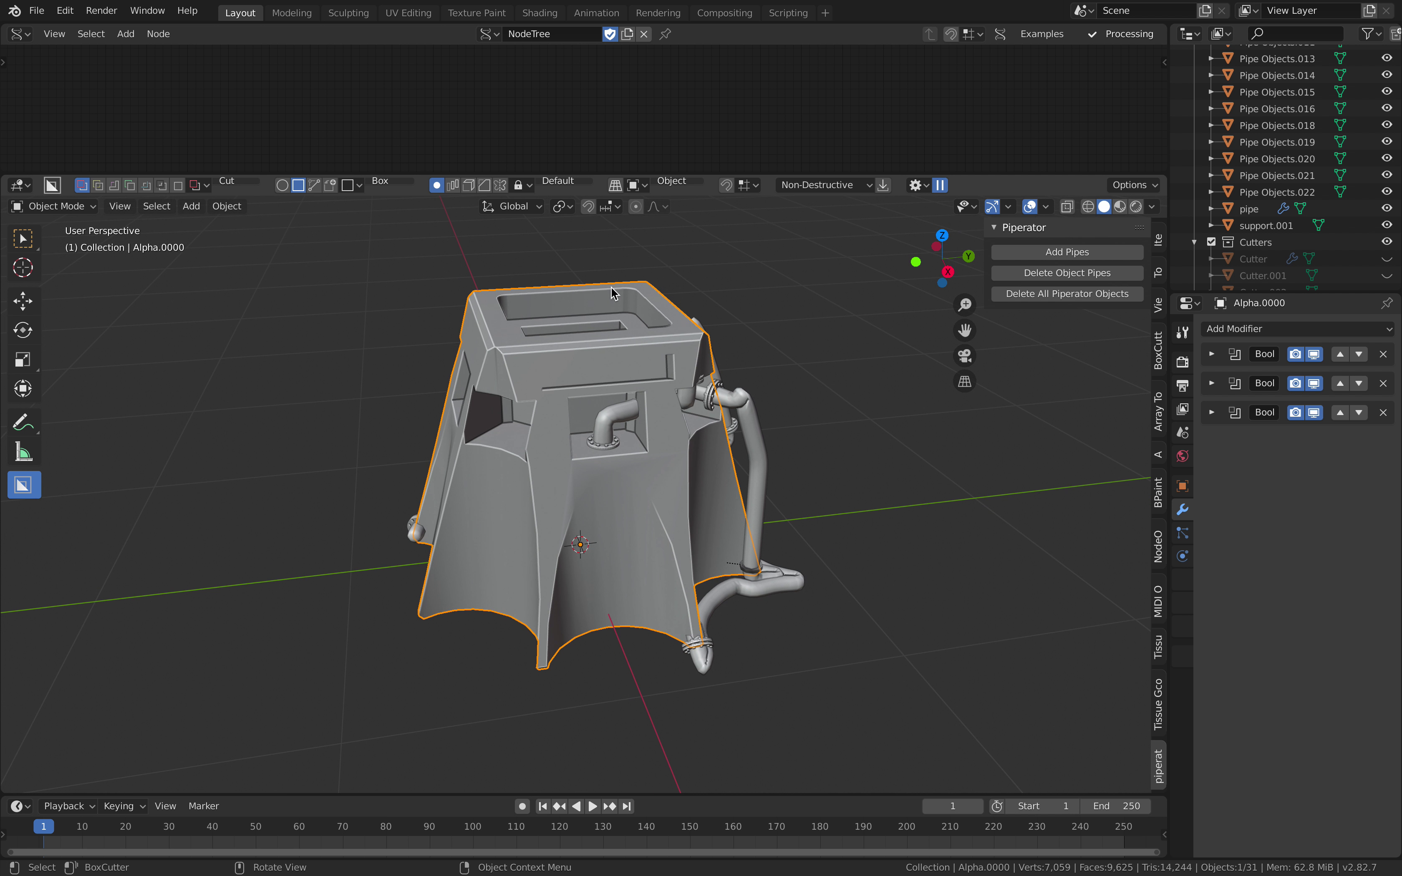
key(ctrl)
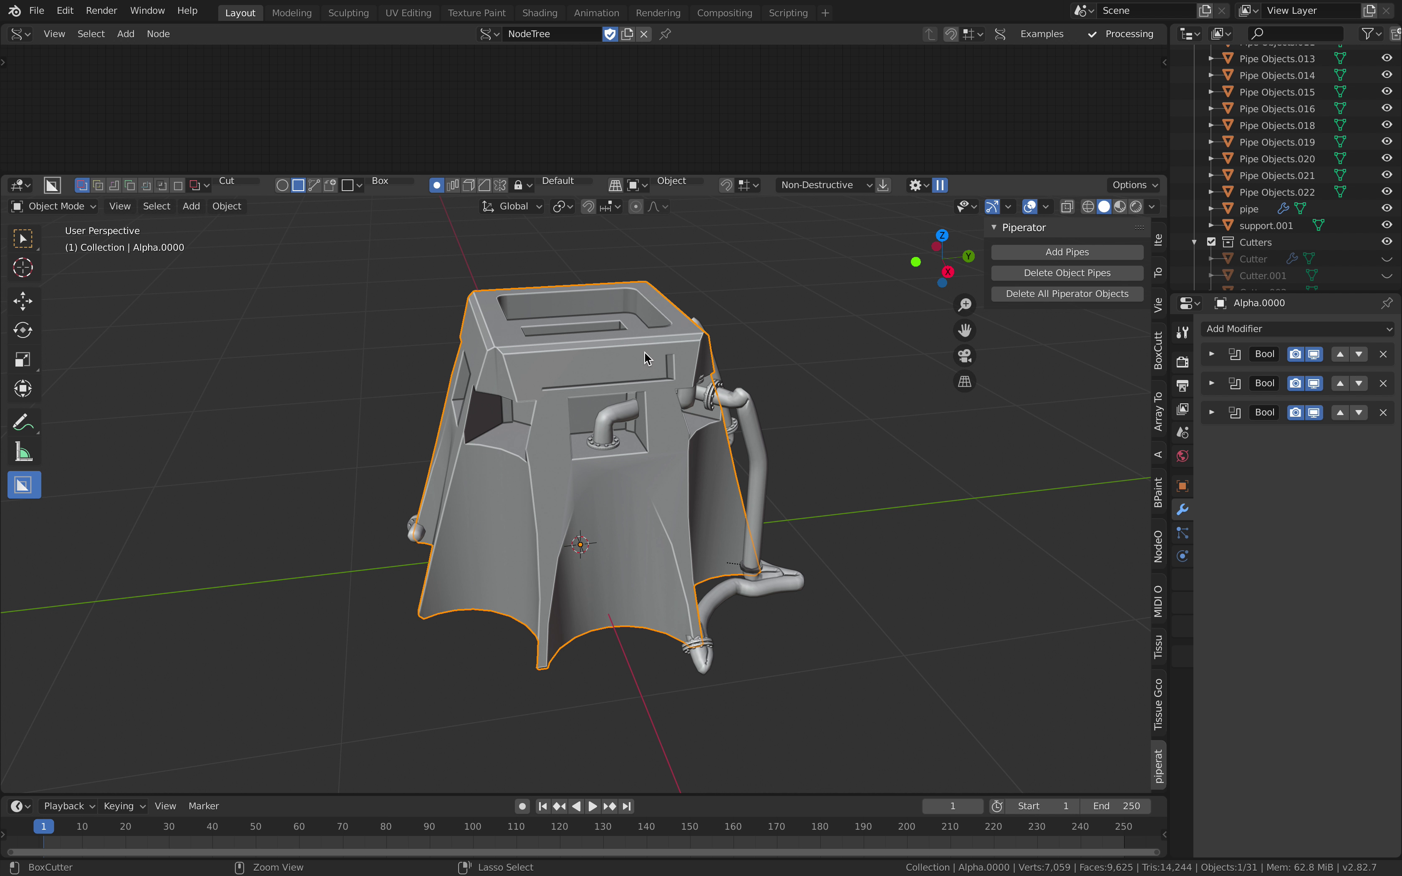
key(ctrl+2)
middle_drag(646, 351, 989, 461)
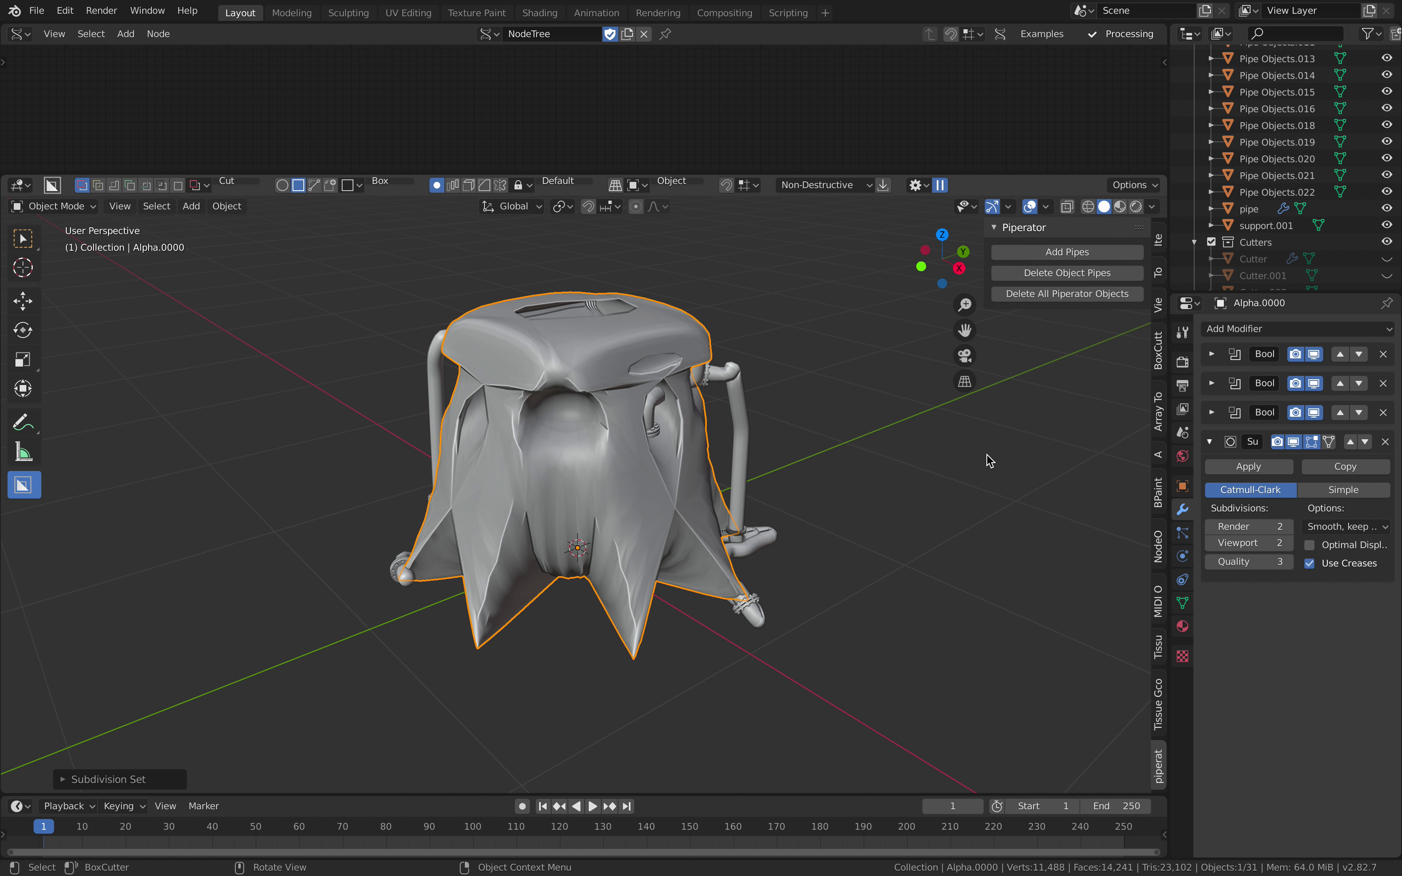
click(1385, 442)
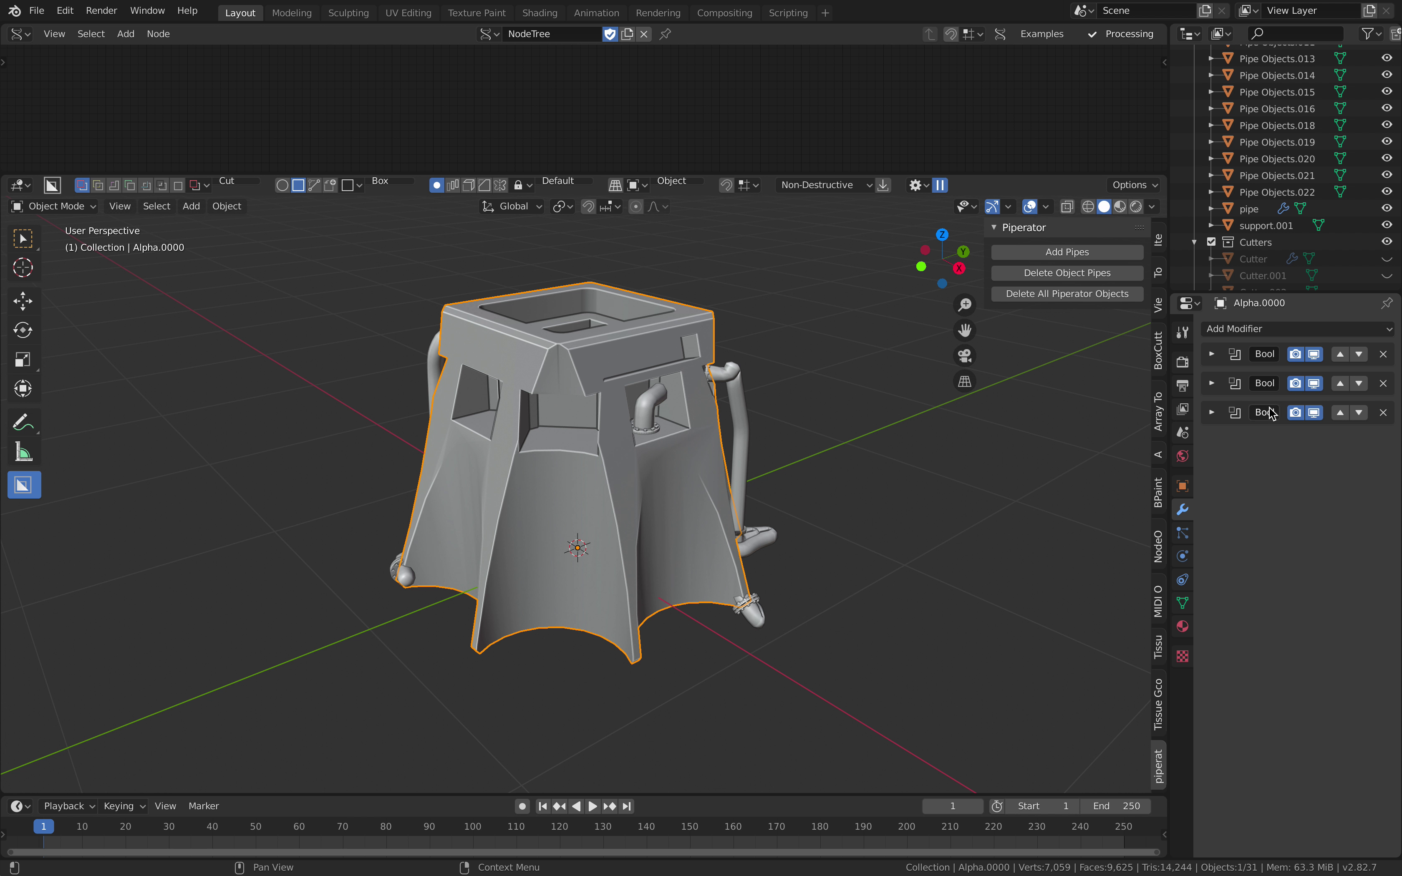
Deselect all objects and set the viewport shading's lighting to MatCap
middle_drag(687, 472, 663, 404)
scroll(577, 411, up, 3)
scroll(655, 408, down, 1)
key(alt+a)
scroll(663, 404, down, 1)
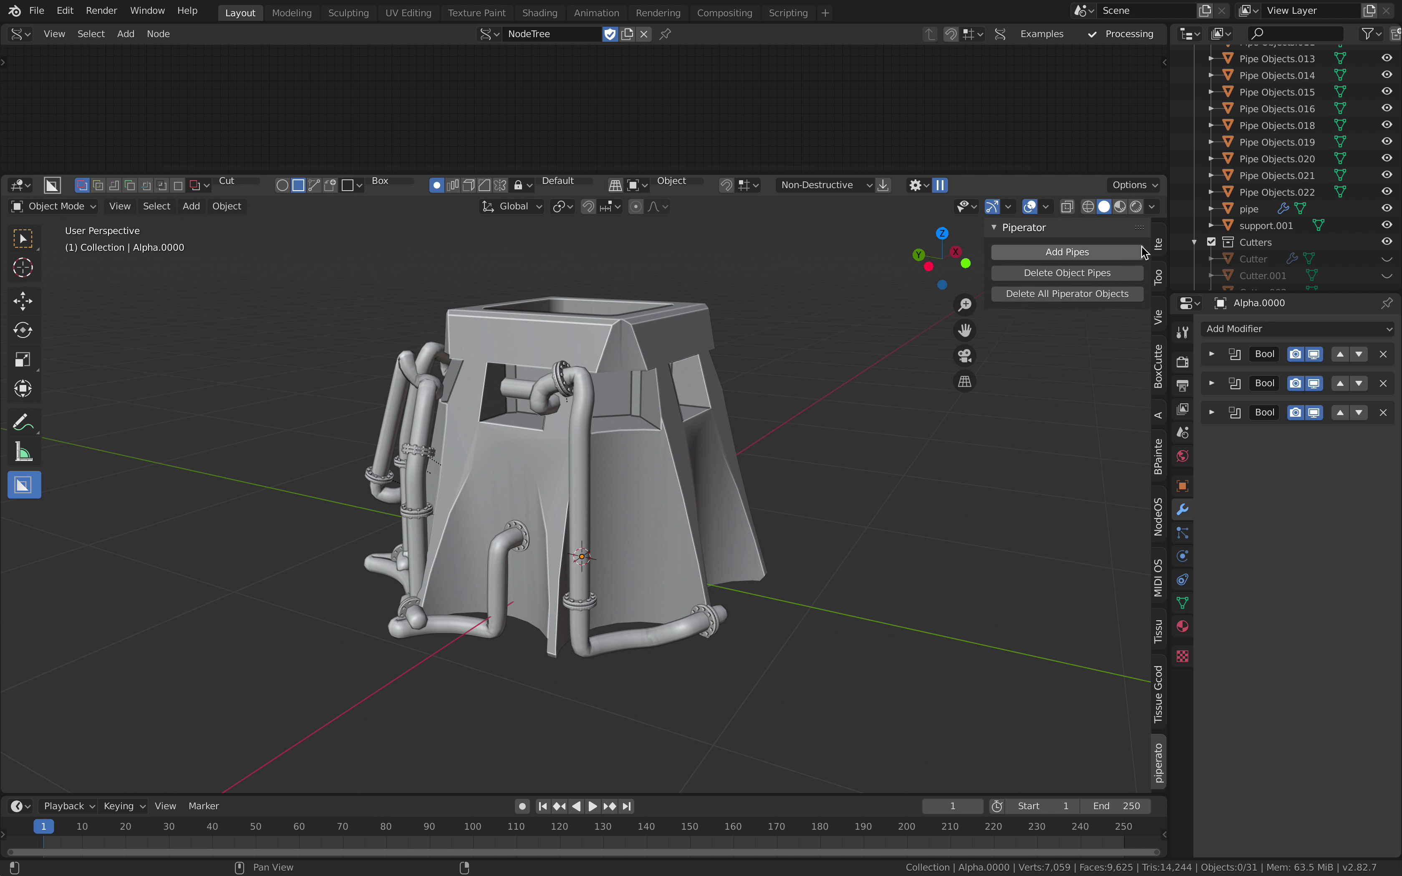
click(1152, 208)
click(1124, 288)
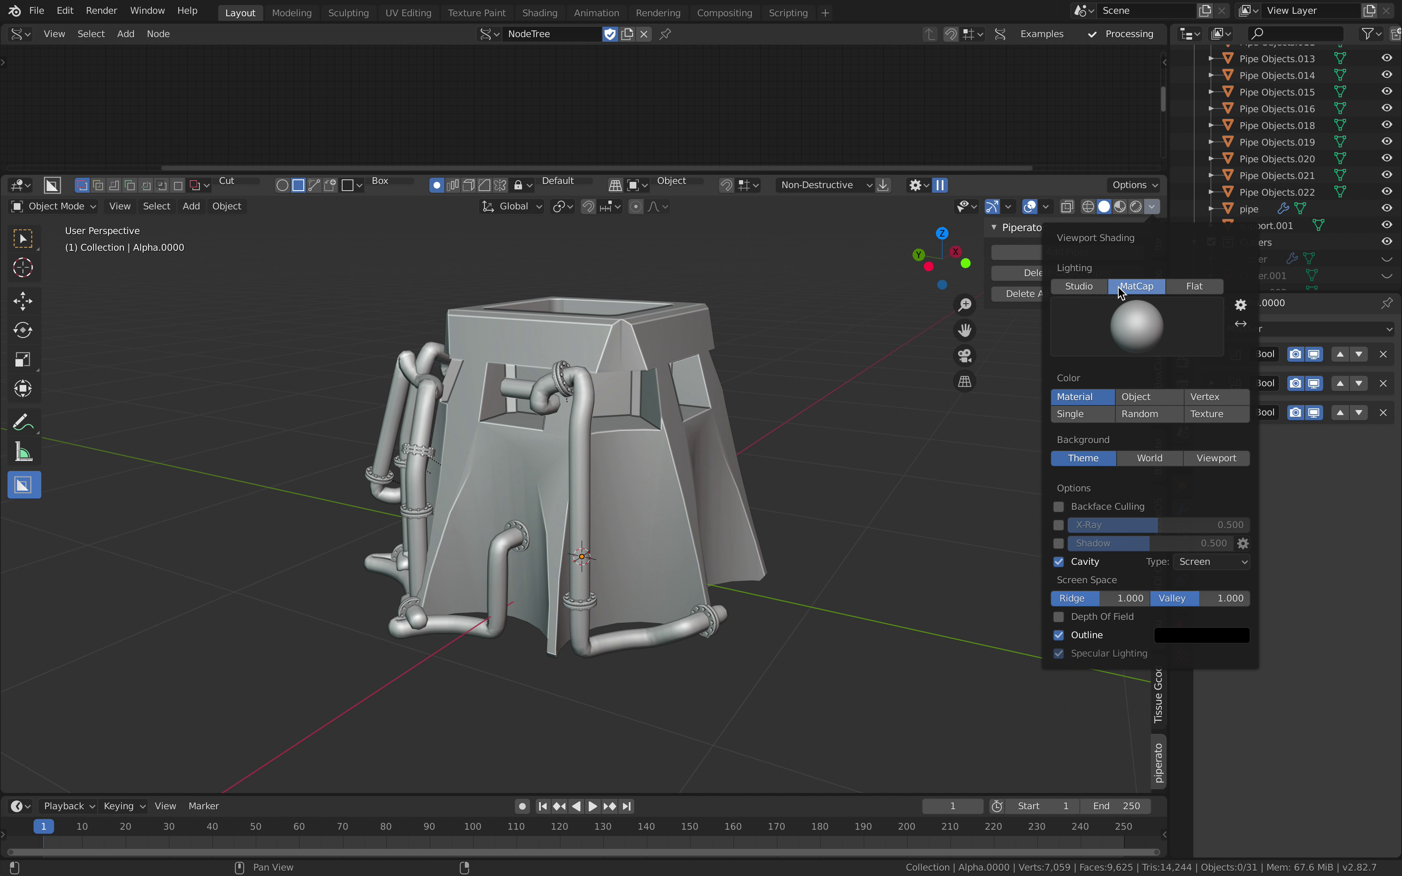
Add a mesh cube at the 3D cursor and scale it down until it fits inside the toilet body
mouse_move(845, 422)
middle_down()
mouse_move(845, 380)
mouse_move(866, 429)
mouse_move(619, 431)
mouse_move(579, 358)
middle_up()
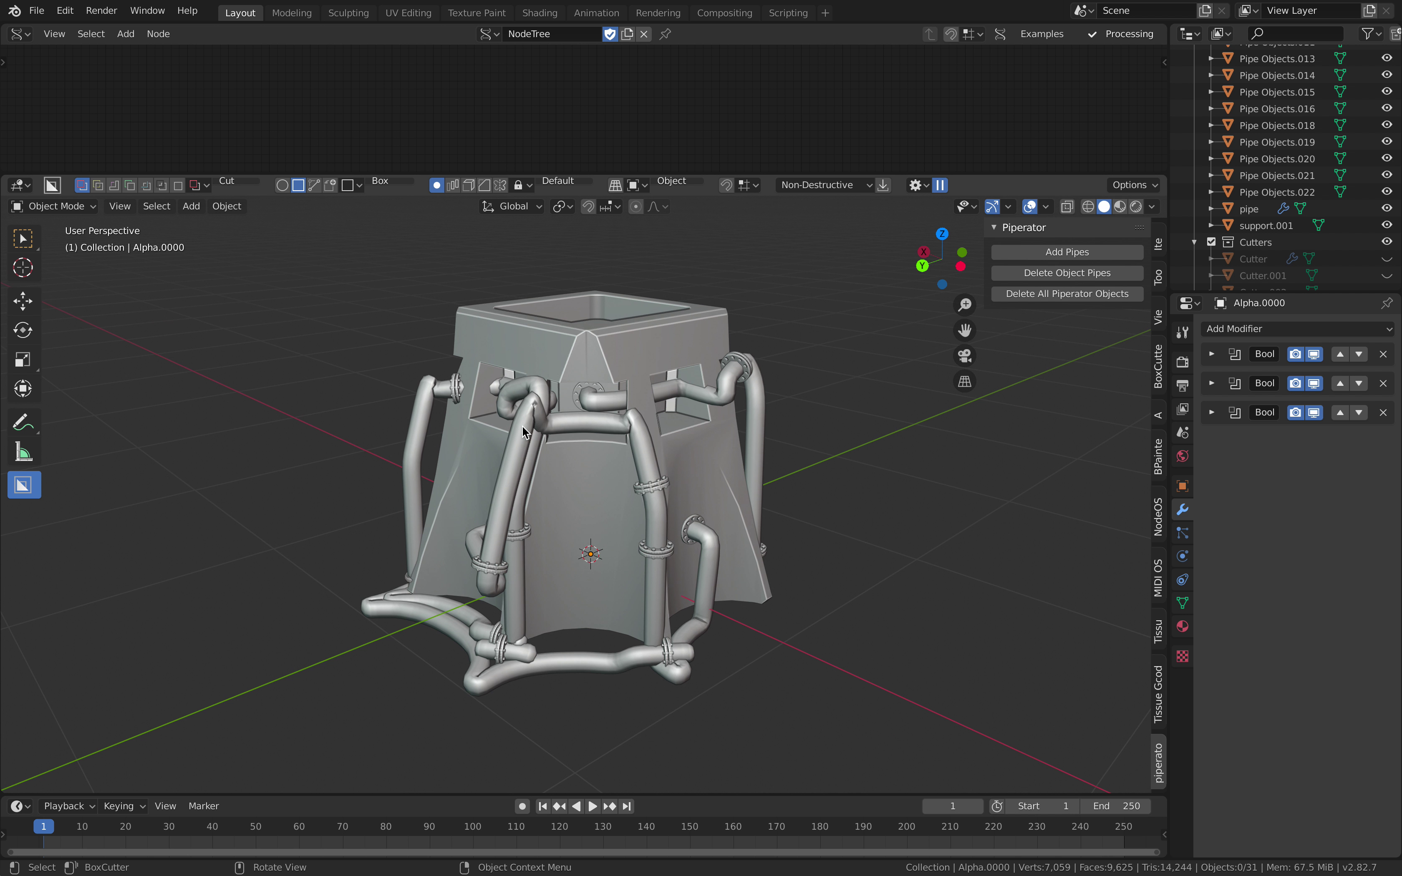
middle_drag(522, 426, 637, 439)
middle_drag(560, 486, 592, 477)
scroll(693, 442, down, 1)
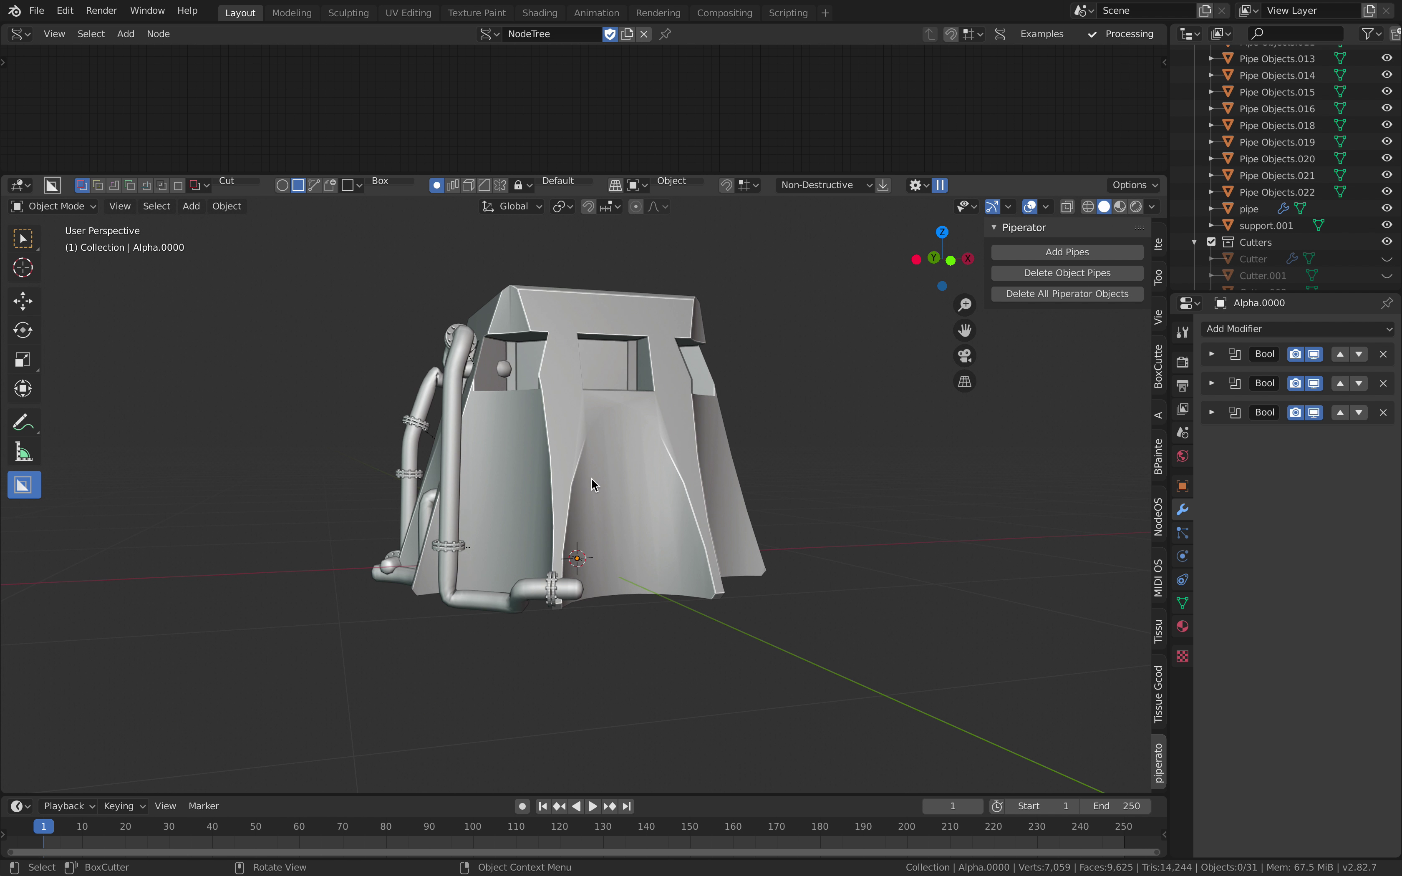
middle_drag(608, 543, 604, 493)
click(575, 486)
key(alt+a)
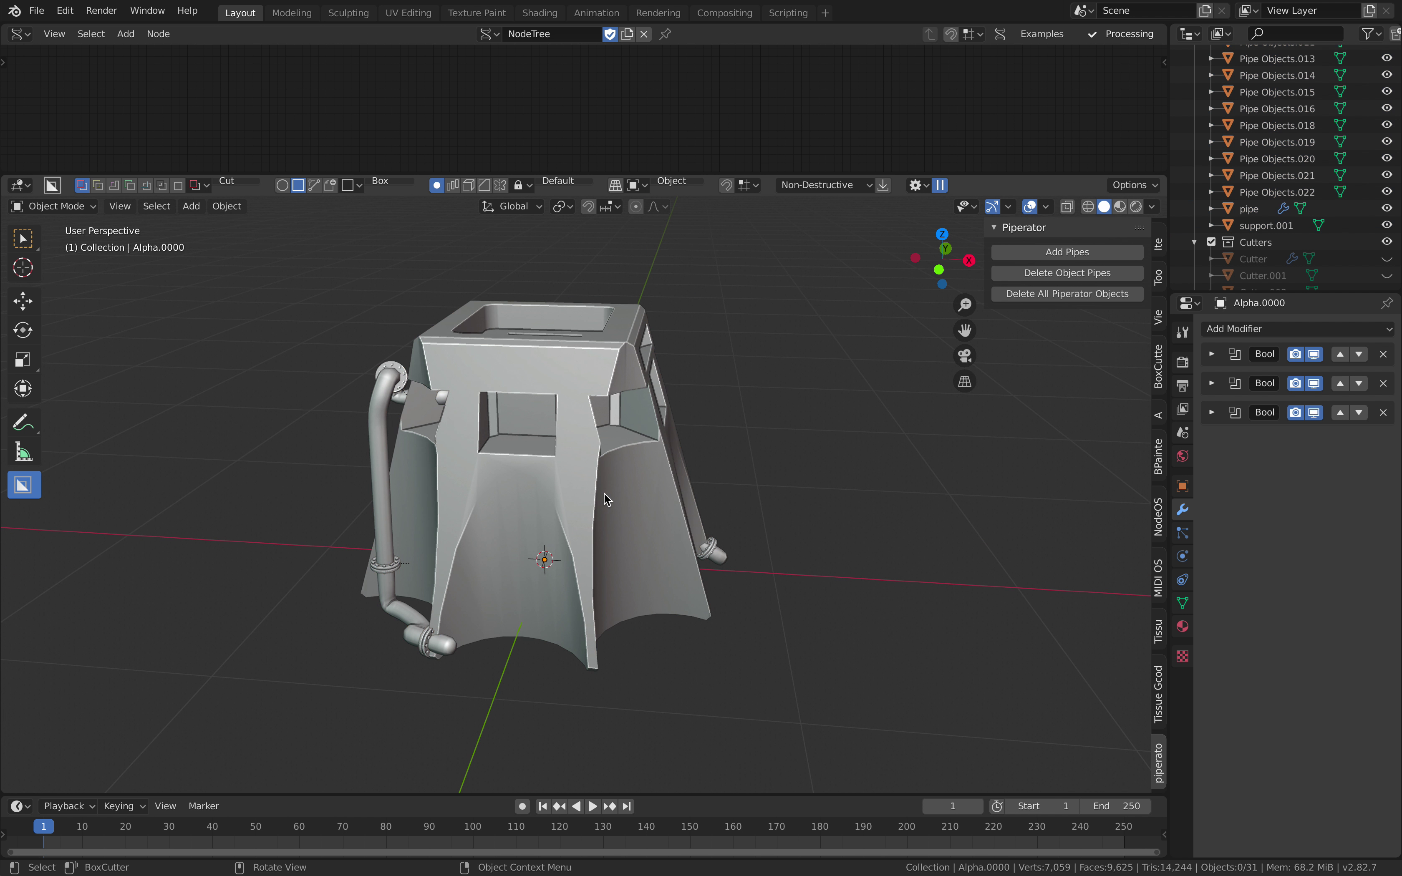
key(shift+a)
mouse_move(603, 495)
click(731, 511)
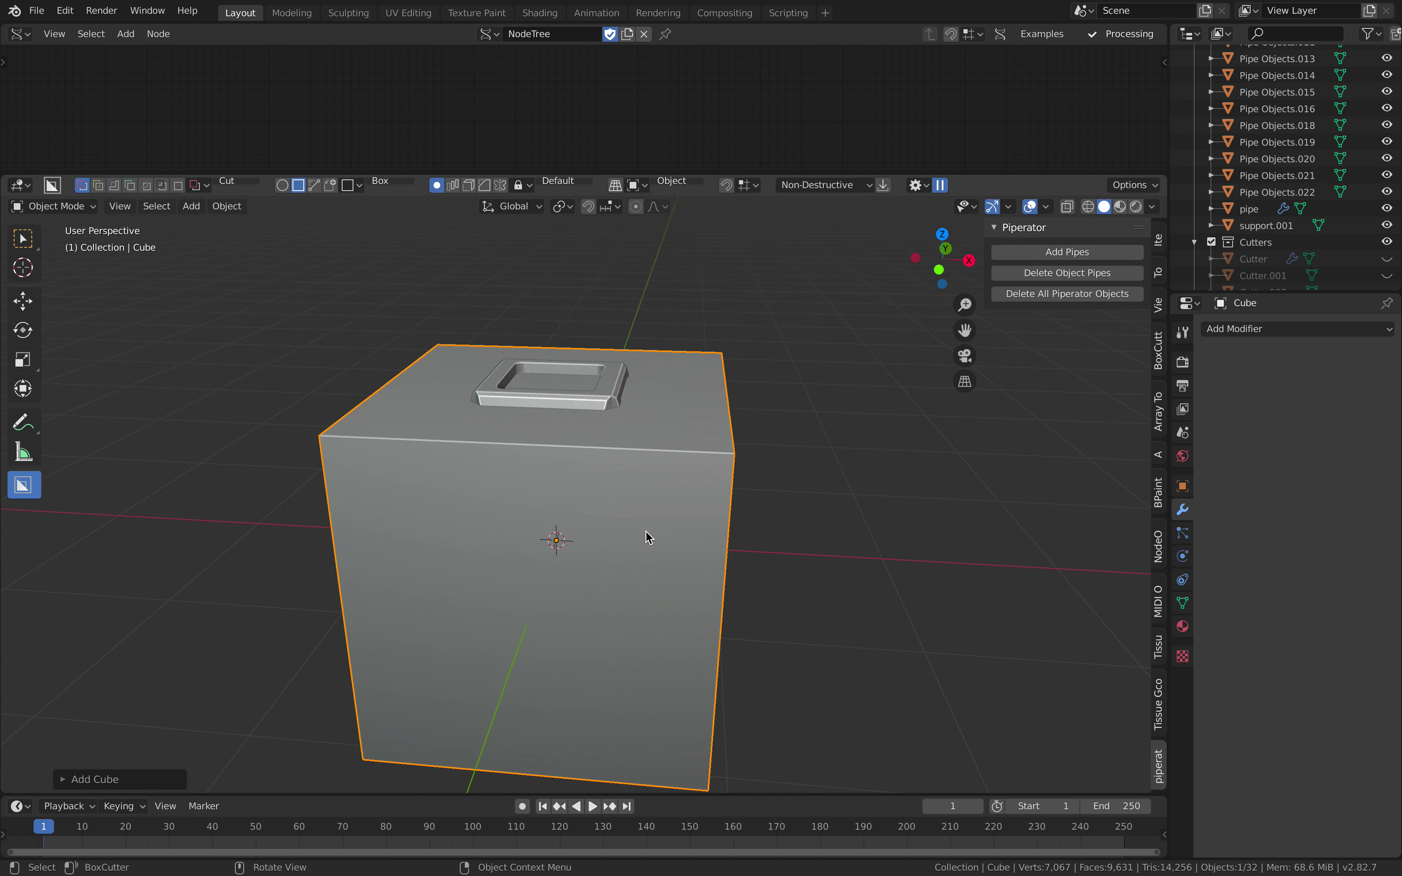
key(s)
click(637, 532)
middle_drag(637, 532, 776, 514)
click(726, 490)
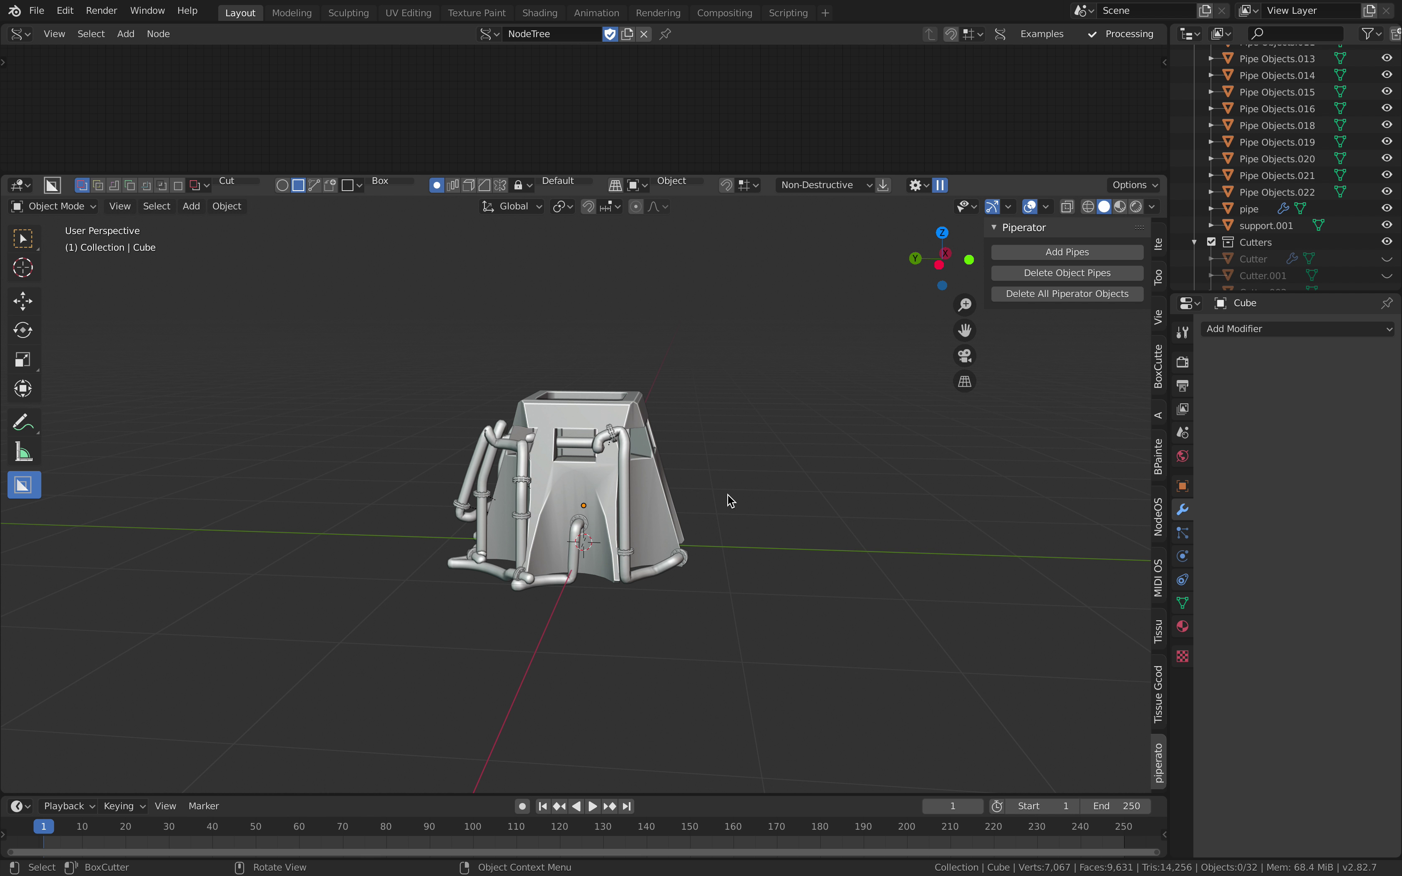
Add a second cube at the 3D cursor and scale it down evenly to roughly the body's width
middle_drag(937, 536, 682, 490)
click(669, 468)
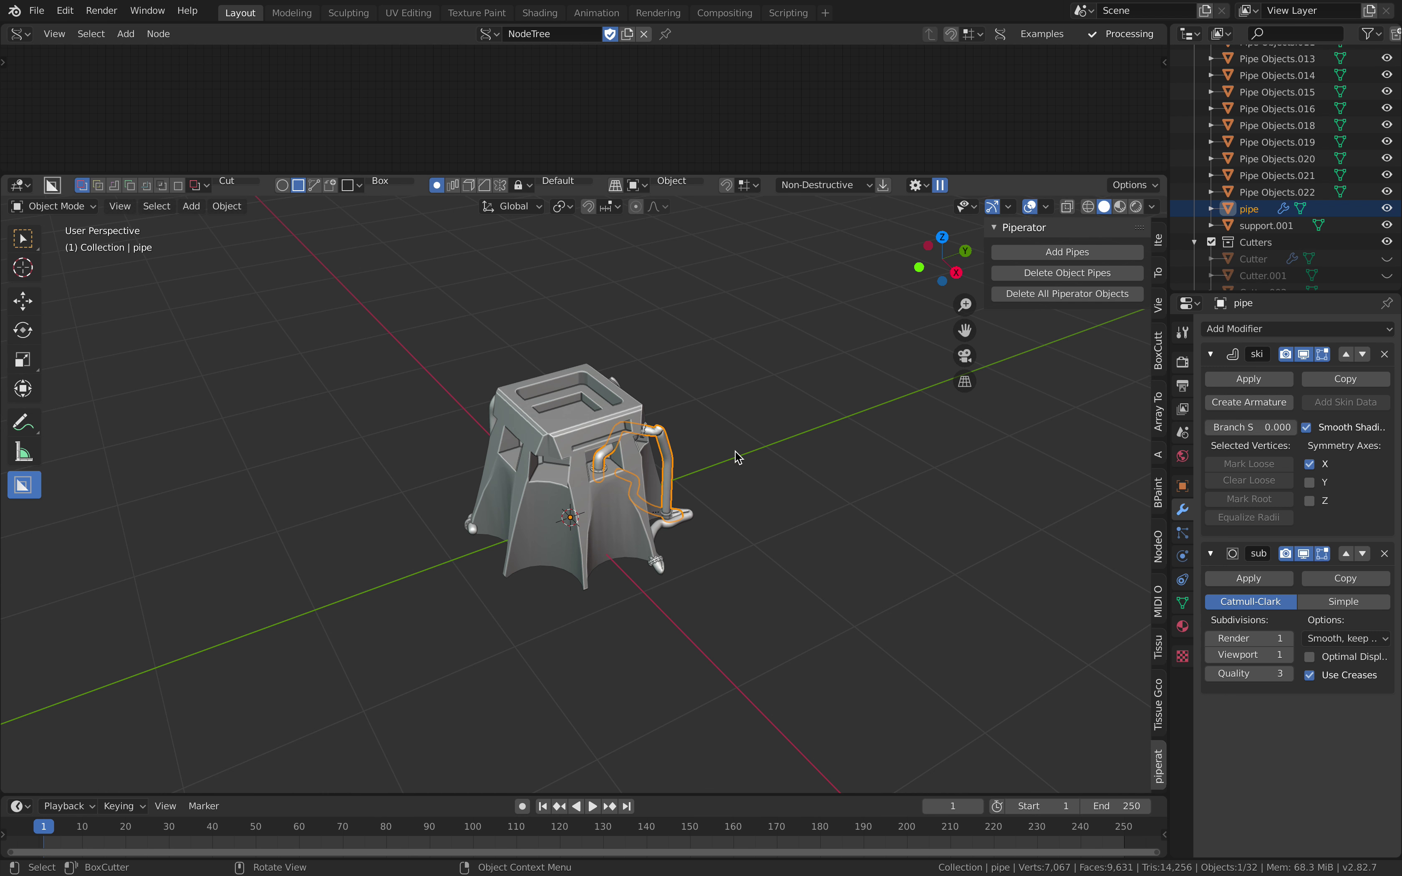
click(727, 462)
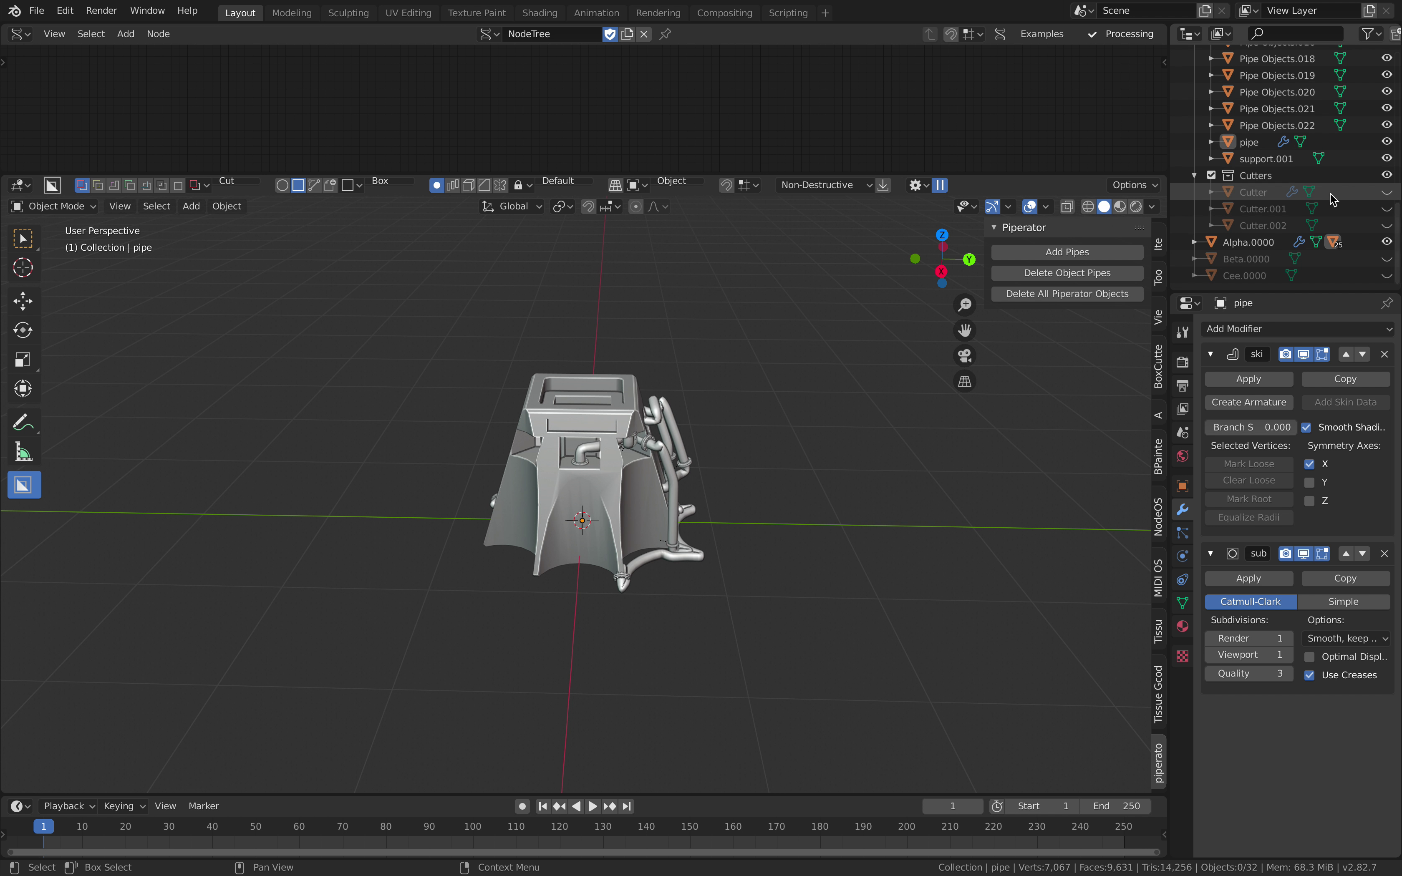
key(shift+a)
click(773, 462)
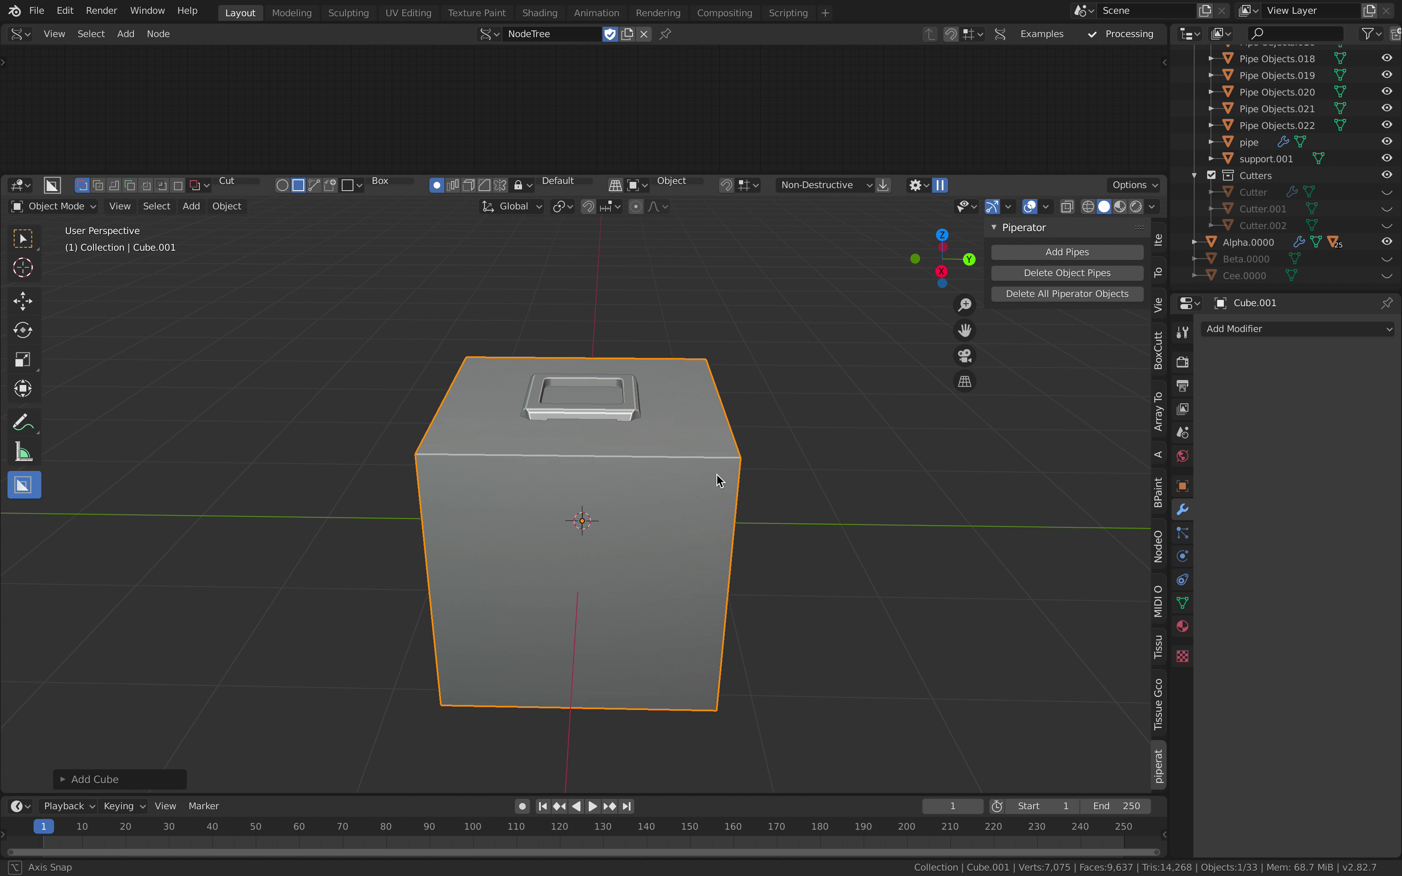
key(s)
click(689, 496)
Stretch Cube.001 along the Y axis, shrink it evenly, and adjust its height along Z
key(s)
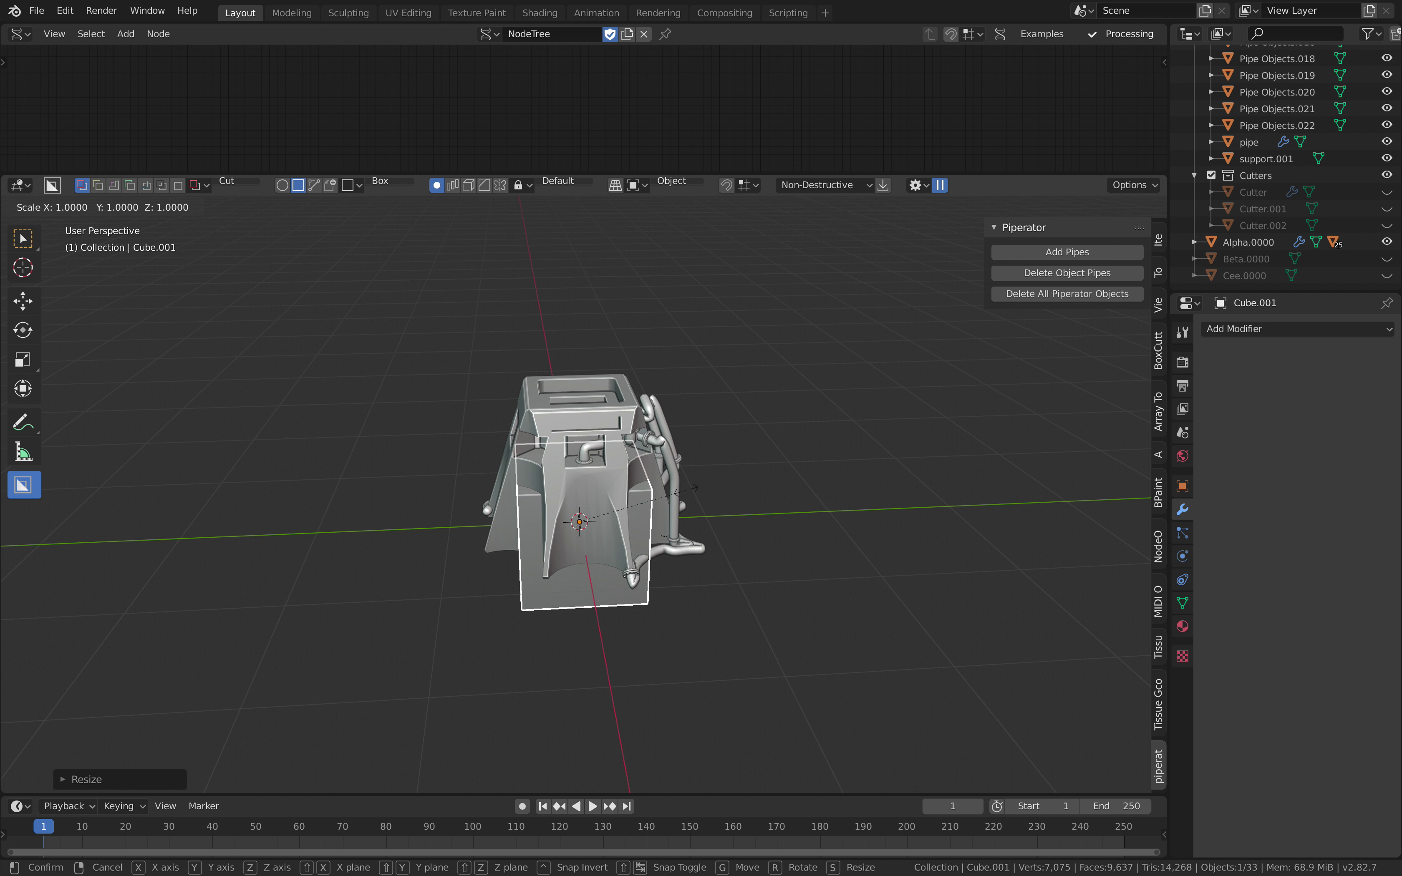
key(y)
click(839, 507)
middle_drag(839, 507, 897, 480)
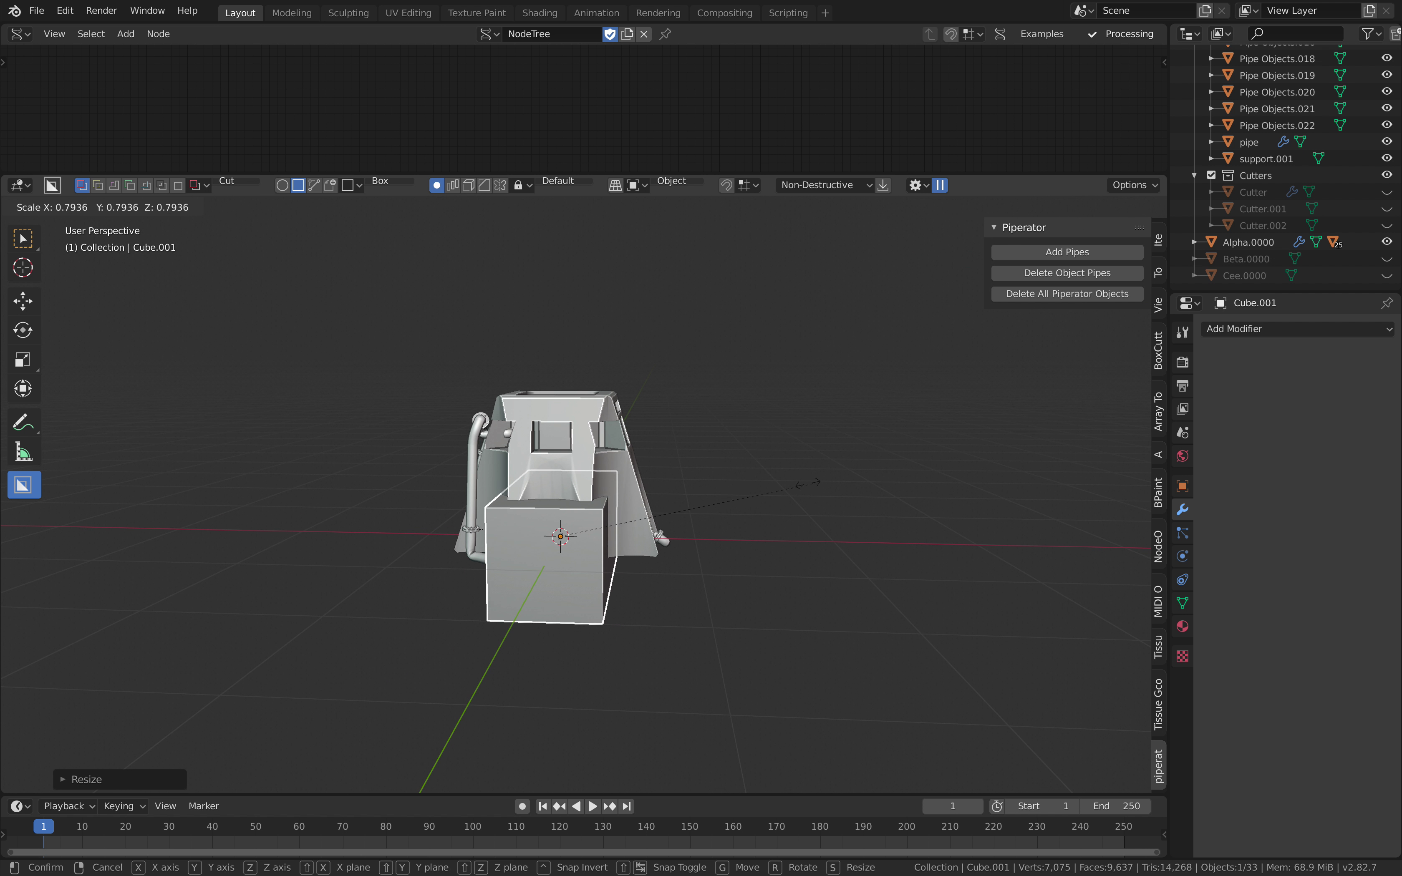
click(753, 486)
middle_drag(743, 487, 751, 494)
key(s)
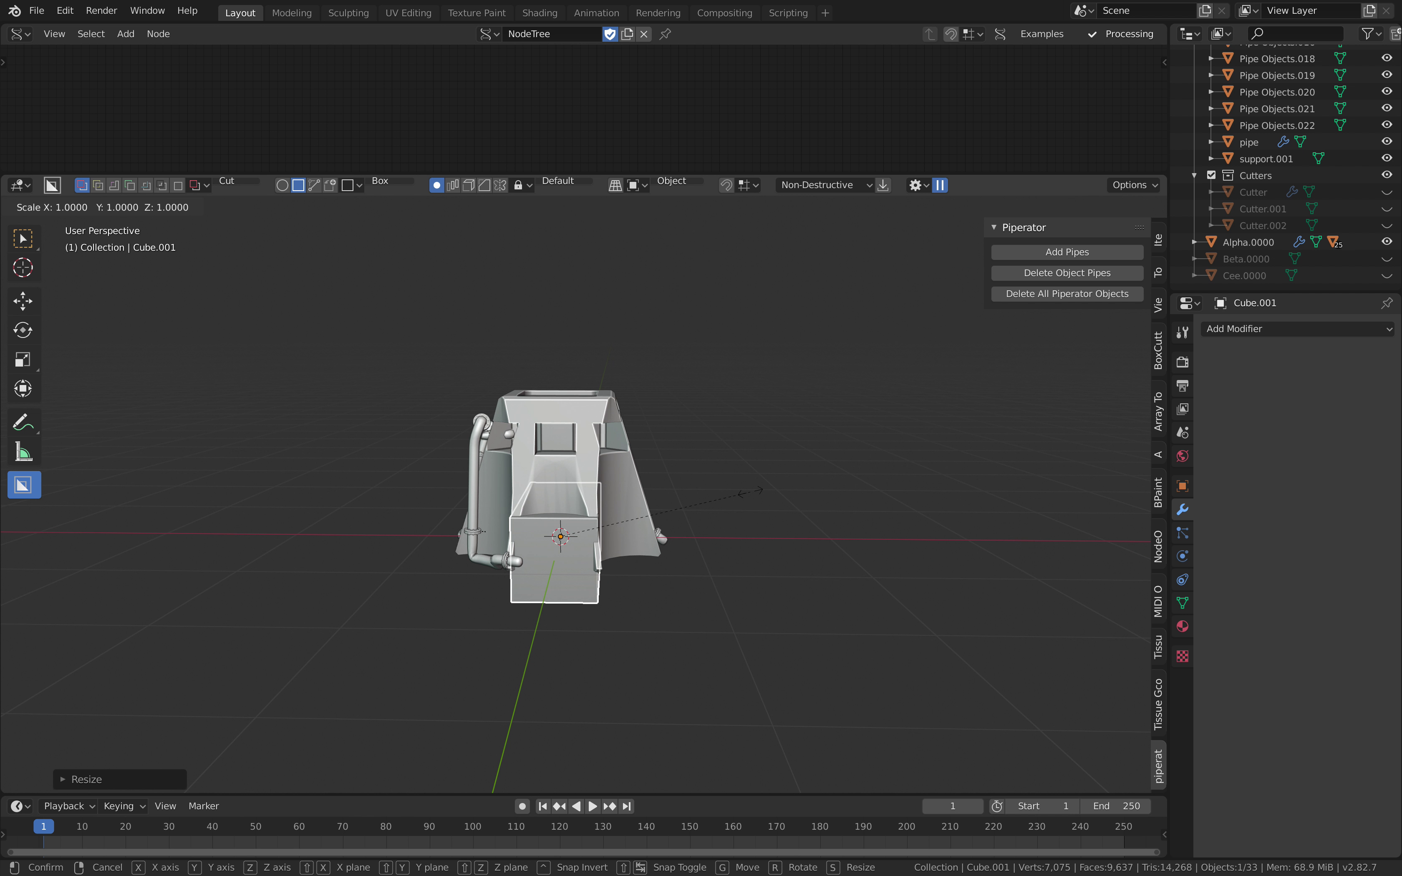
key(y)
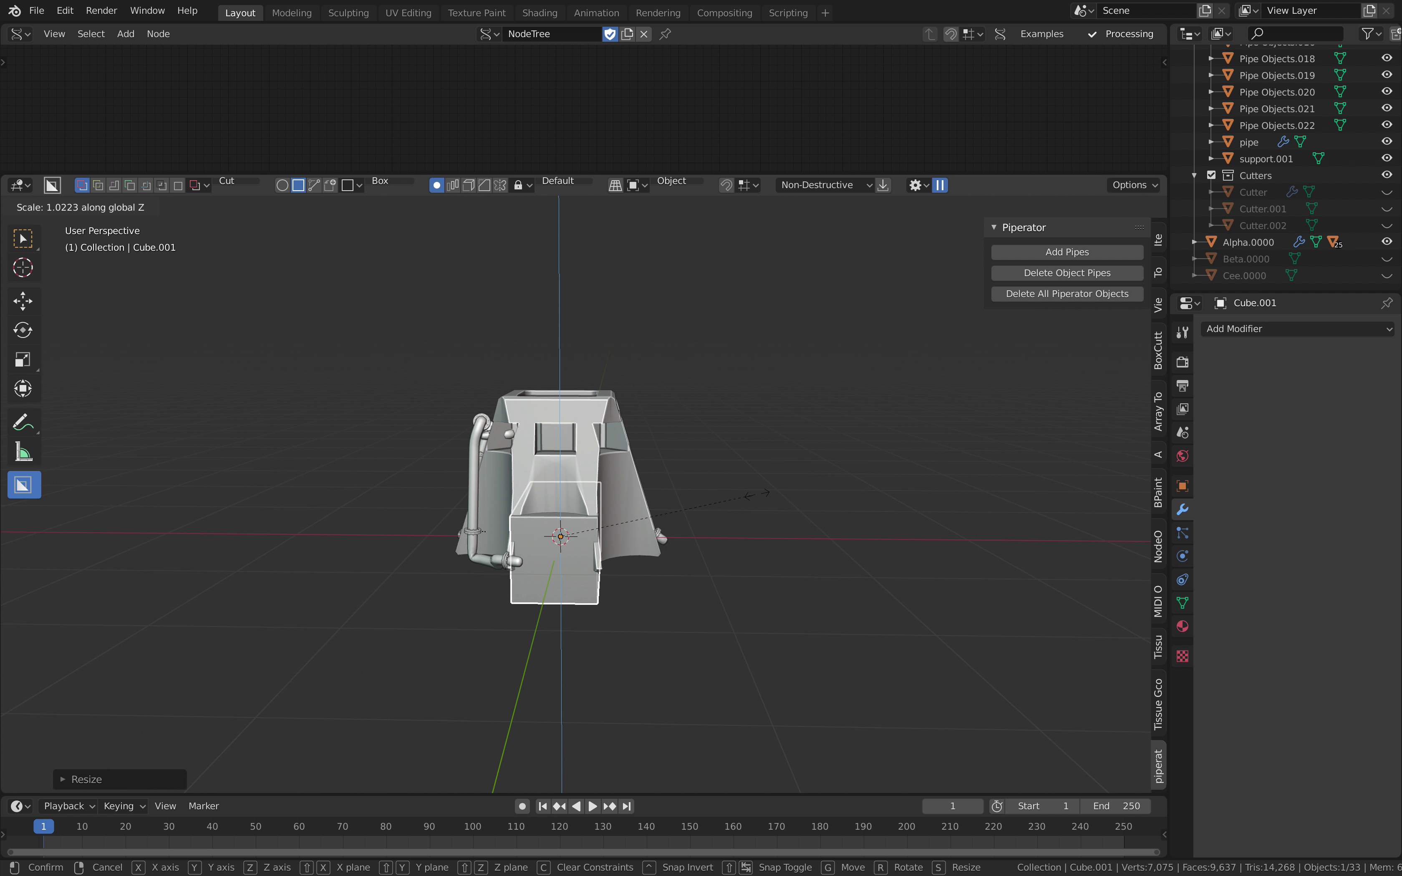
click(673, 500)
Raise Cube.001 slightly and rescale it both evenly and along the Y axis
middle_drag(673, 501, 779, 499)
key(g)
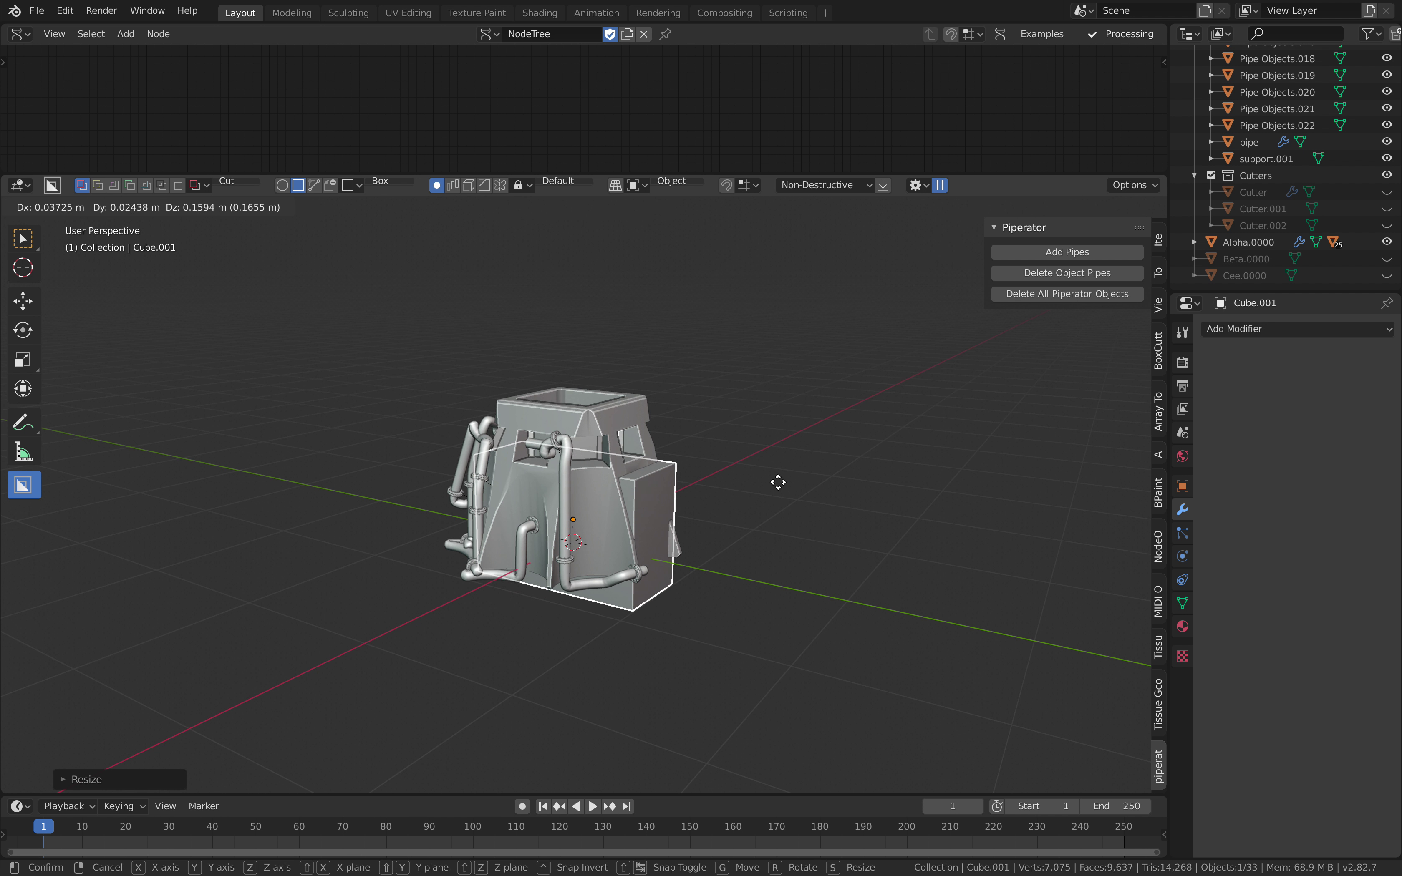
click(779, 498)
key(s)
click(735, 497)
middle_drag(736, 497, 608, 522)
key(s)
key(y)
click(679, 554)
key(s)
middle_drag(731, 532, 580, 510)
click(675, 521)
Move Cube.001 along the Y axis so it protrudes from the body's side below the window opening
key(g)
click(590, 492)
click(689, 509)
key(g)
key(y)
click(767, 557)
scroll(609, 502, up, 3)
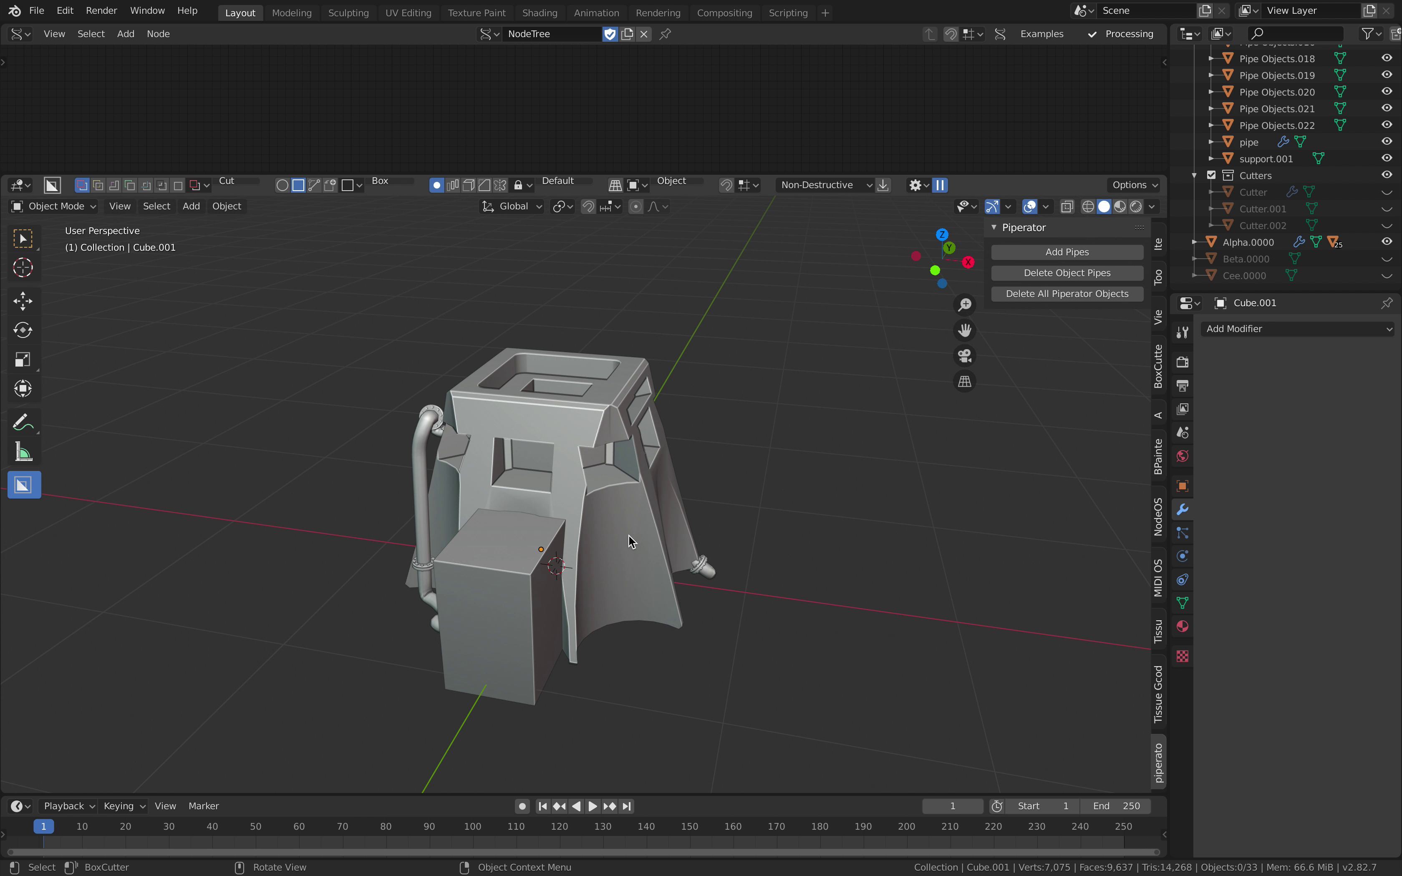
Scale Cube.001 down a little and reposition it against the side of the toilet body
click(513, 557)
middle_drag(513, 557, 660, 486)
key(s)
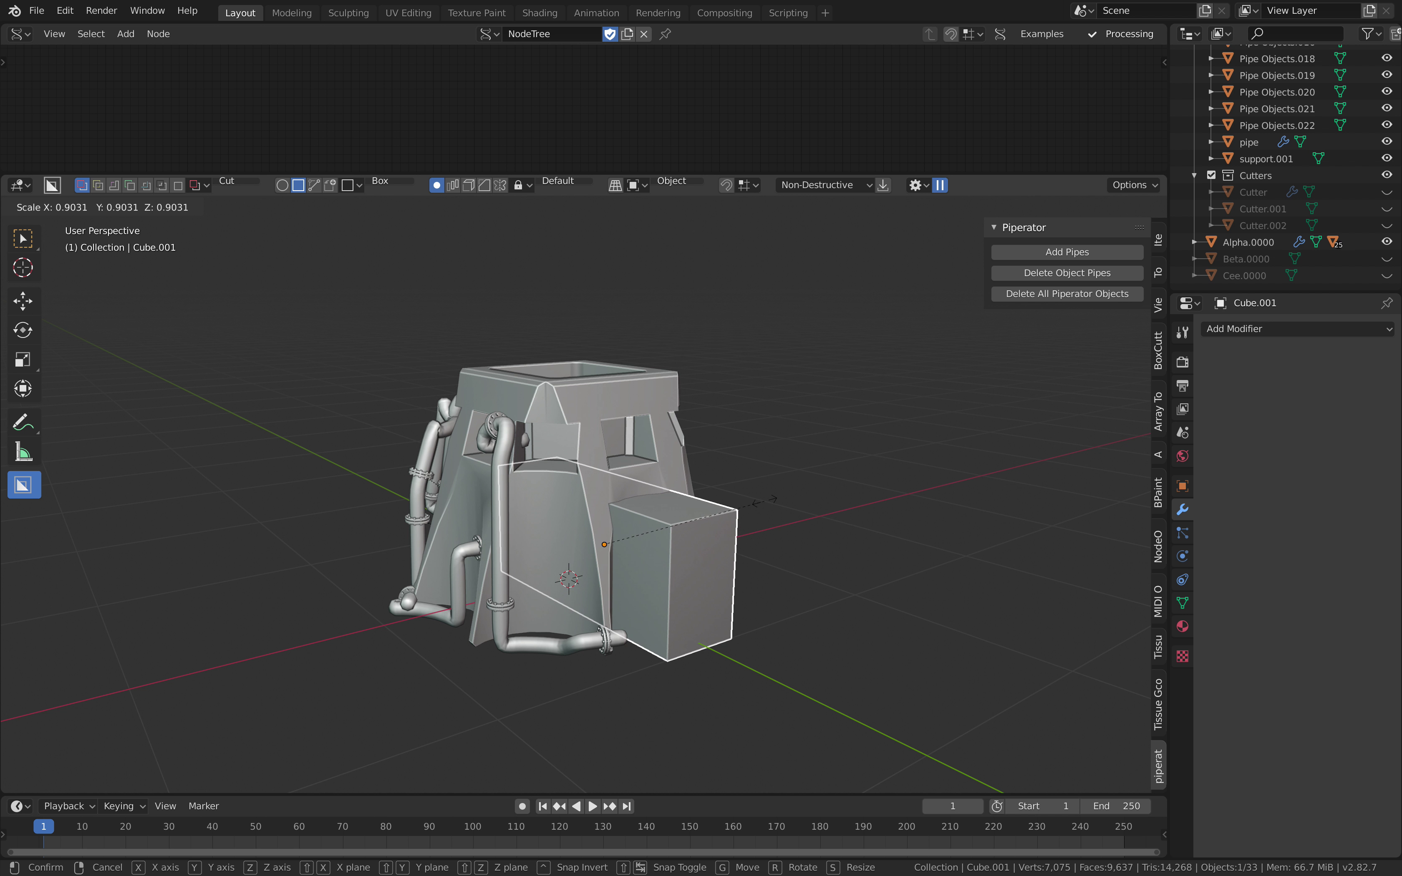
click(763, 501)
key(g)
click(765, 505)
middle_drag(765, 506, 532, 498)
scroll(621, 496, up, 2)
middle_drag(622, 497, 782, 491)
Add a Boolean modifier to Alpha.0000 and set its operation to Union
click(631, 457)
click(748, 547)
click(712, 459)
click(1243, 331)
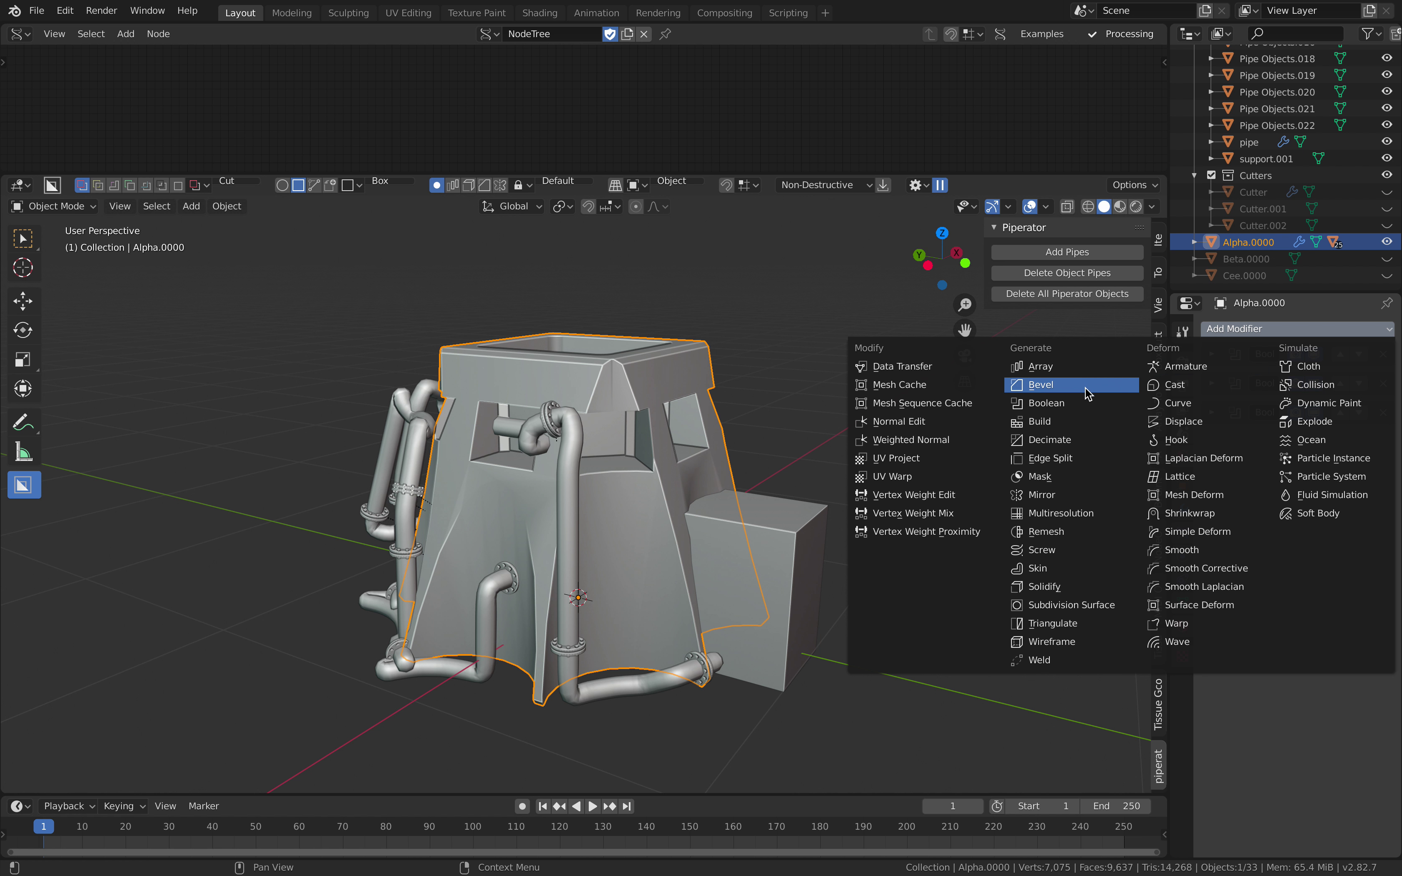
click(1084, 404)
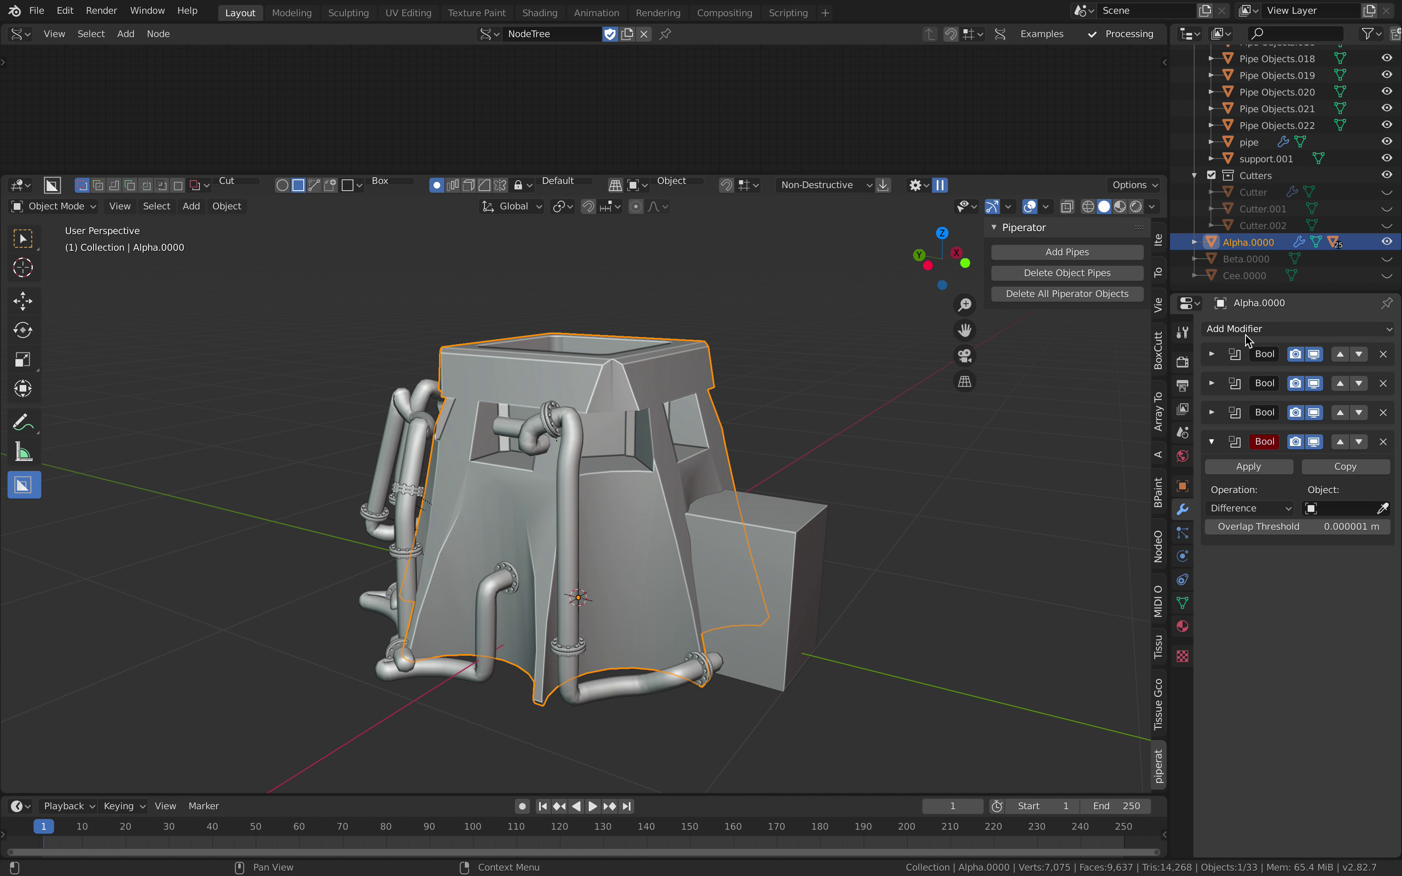
click(1262, 509)
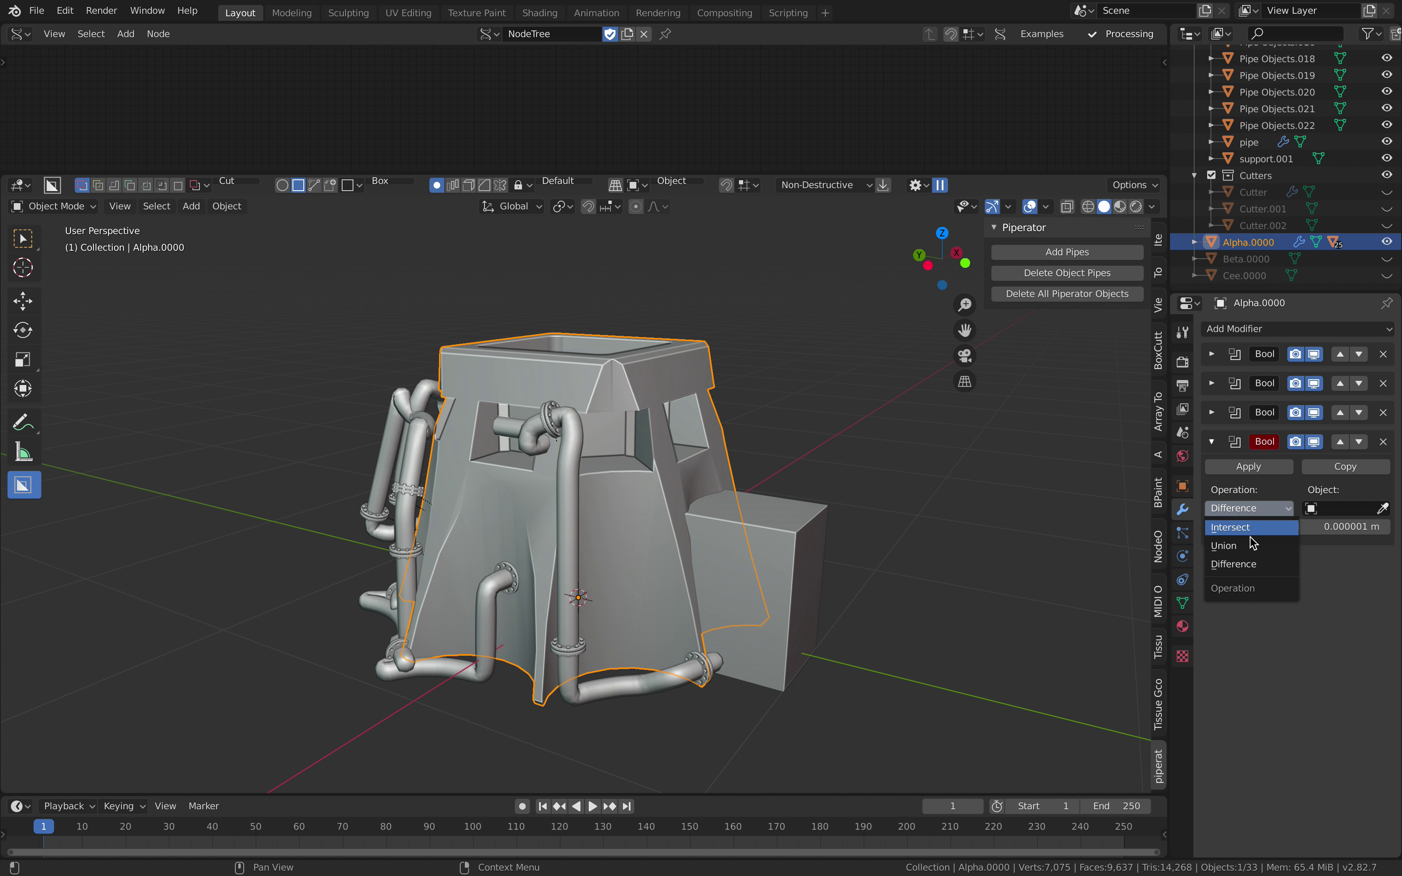
click(1253, 545)
Choose Cube as the target object of Alpha.0000's Union Boolean modifier
click(1332, 509)
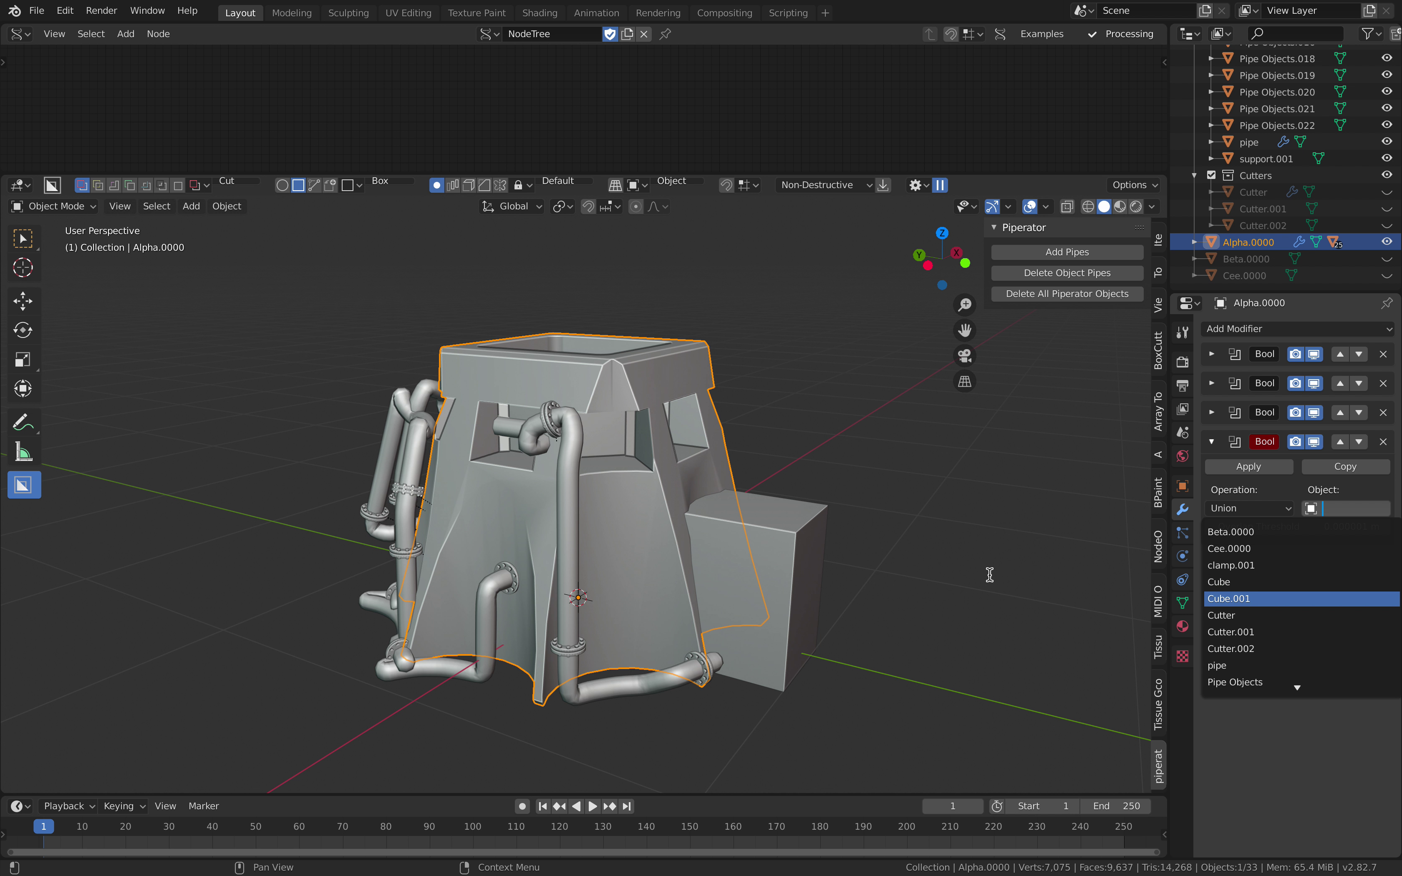
click(818, 544)
click(718, 420)
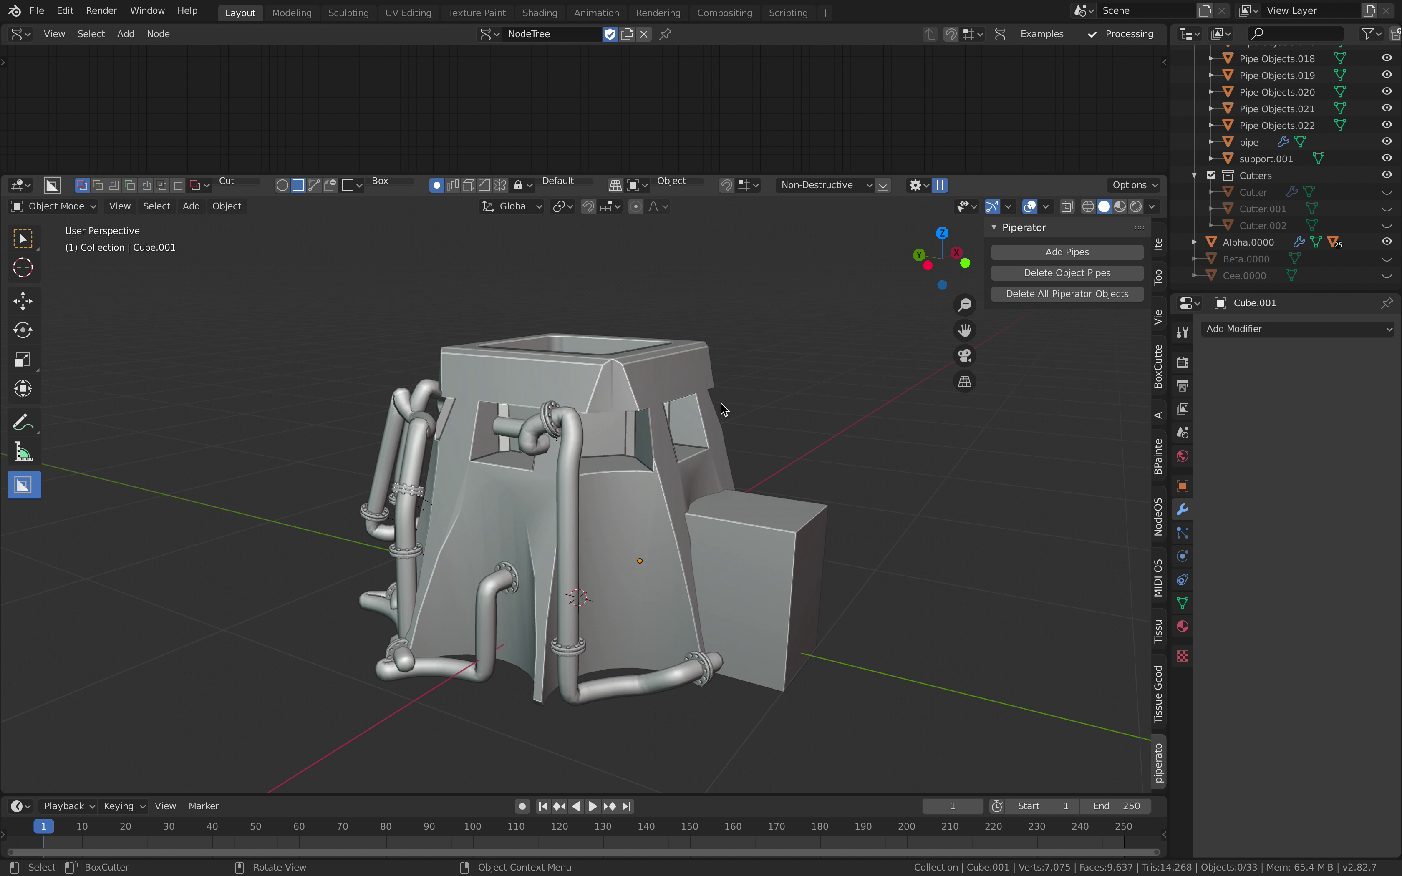
click(1344, 508)
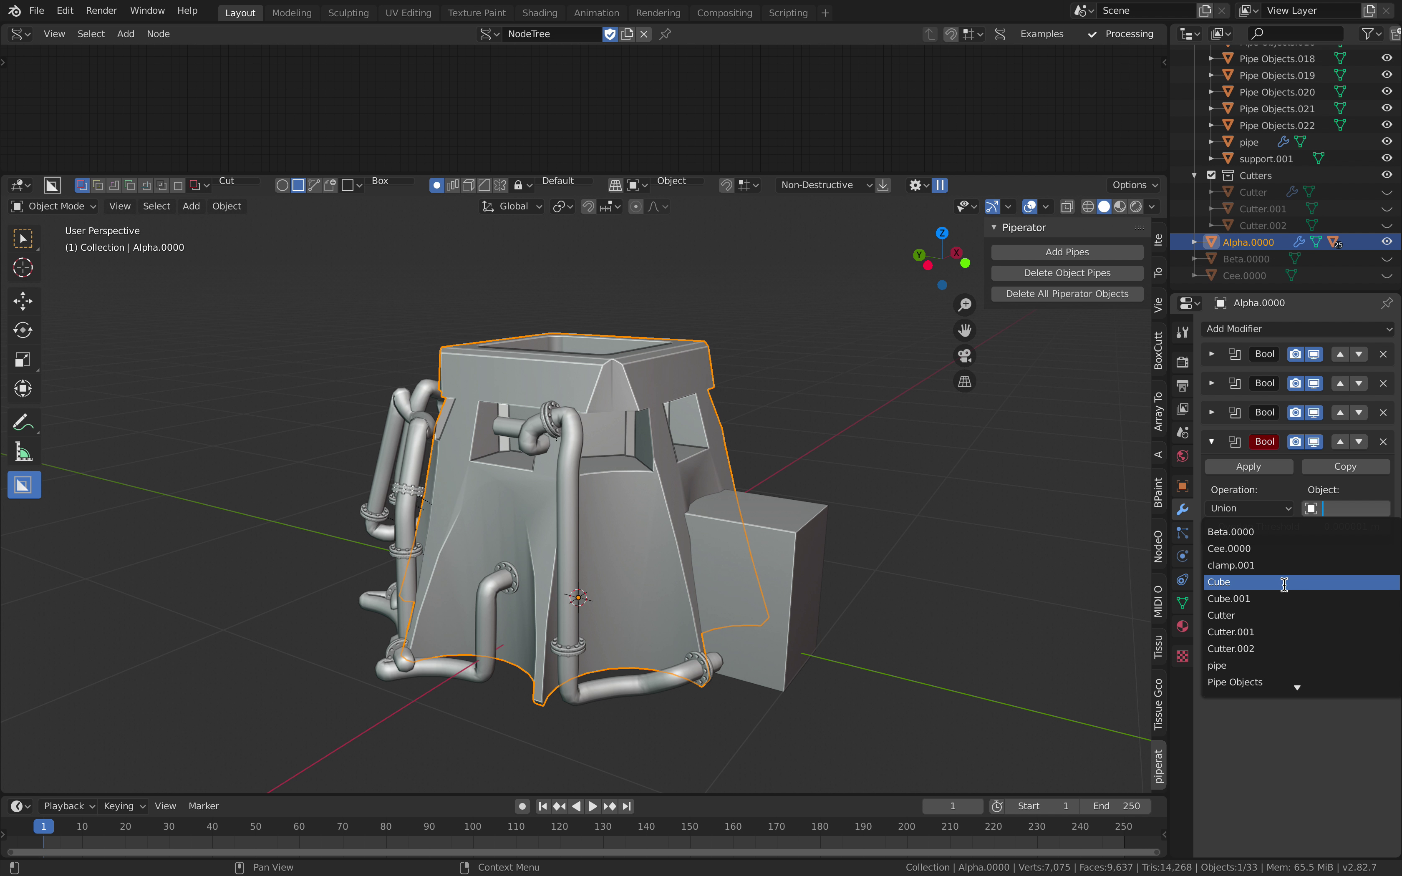
click(1283, 582)
Bevel the two upper lengthwise edges of Cube.001 in Edit Mode with an offset of about 0.46 m
click(787, 522)
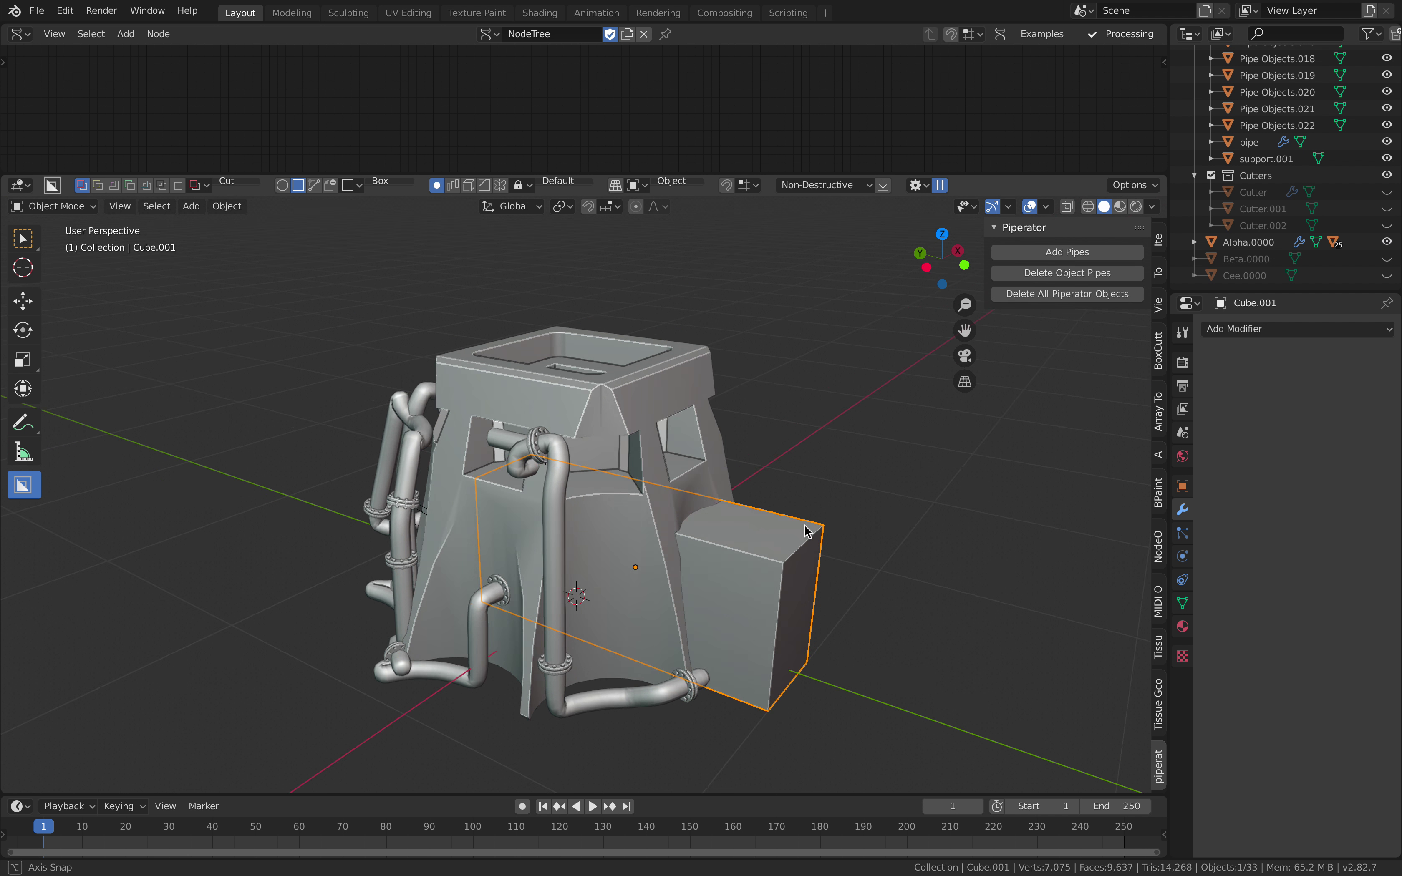
middle_drag(787, 522, 634, 543)
key(Tab)
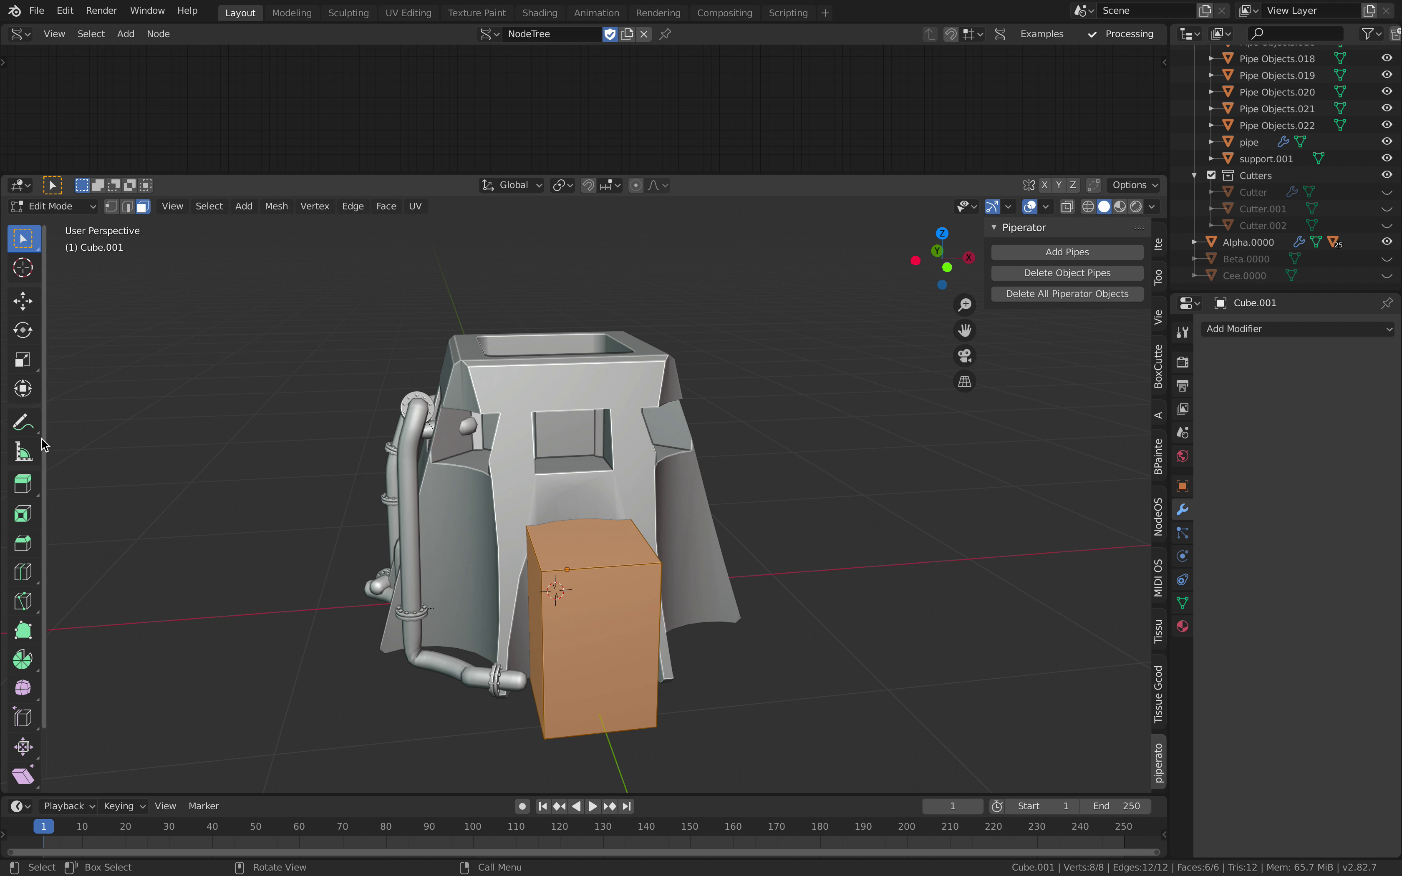
click(129, 207)
alt+click(534, 553)
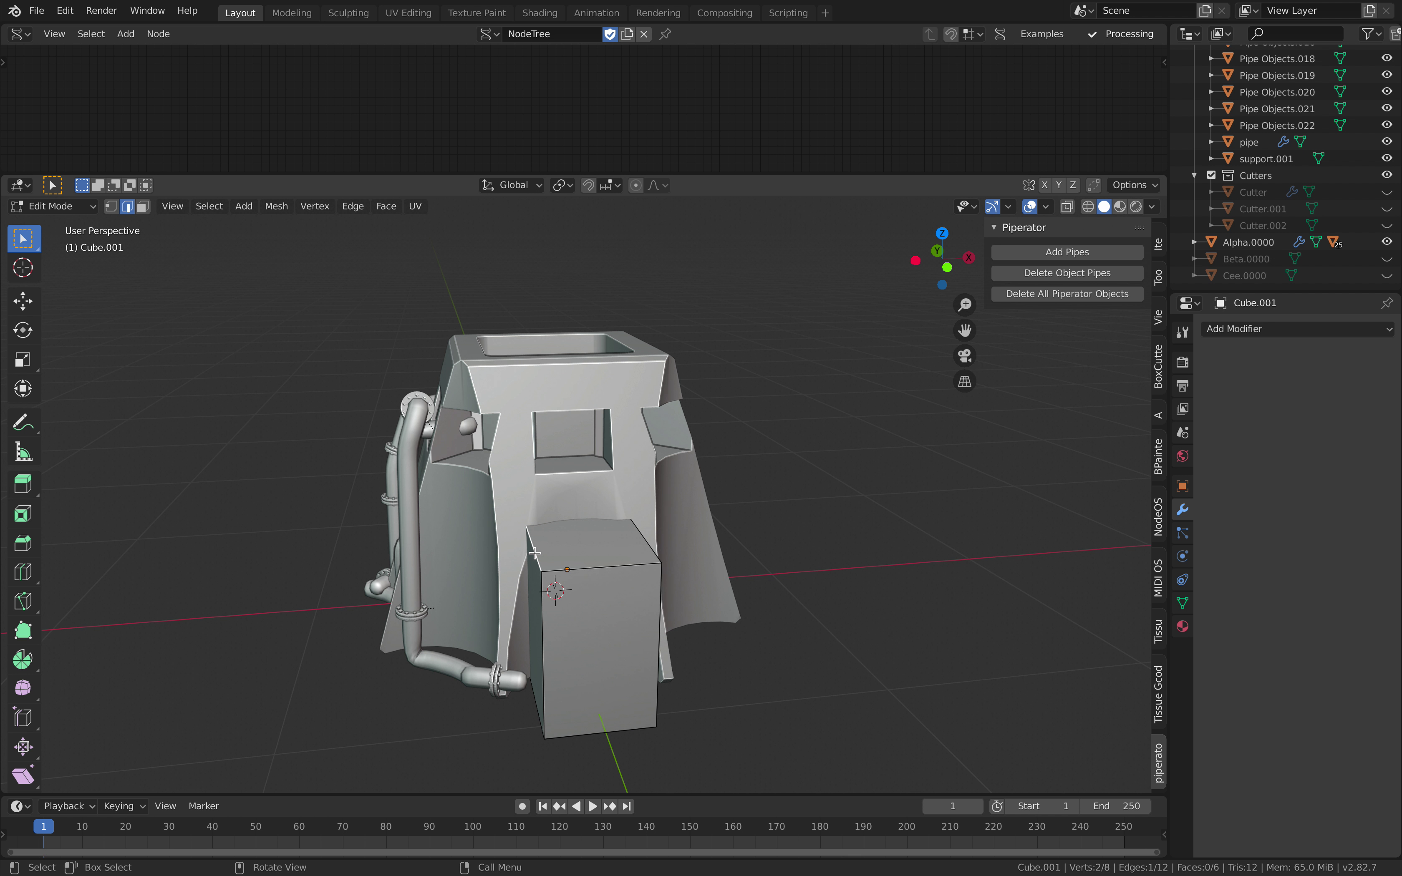
middle_drag(696, 549, 699, 542)
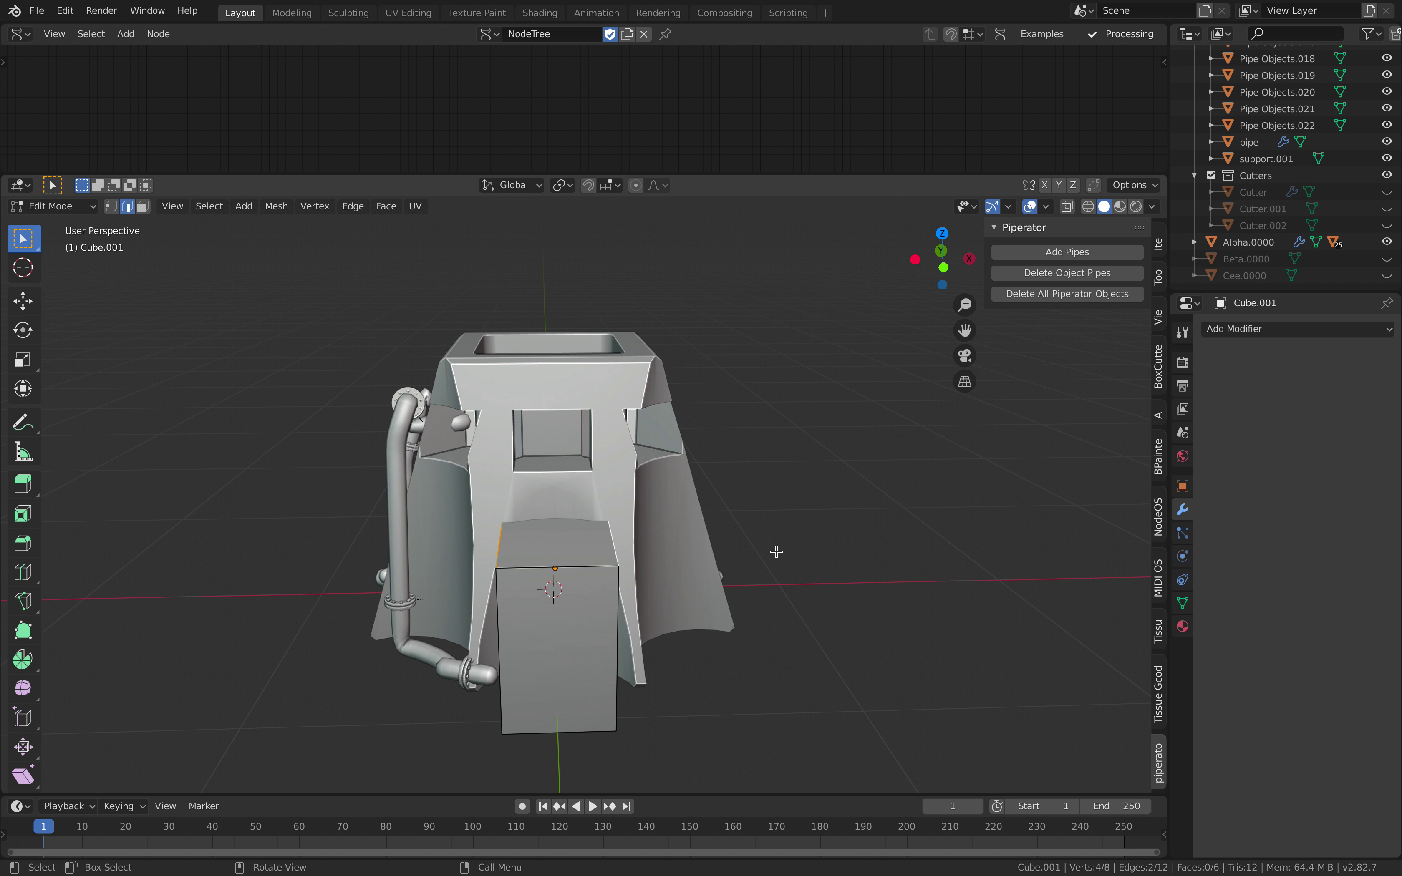
key(ctrl+b)
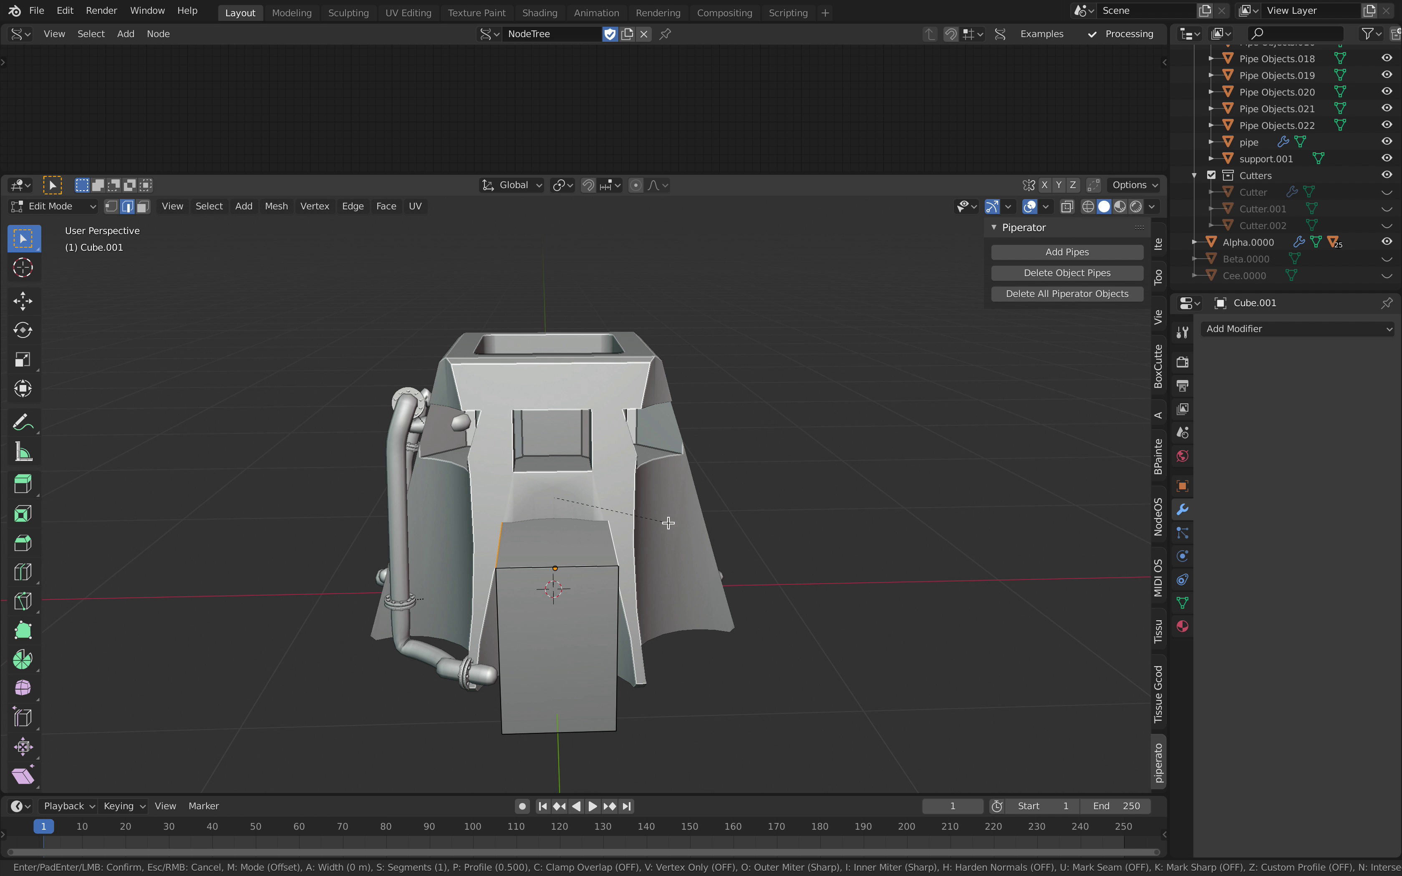
click(795, 596)
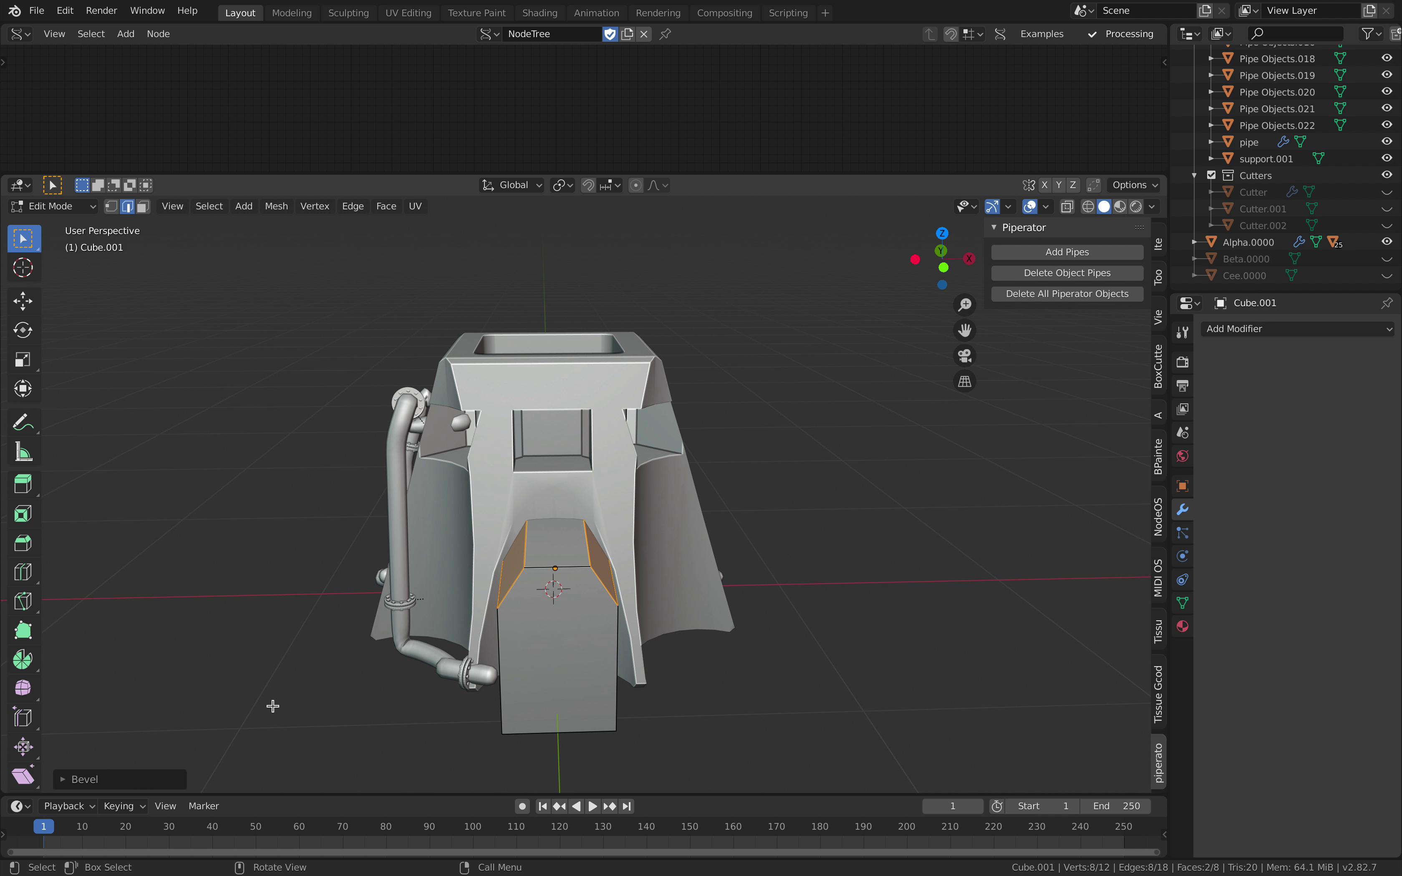
Increase the bevel's segment count to round the block's upper corners, and return to Object Mode
click(90, 779)
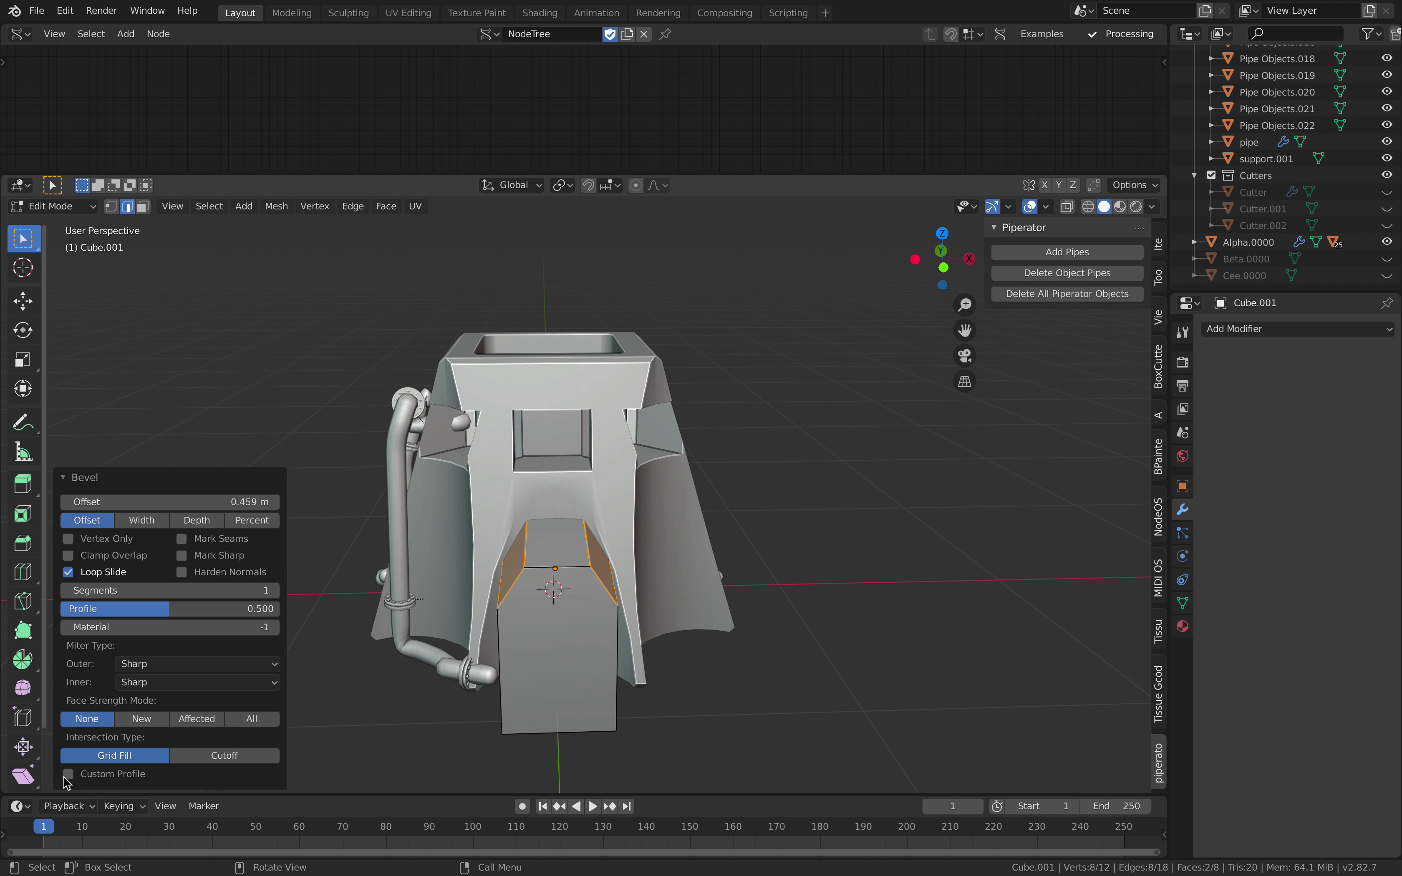
click(274, 591)
middle_drag(452, 580, 641, 470)
key(Tab)
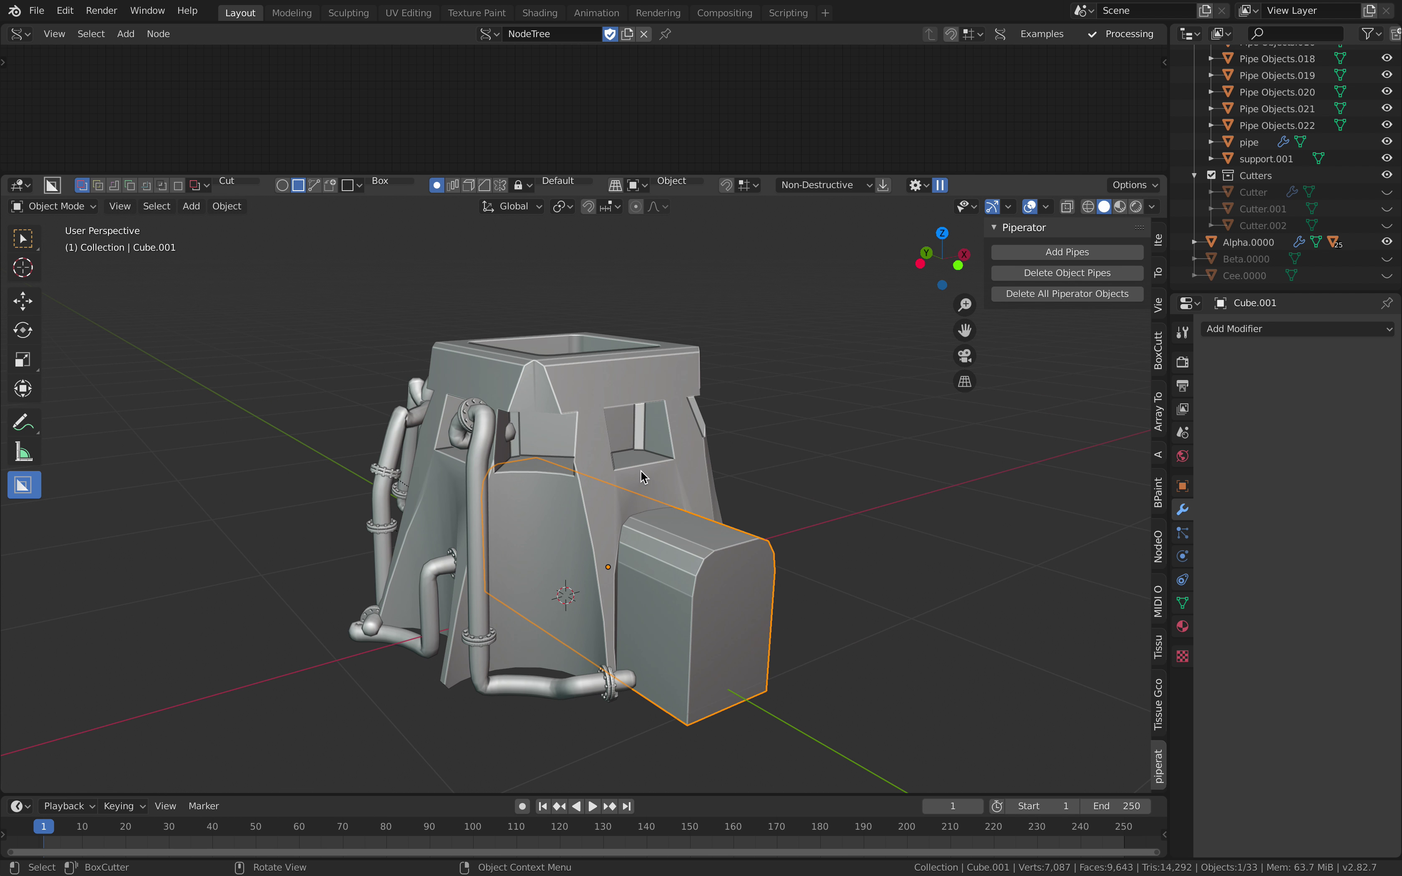
Select Cube.001 and move it about 0.028 m along the Y axis relative to the toilet body
click(663, 481)
click(687, 583)
click(698, 516)
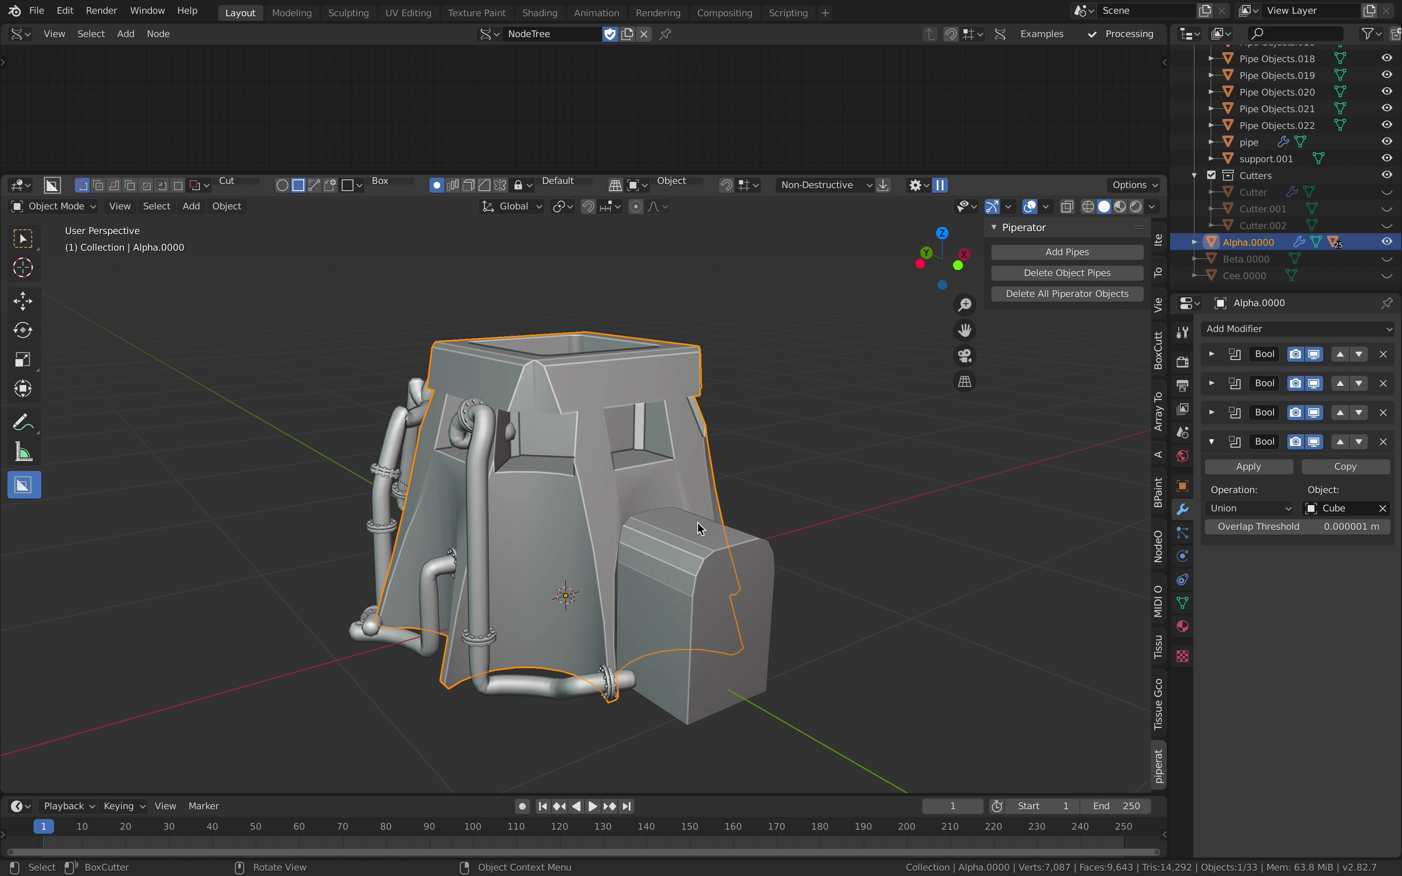
click(704, 565)
middle_drag(704, 565, 616, 547)
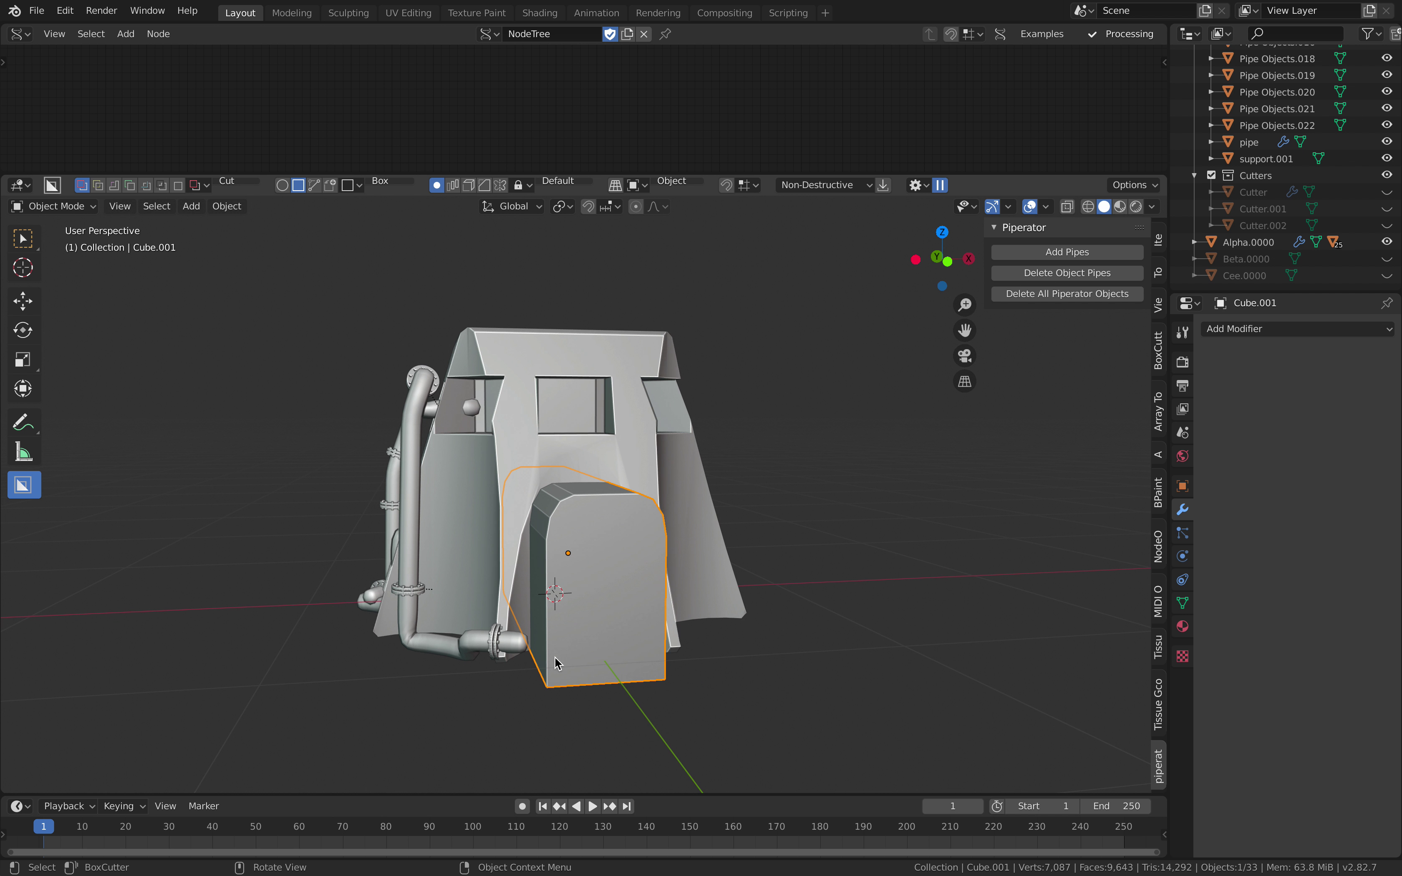
middle_drag(591, 631, 637, 575)
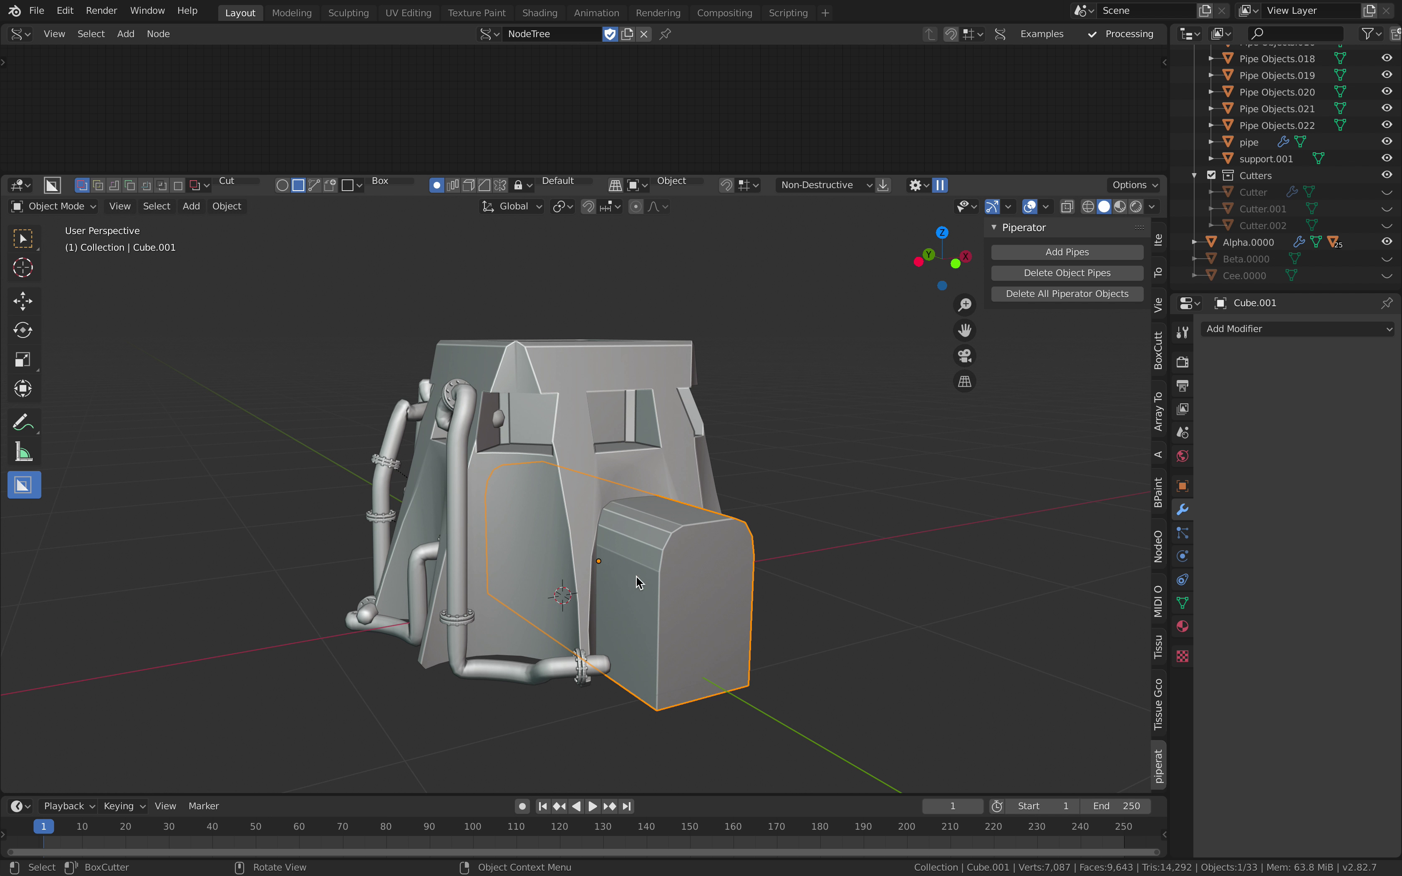
middle_drag(564, 512, 696, 505)
key(alt+a)
click(394, 556)
key(g)
click(407, 567)
scroll(696, 506, up, 2)
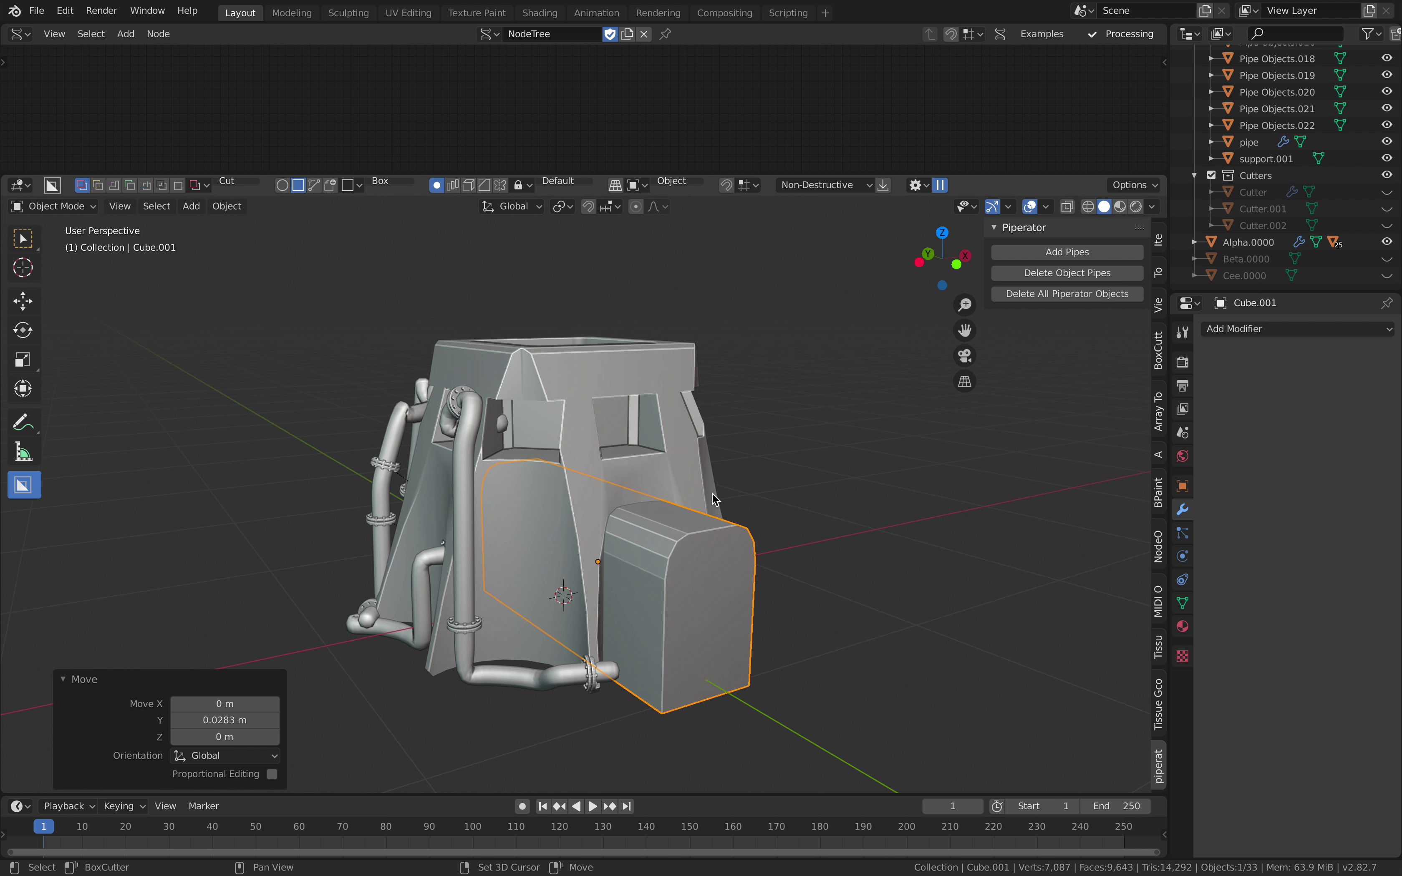
Save moderntoilet_002.blend and save a copy on the Desktop under the next incremented version number
key(ctrl+s)
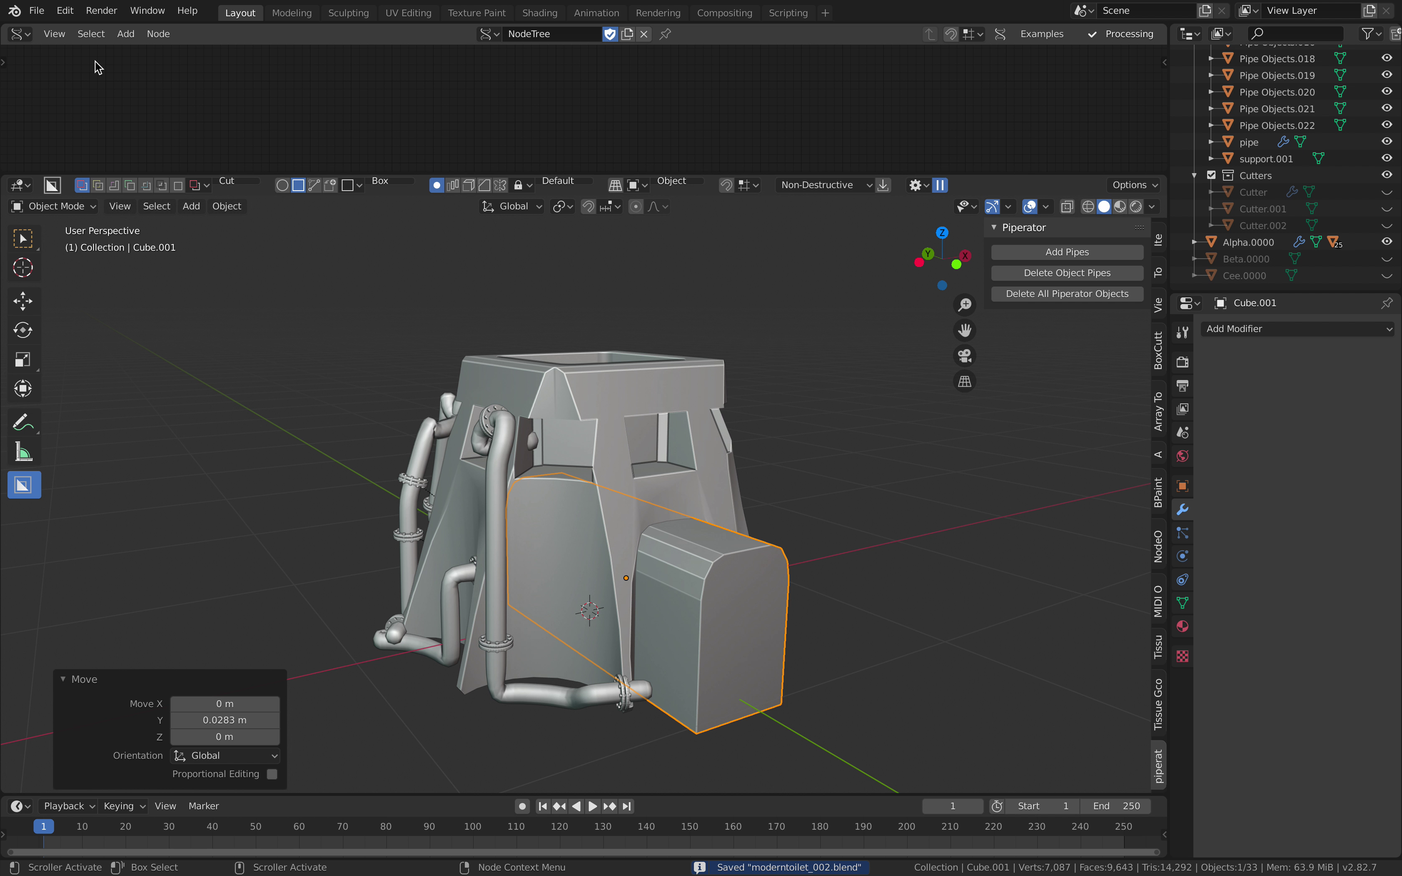
click(36, 10)
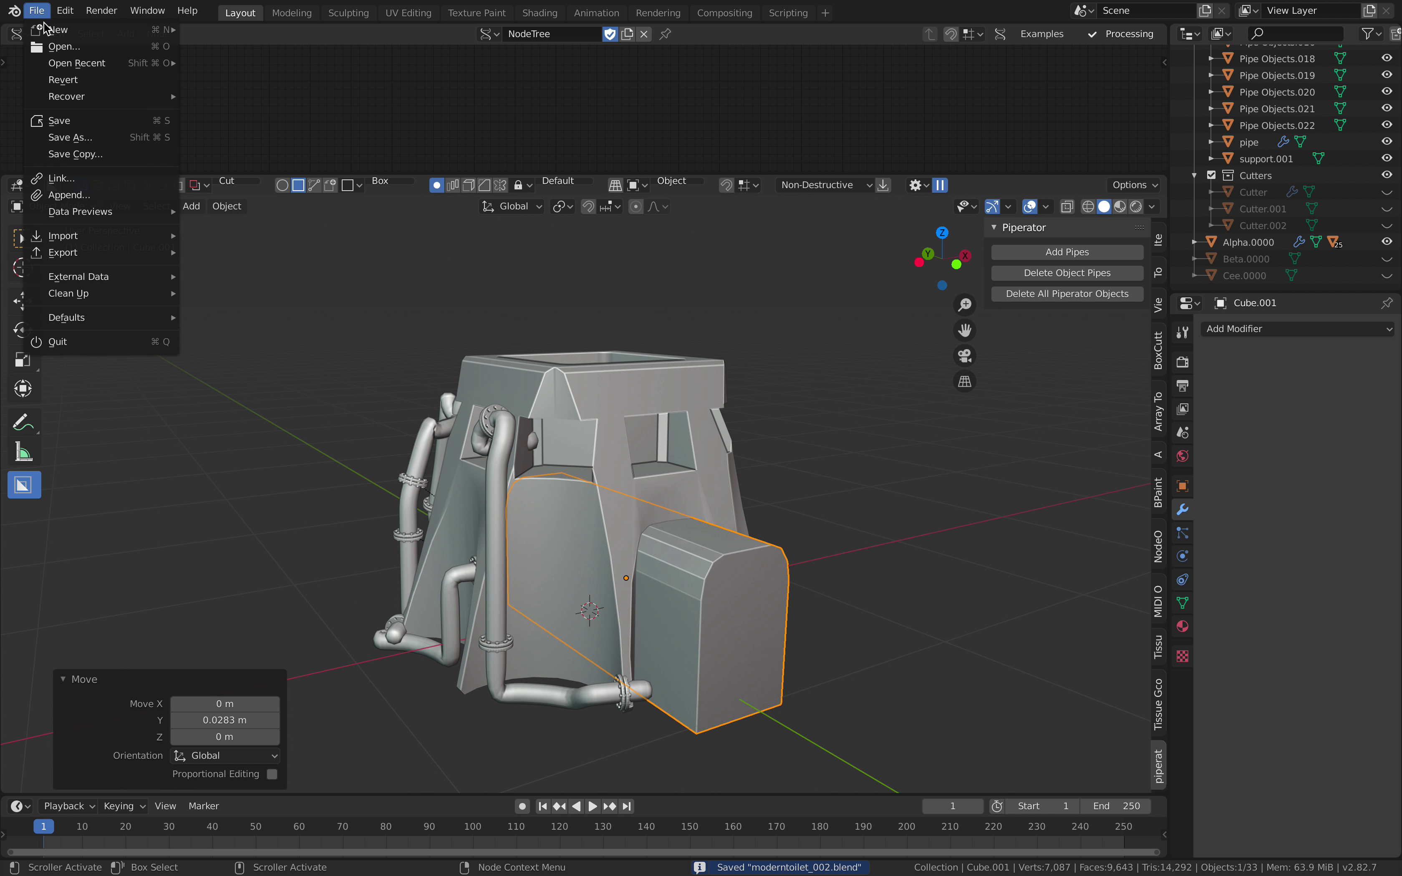
click(84, 142)
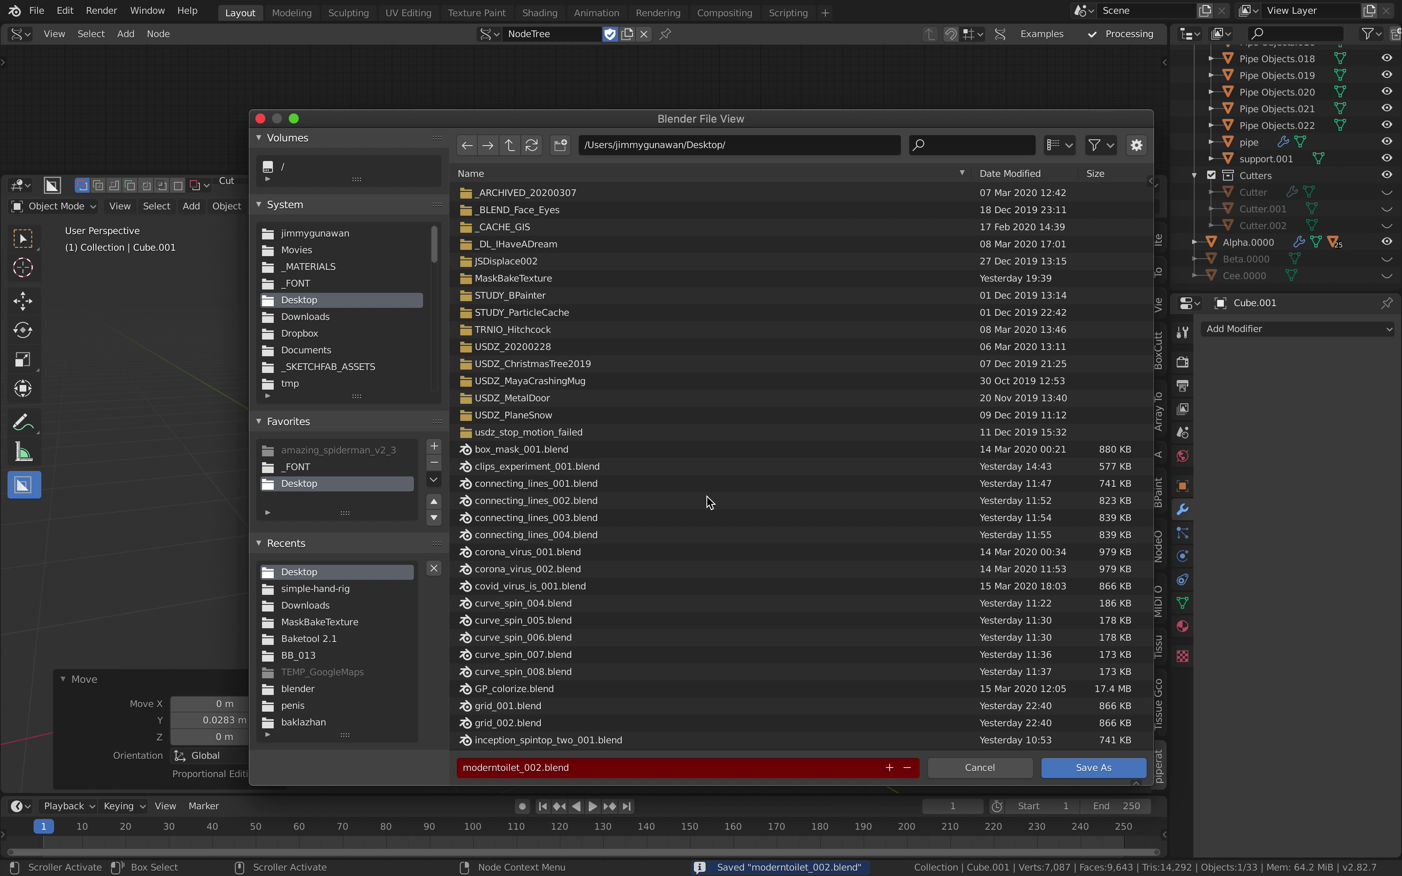
click(889, 767)
click(1086, 767)
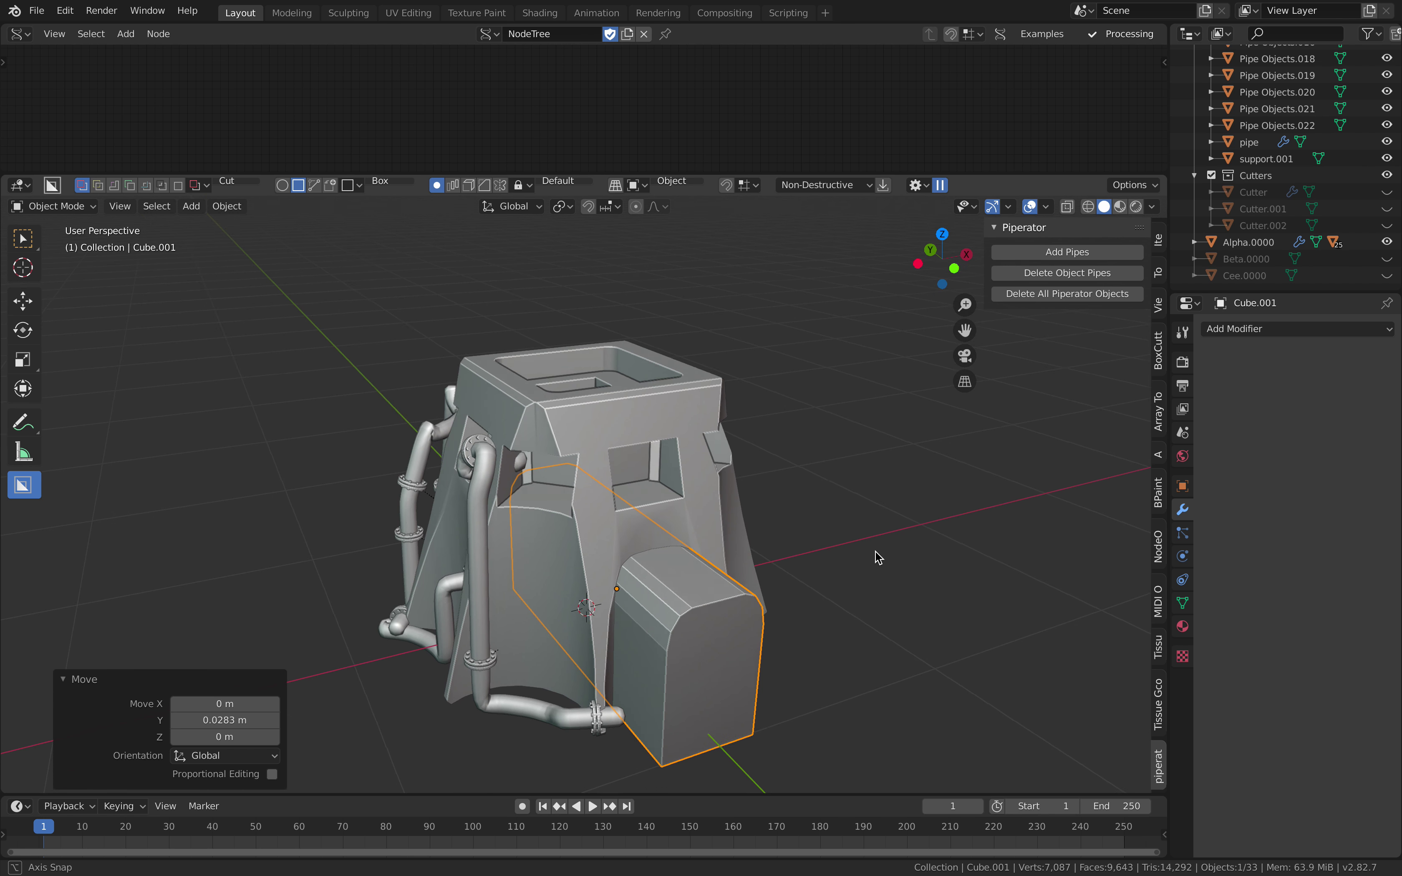
Enlarge the node editor area slightly and examine the toilet body, pipes and rounded block from several angles
middle_drag(875, 531, 834, 527)
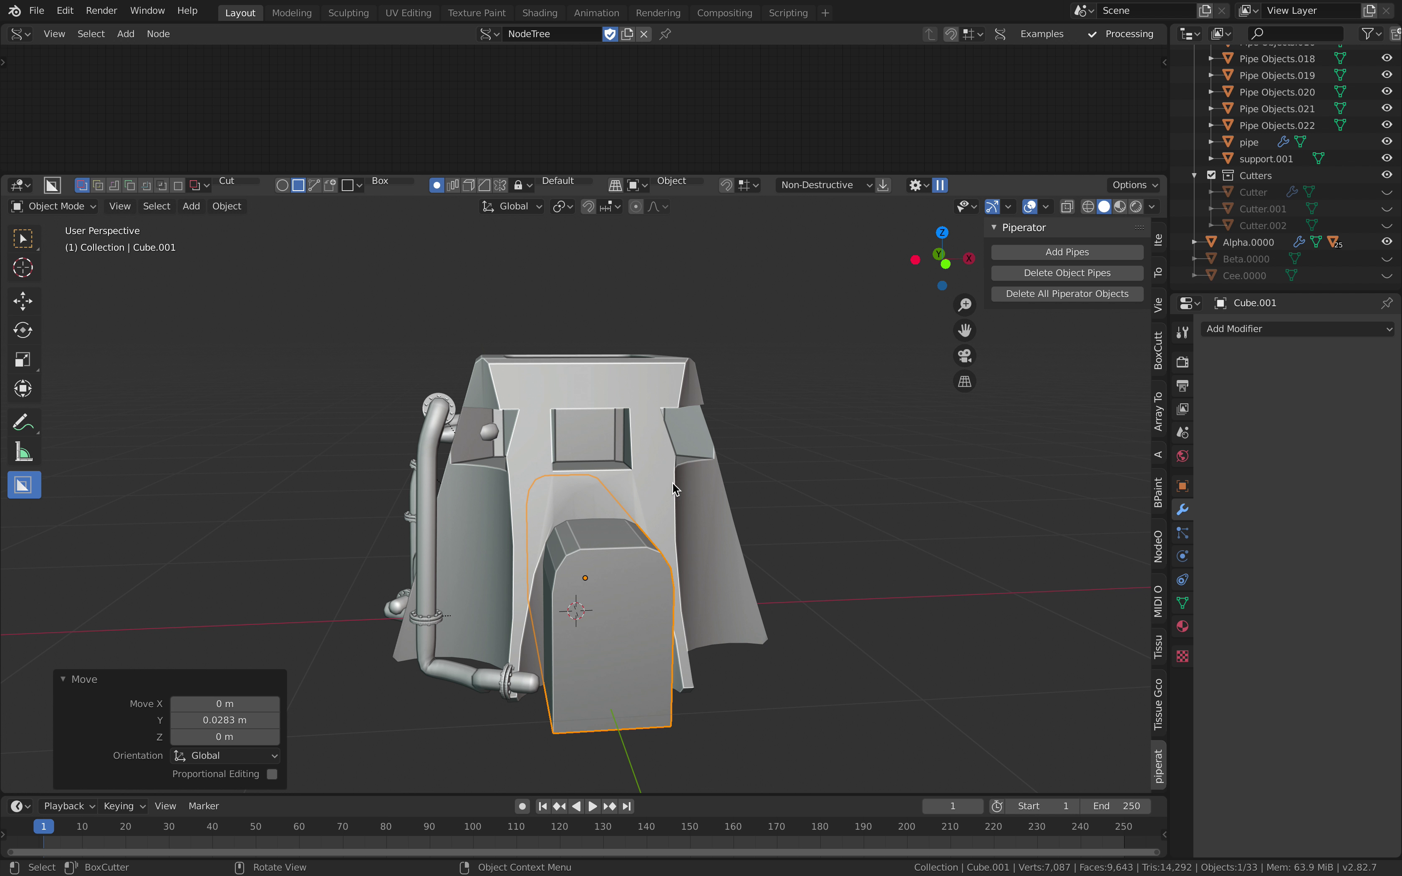
mouse_move(674, 488)
middle_down()
mouse_move(723, 483)
mouse_move(689, 493)
middle_up()
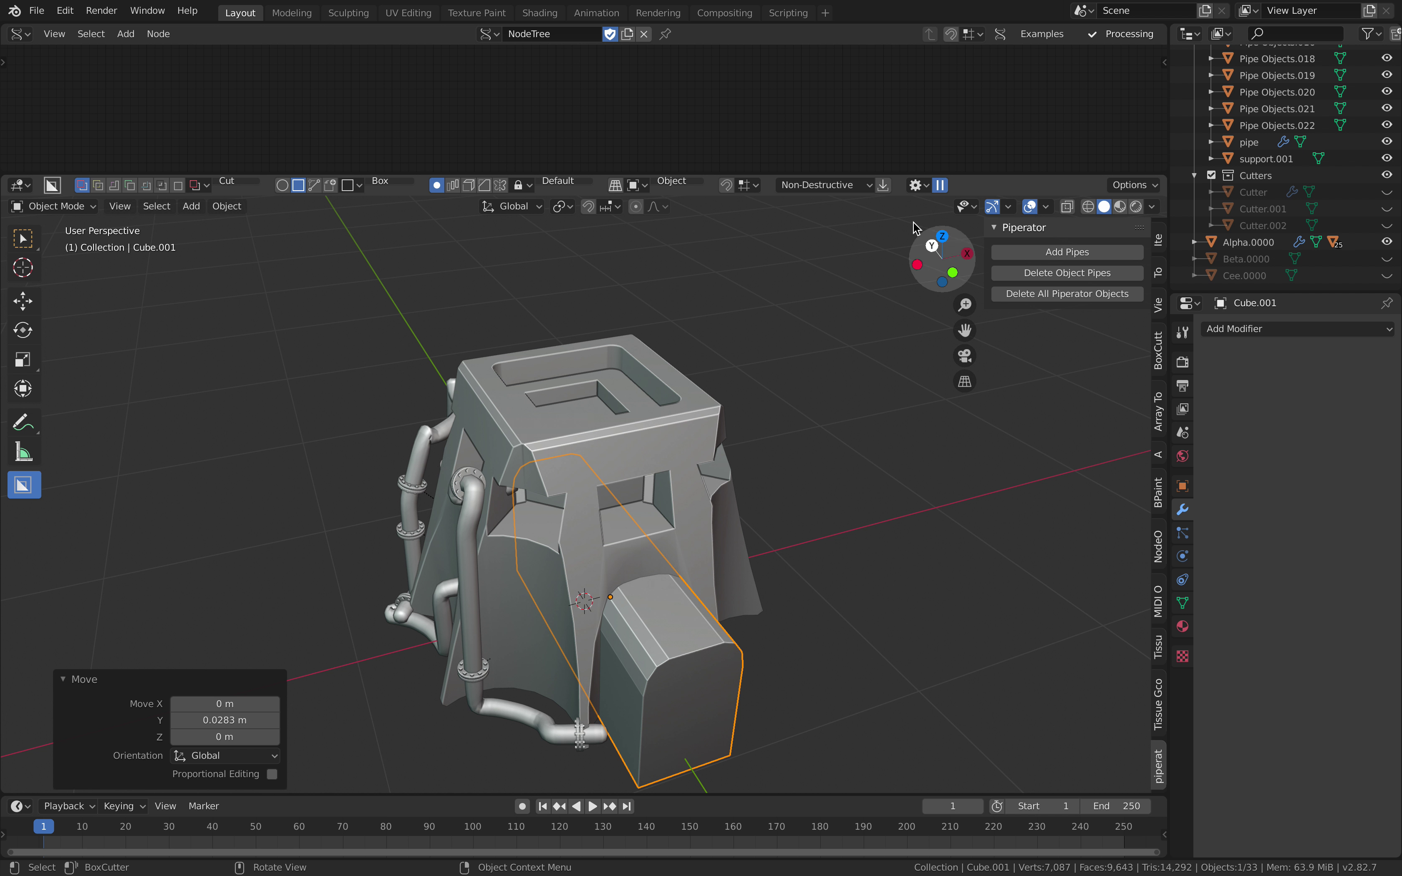
drag(907, 176, 754, 227)
middle_drag(606, 409, 616, 388)
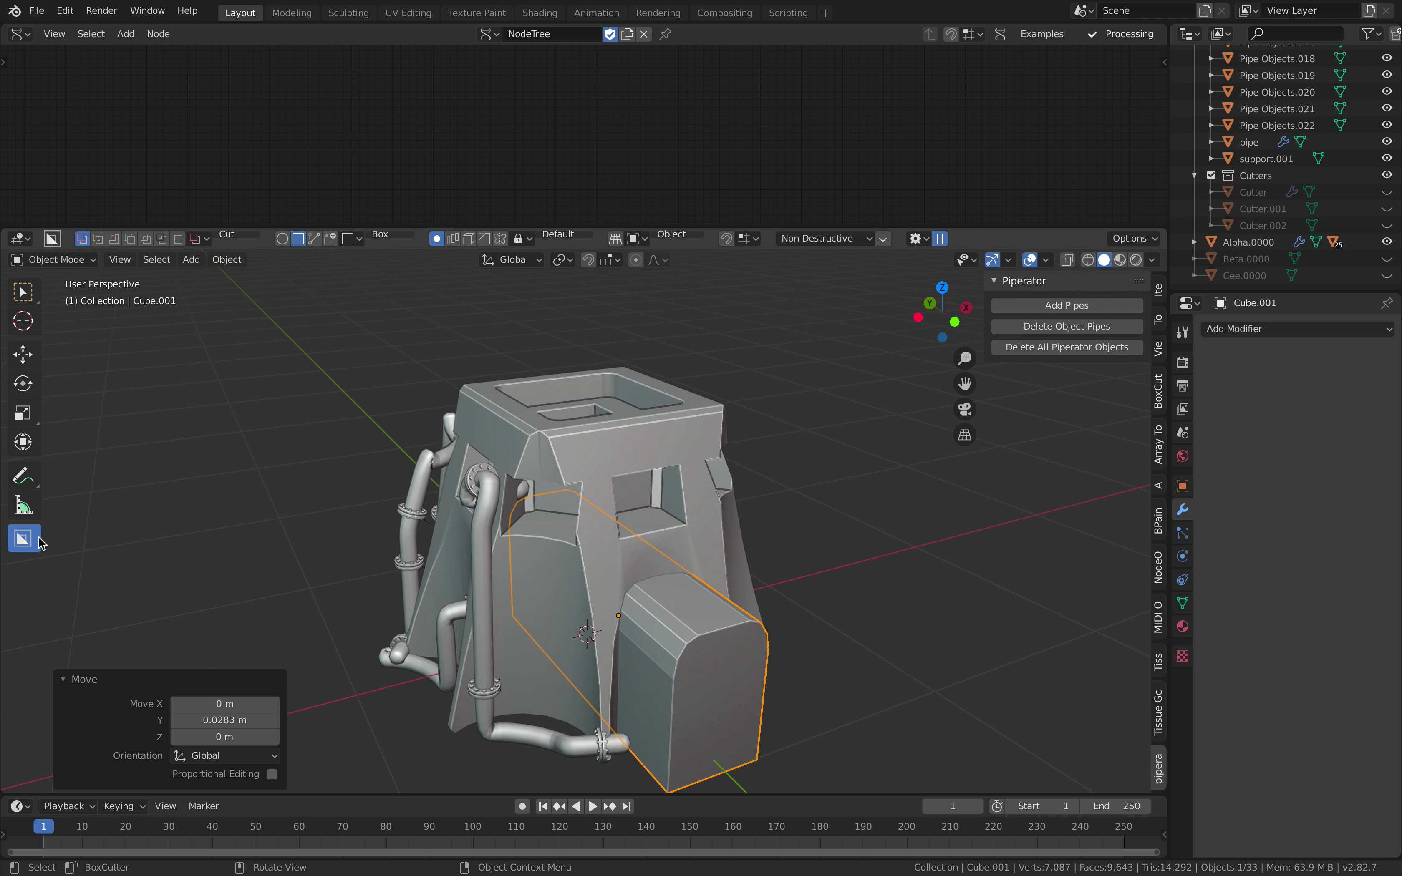
scroll(436, 469, down, 1)
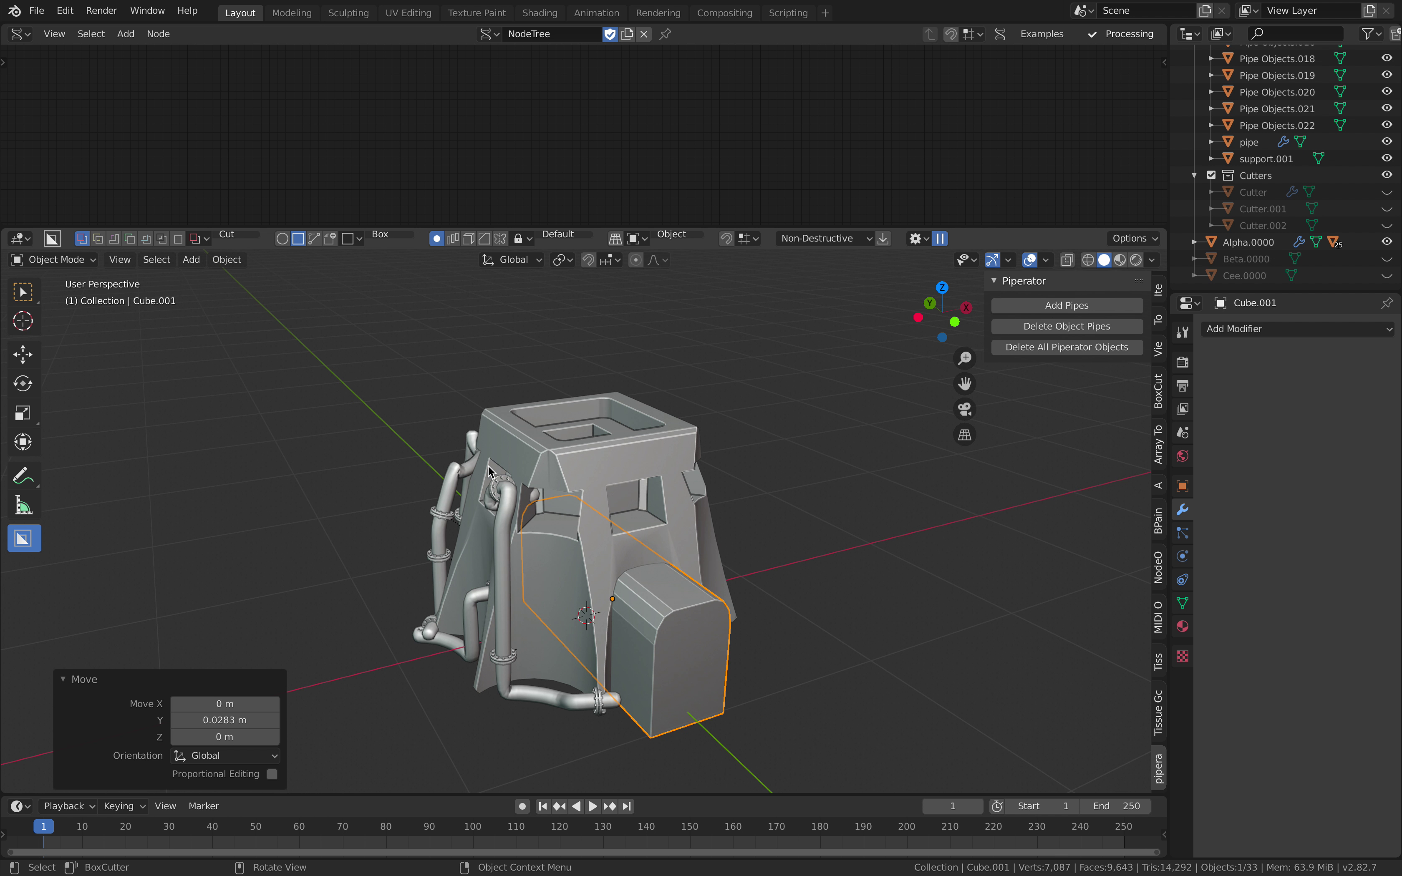
middle_drag(490, 470, 497, 414)
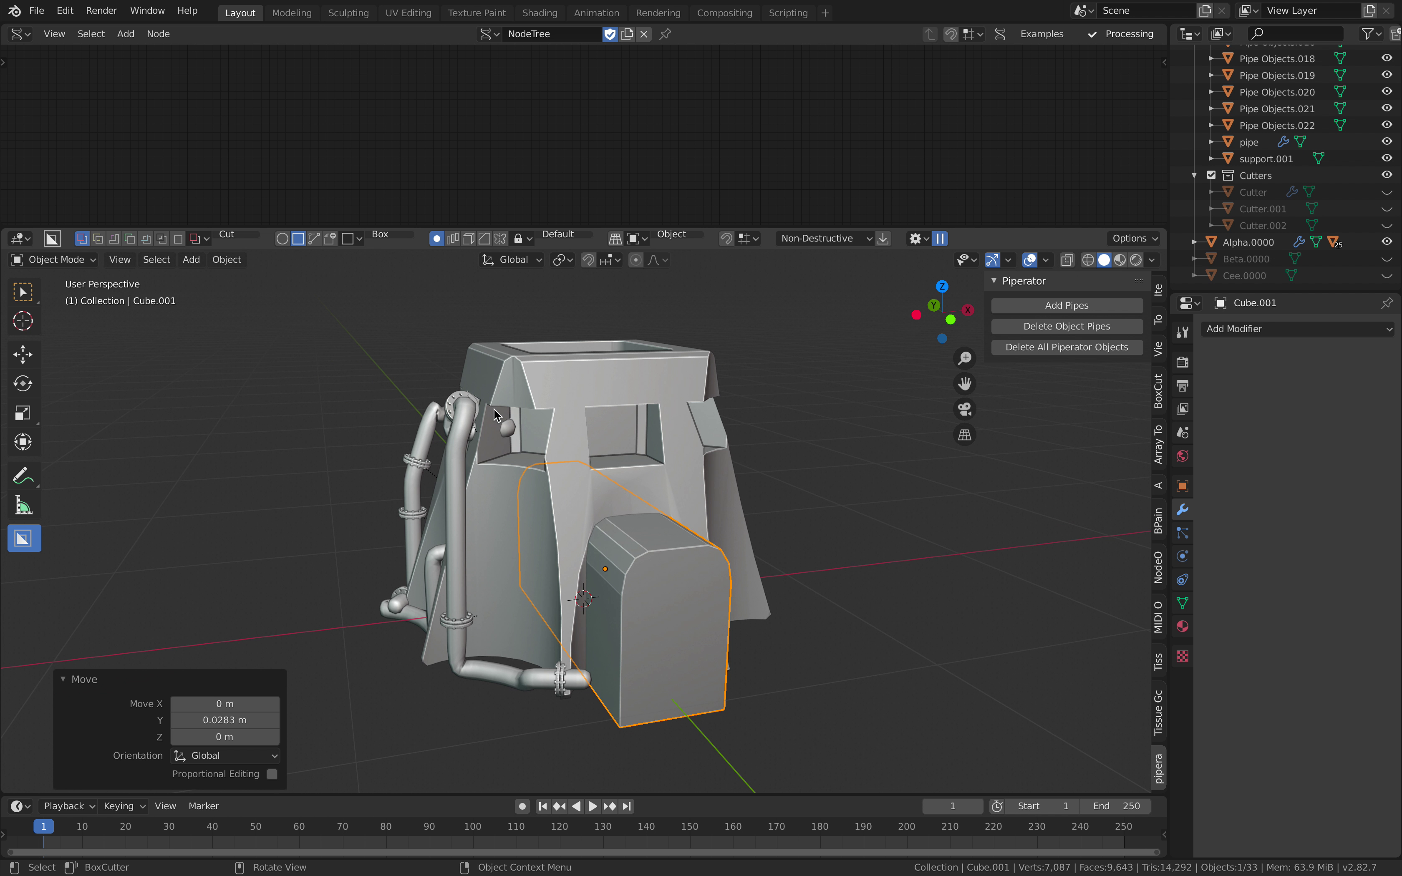
middle_drag(497, 414, 623, 500)
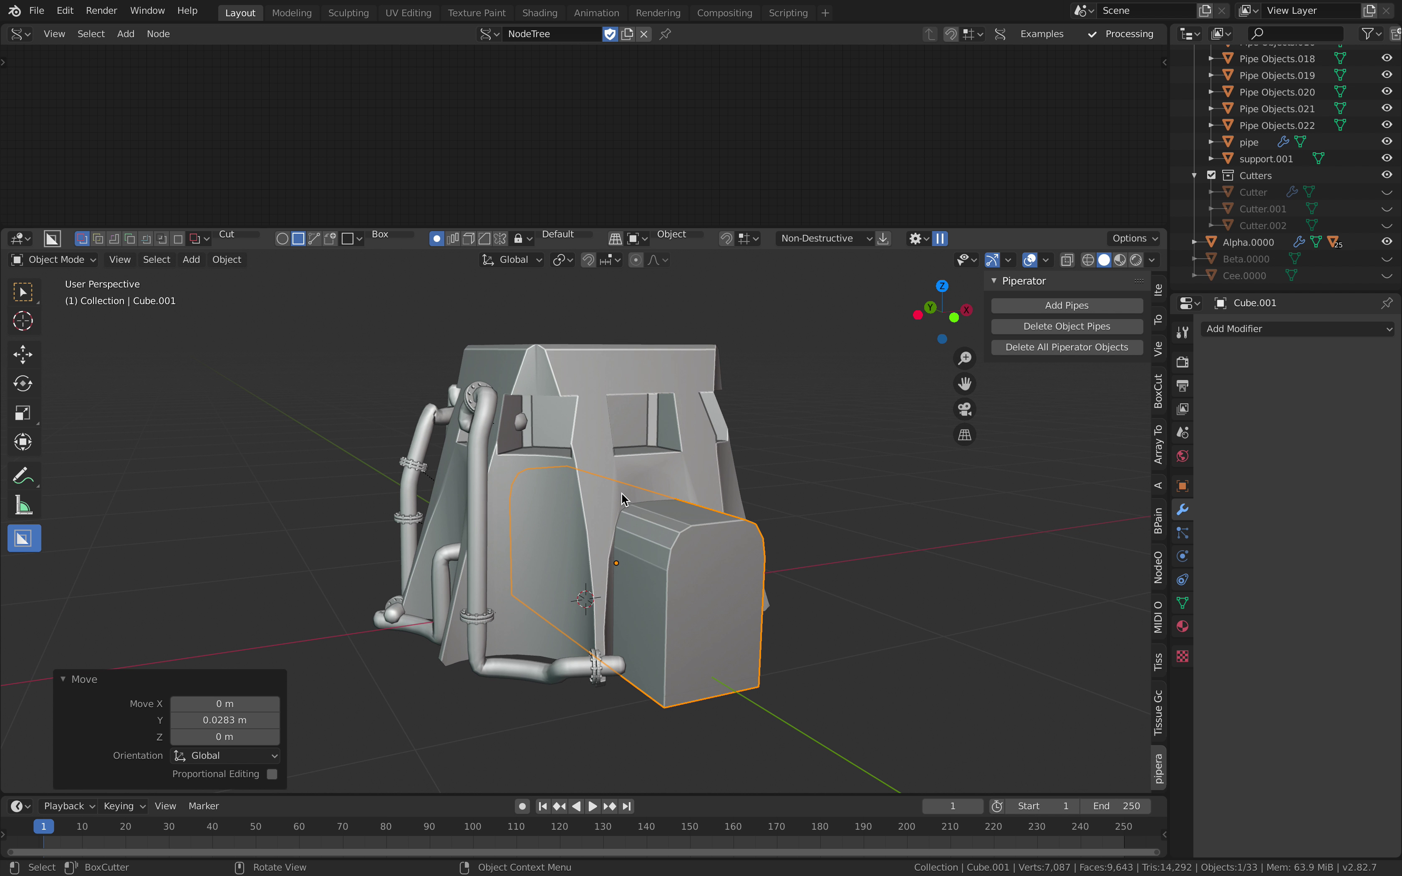